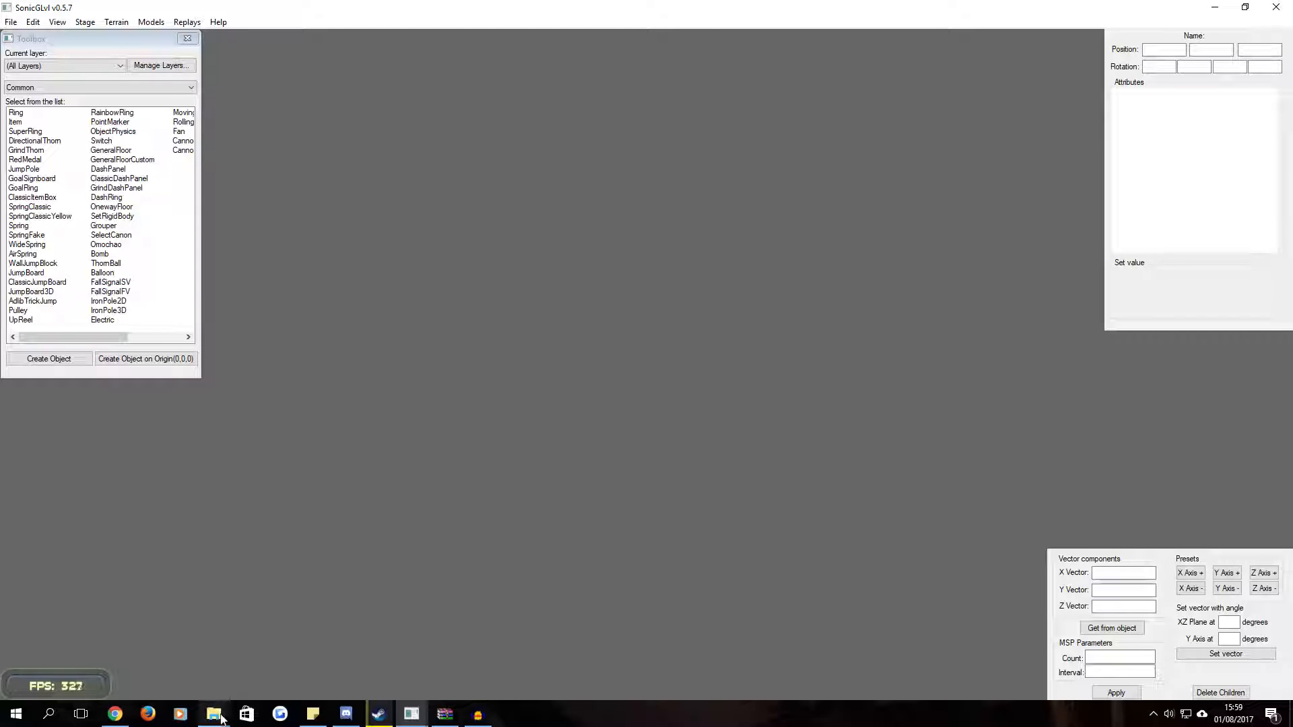
# Switch to the browser and download TemplateMod.7z from the sonic-glvl downloads page
pyautogui.moveTo(214, 712)
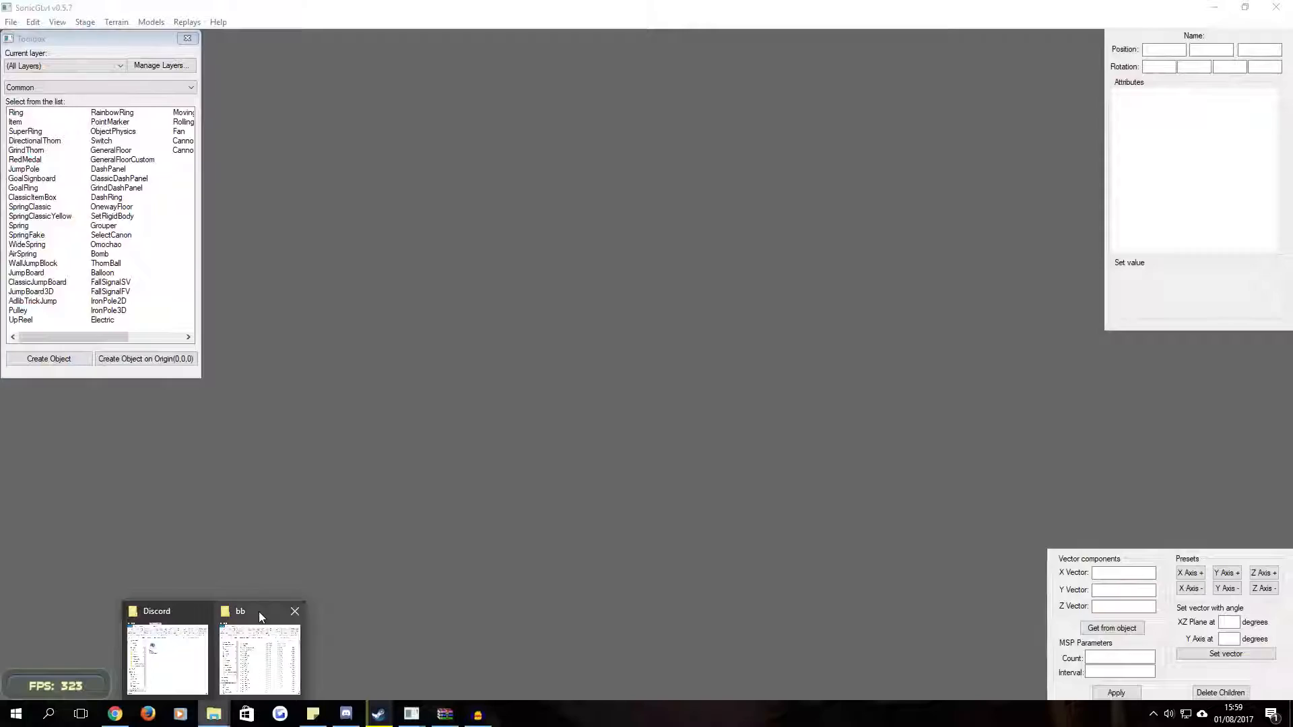
pyautogui.click(259, 611)
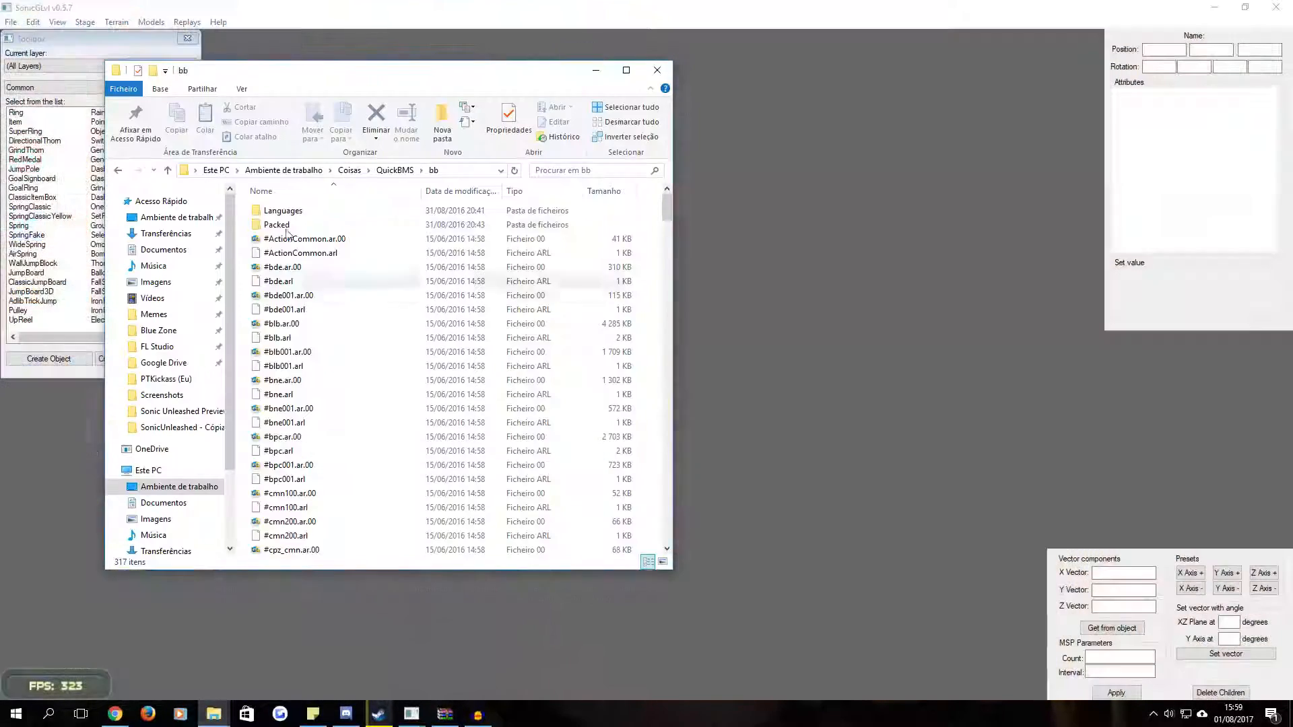
pyautogui.click(115, 714)
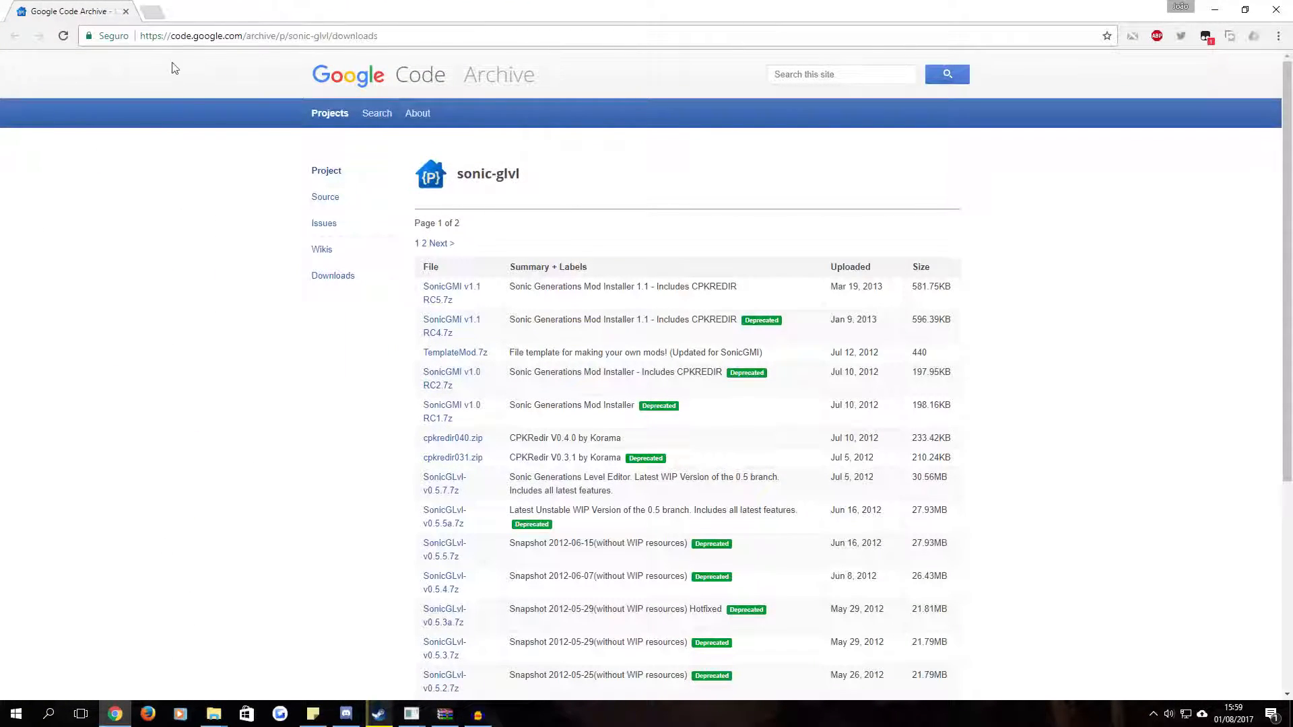
pyautogui.moveTo(173, 39); pyautogui.dragTo(342, 38)
pyautogui.click(379, 38)
pyautogui.moveTo(493, 355)
pyautogui.mouseDown()
pyautogui.moveTo(422, 350)
pyautogui.moveTo(516, 351)
pyautogui.mouseUp()
pyautogui.click(455, 355)
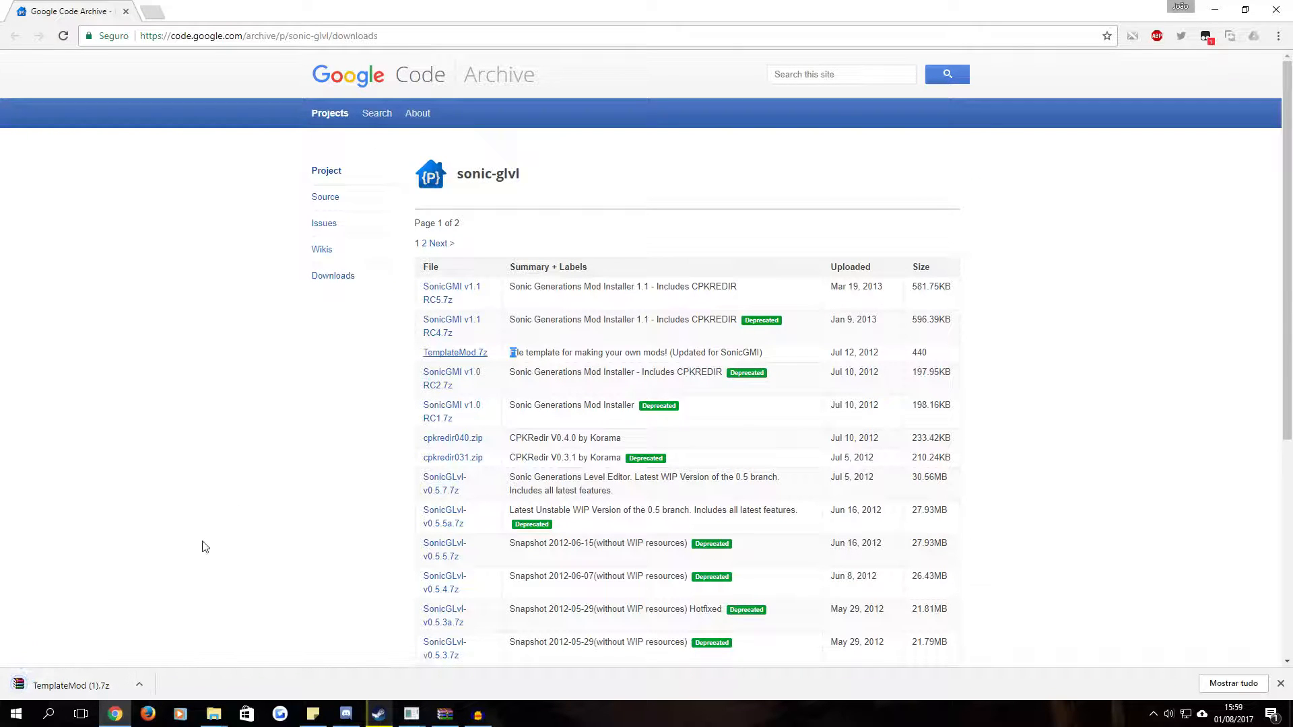
# Open the downloaded TemplateMod archive, dismiss the WinRAR trial notice and select its TemplateMod folder
pyautogui.click(93, 681)
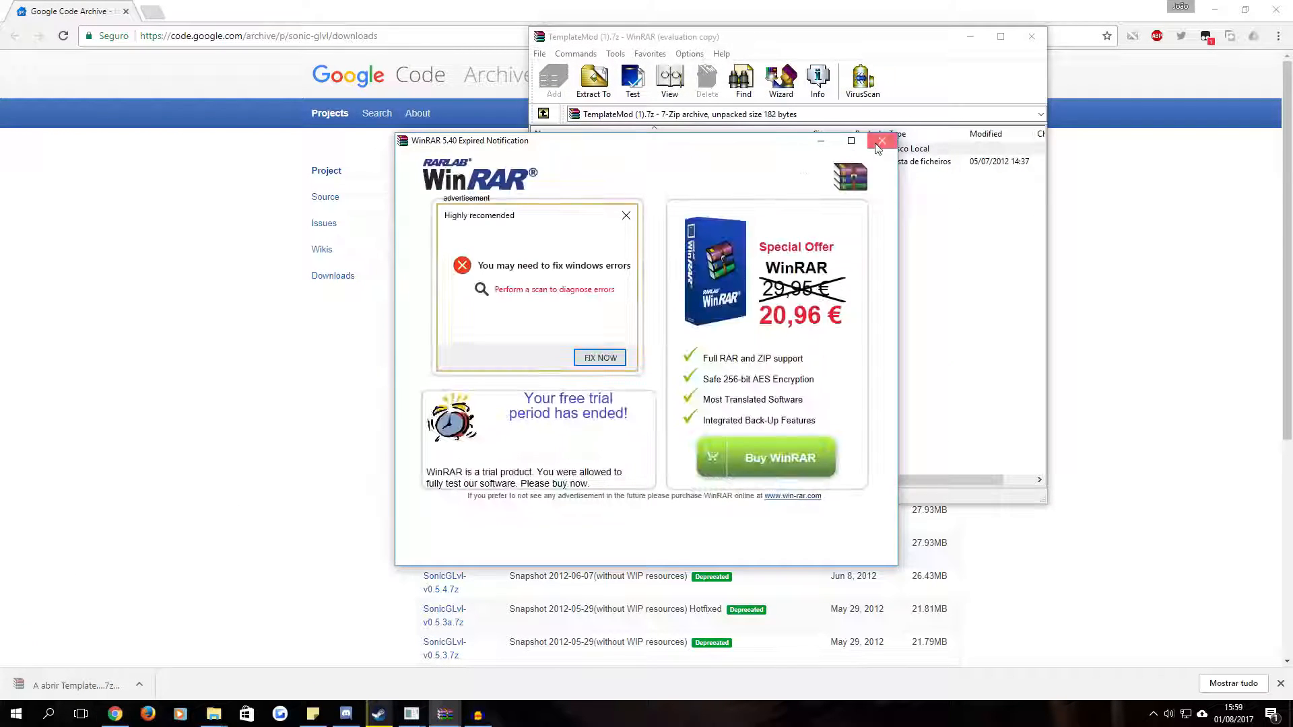
pyautogui.click(880, 140)
pyautogui.moveTo(609, 43); pyautogui.dragTo(392, 53)
pyautogui.click(367, 173)
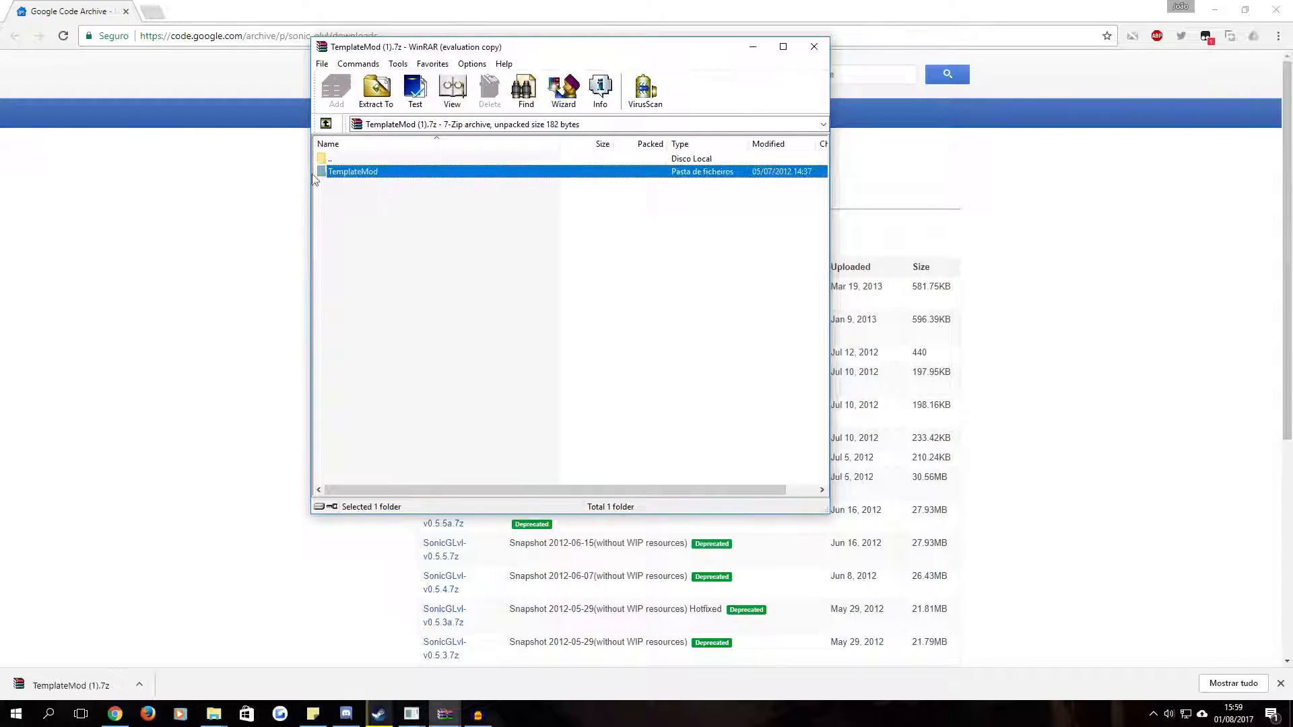
# In File Explorer, open the Sonic Generations folder under SteamGames, steamapps, common on drive DATA (E:)
pyautogui.moveTo(214, 714)
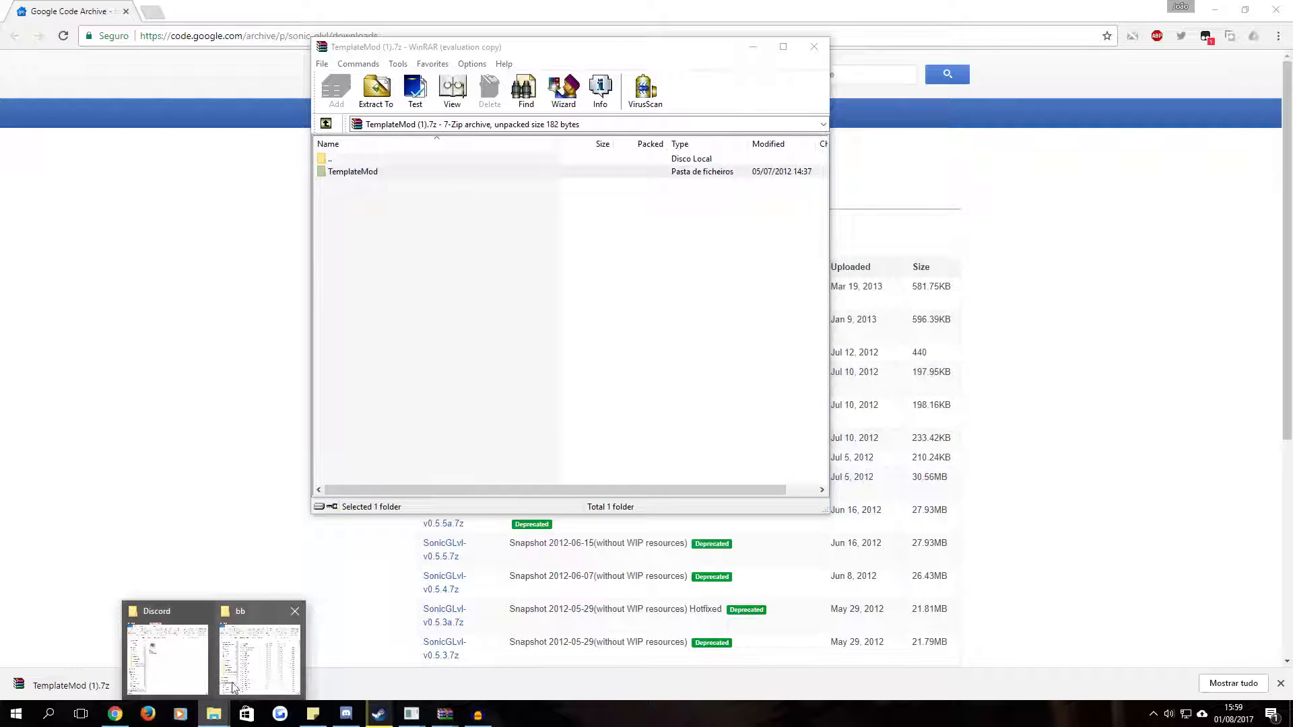
pyautogui.click(211, 664)
pyautogui.click(636, 560)
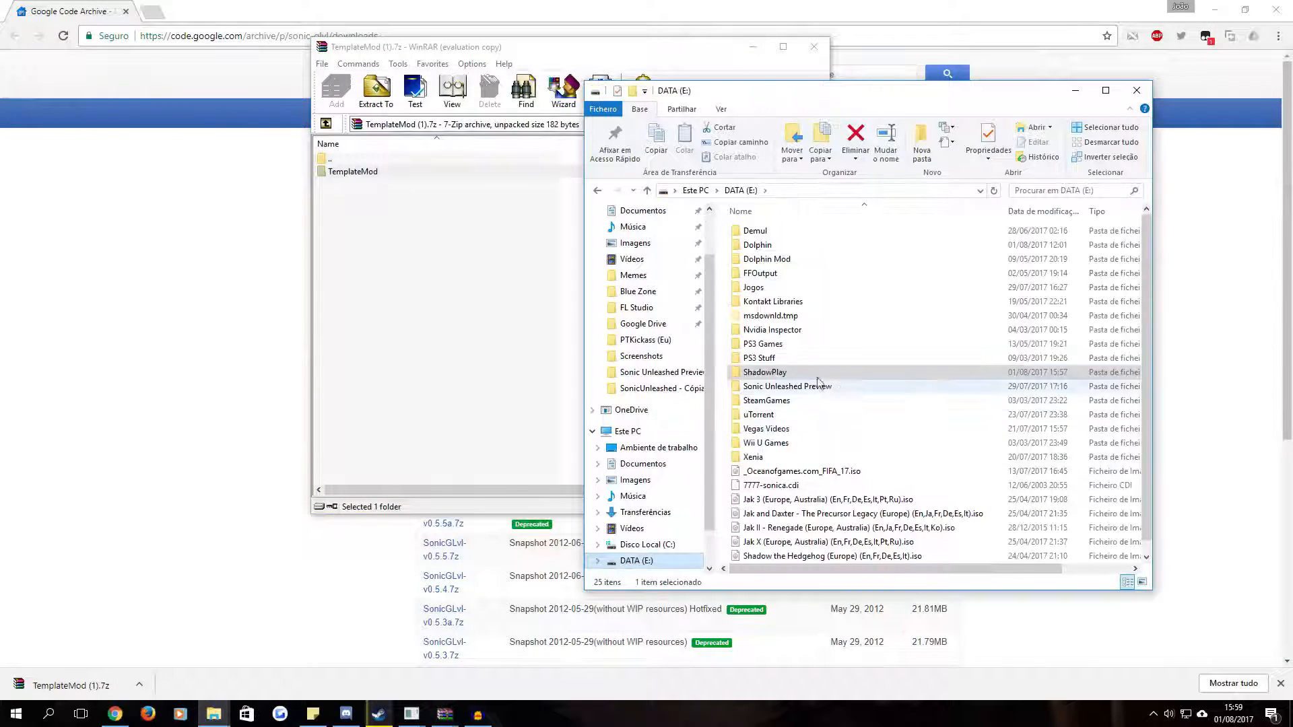
pyautogui.doubleClick(766, 400)
pyautogui.doubleClick(761, 232)
pyautogui.doubleClick(775, 232)
pyautogui.doubleClick(775, 443)
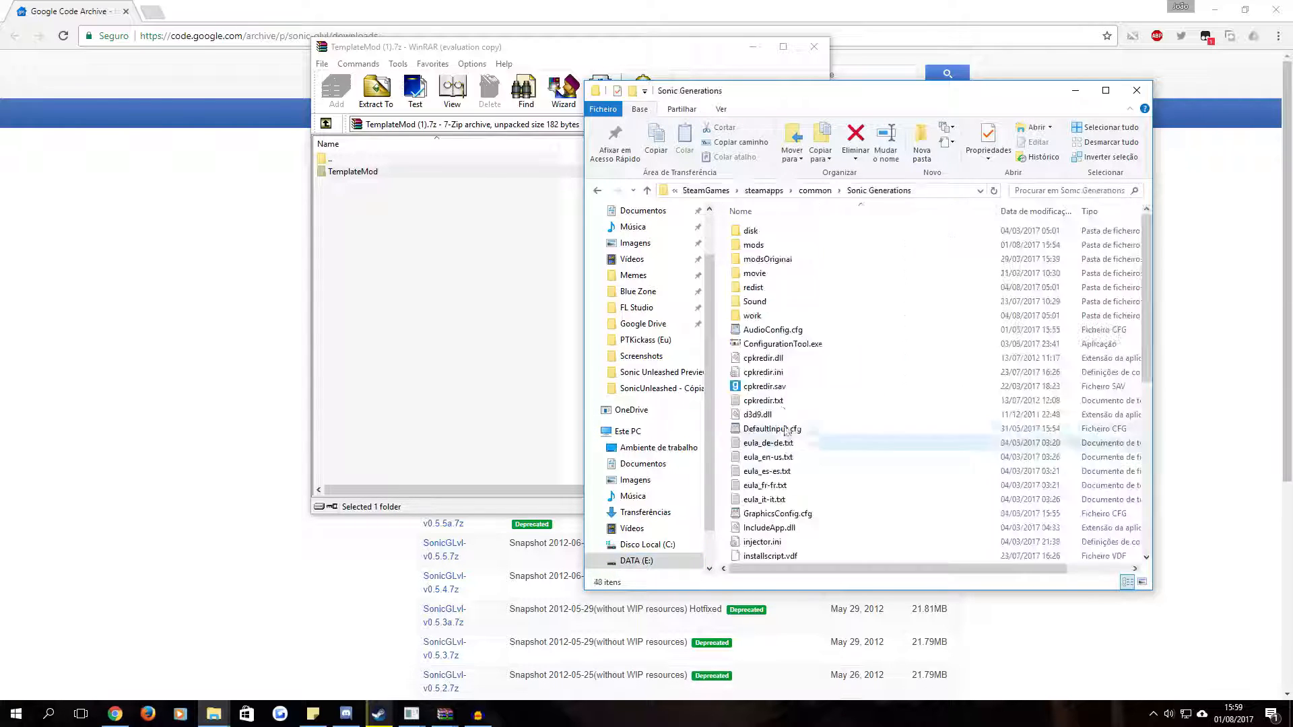
pyautogui.moveTo(739, 106); pyautogui.dragTo(695, 101)
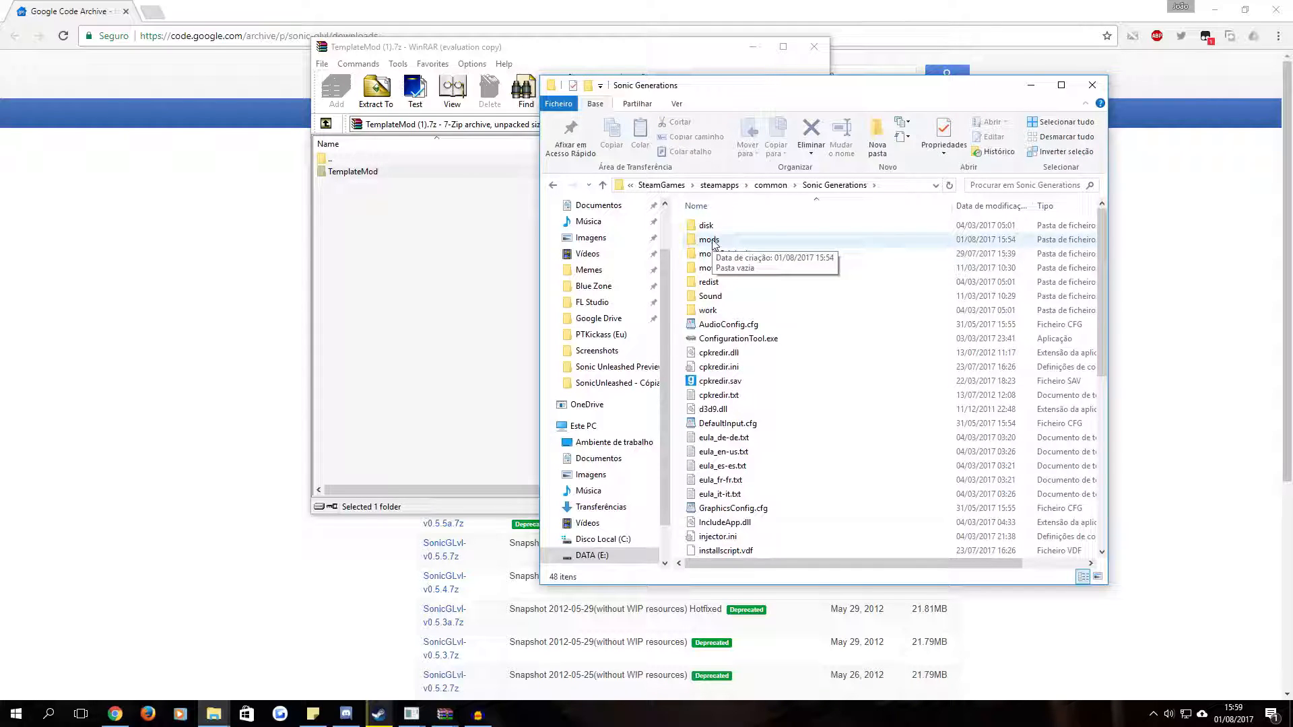
# Open the mods folder of Sonic Generations, extract TemplateMod from the archive into it and close the archive
pyautogui.scroll(-8, 716, 246)
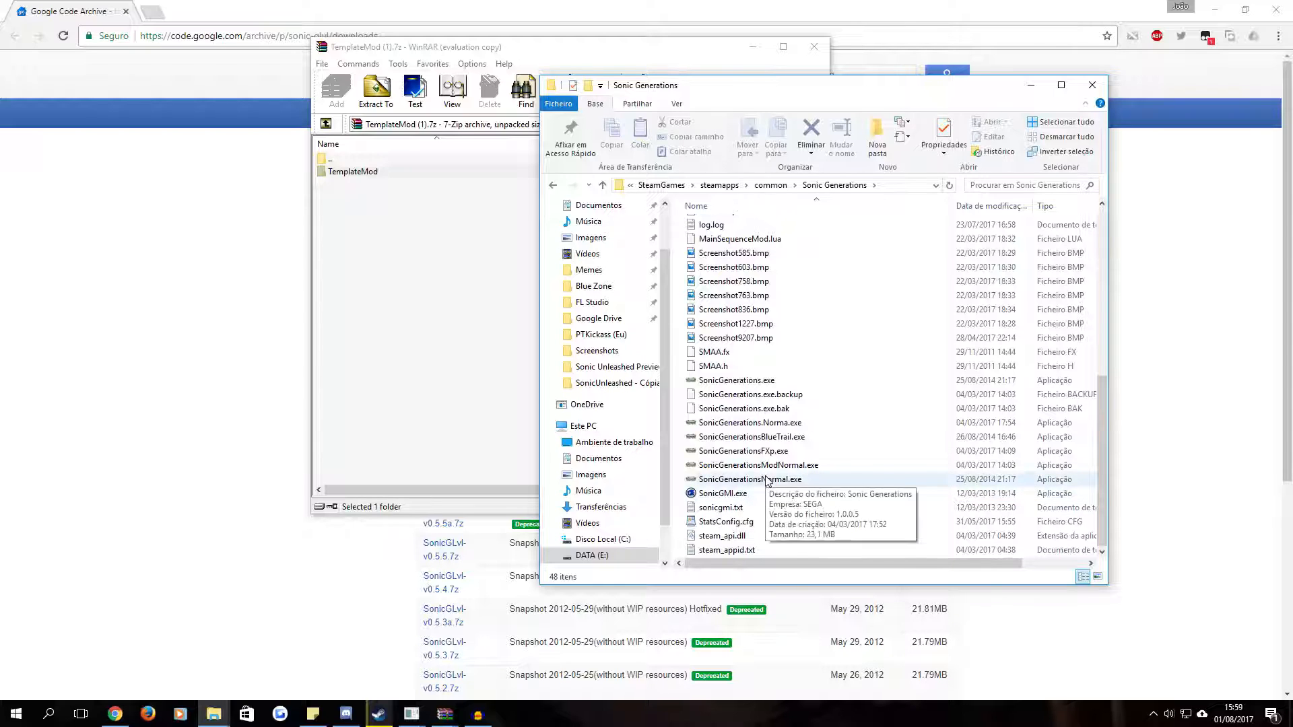
pyautogui.scroll(8, 768, 480)
pyautogui.click(718, 241)
pyautogui.doubleClick(719, 243)
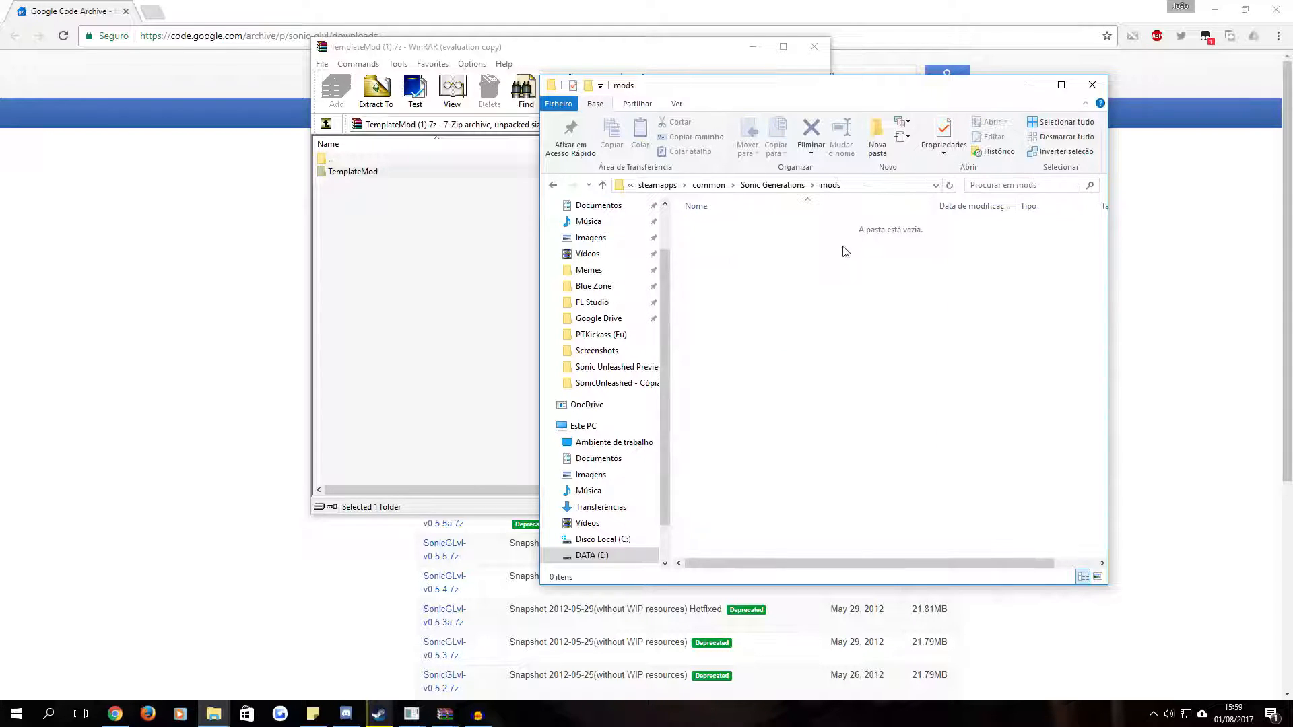
pyautogui.moveTo(364, 172); pyautogui.dragTo(999, 342)
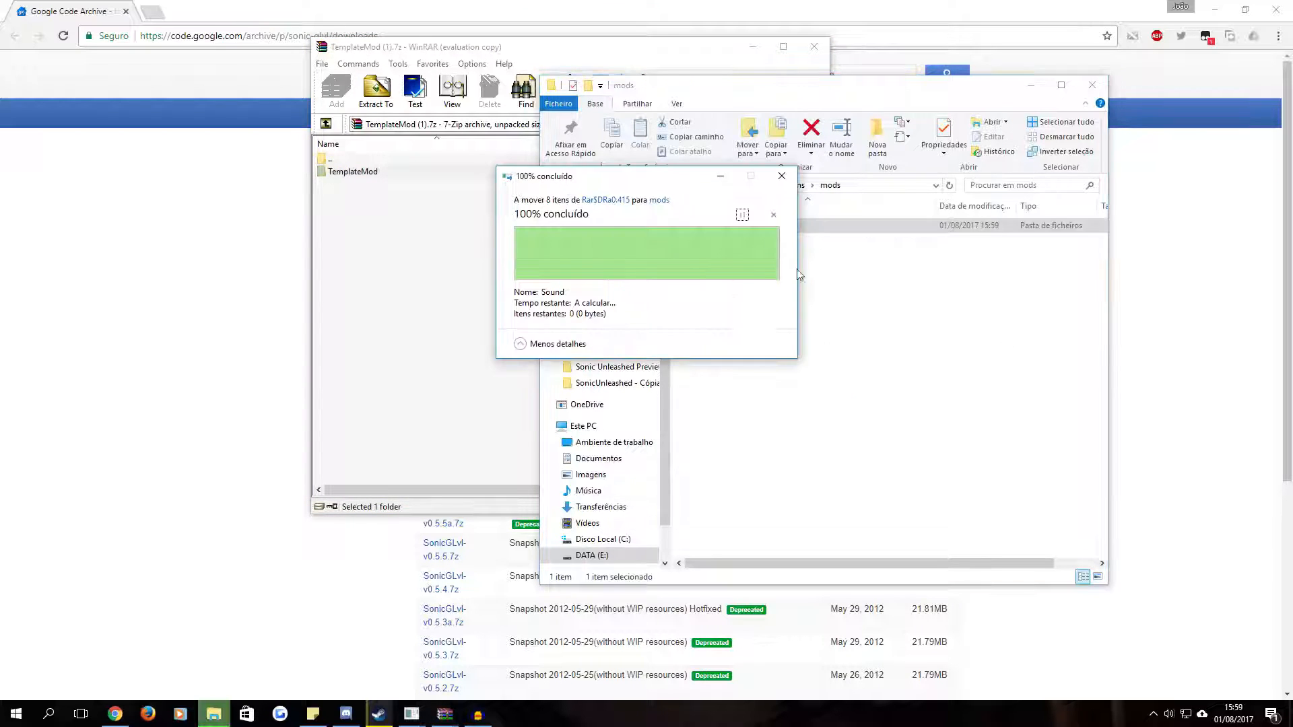
pyautogui.moveTo(744, 60); pyautogui.dragTo(586, 56)
pyautogui.click(595, 43)
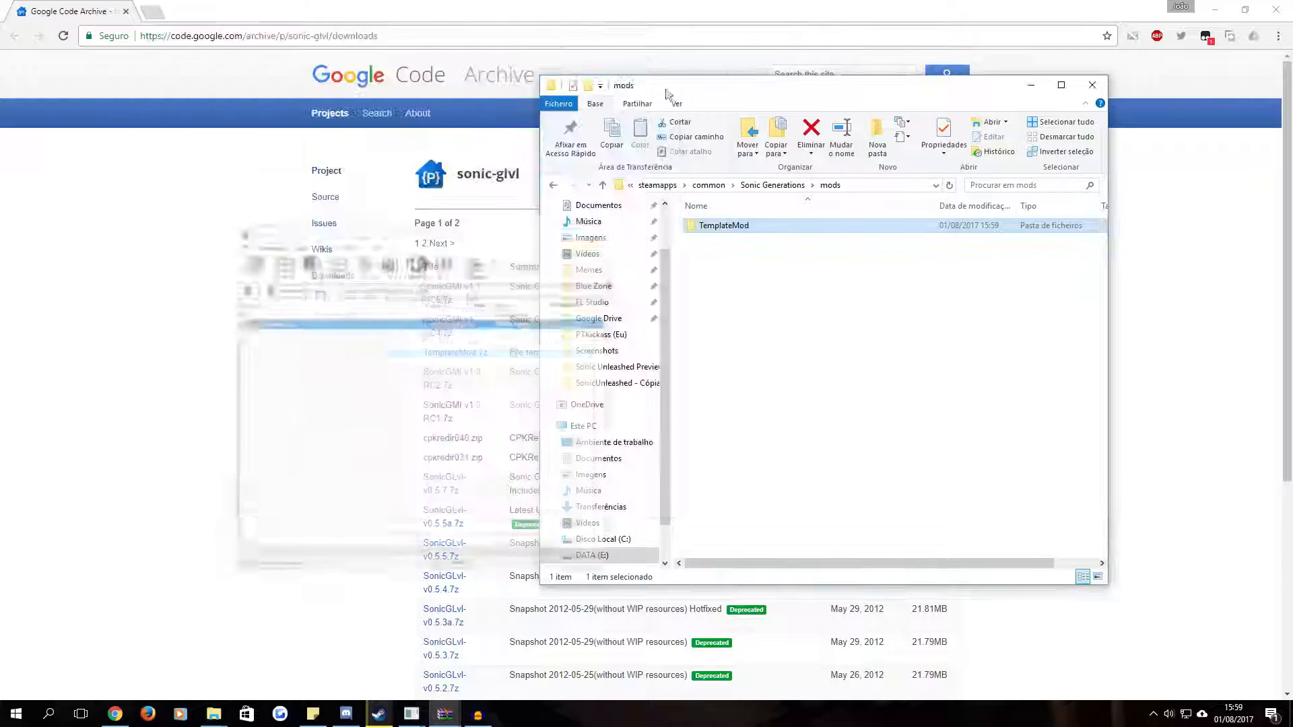
# Open the extracted TemplateMod folder and delete the file "include your files in the subfolders.txt"
pyautogui.moveTo(658, 87); pyautogui.dragTo(499, 75)
pyautogui.doubleClick(592, 213)
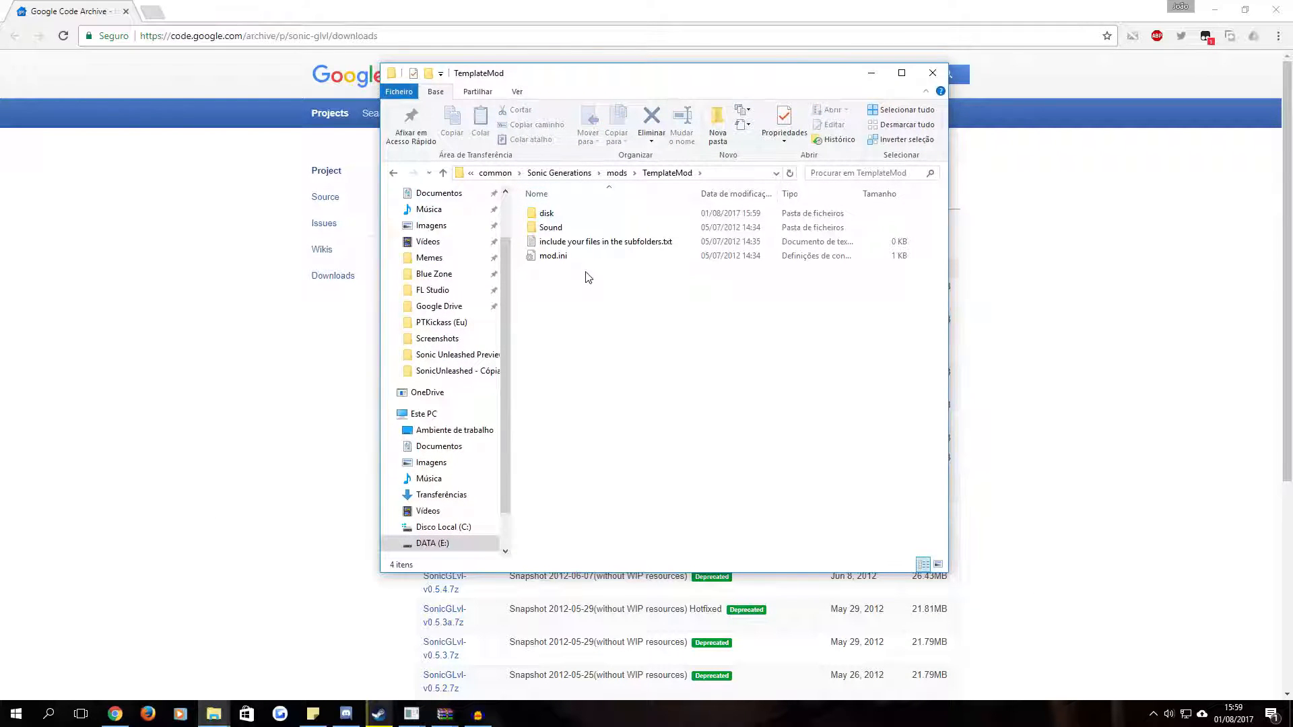
pyautogui.click(609, 242)
pyautogui.press('Delete')
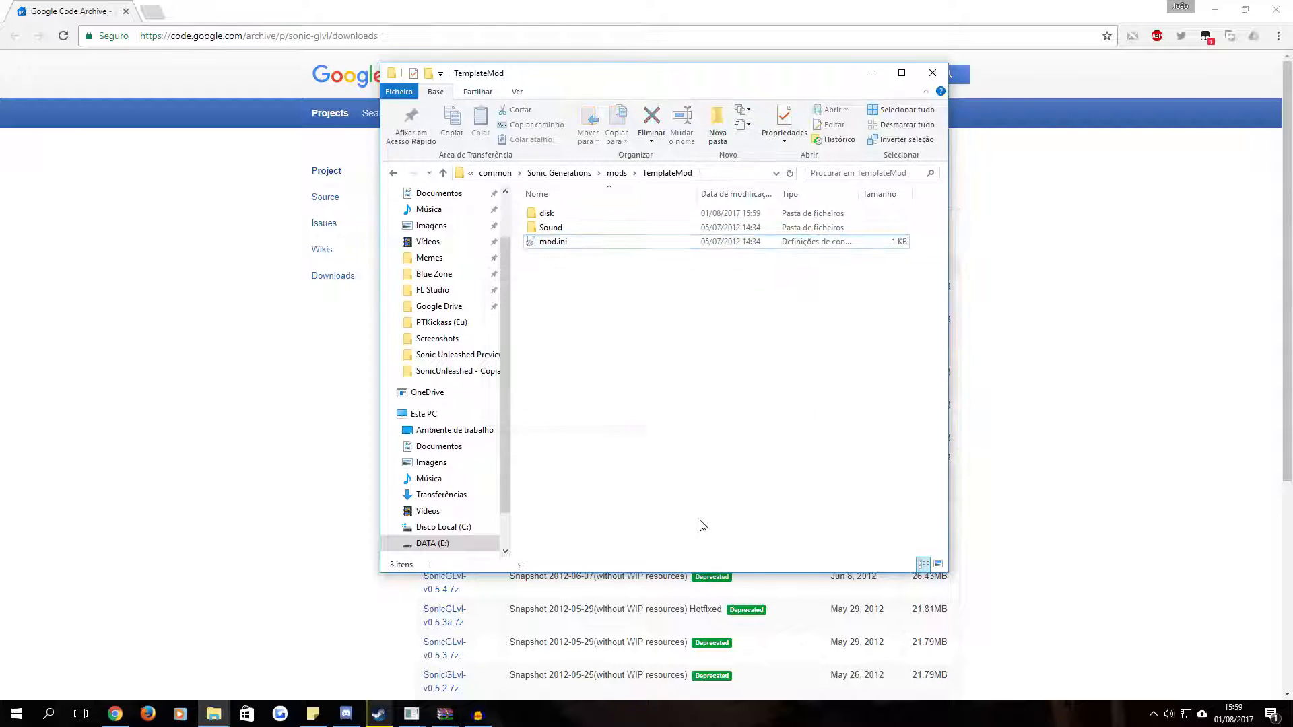
# Open mod.ini in Notepad and set its Title to "Test Mod"
pyautogui.doubleClick(574, 243)
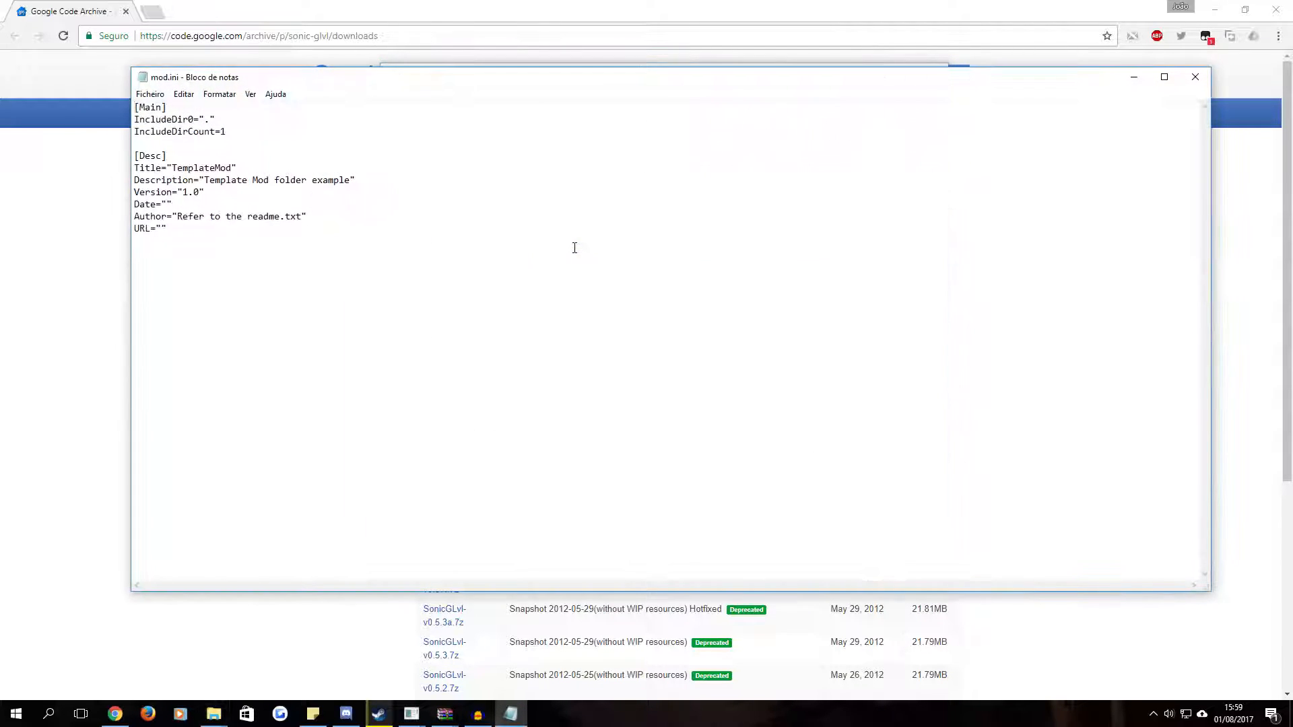
pyautogui.click(214, 95)
pyautogui.moveTo(303, 77); pyautogui.dragTo(534, 75)
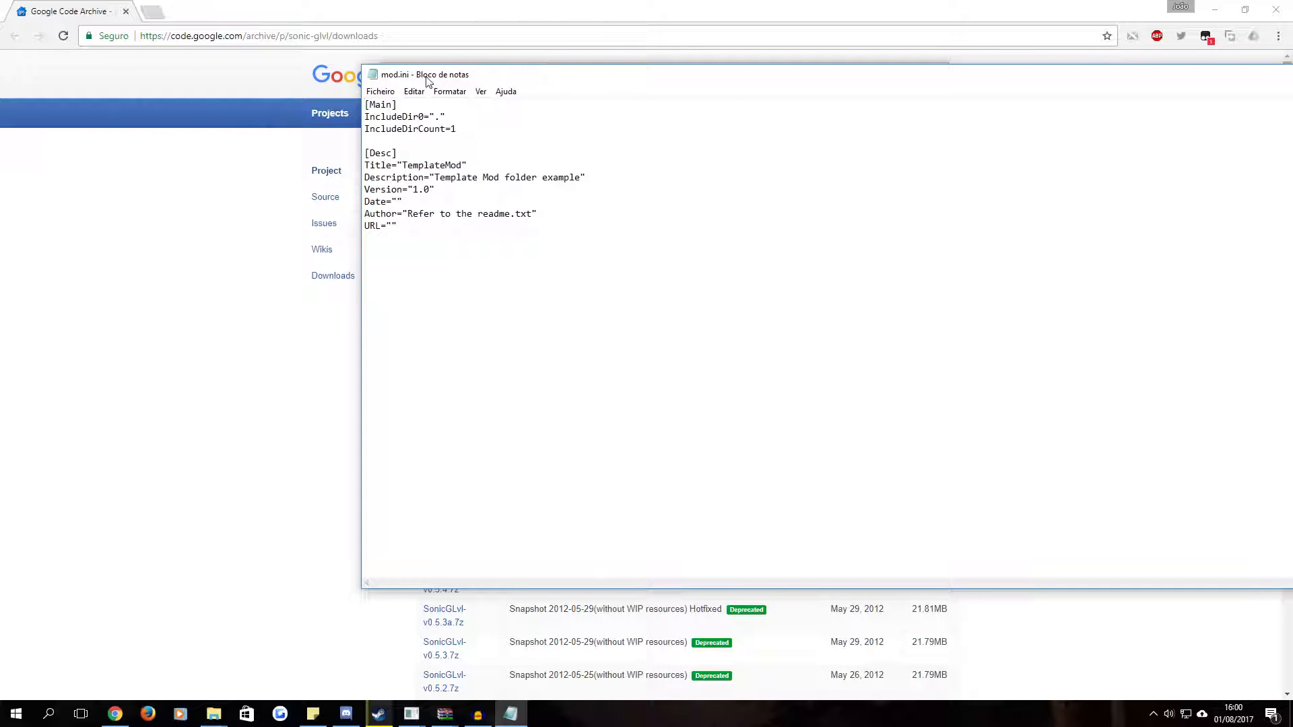
pyautogui.moveTo(407, 165); pyautogui.dragTo(517, 178)
pyautogui.click(452, 165)
pyautogui.click(516, 177)
pyautogui.moveTo(402, 213); pyautogui.dragTo(512, 213)
pyautogui.click(517, 214)
pyautogui.moveTo(461, 165); pyautogui.dragTo(405, 167)
pyautogui.write('est M')
# Replace the Description text in mod.ini with "This is a test mod"
pyautogui.press('BackSpace')
pyautogui.press('BackSpace')
pyautogui.press('BackSpace')
pyautogui.press('BackSpace')
pyautogui.press('BackSpace')
pyautogui.press('BackSpace')
pyautogui.press('BackSpace')
pyautogui.press('BackSpace')
pyautogui.press('BackSpace')
pyautogui.press('BackSpace')
pyautogui.press('BackSpace')
pyautogui.press('BackSpace')
pyautogui.press('BackSpace')
pyautogui.press('BackSpace')
pyautogui.press('BackSpace')
pyautogui.press('BackSpace')
pyautogui.press('BackSpace')
pyautogui.press('BackSpace')
pyautogui.press('BackSpace')
pyautogui.press('BackSpace')
pyautogui.write('his is a test mpo')
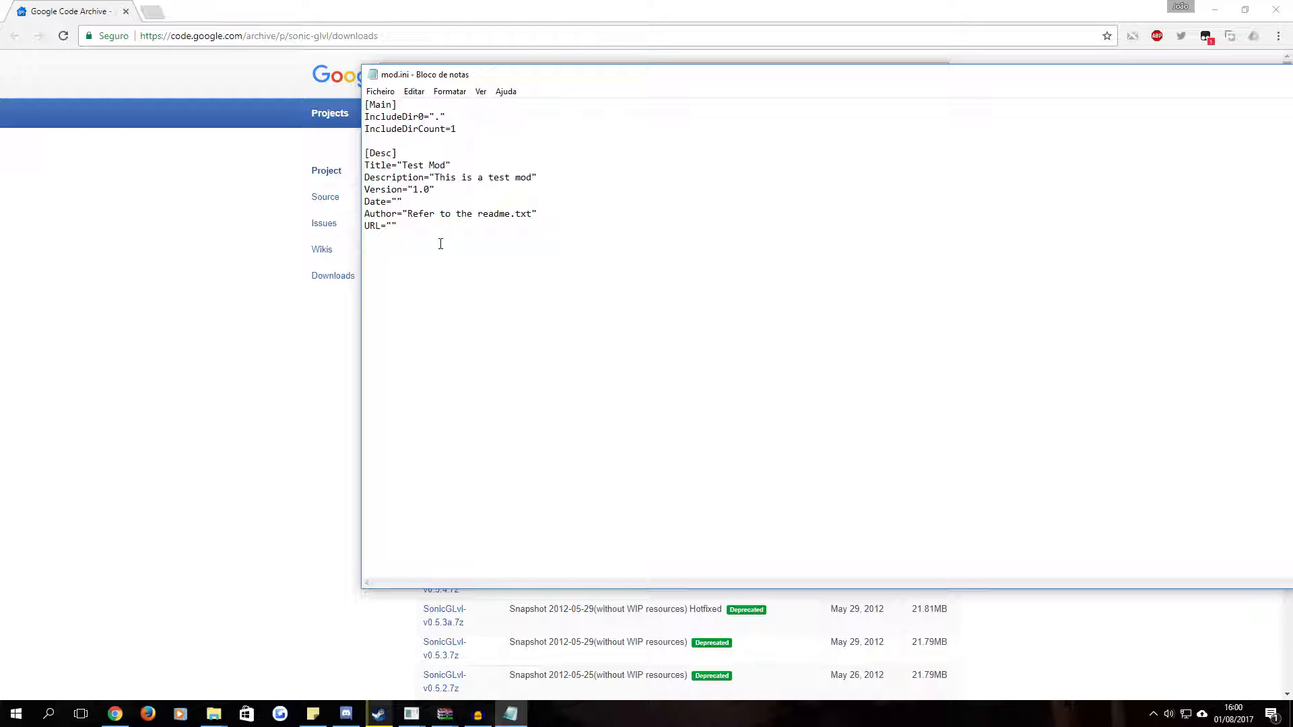
# Set the Date value in mod.ini to 01/08/2017
pyautogui.write('1&/')
pyautogui.write('08&')
pyautogui.write('2017')
# Replace the Author value in mod.ini with the mod author's nickname
pyautogui.press('BackSpace')
pyautogui.press('BackSpace')
pyautogui.press('BackSpace')
pyautogui.press('BackSpace')
pyautogui.press('BackSpace')
pyautogui.press('BackSpace')
pyautogui.press('BackSpace')
pyautogui.press('BackSpace')
pyautogui.press('BackSpace')
pyautogui.press('BackSpace')
pyautogui.press('BackSpace')
pyautogui.press('BackSpace')
pyautogui.press('BackSpace')
pyautogui.press('BackSpace')
pyautogui.press('BackSpace')
pyautogui.press('BackSpace')
pyautogui.press('BackSpace')
pyautogui.press('BackSpace')
pyautogui.press('BackSpace')
pyautogui.press('BackSpace')
pyautogui.write('PTKickass')
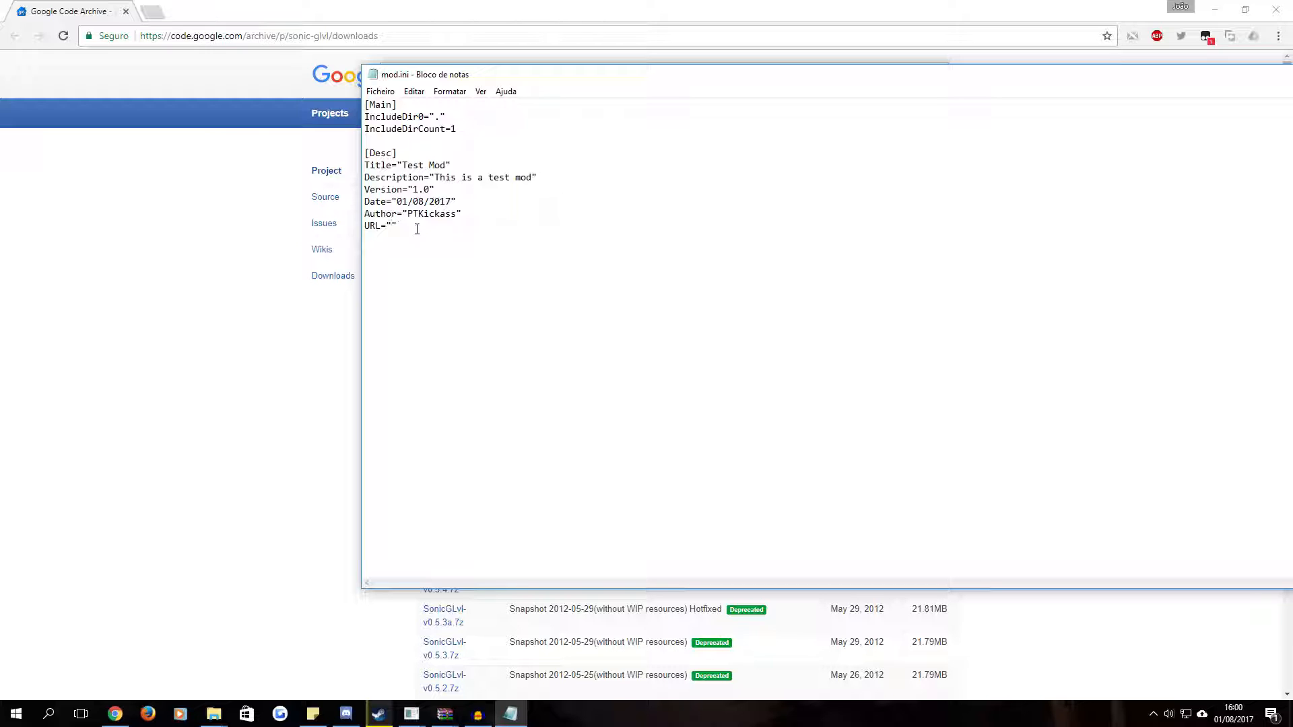
# Save mod.ini and close Notepad
pyautogui.click(380, 91)
pyautogui.click(416, 138)
pyautogui.moveTo(440, 77); pyautogui.dragTo(217, 65)
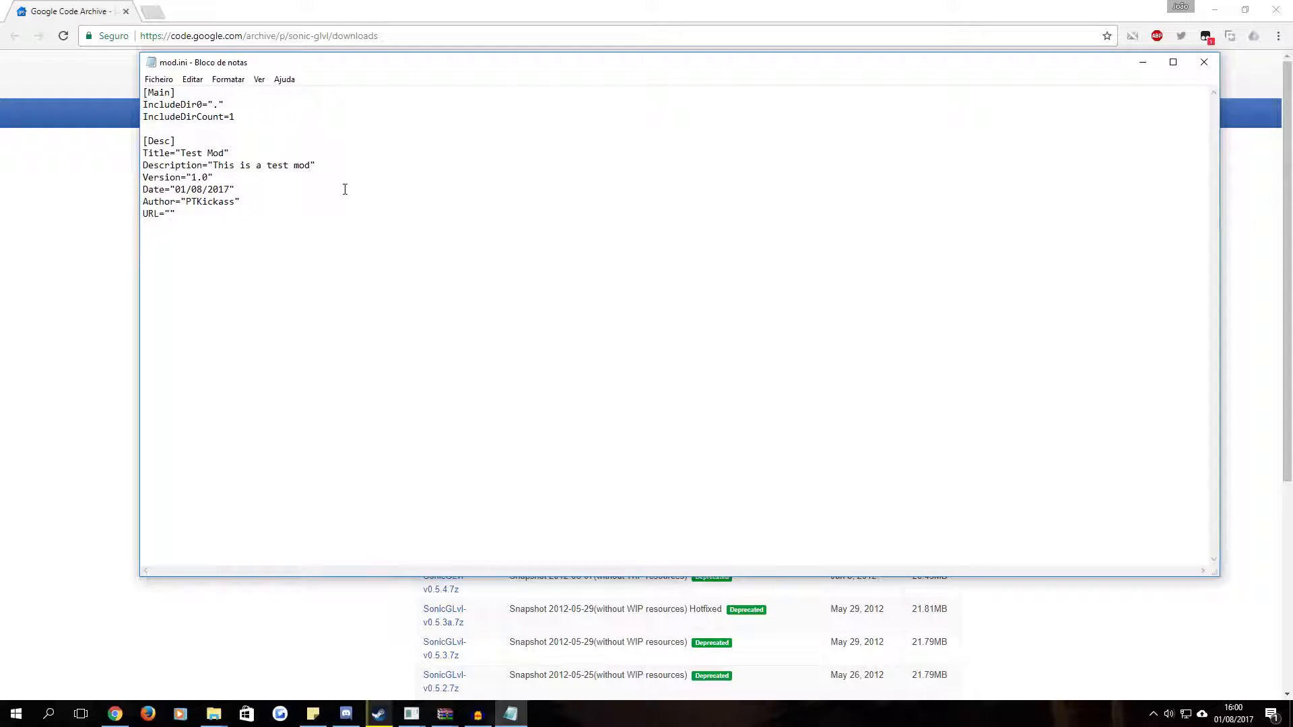
pyautogui.click(1205, 61)
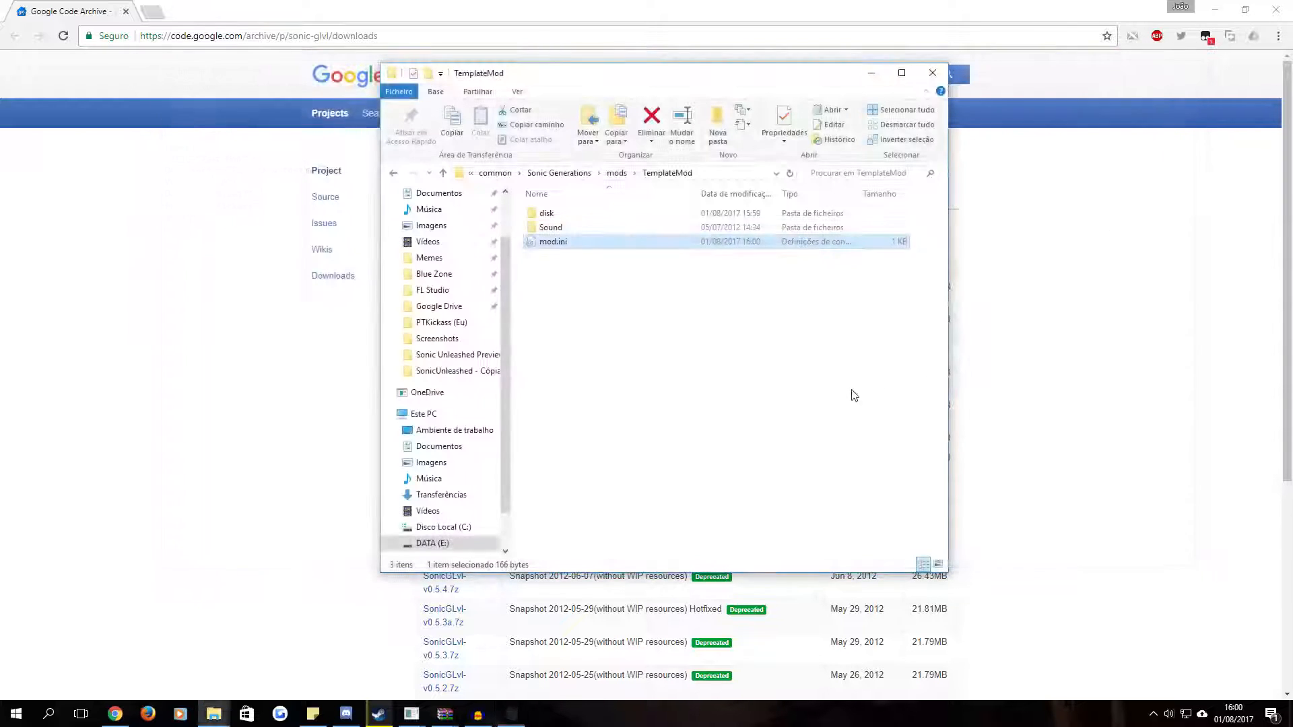
# Check the contents of the Sound folder, return to TemplateMod and delete the Sound folder
pyautogui.doubleClick(599, 229)
pyautogui.click(667, 173)
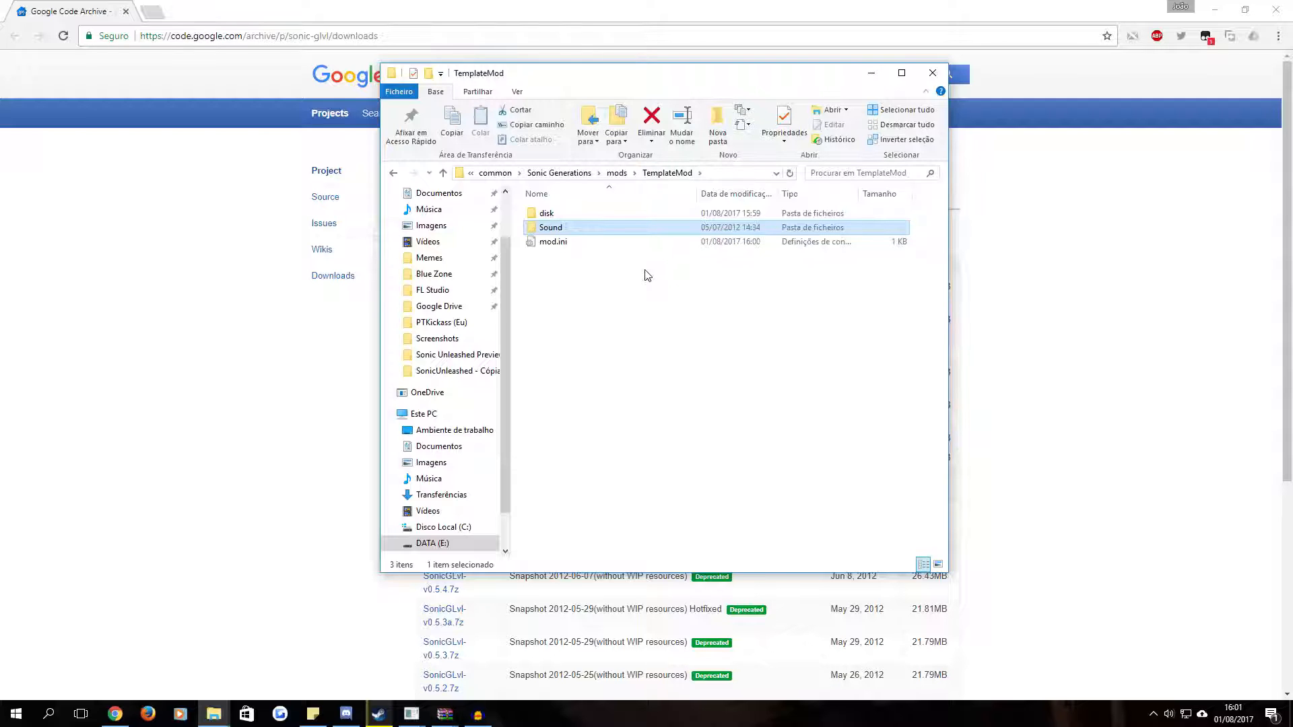
pyautogui.press('Delete')
pyautogui.press('Return')
# Open the mod's disk folder, inspect its bb3 subfolder and return to disk
pyautogui.doubleClick(586, 213)
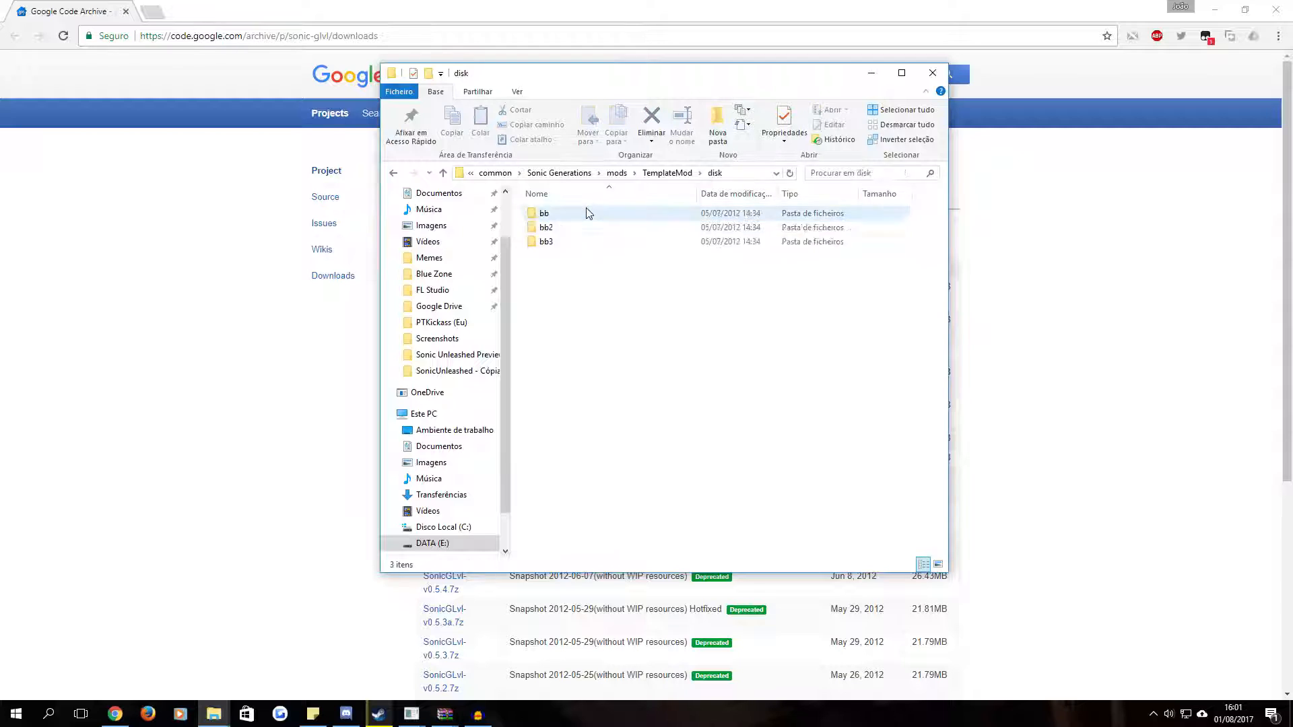
pyautogui.moveTo(578, 311); pyautogui.dragTo(551, 299)
pyautogui.doubleClick(563, 242)
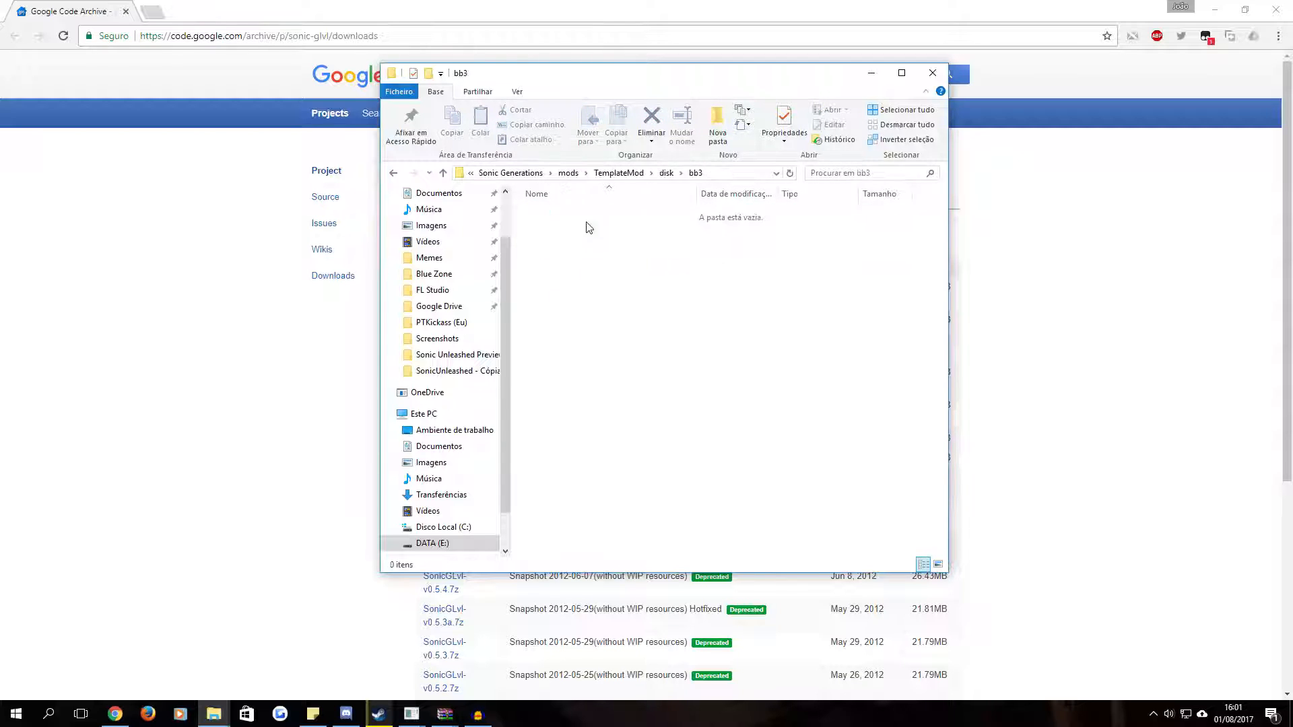
pyautogui.click(664, 173)
# Bring up the QuickBMS bb folder beside the mod's disk folder and look through its game archives
pyautogui.moveTo(216, 712)
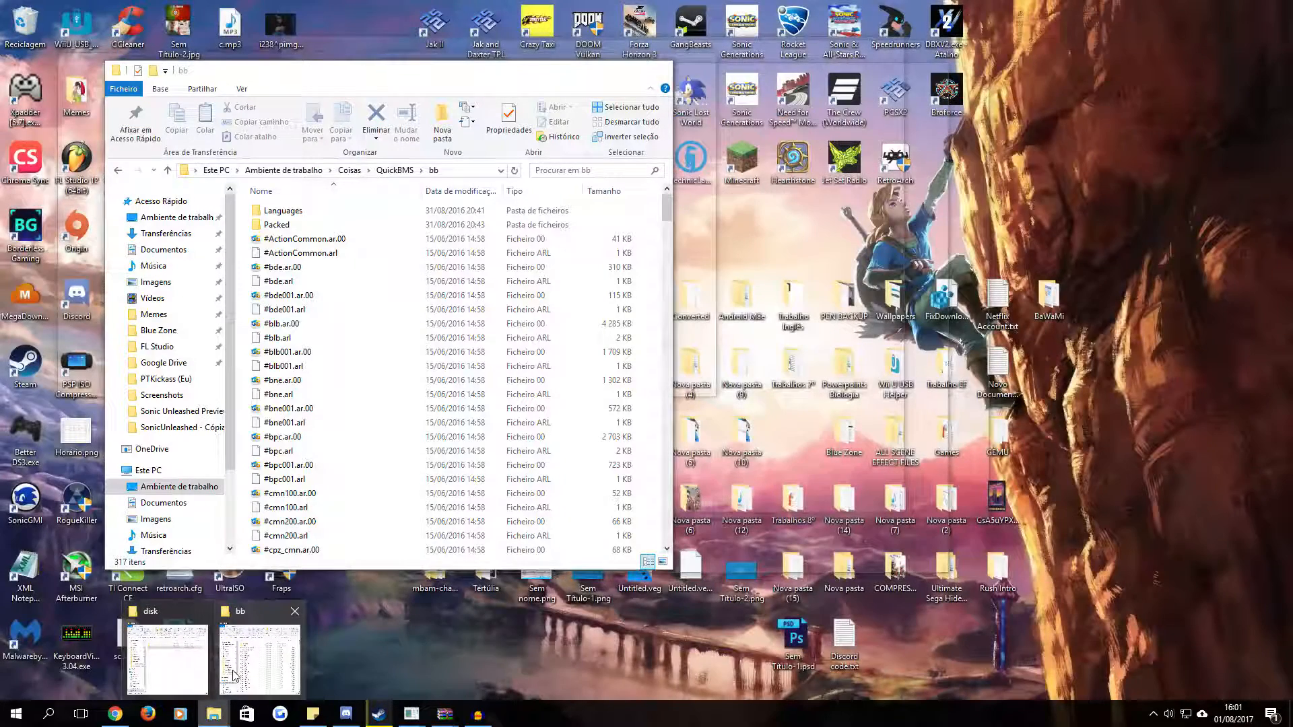
pyautogui.click(261, 650)
pyautogui.click(701, 352)
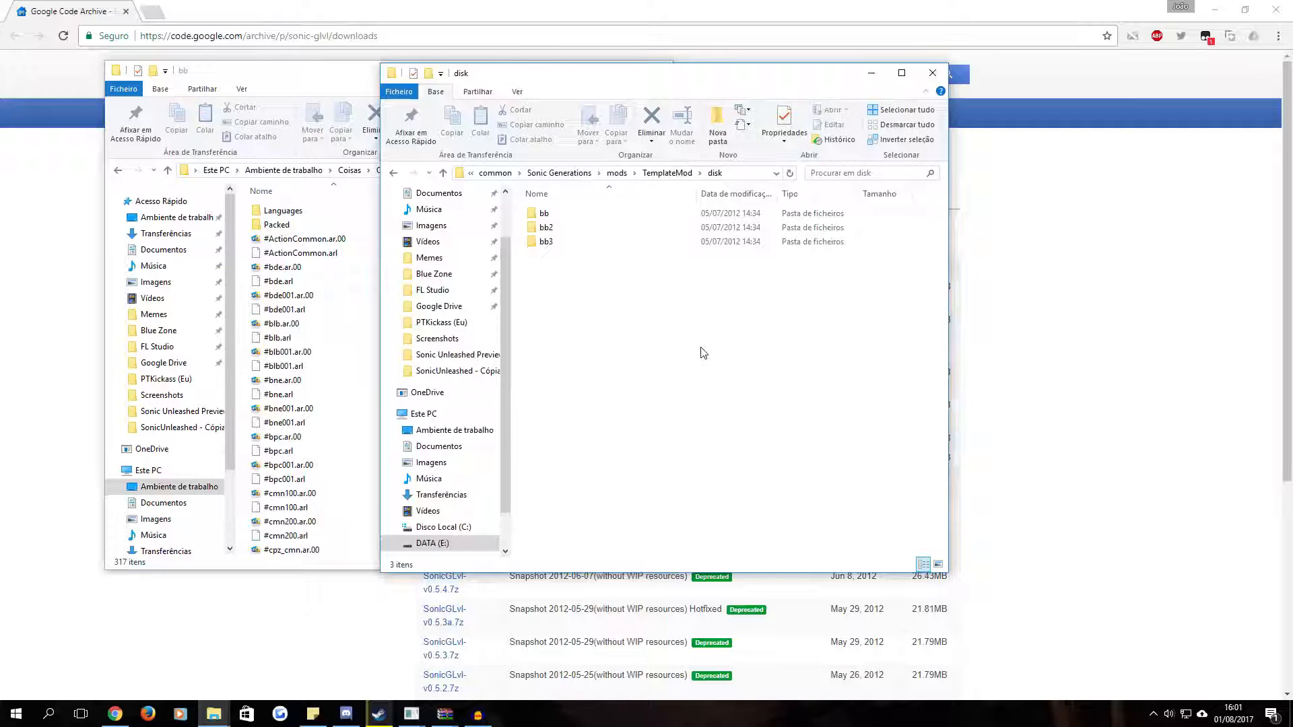
pyautogui.moveTo(312, 73); pyautogui.dragTo(280, 66)
pyautogui.scroll(-9, 384, 298)
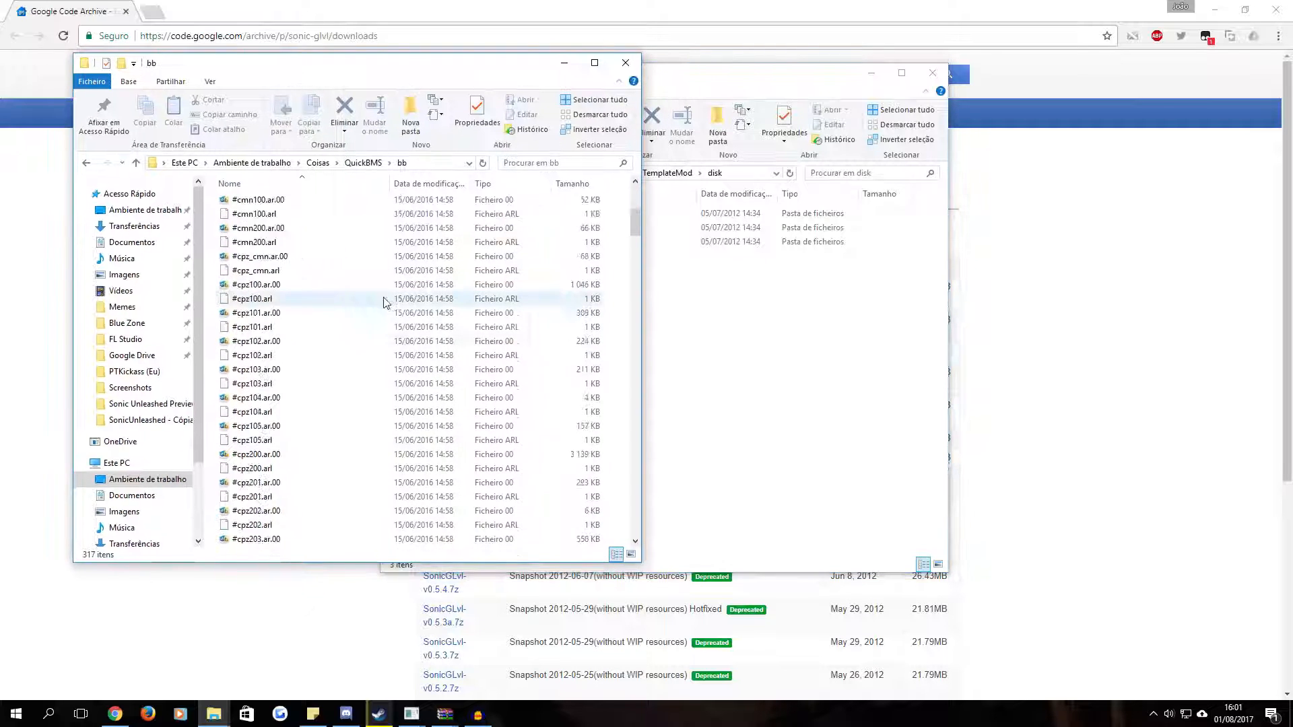
pyautogui.scroll(-14, 409, 327)
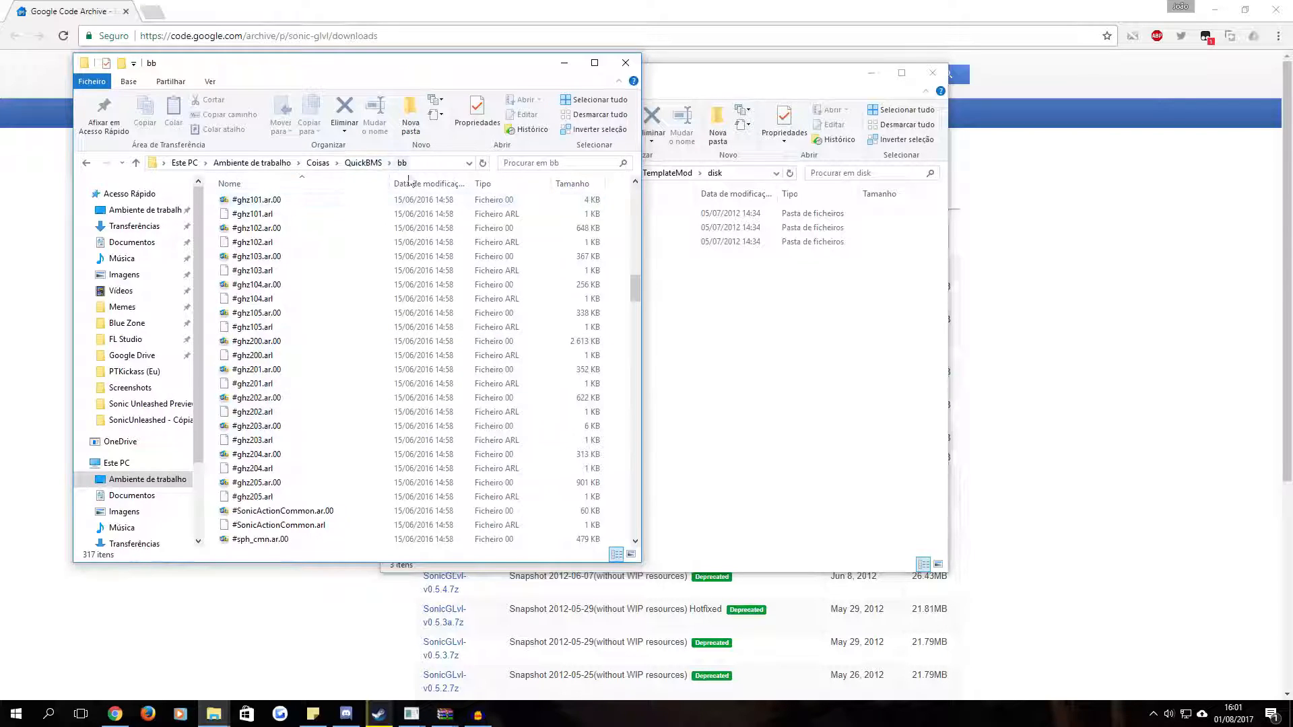
# Delete bb2 and bb3 from the mod's disk folder, and open the remaining bb folder beside the QuickBMS one
pyautogui.click(691, 344)
pyautogui.moveTo(651, 307); pyautogui.dragTo(554, 229)
pyautogui.press('Delete')
pyautogui.click(608, 212)
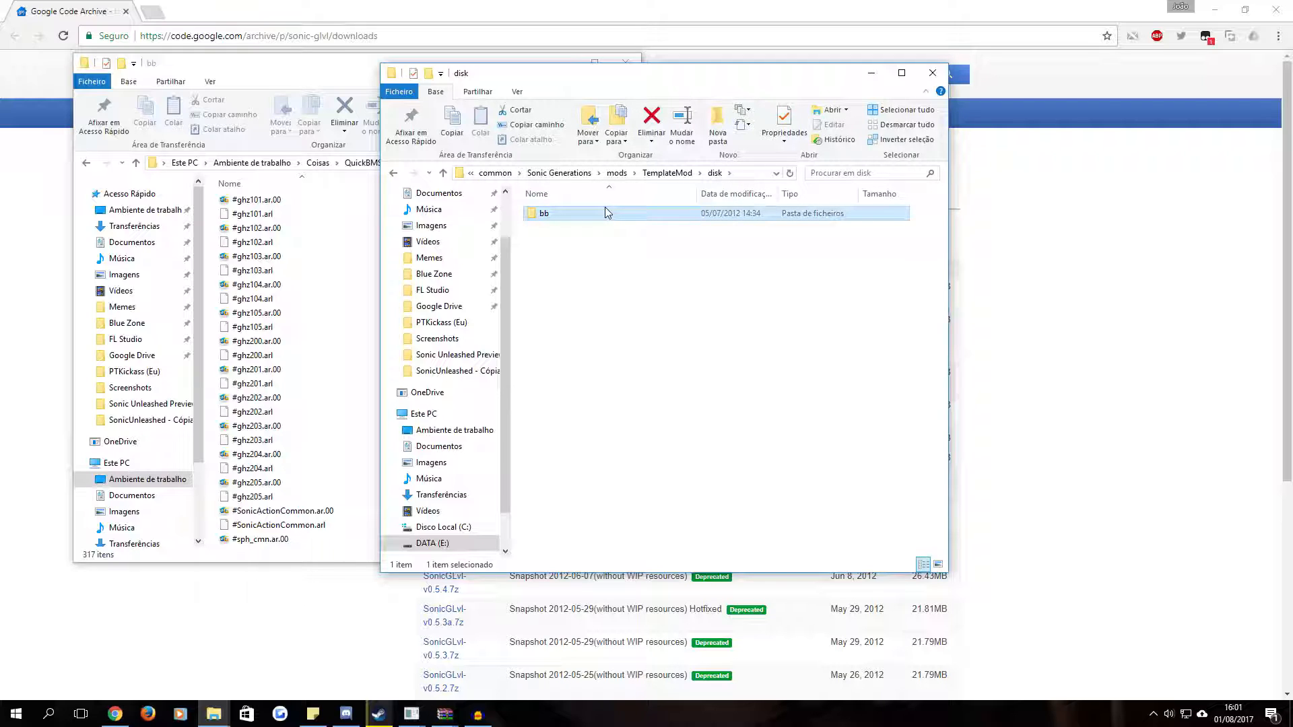
pyautogui.doubleClick(608, 213)
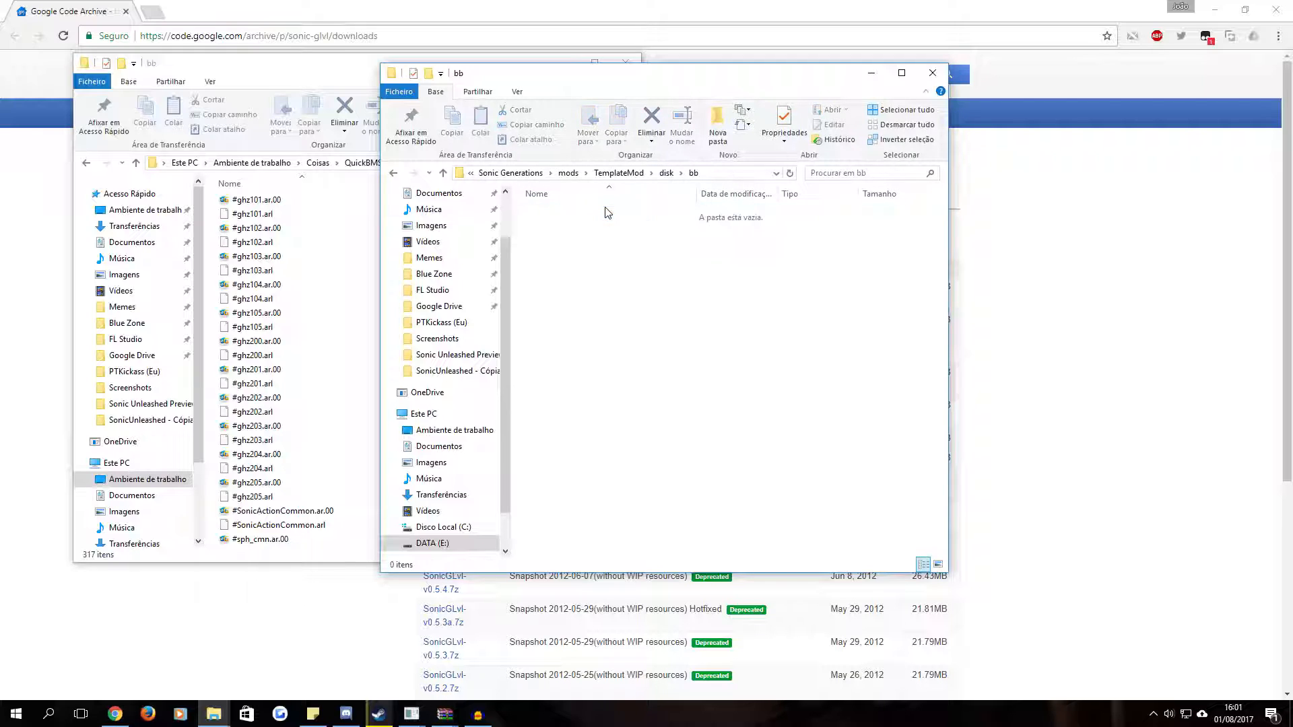
pyautogui.moveTo(485, 81); pyautogui.dragTo(746, 48)
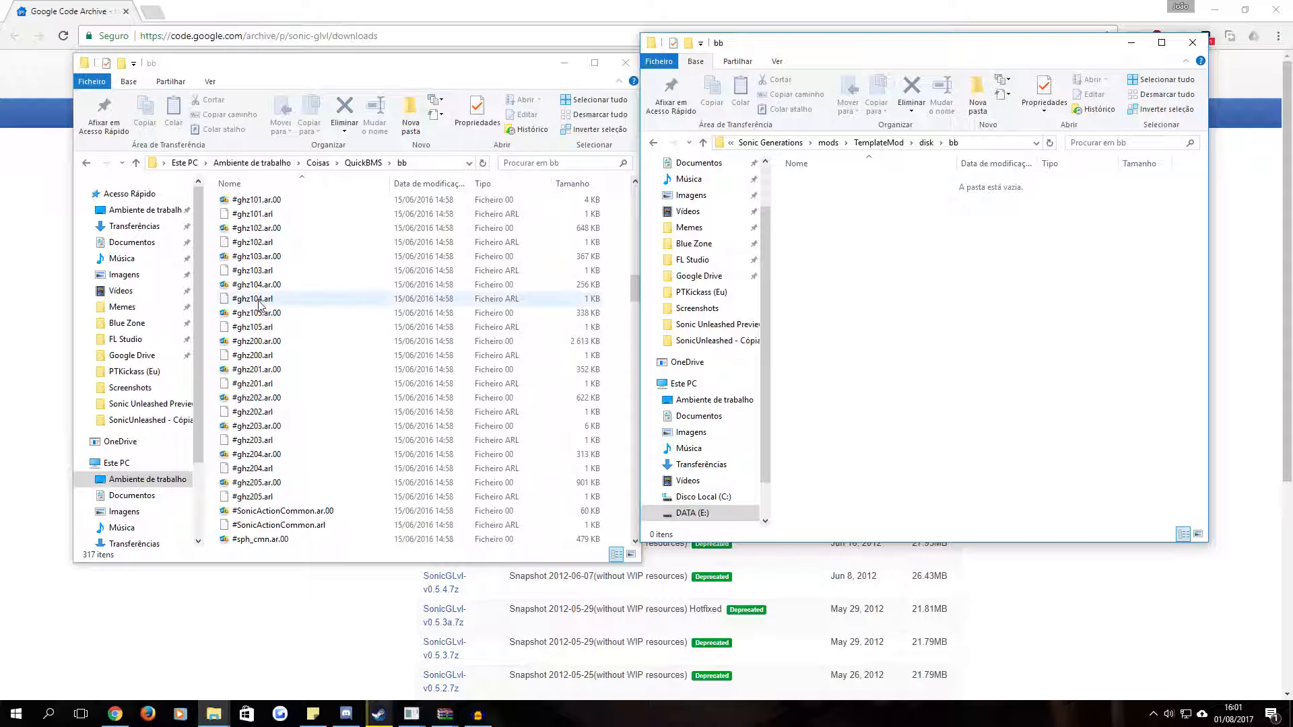
# Copy #ghz200.ar.00 and #ghz200.arl from the QuickBMS bb folder into the mod's empty disk\bb folder
pyautogui.scroll(-1, 260, 304)
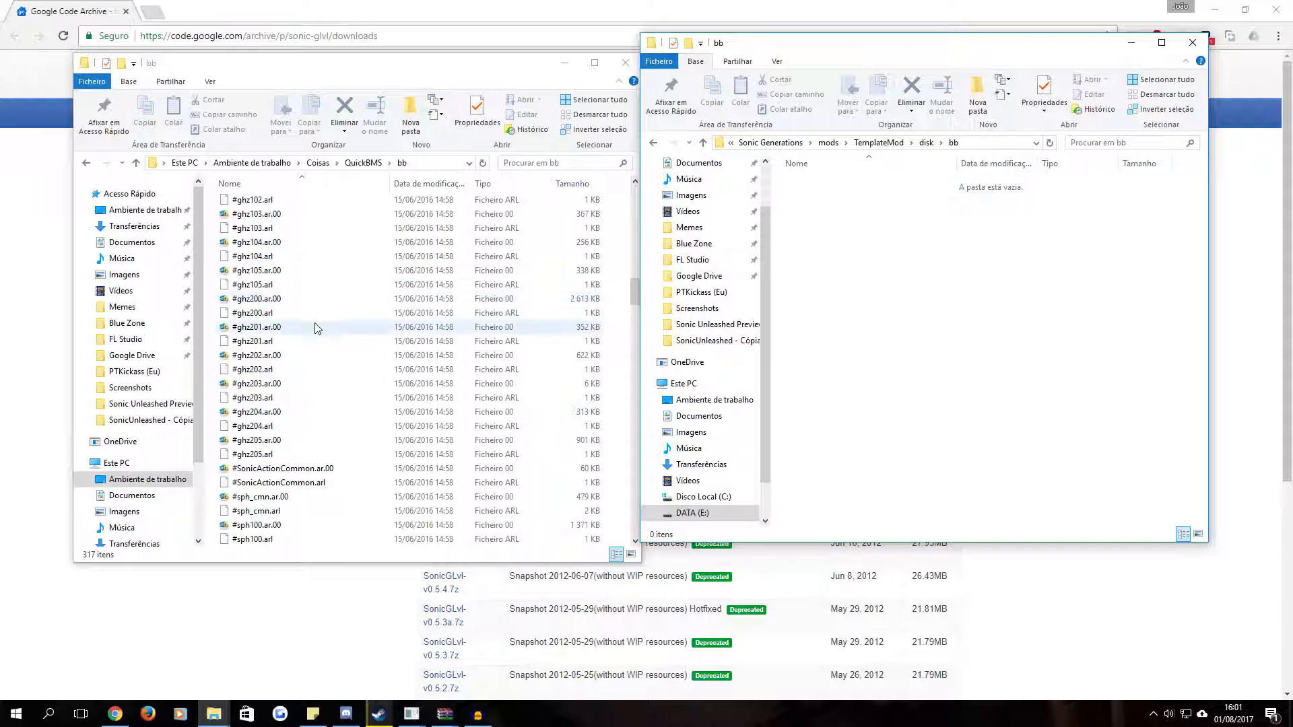
pyautogui.click(266, 312)
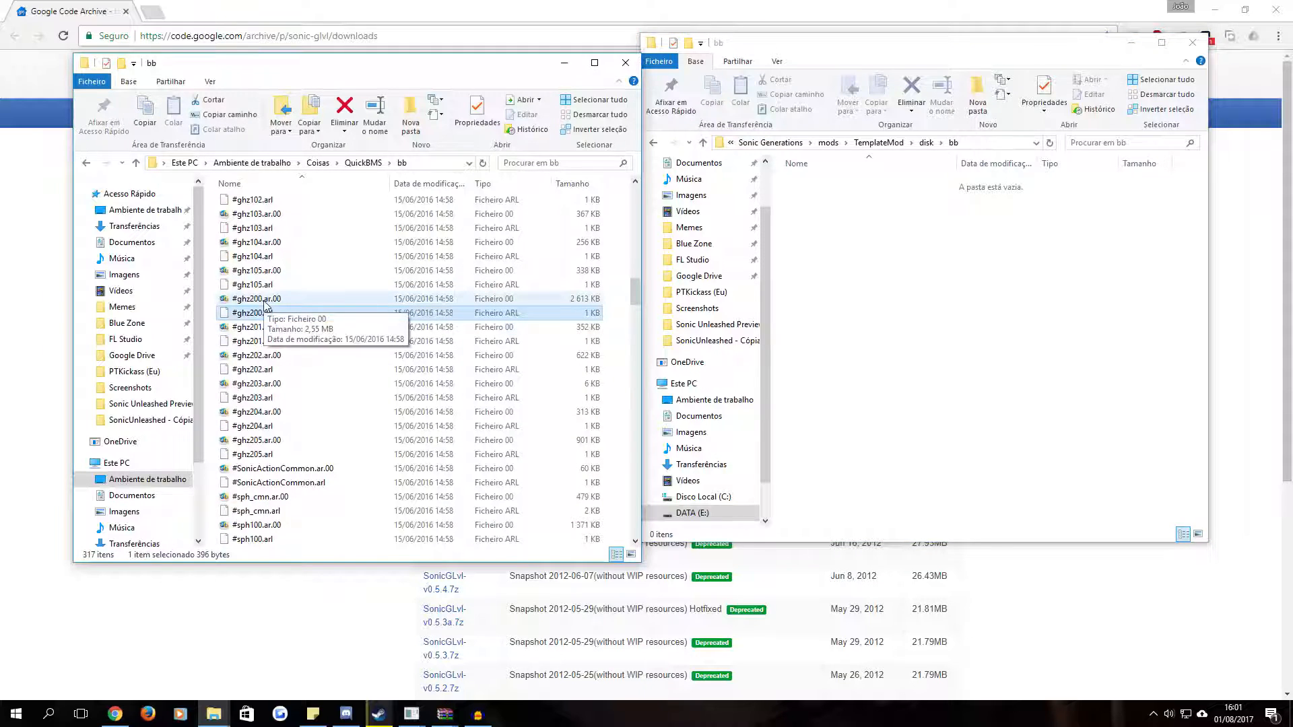
pyautogui.keyDown('ctrl'); pyautogui.click(264, 300); pyautogui.keyUp('ctrl')
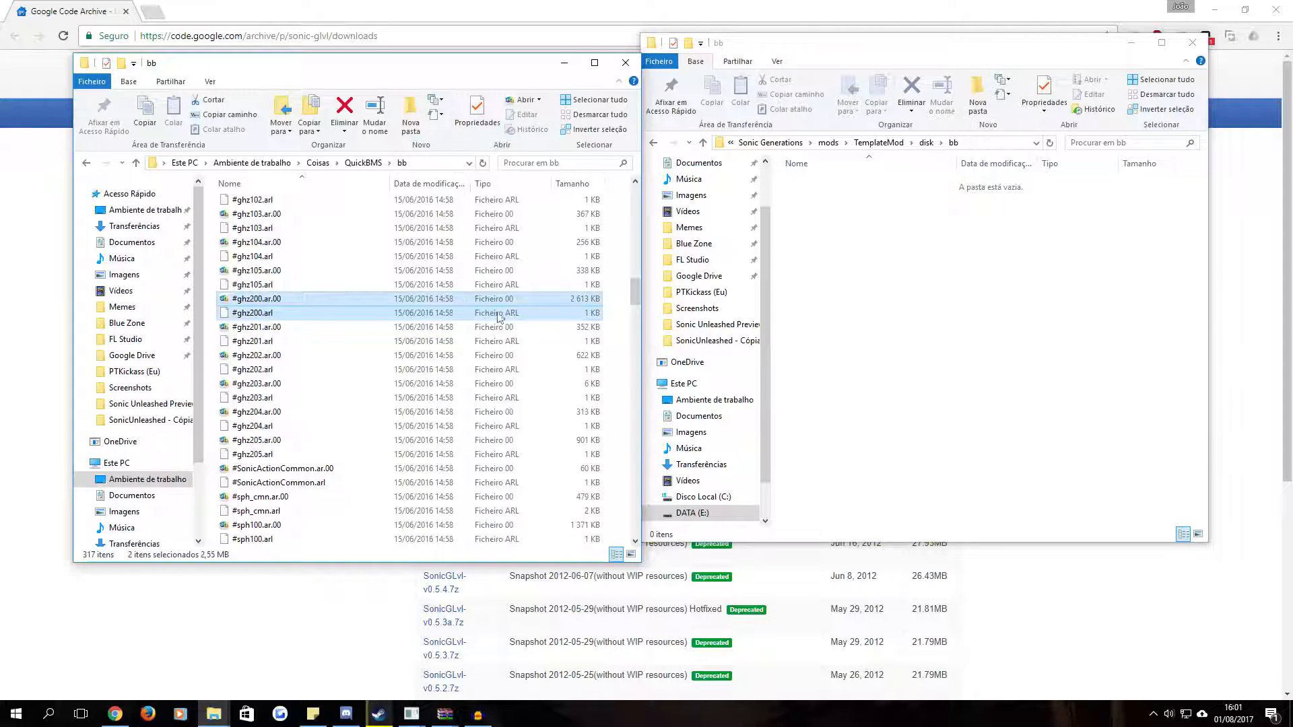
pyautogui.moveTo(610, 319); pyautogui.dragTo(323, 314)
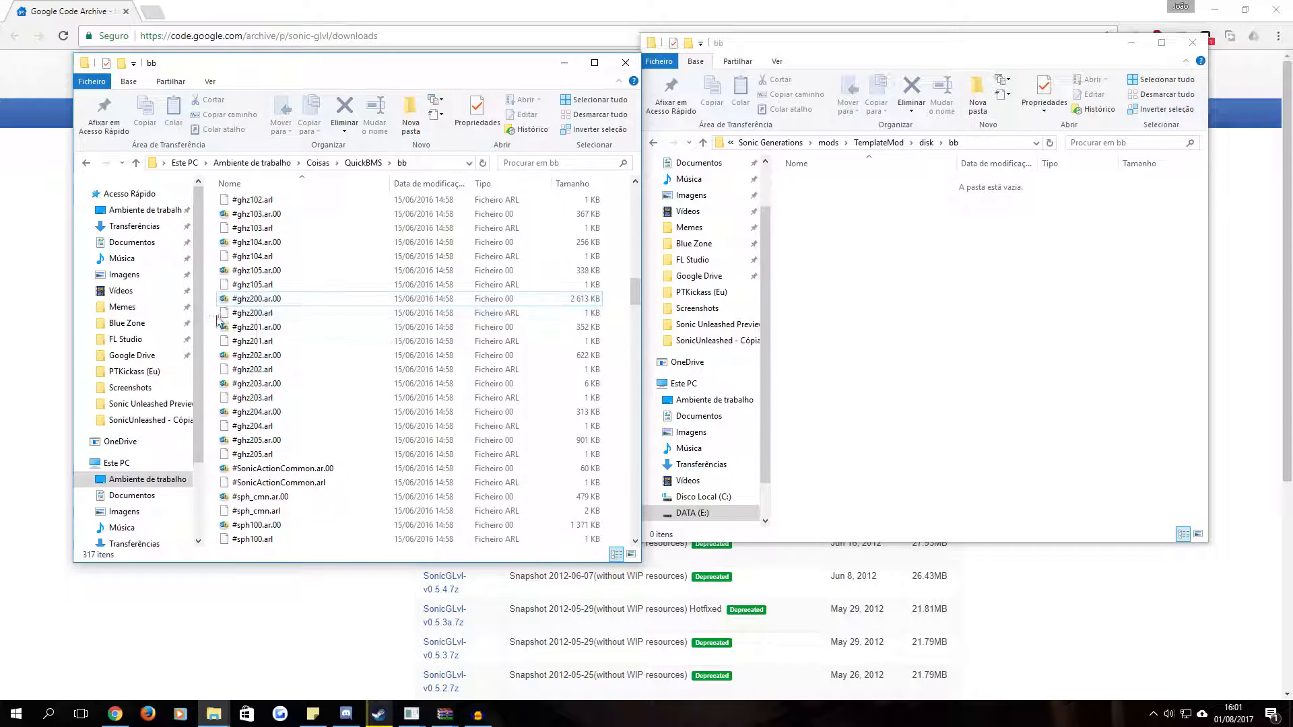
pyautogui.moveTo(212, 317); pyautogui.dragTo(251, 304)
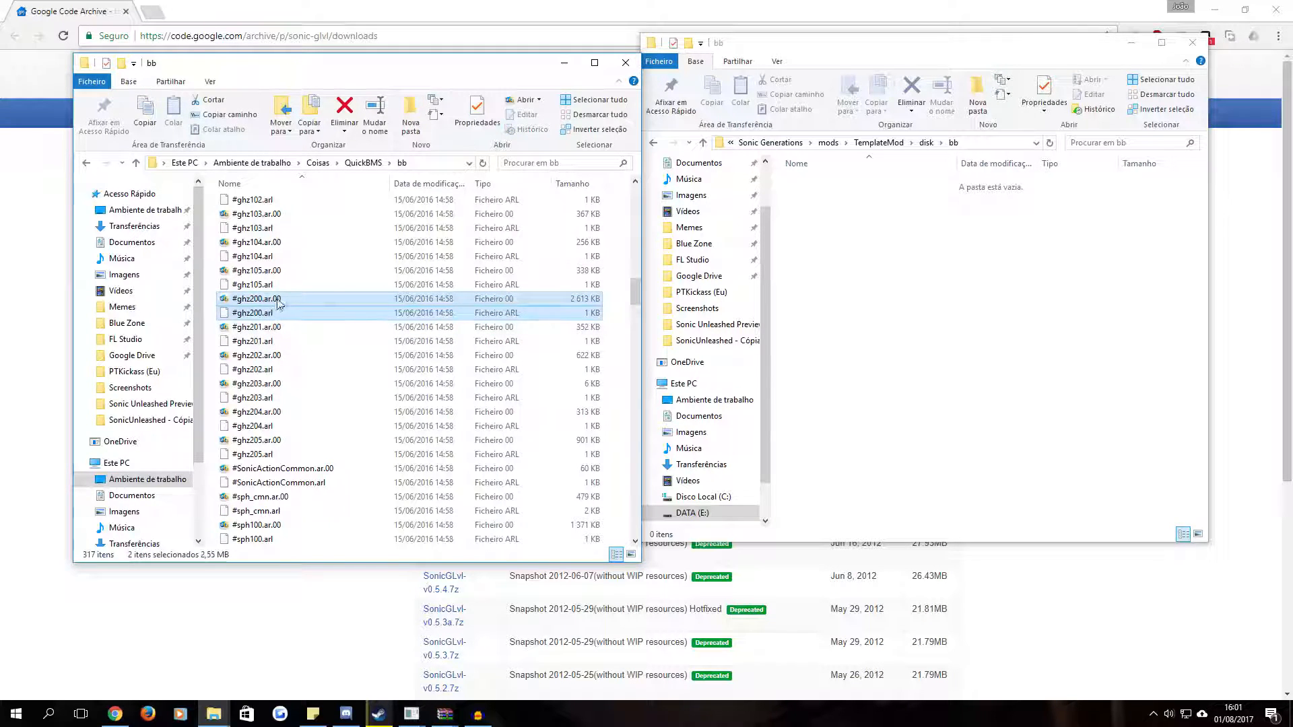
pyautogui.hotkey('ctrl', 'c')
pyautogui.click(607, 302)
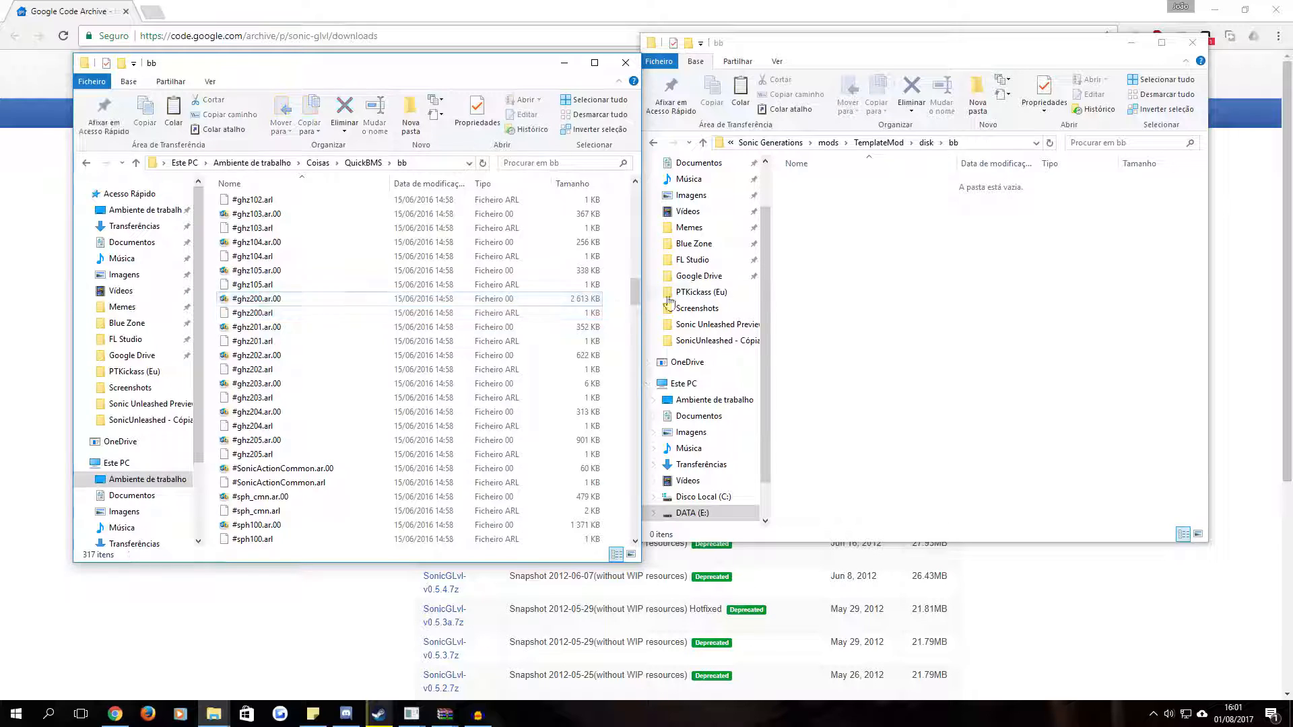
pyautogui.click(903, 252)
pyautogui.hotkey('ctrl', 'v')
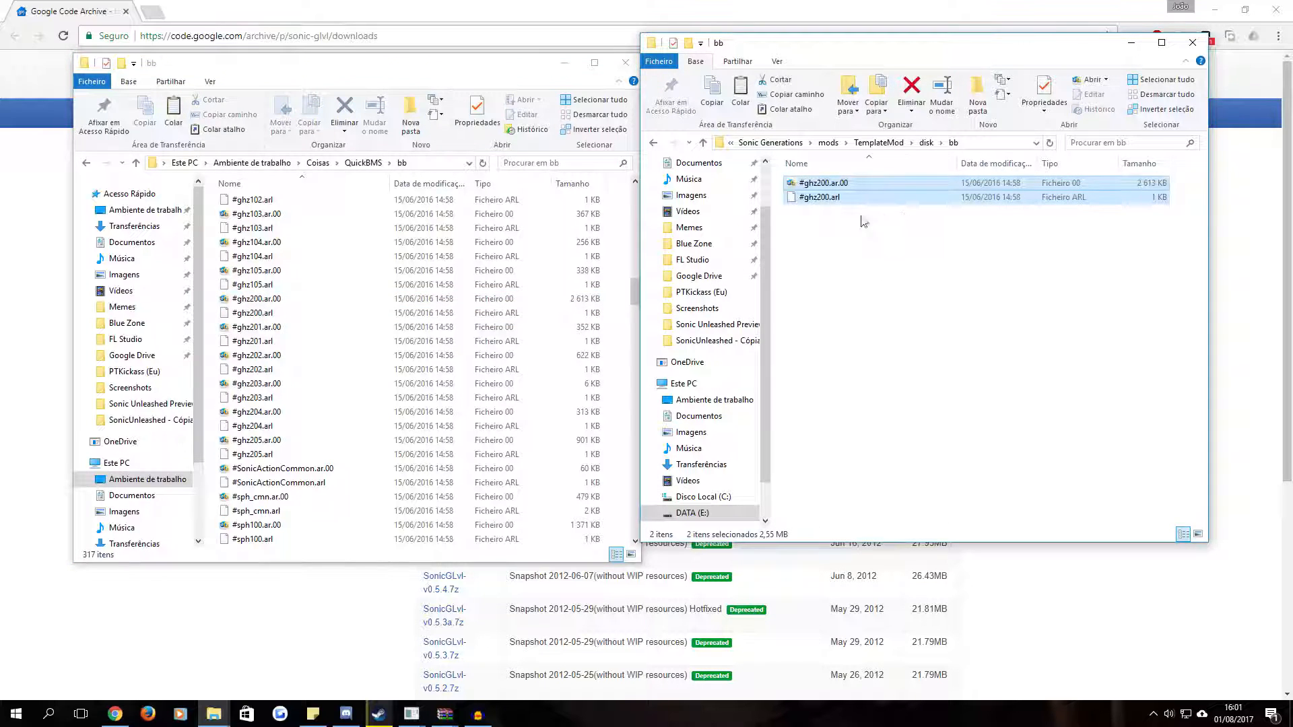
pyautogui.click(866, 238)
# Create a folder named Packed in the mod's bb folder, matching the one in the QuickBMS bb folder
pyautogui.moveTo(855, 46); pyautogui.dragTo(807, 48)
pyautogui.scroll(10, 487, 326)
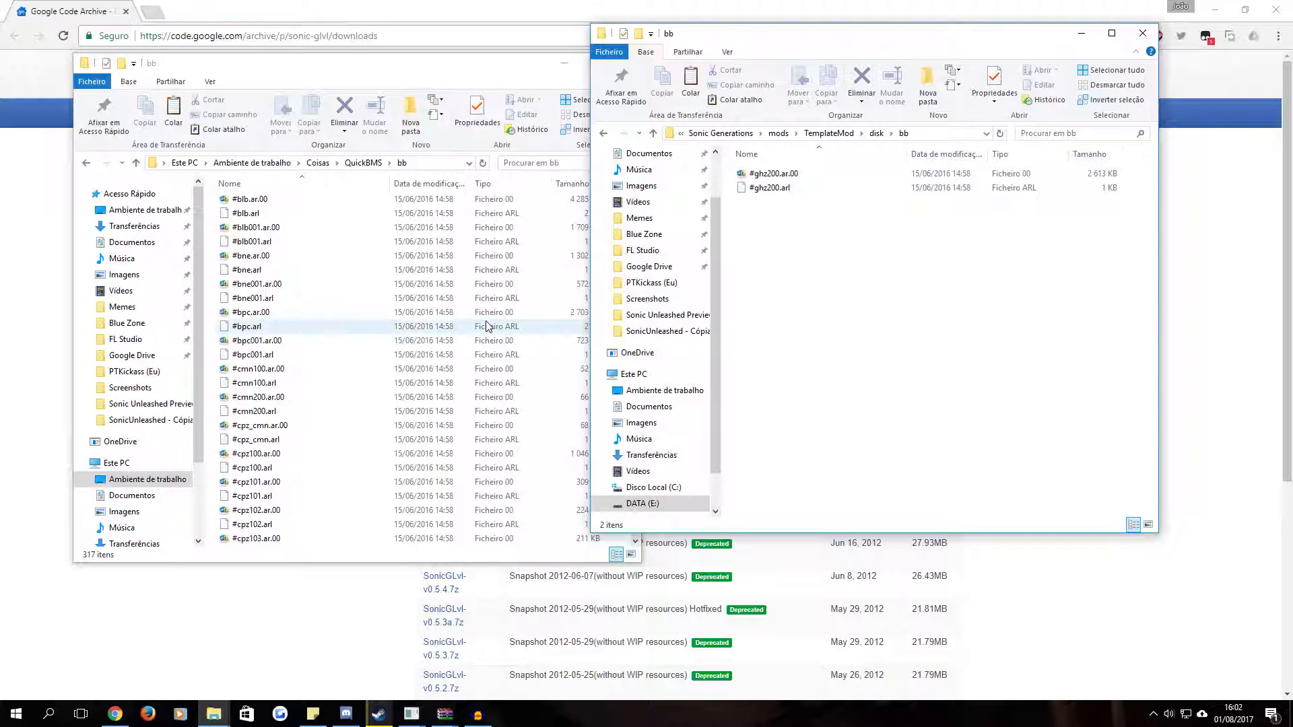
pyautogui.scroll(3, 488, 326)
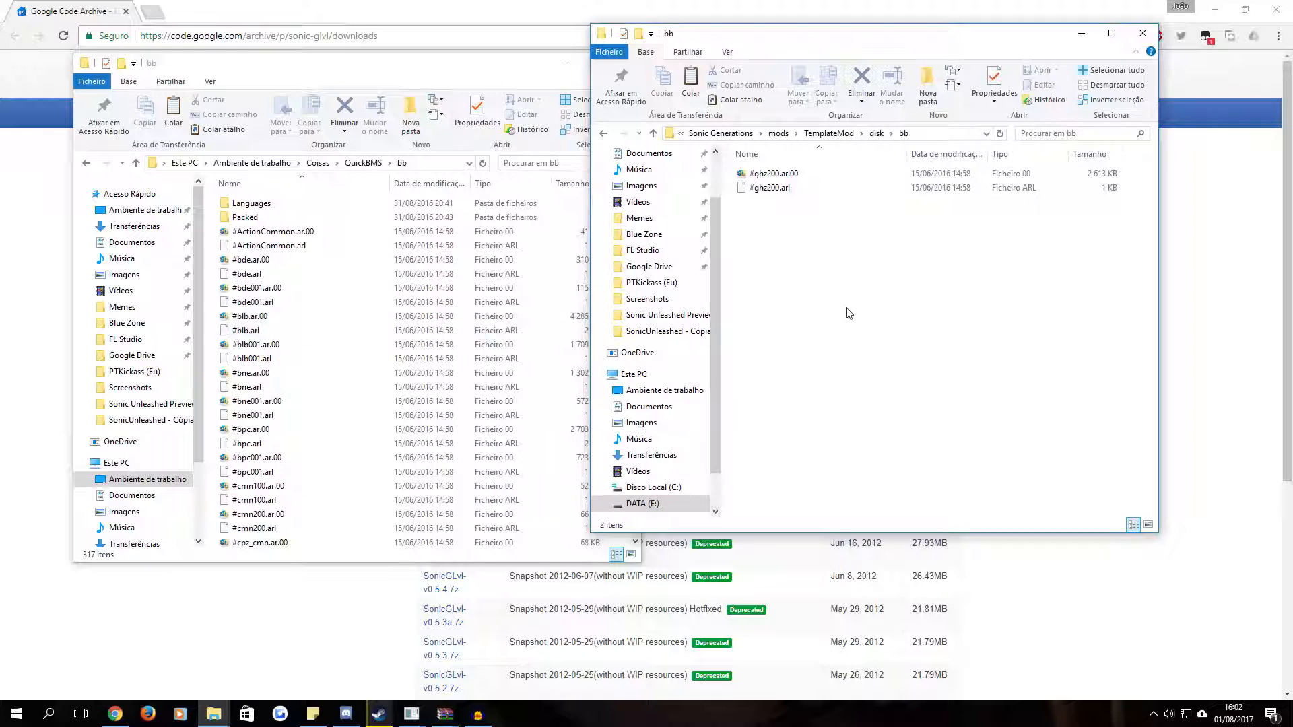
pyautogui.hotkey('ctrl', 'shift', 'n')
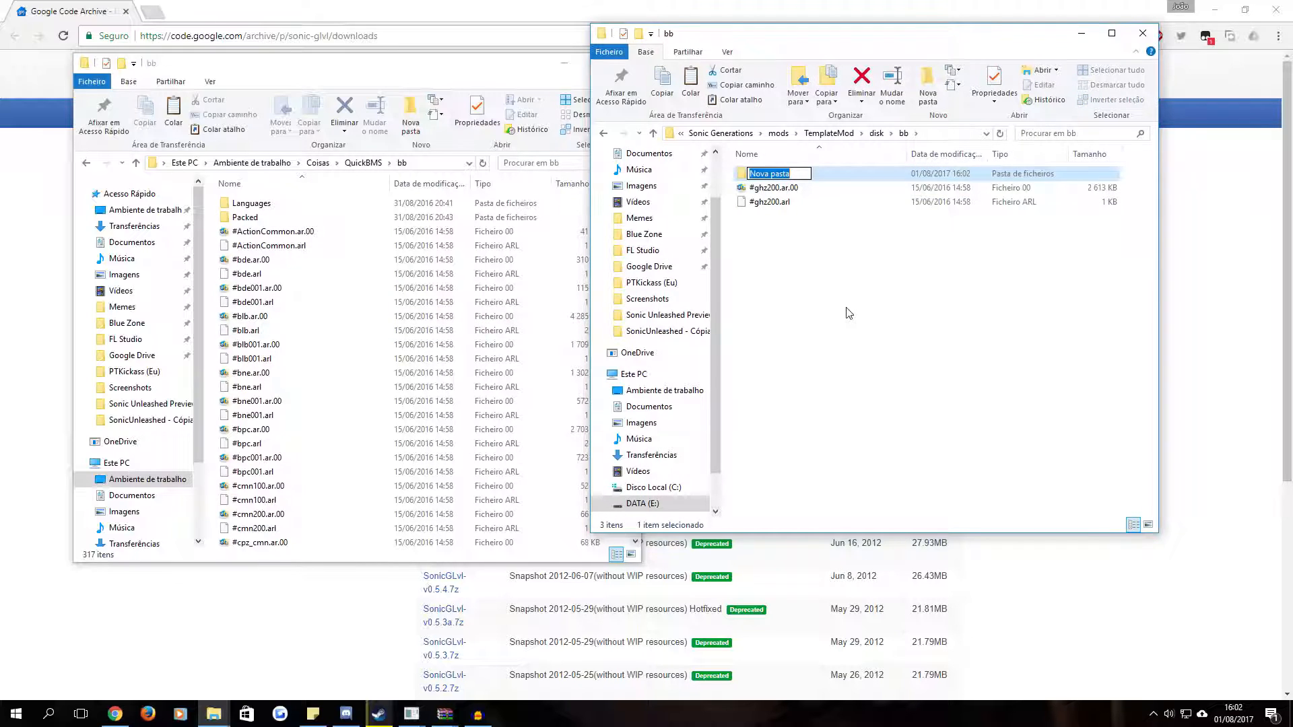
pyautogui.write('Packed')
pyautogui.press('Return')
# Open the Packed folder on both sides and copy the ghz200 folder from QuickBMS into the mod's Packed folder
pyautogui.moveTo(283, 65); pyautogui.dragTo(225, 58)
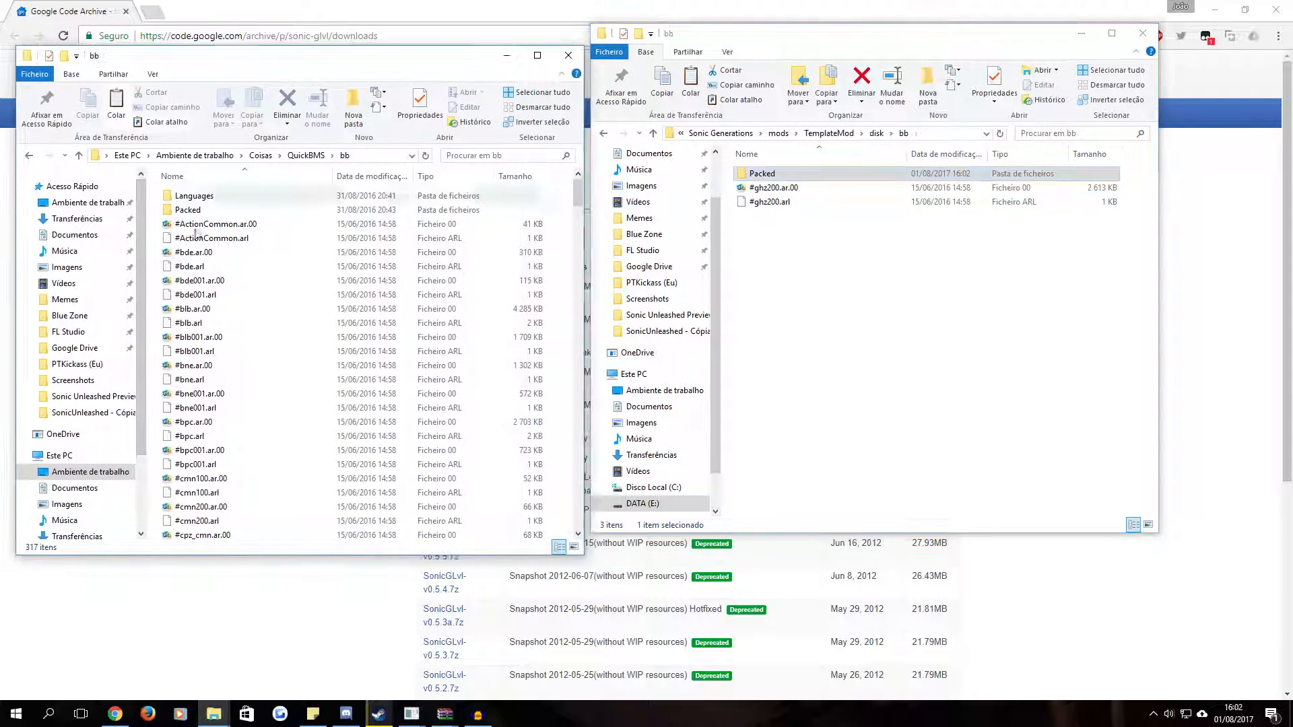
pyautogui.click(222, 209)
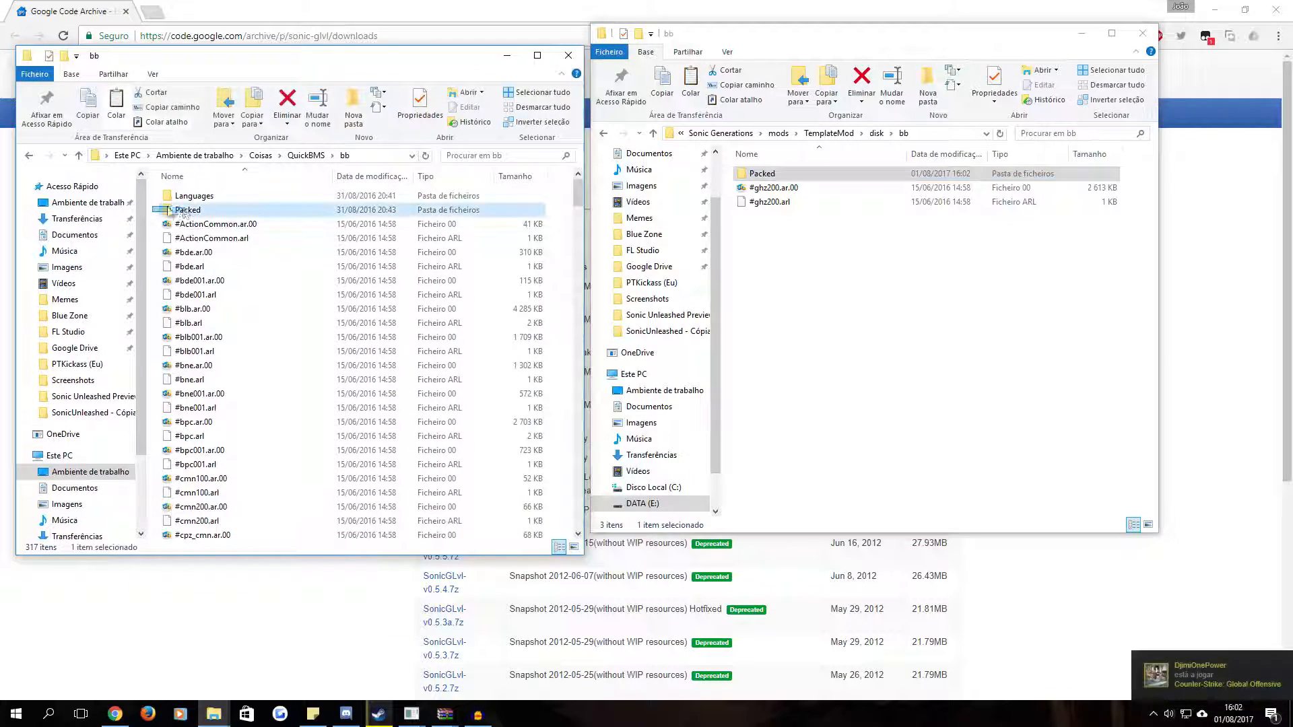
pyautogui.doubleClick(229, 209)
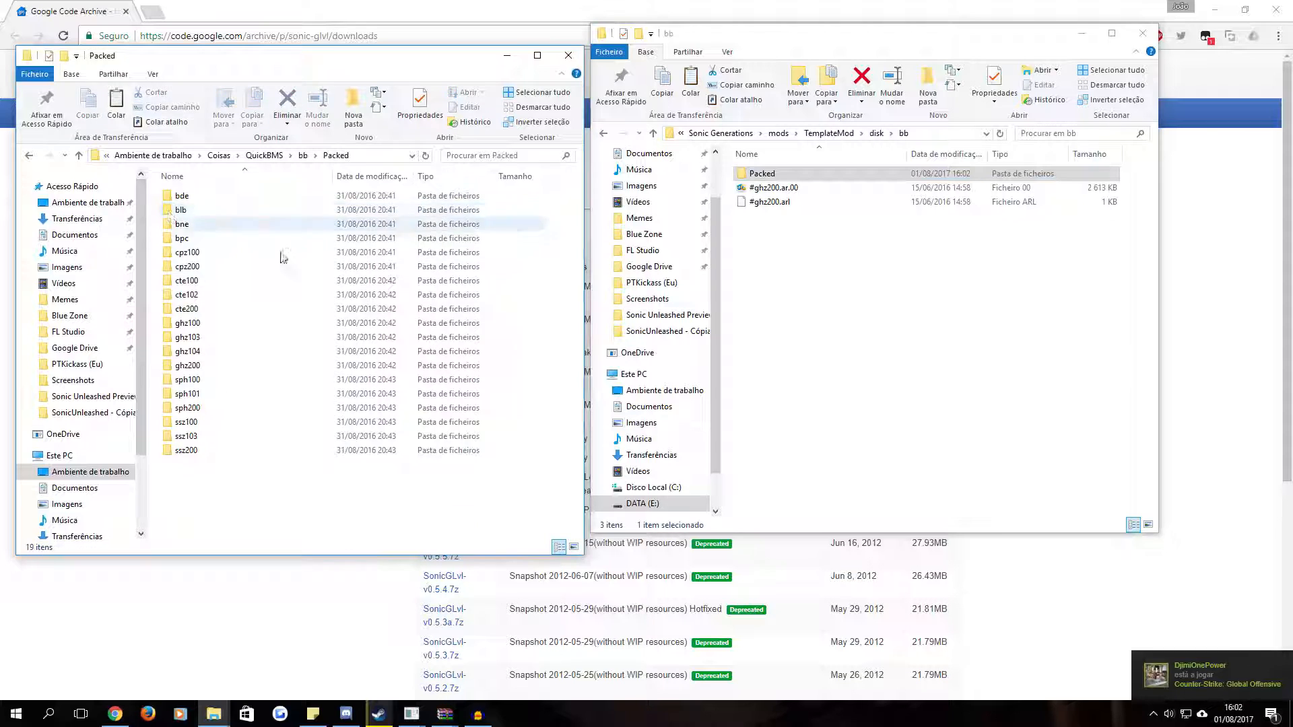
pyautogui.doubleClick(765, 174)
pyautogui.moveTo(209, 474); pyautogui.dragTo(198, 370)
pyautogui.moveTo(324, 369); pyautogui.dragTo(430, 367)
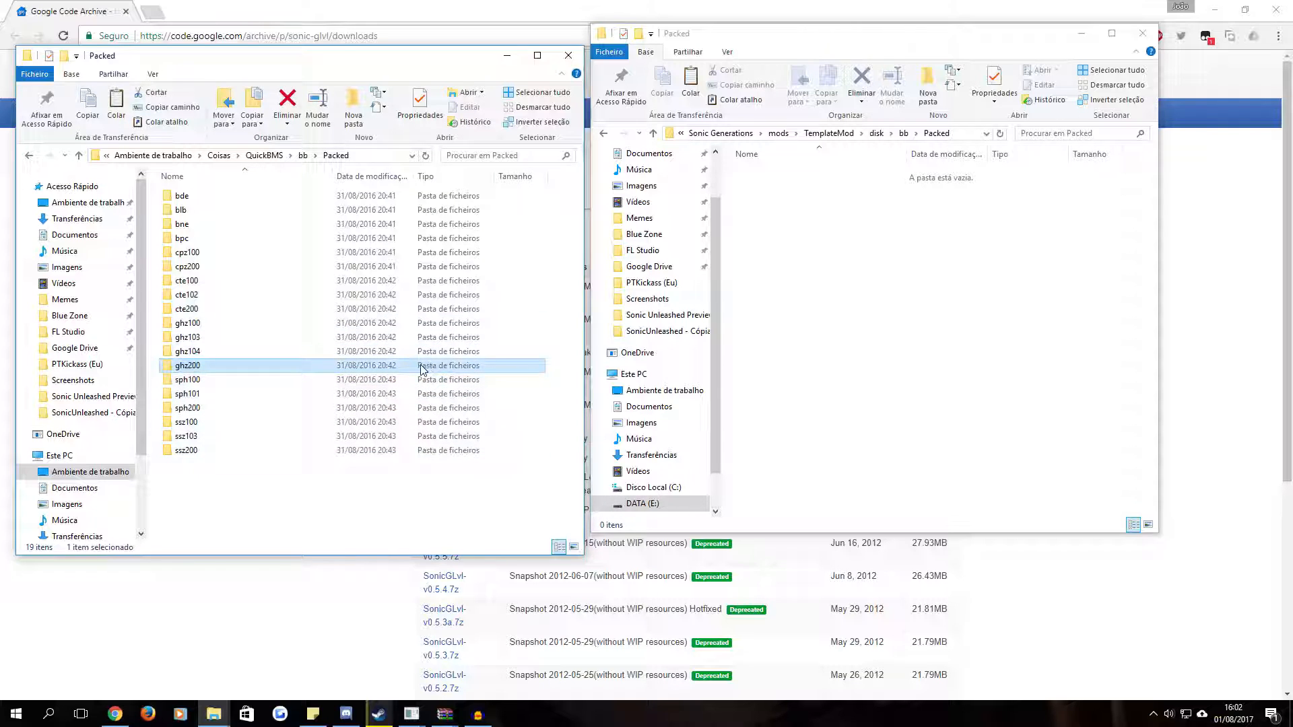
pyautogui.click(833, 214)
pyautogui.hotkey('ctrl', 'v')
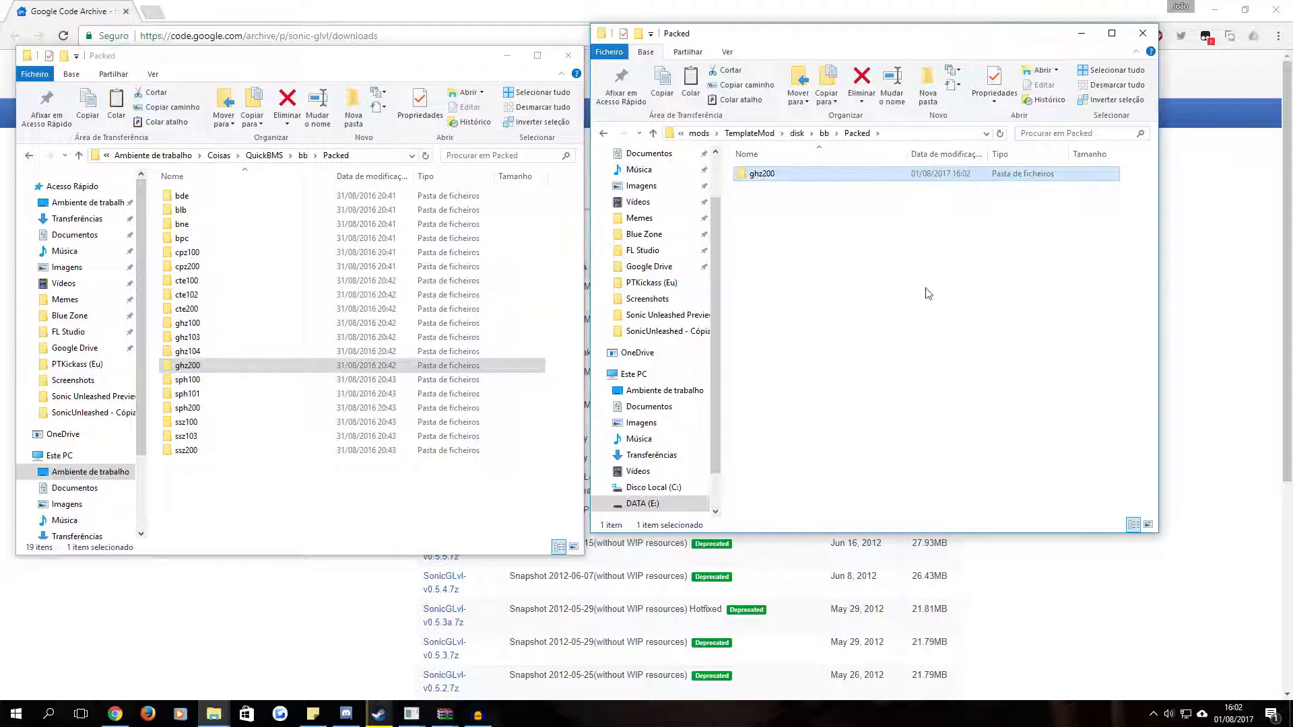
# Check the files inside the copied ghz200 folder, then review the mod's folder structure from TemplateMod down to bb
pyautogui.doubleClick(844, 177)
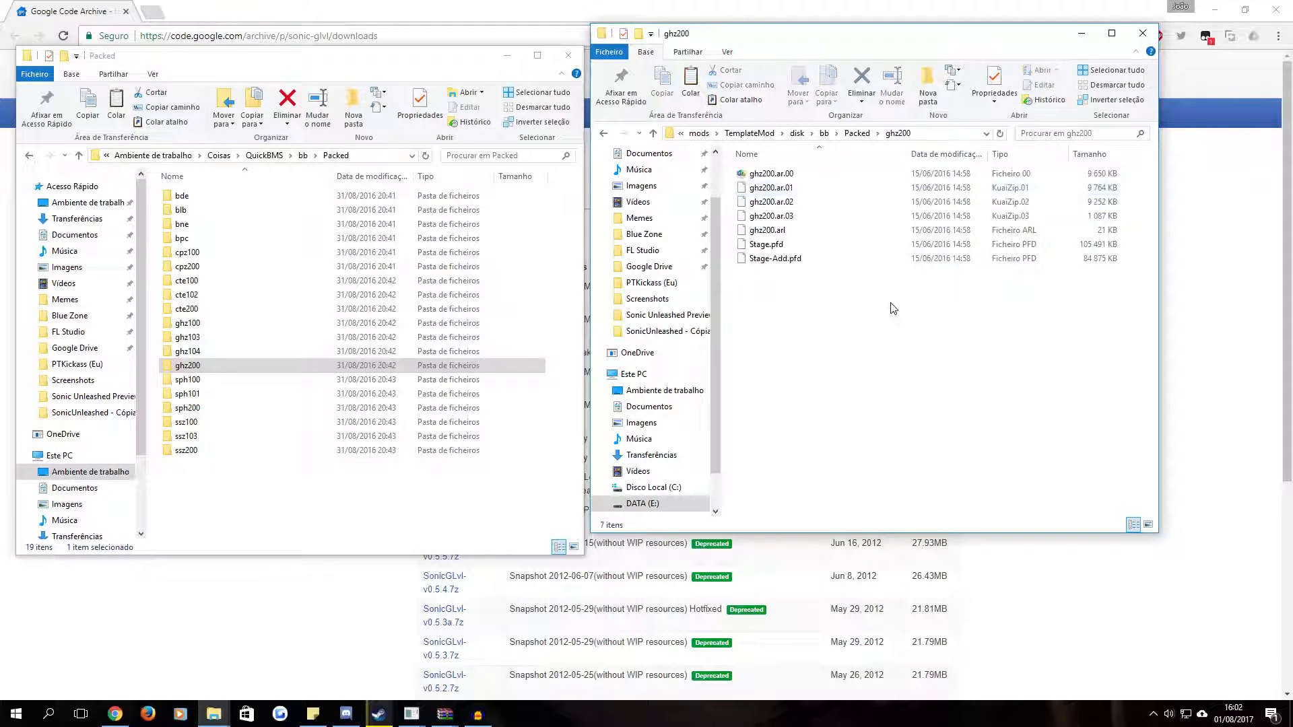
pyautogui.click(755, 132)
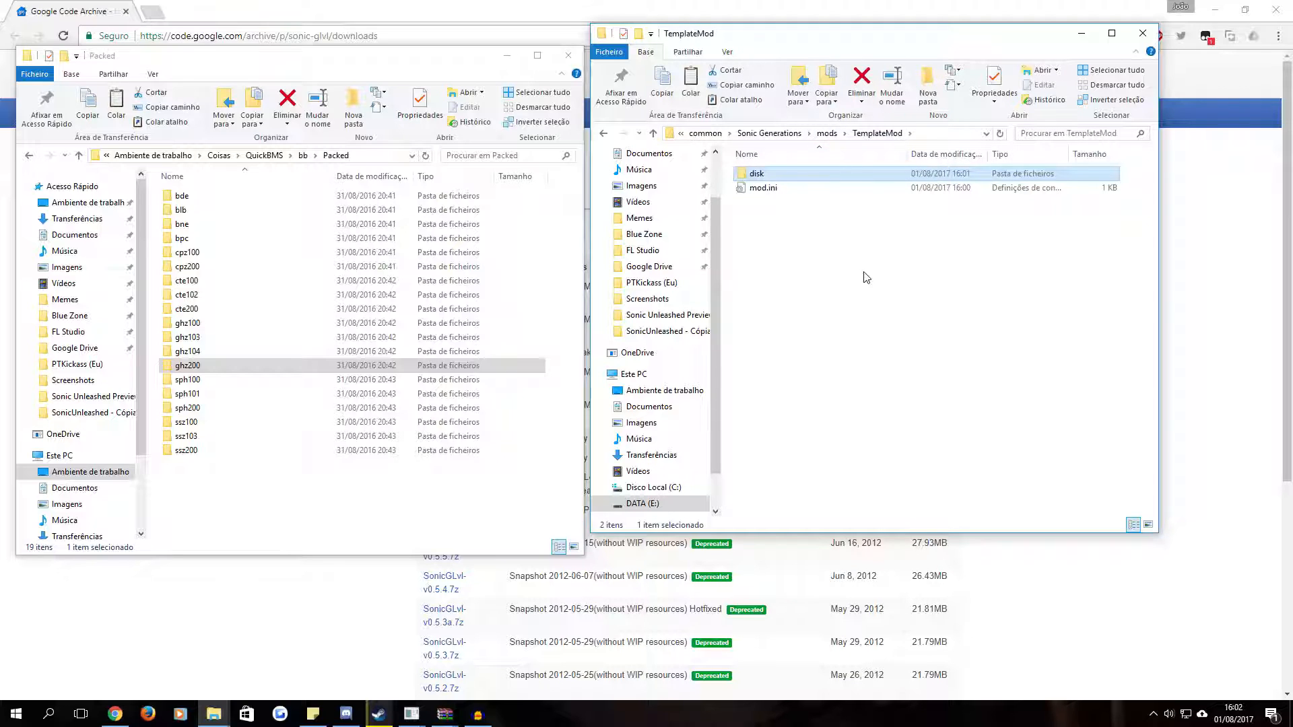
pyautogui.doubleClick(798, 172)
pyautogui.doubleClick(798, 172)
pyautogui.click(738, 176)
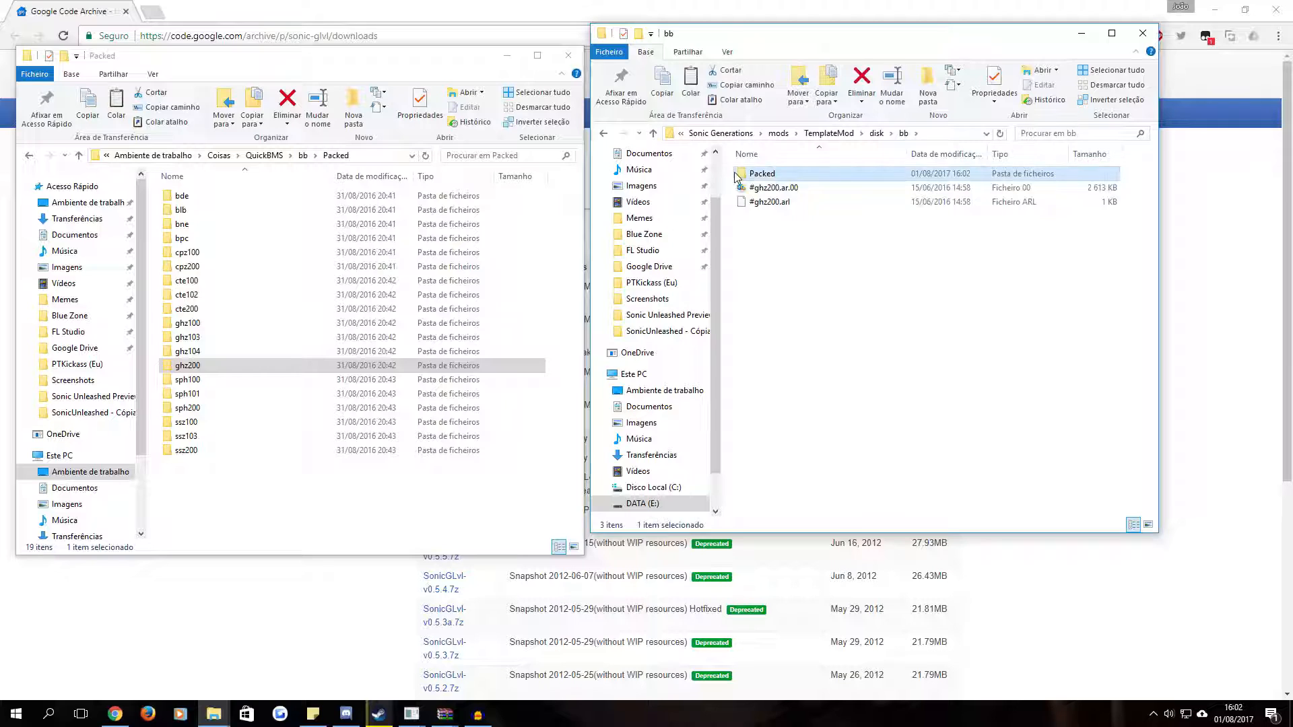
pyautogui.click(852, 359)
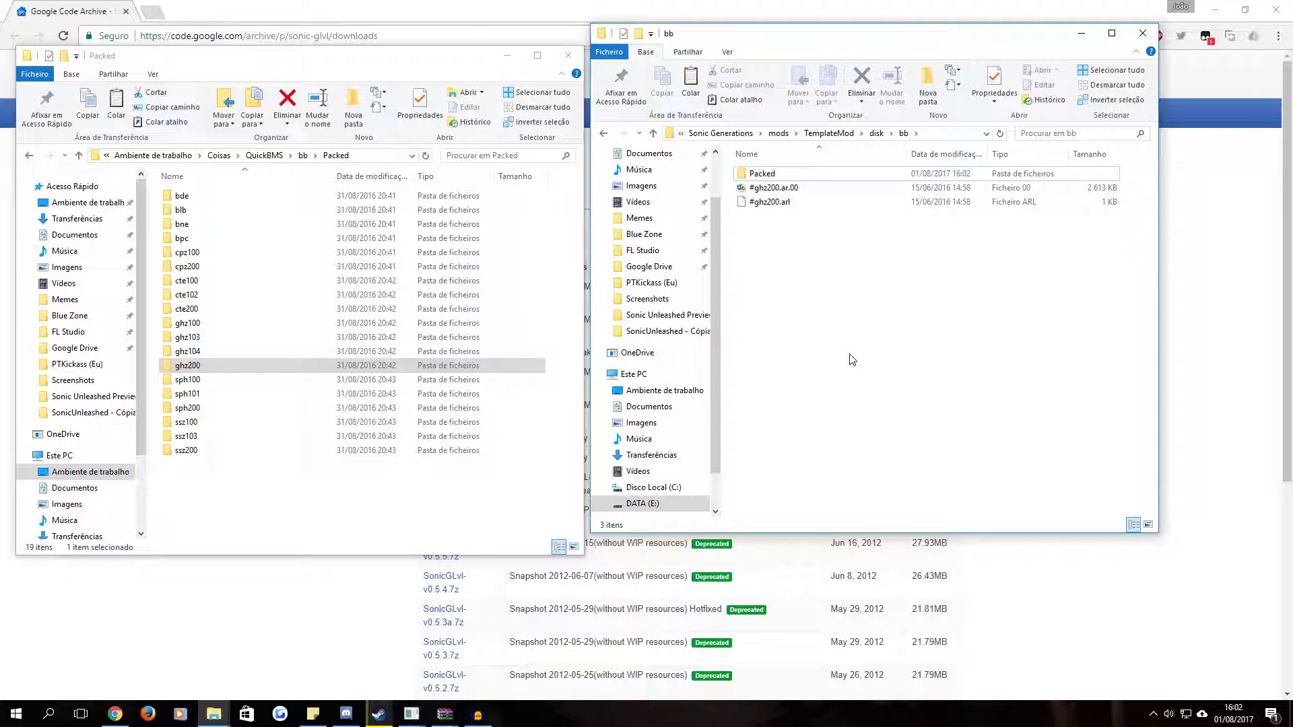
pyautogui.click(752, 175)
pyautogui.click(772, 268)
pyautogui.click(389, 482)
# Go up to the mods folder and rename the TemplateMod folder as TestMod
pyautogui.click(825, 134)
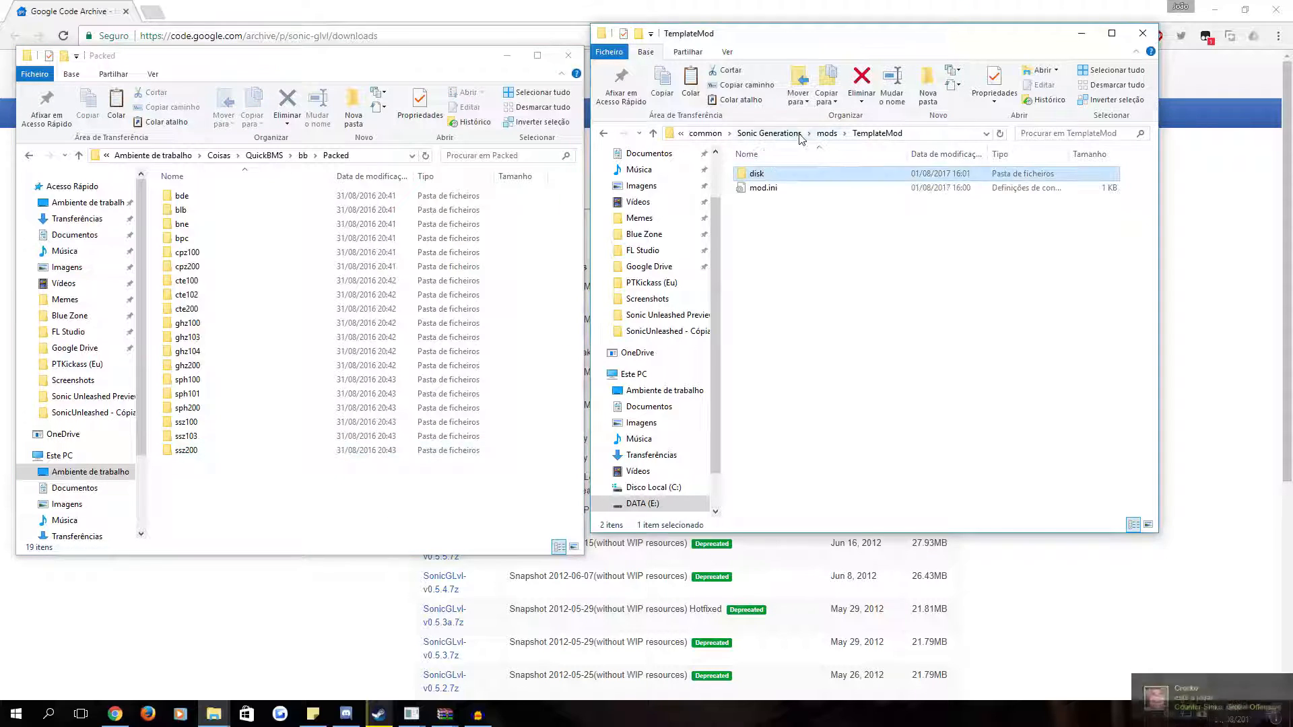
pyautogui.click(825, 134)
pyautogui.click(796, 174)
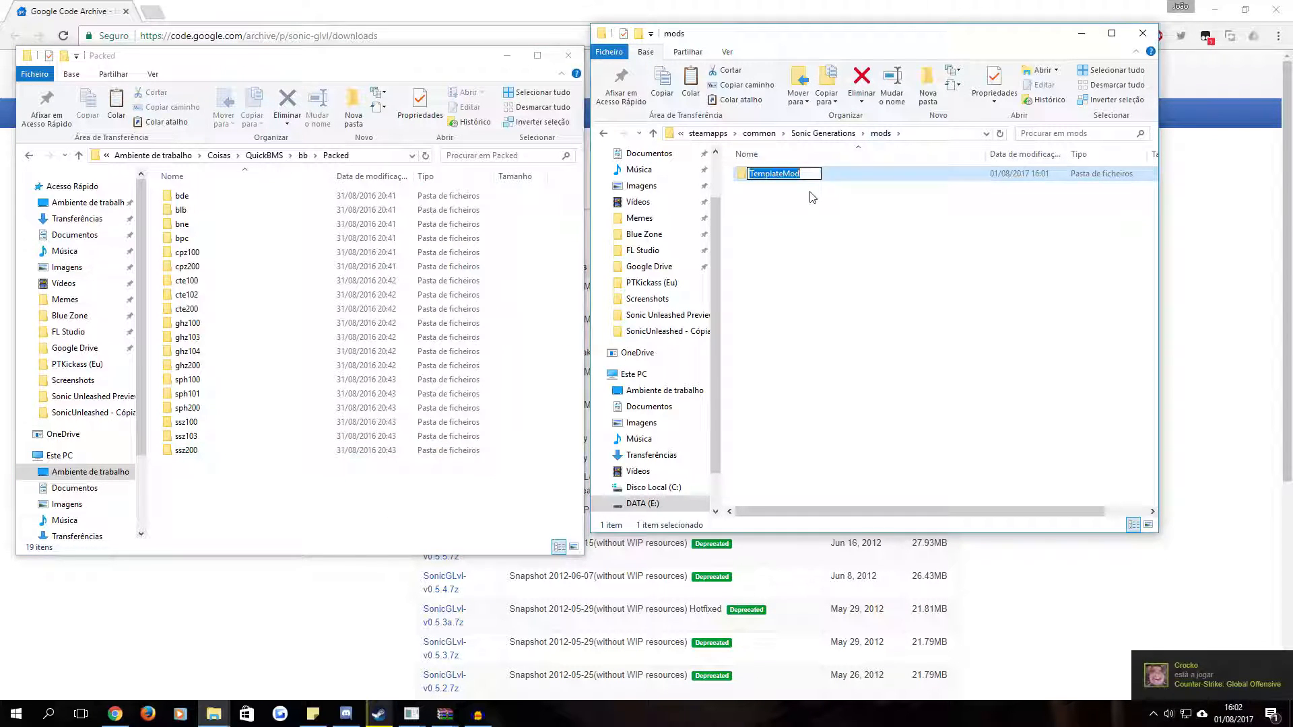
pyautogui.press('BackSpace')
pyautogui.write('TestM')
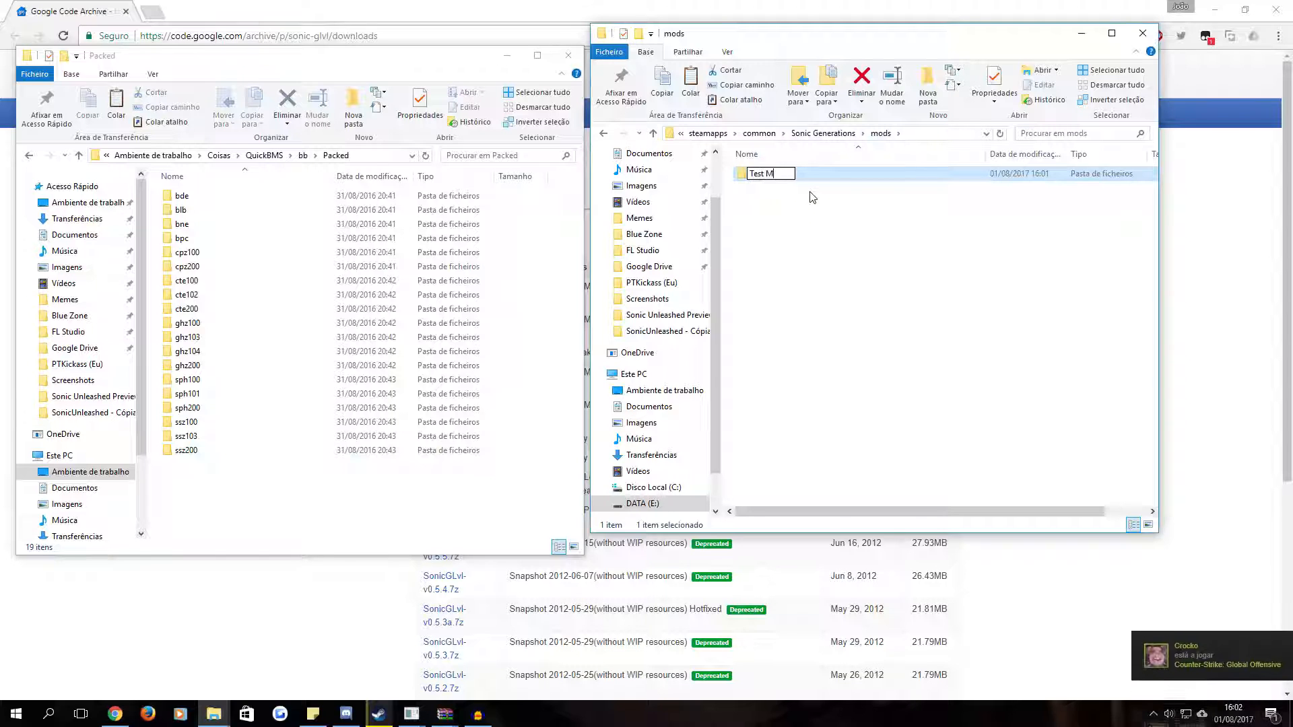
pyautogui.press('Return')
pyautogui.click(827, 233)
pyautogui.click(523, 77)
pyautogui.click(563, 21)
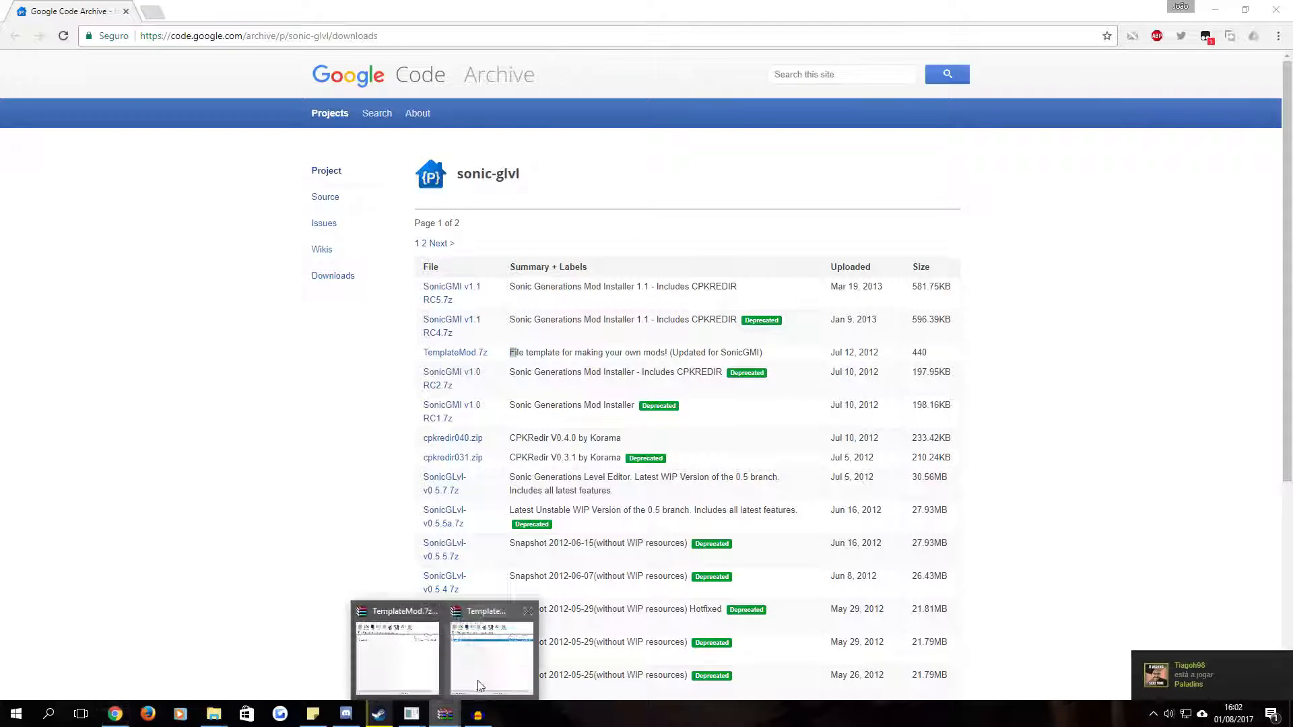
pyautogui.click(223, 709)
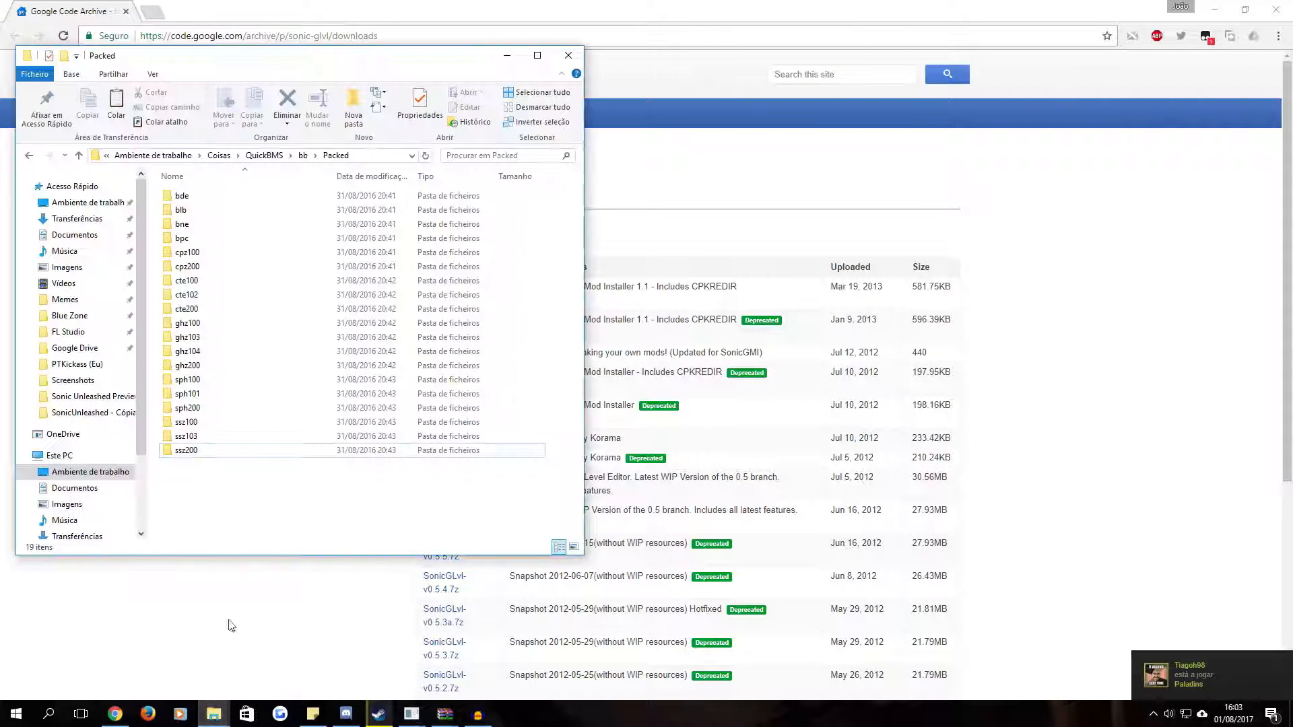
pyautogui.click(208, 713)
pyautogui.click(174, 654)
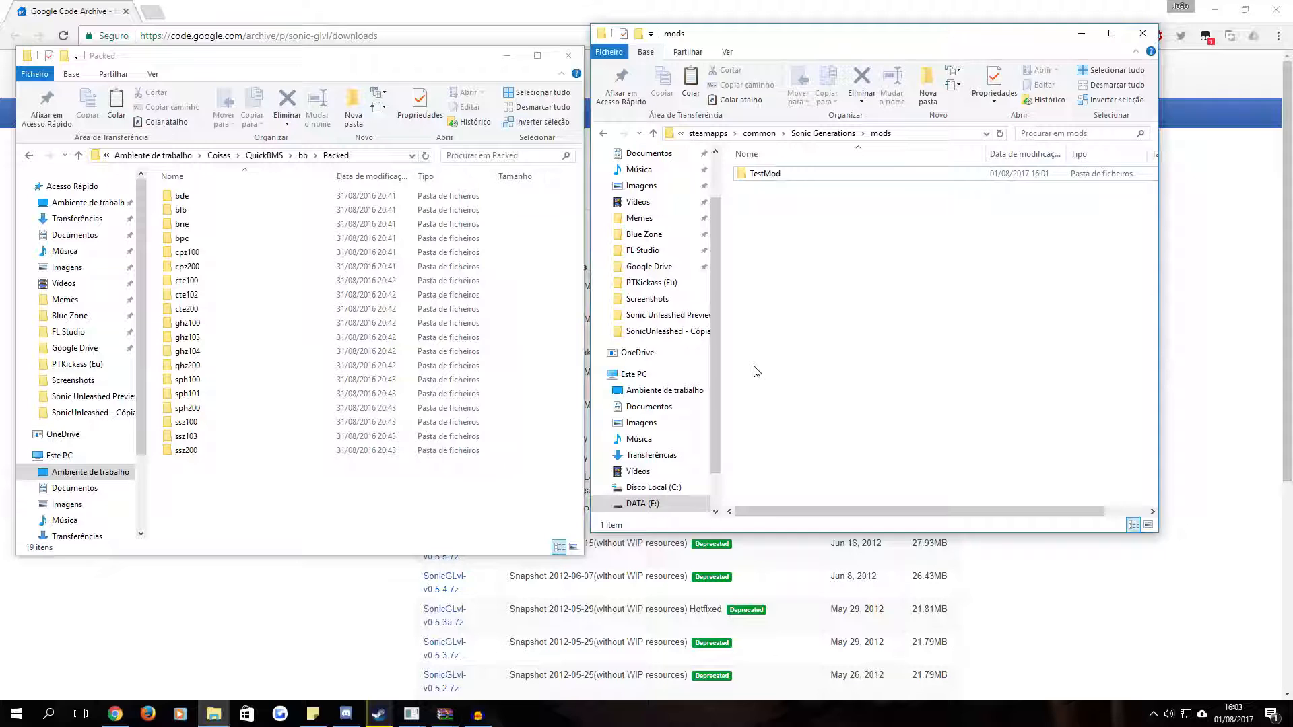
# Switch to SonicGLvl, start opening a level file and browse to SteamGames\steamapps\common\Sonic Generations\mods on the DATA (E:) drive
pyautogui.moveTo(411, 713)
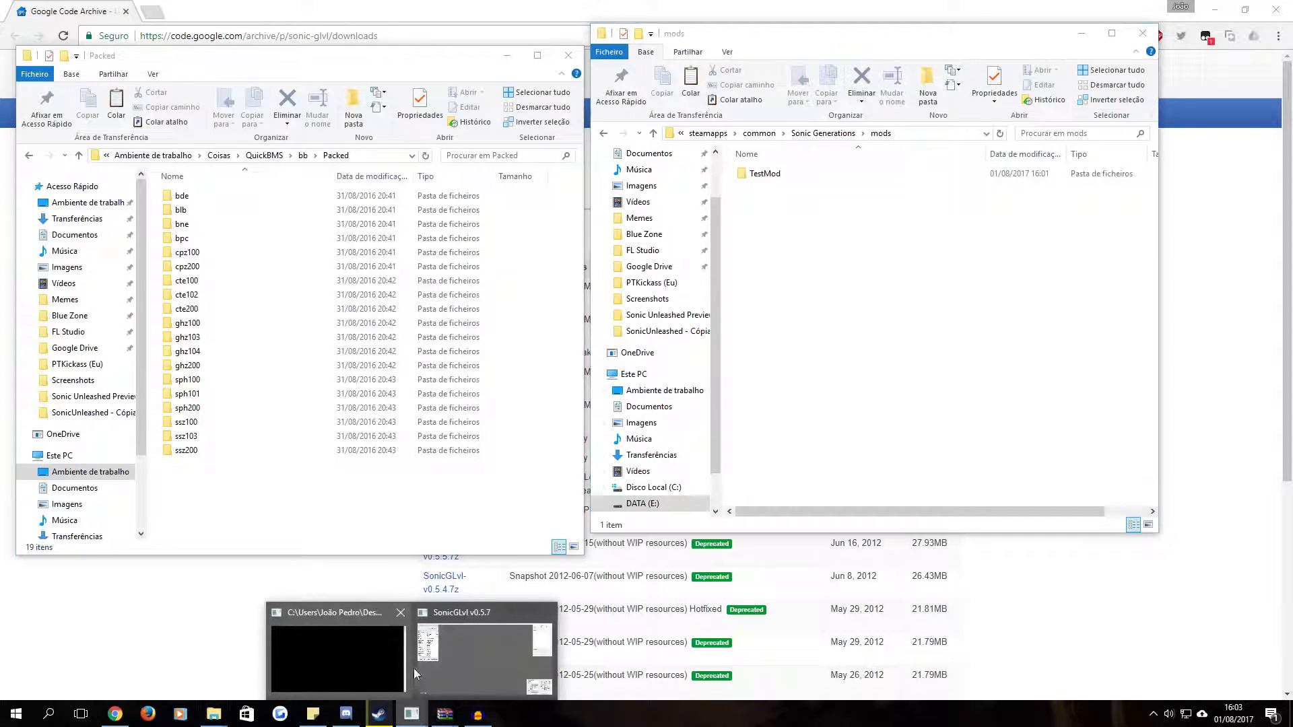
pyautogui.click(430, 668)
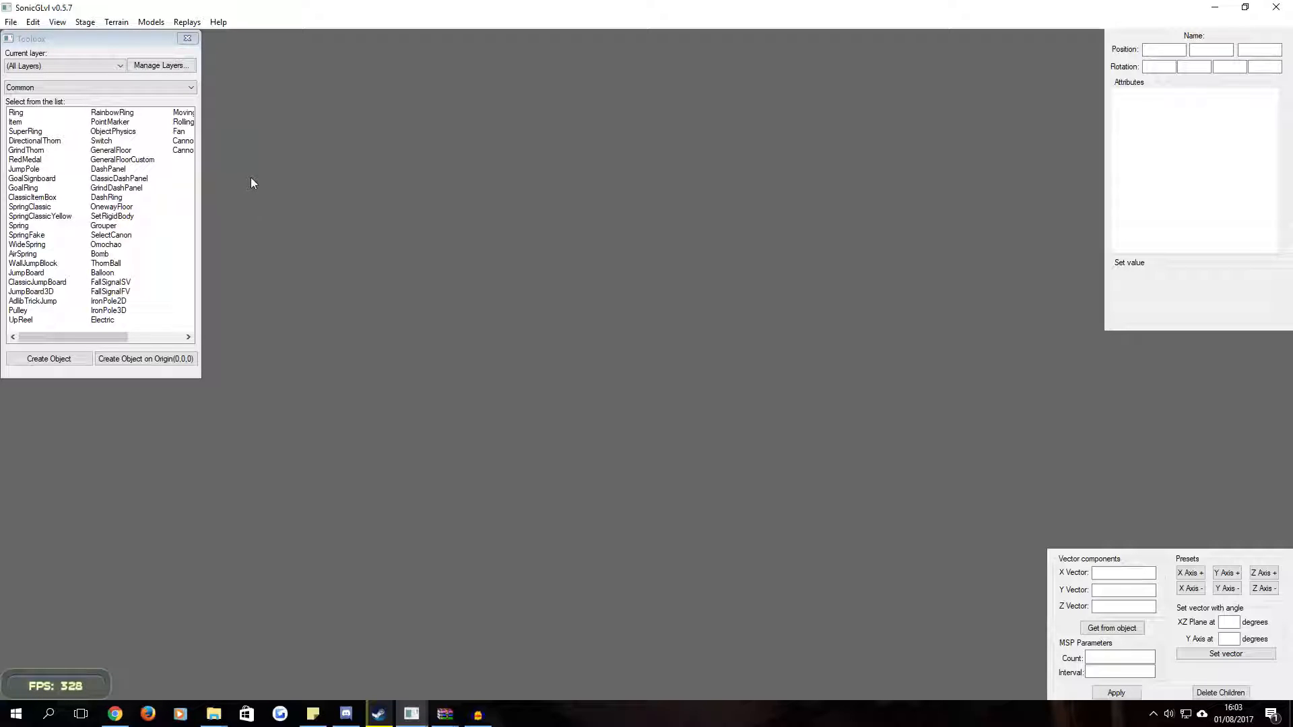
pyautogui.click(10, 21)
pyautogui.click(29, 55)
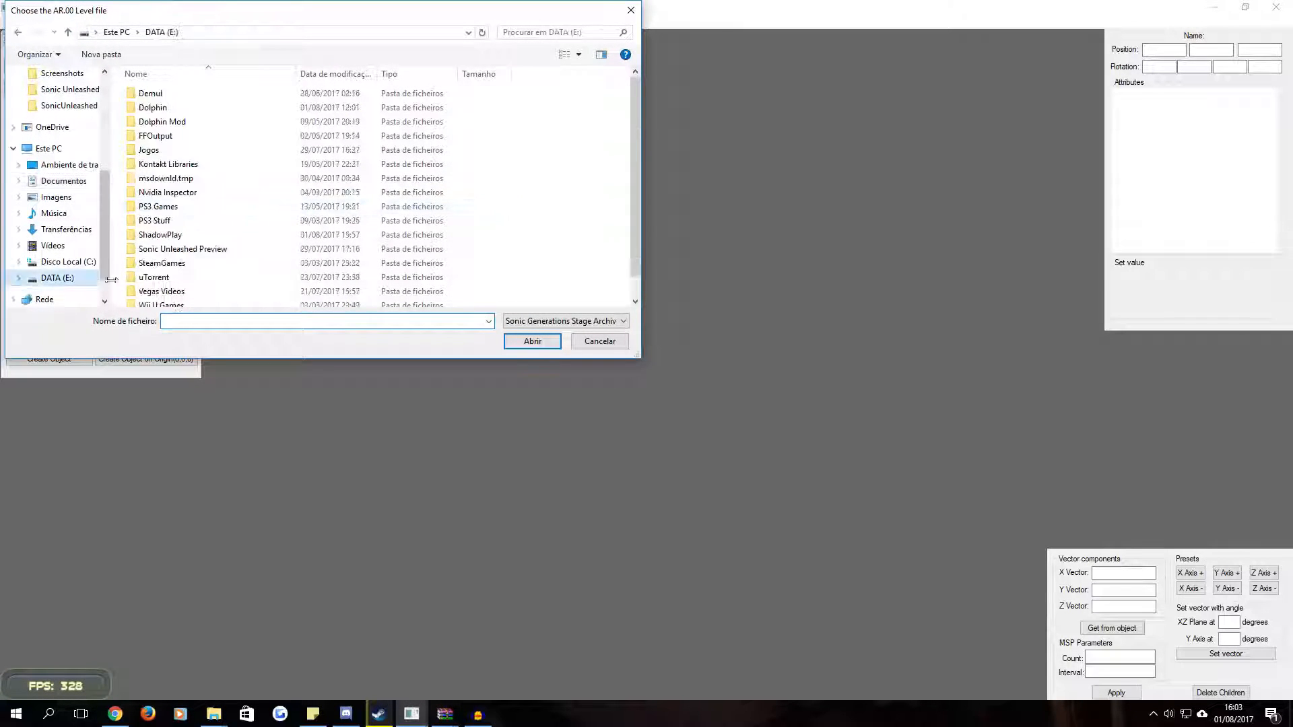
pyautogui.scroll(-1, 173, 290)
pyautogui.doubleClick(178, 223)
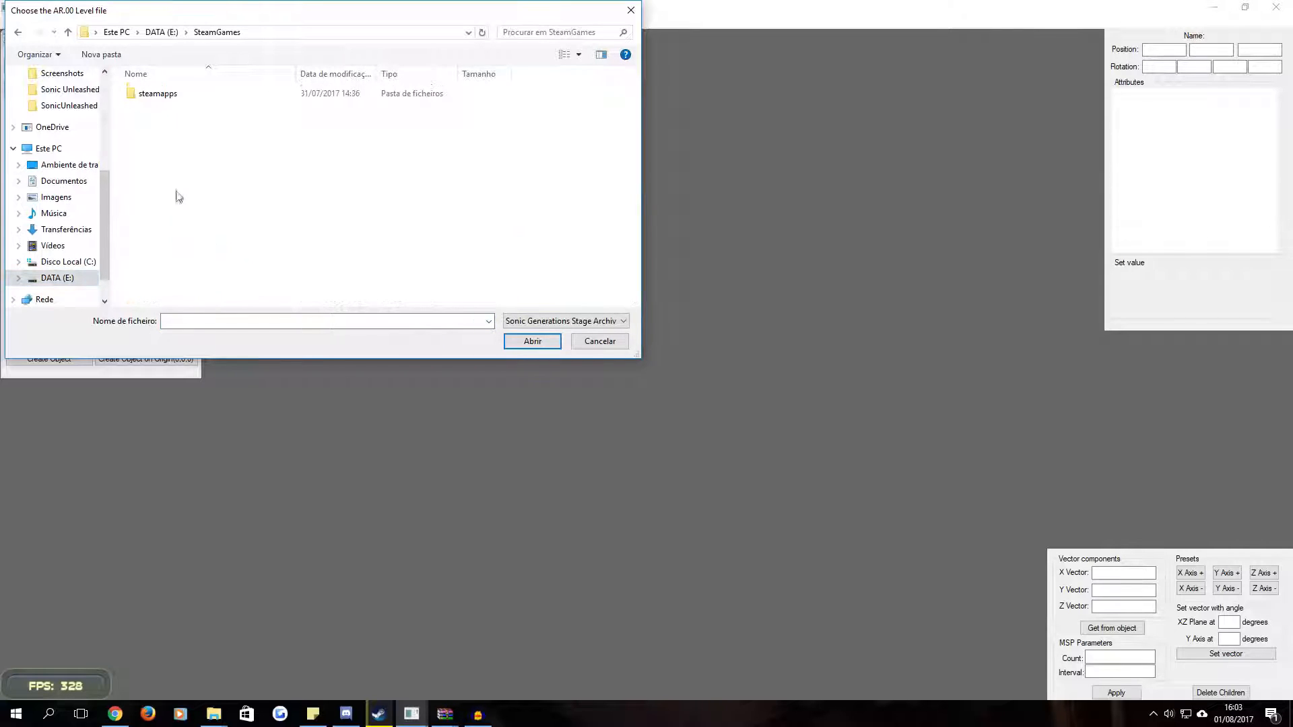
pyautogui.doubleClick(159, 94)
pyautogui.doubleClick(175, 107)
pyautogui.scroll(-1, 185, 135)
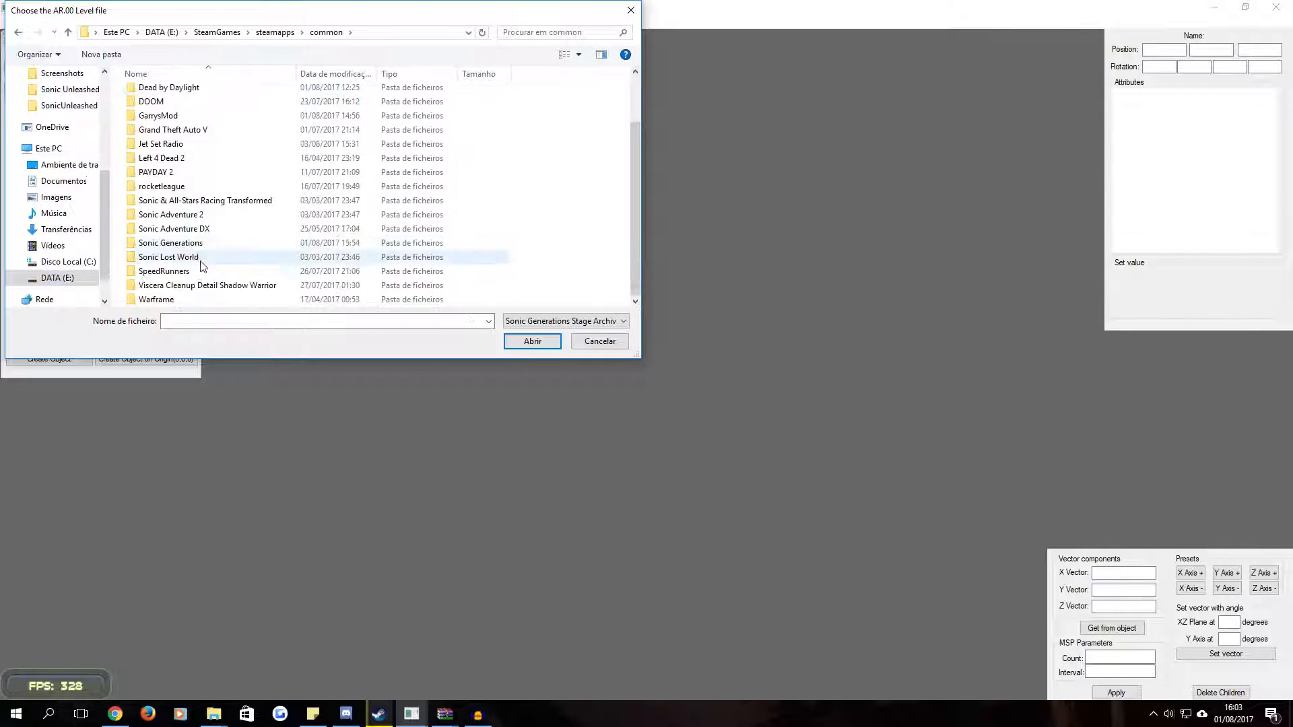
pyautogui.doubleClick(194, 244)
pyautogui.doubleClick(182, 102)
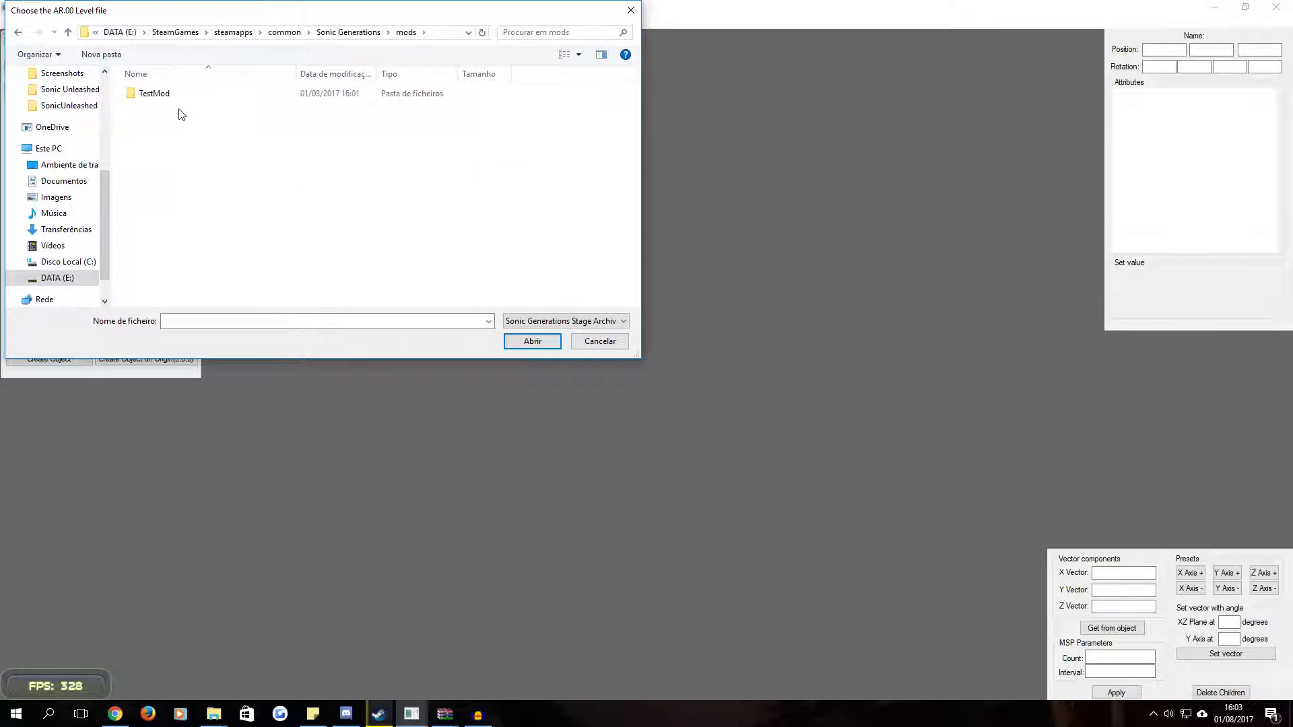
# Open #ghz200.ar.00 from TestMod\disk\bb and accept unpacking and updating the terrain geometry
pyautogui.doubleClick(165, 95)
pyautogui.doubleClick(175, 97)
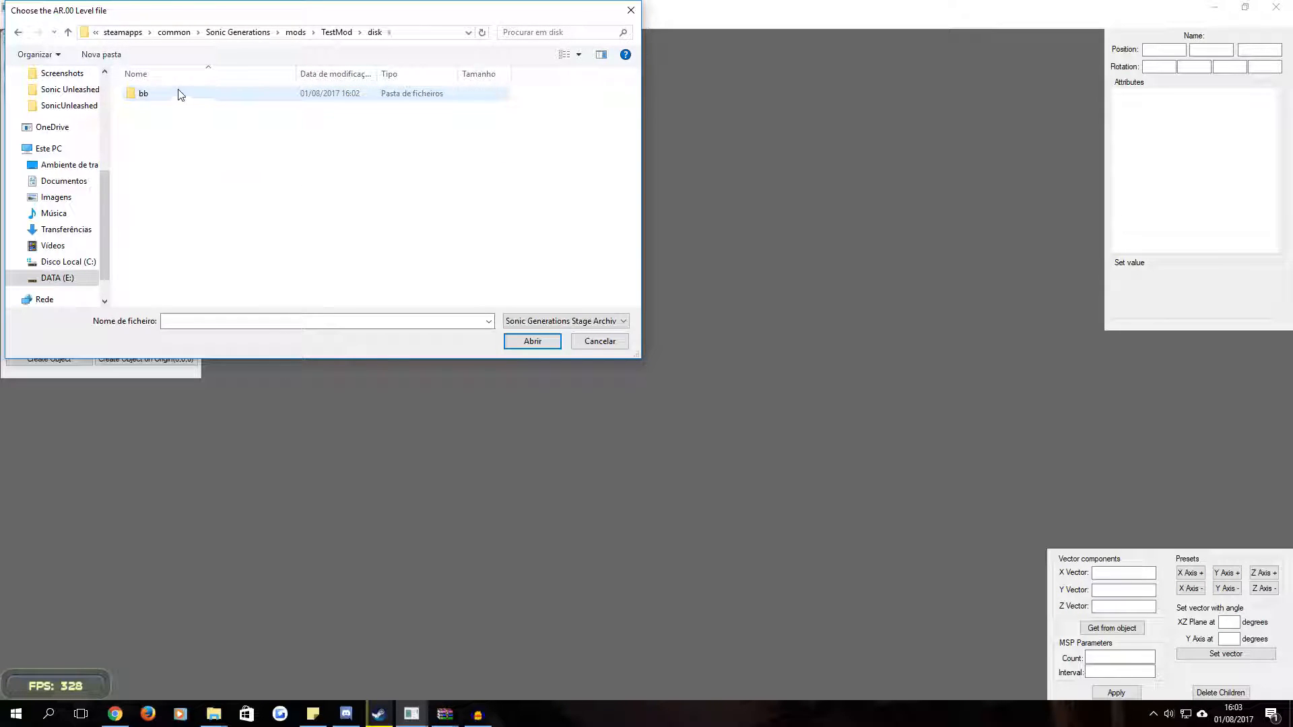
pyautogui.doubleClick(176, 95)
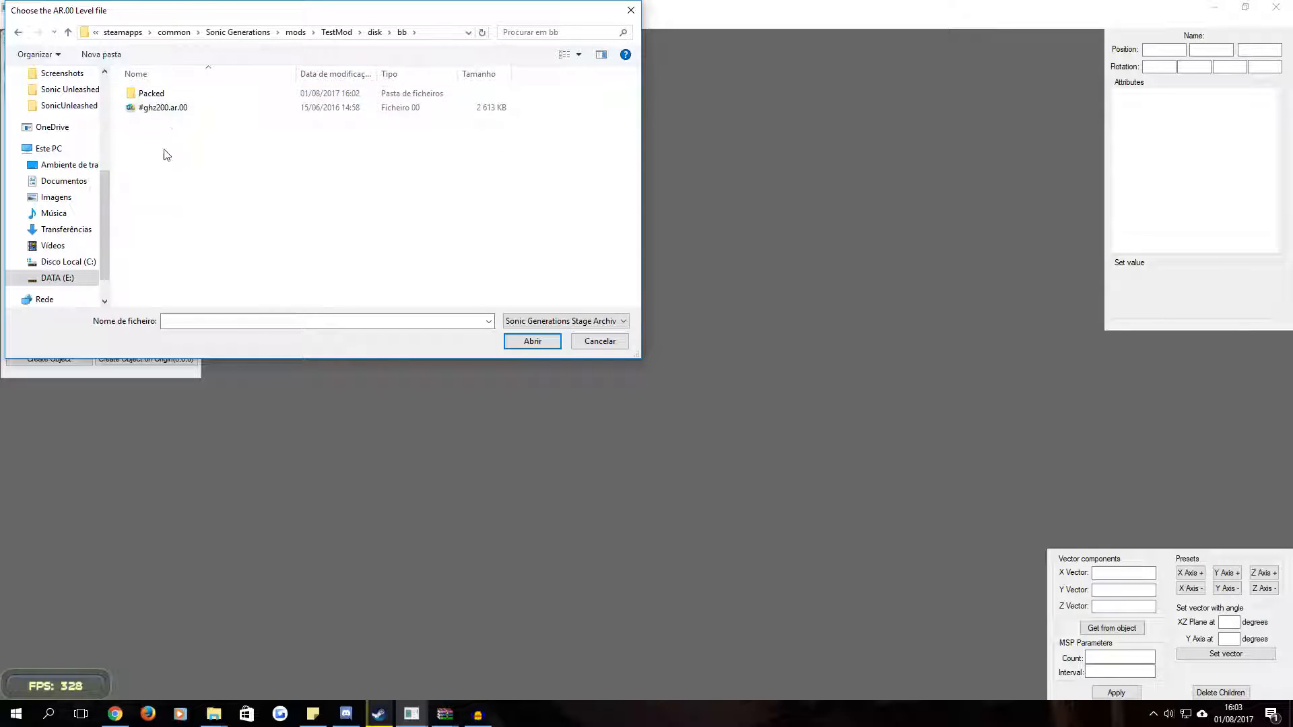
pyautogui.doubleClick(176, 108)
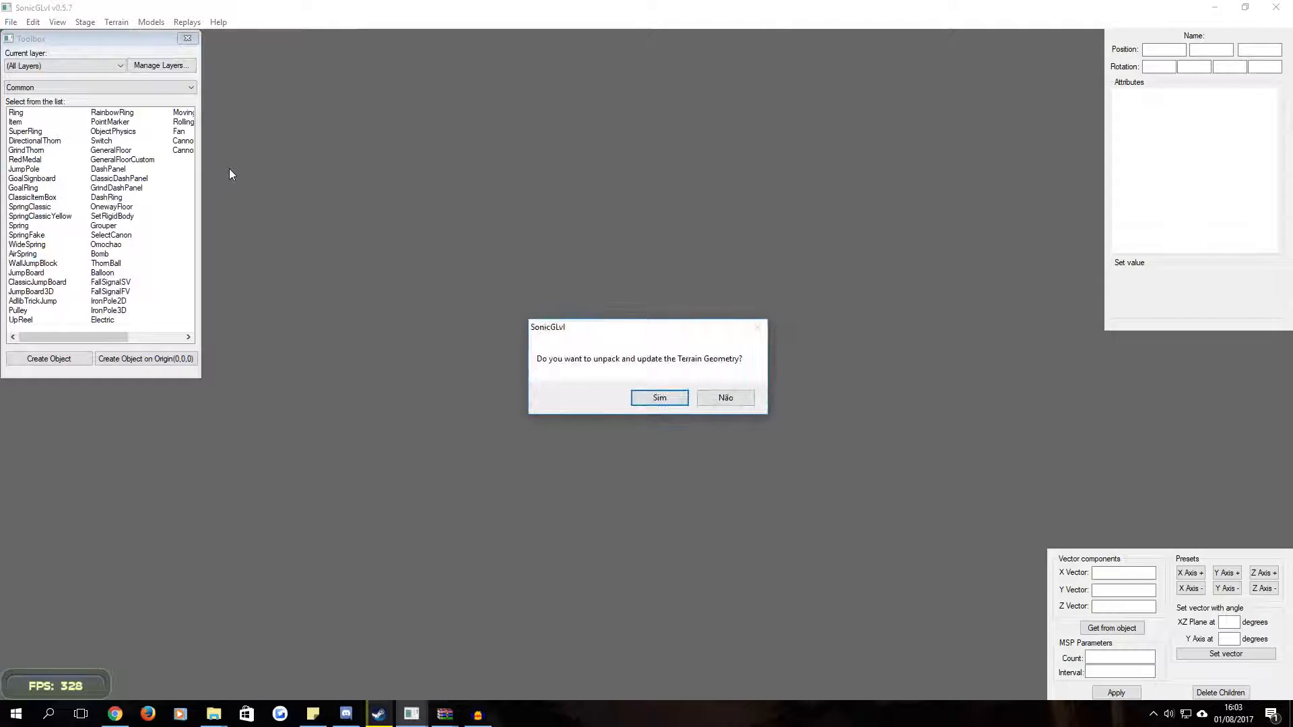
pyautogui.click(660, 398)
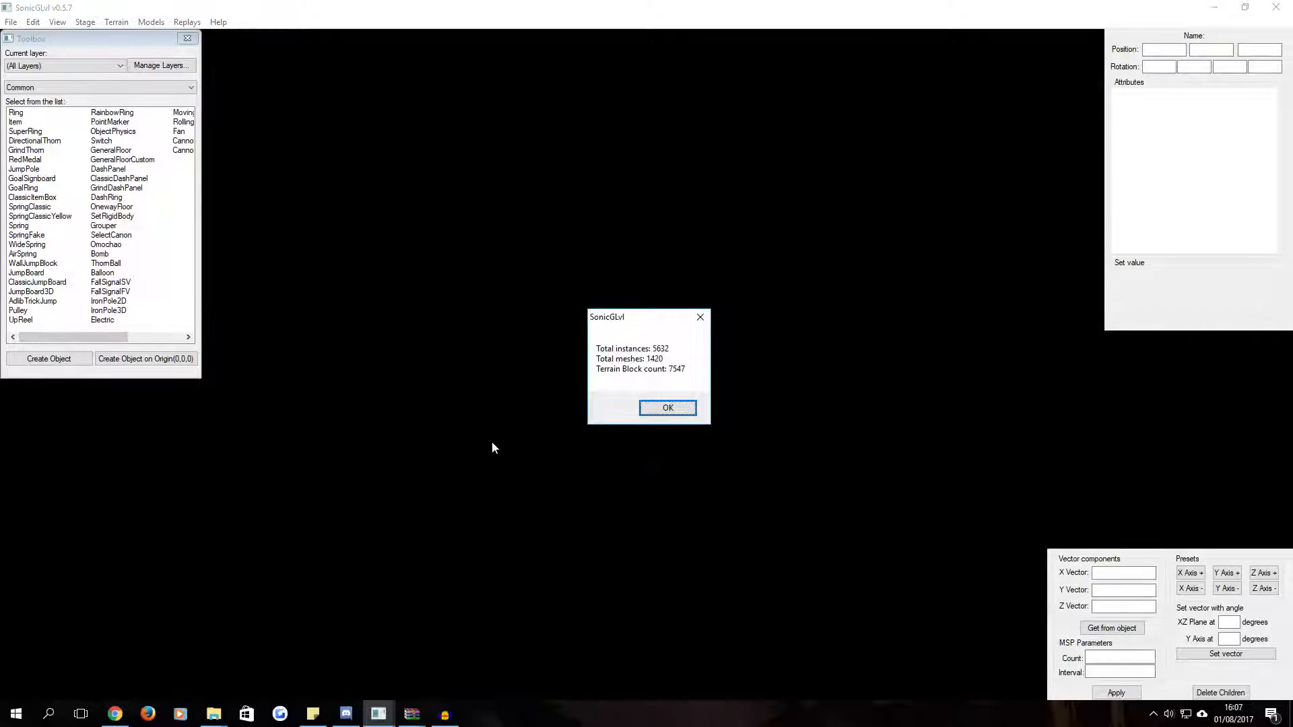
# Dismiss the terrain summary and look through the loaded stage, from the starting path to the checkered rock ledge
pyautogui.click(667, 409)
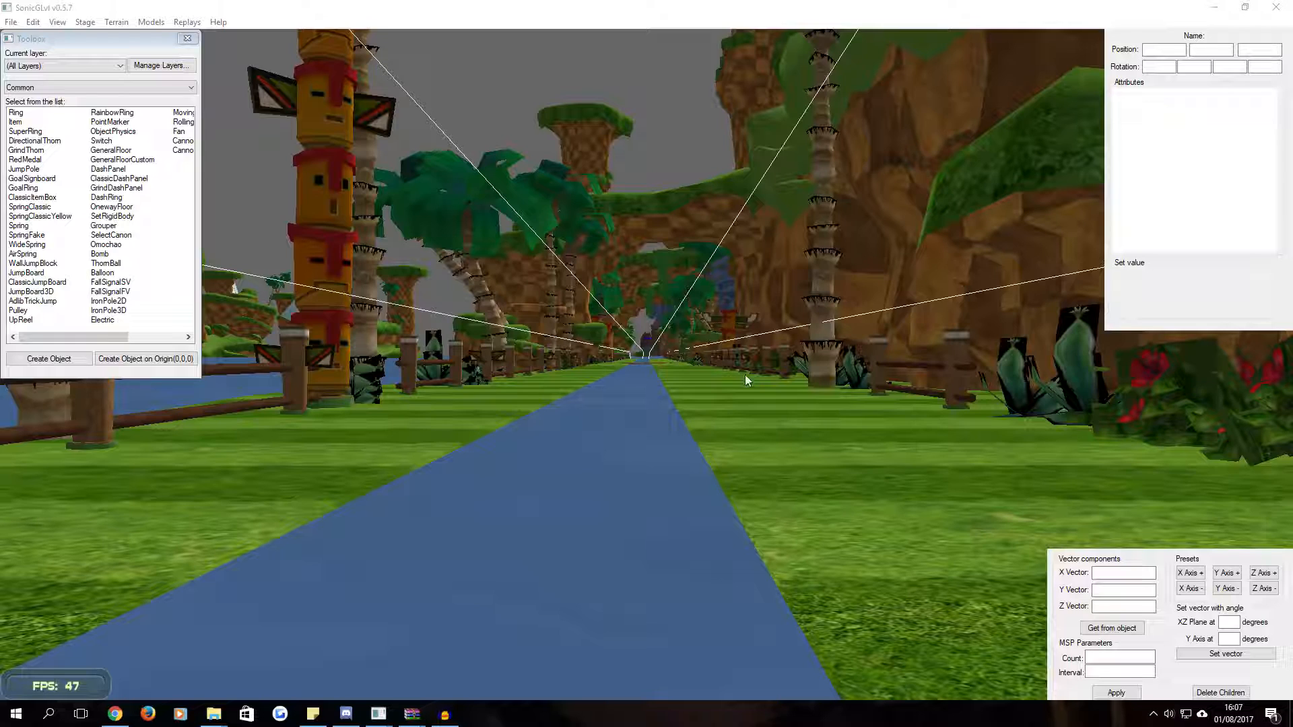
pyautogui.click(667, 340)
pyautogui.moveTo(667, 340); pyautogui.dragTo(629, 382, button='middle')
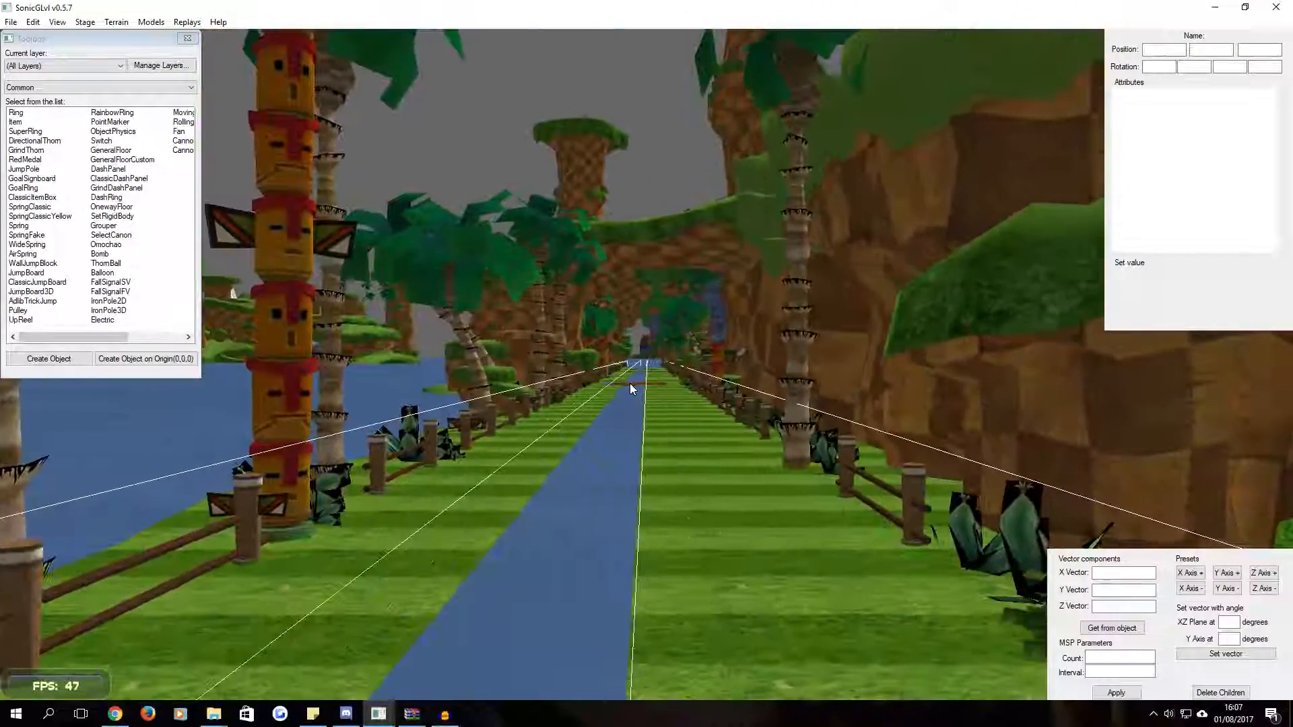
pyautogui.scroll(5, 646, 377)
pyautogui.scroll(15, 645, 343)
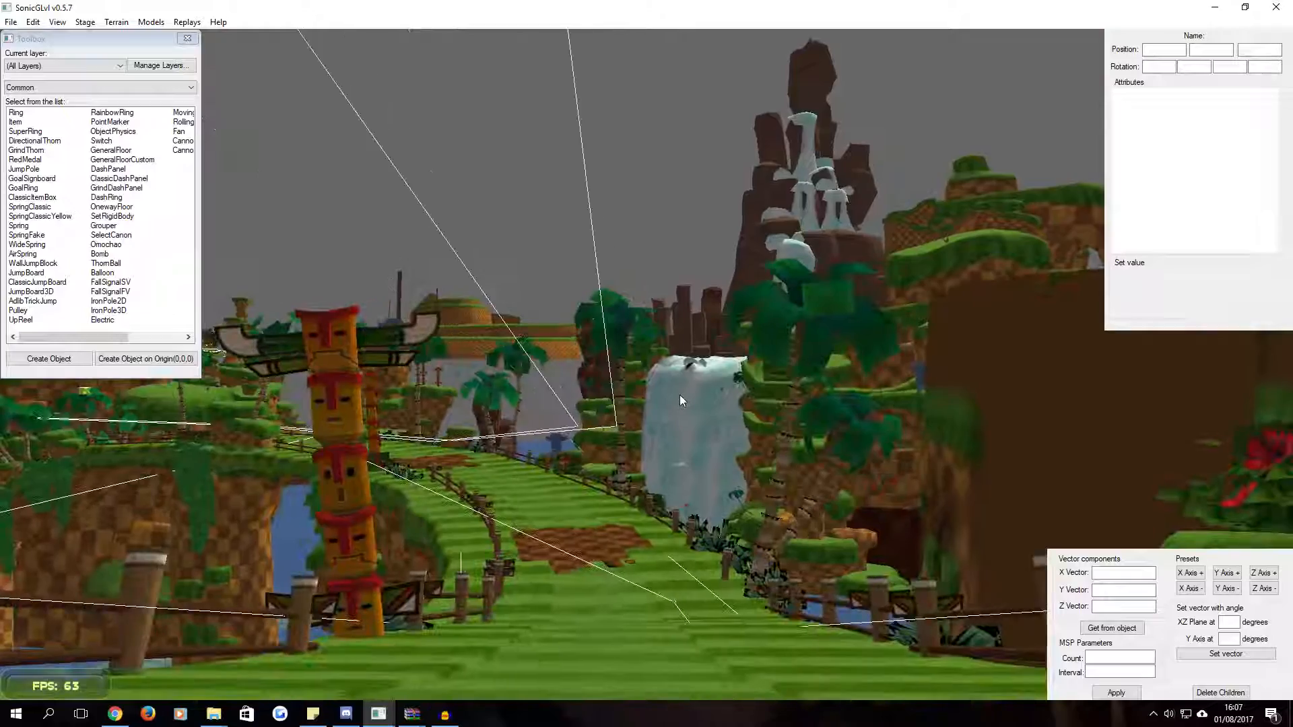
pyautogui.moveTo(682, 395); pyautogui.dragTo(594, 400, button='middle')
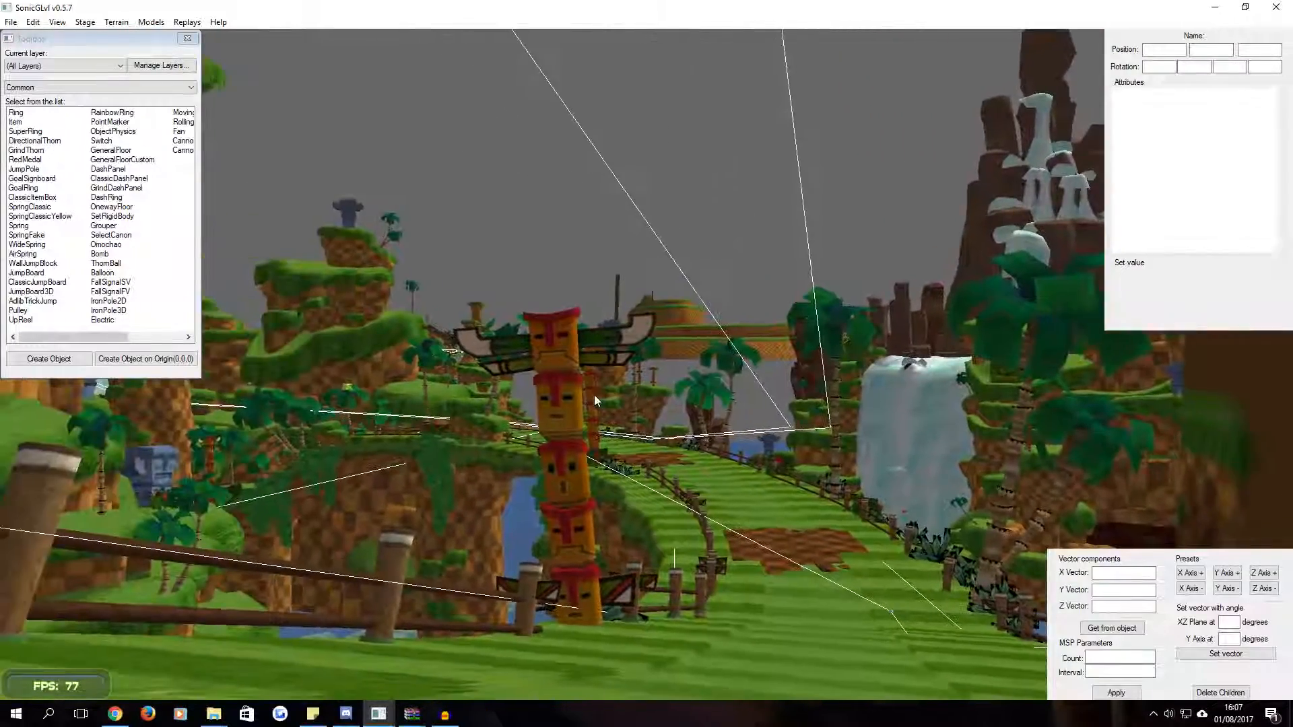
pyautogui.keyDown('shift'); pyautogui.moveTo(741, 458); pyautogui.dragTo(269, 365, button='middle'); pyautogui.keyUp('shift')
pyautogui.scroll(3, 551, 411)
pyautogui.scroll(8, 531, 431)
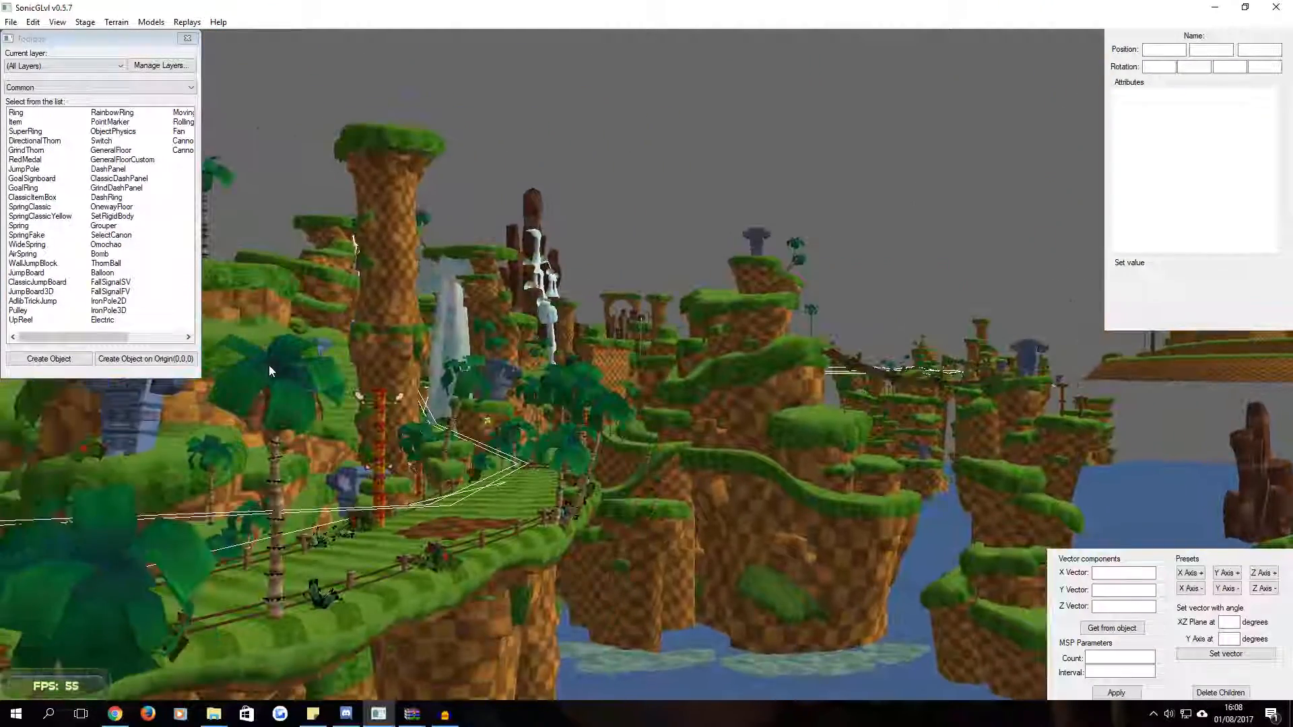
pyautogui.scroll(4, 522, 438)
pyautogui.moveTo(522, 438); pyautogui.dragTo(634, 443, button='middle')
pyautogui.scroll(6, 587, 432)
pyautogui.scroll(3, 627, 377)
pyautogui.scroll(5, 628, 391)
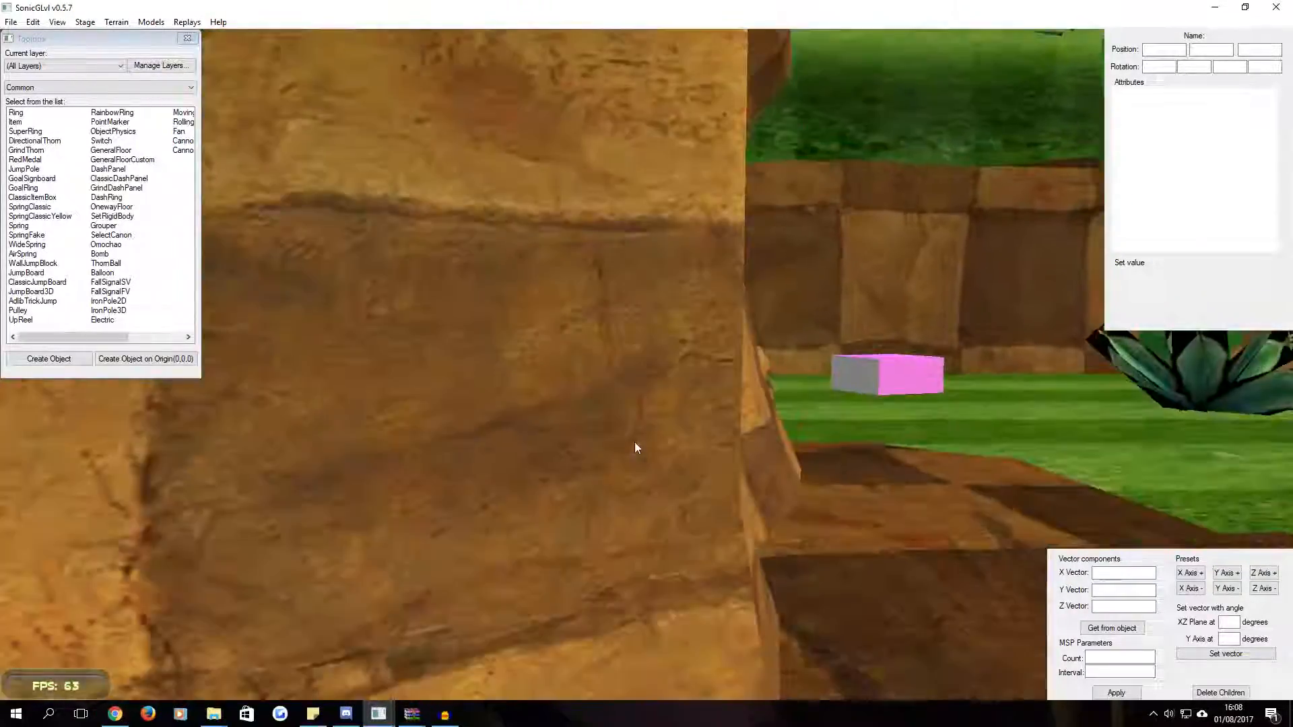
pyautogui.scroll(-3, 640, 465)
pyautogui.scroll(3, 639, 473)
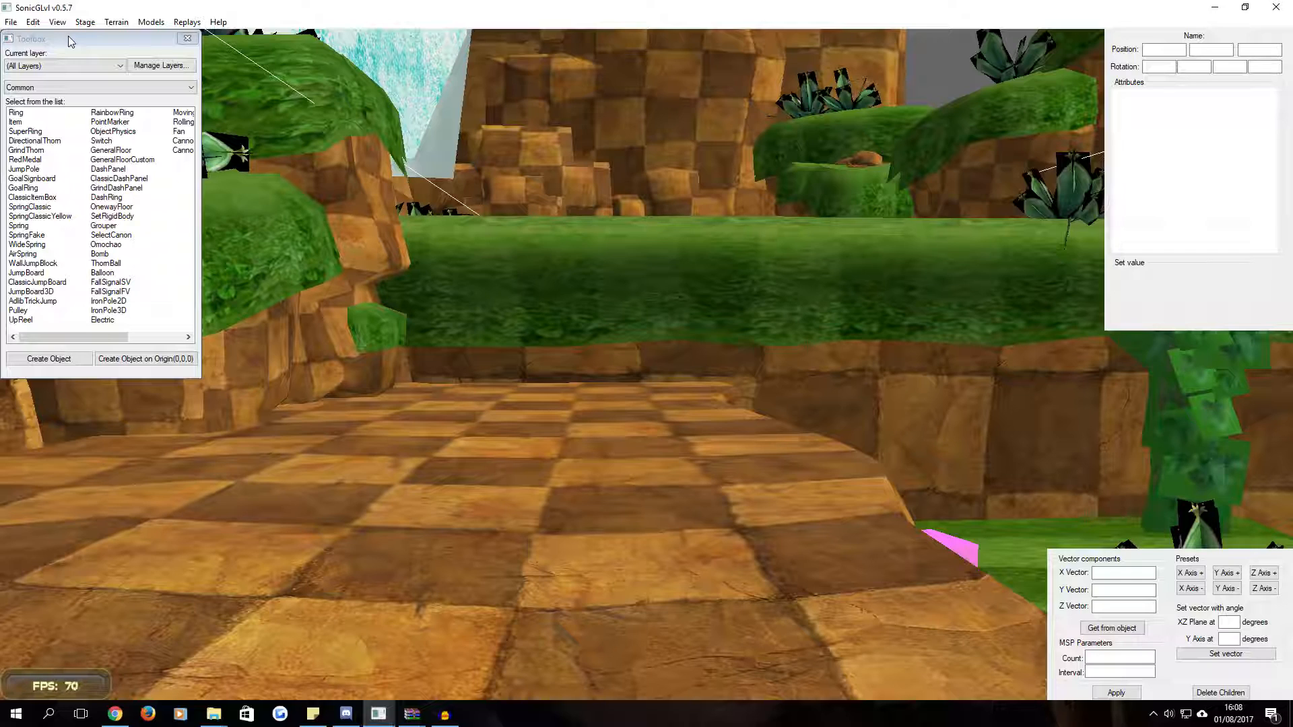
# Try out an EucGuillotine from the Rooftop Run objects above the checkered ledge, then delete it
pyautogui.click(26, 87)
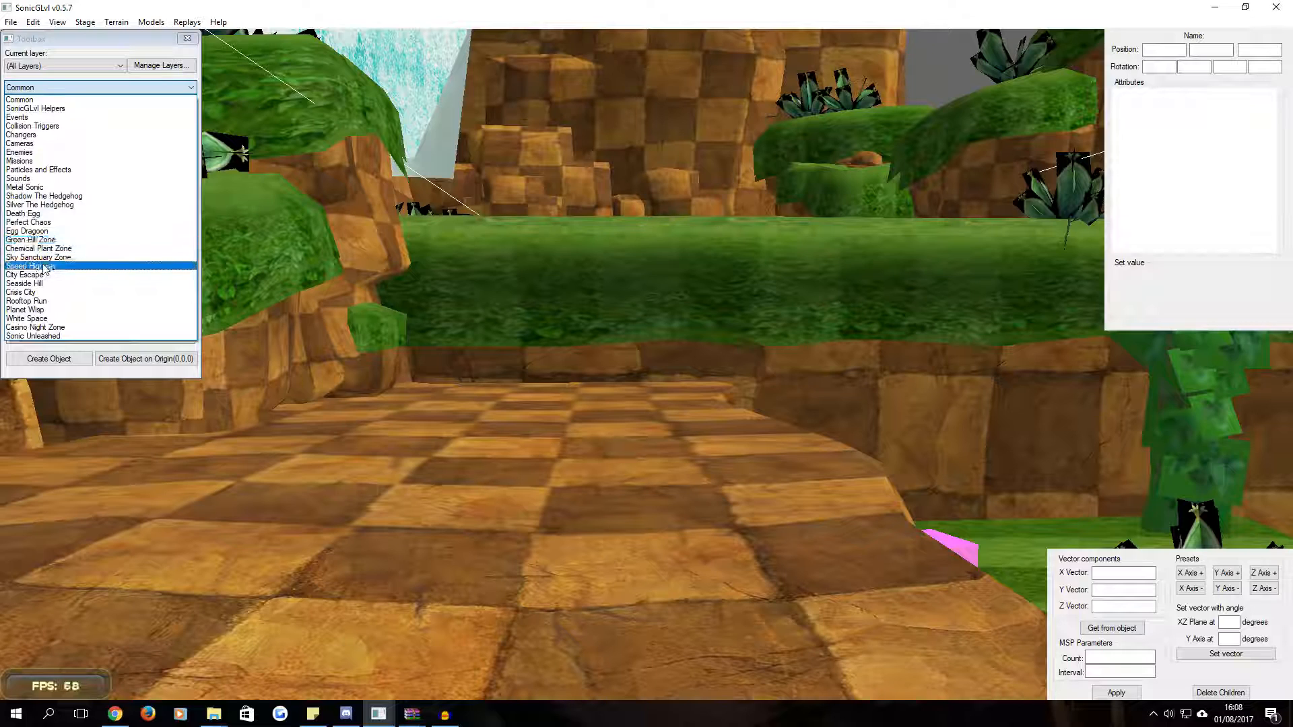
pyautogui.click(52, 302)
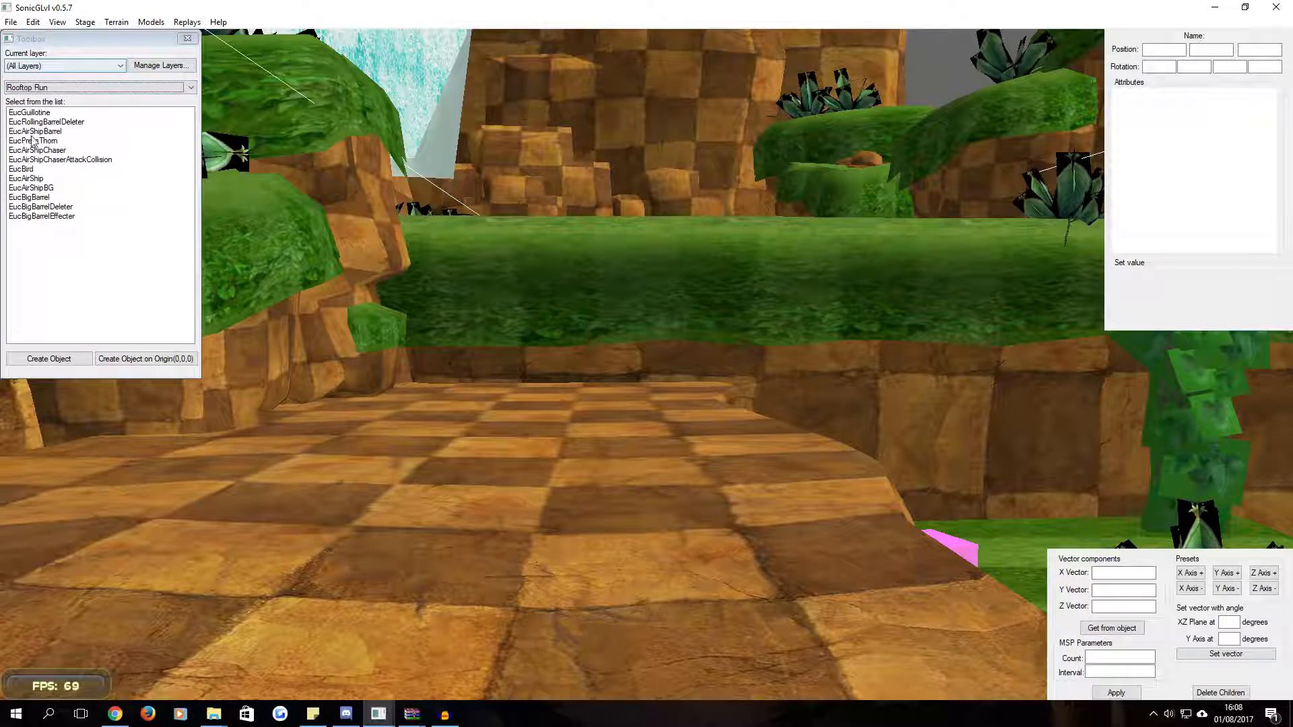
pyautogui.click(29, 112)
pyautogui.click(49, 358)
pyautogui.hotkey('ctrl', 't')
pyautogui.moveTo(646, 335); pyautogui.dragTo(648, 194)
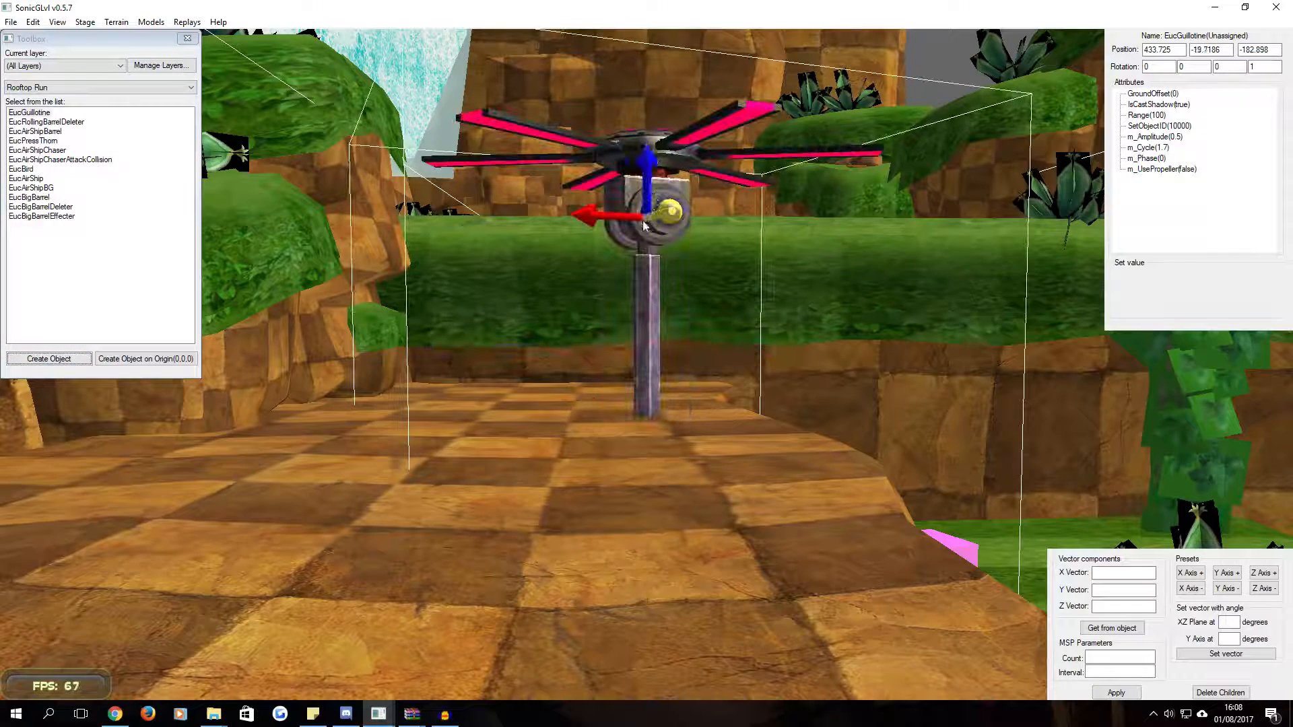
pyautogui.press('Delete')
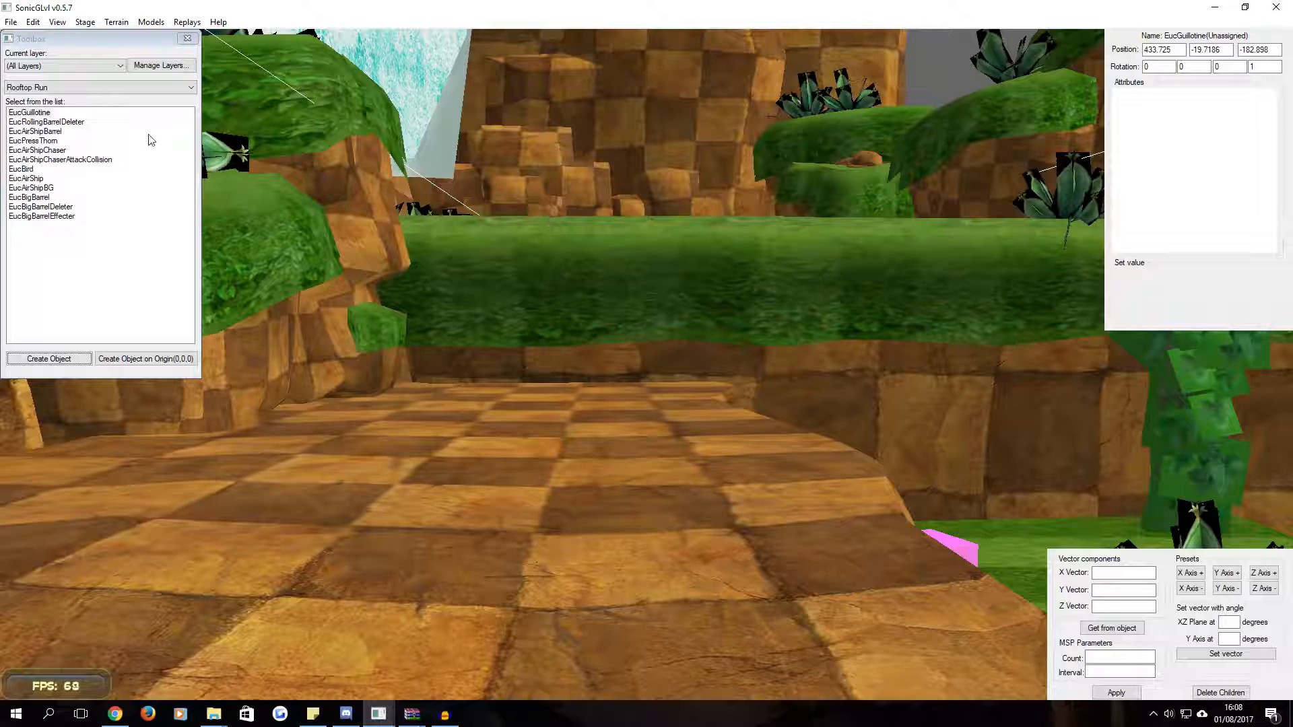
# Create a SonicSpawn object from the SonicGLvl Helpers category above the checkered ledge
pyautogui.click(126, 88)
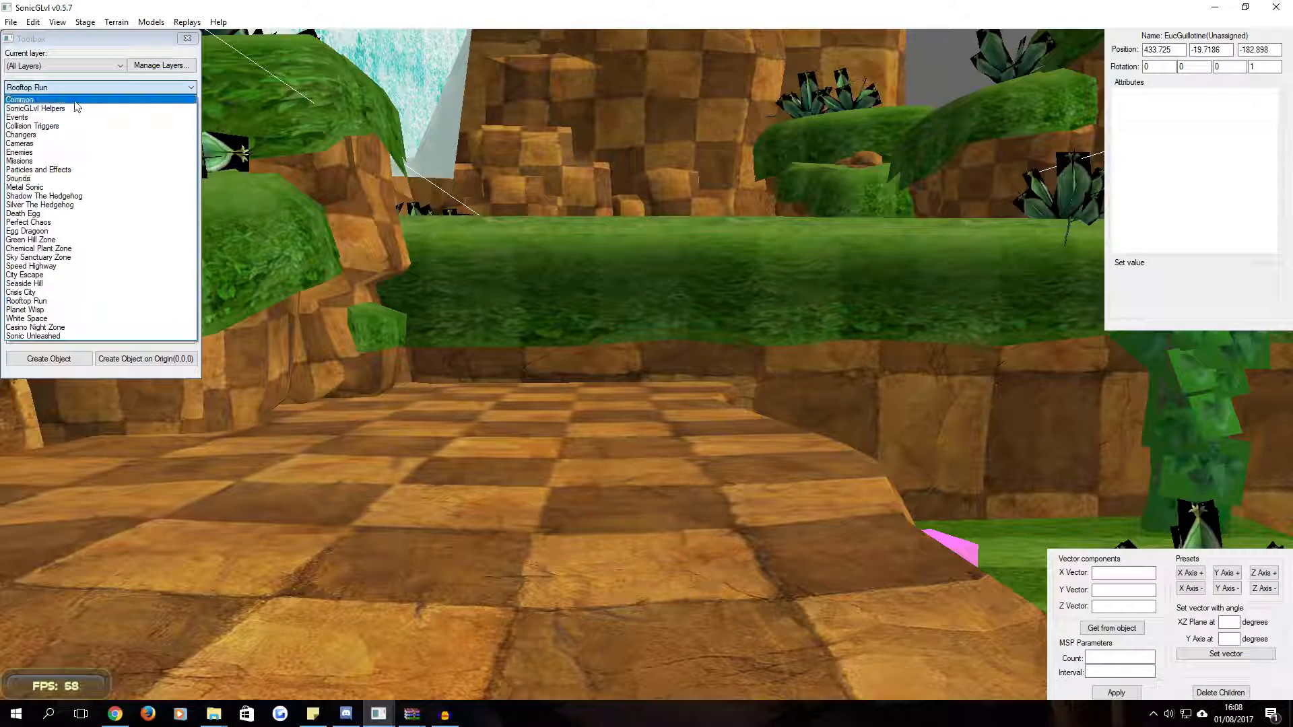
pyautogui.click(54, 99)
pyautogui.click(52, 86)
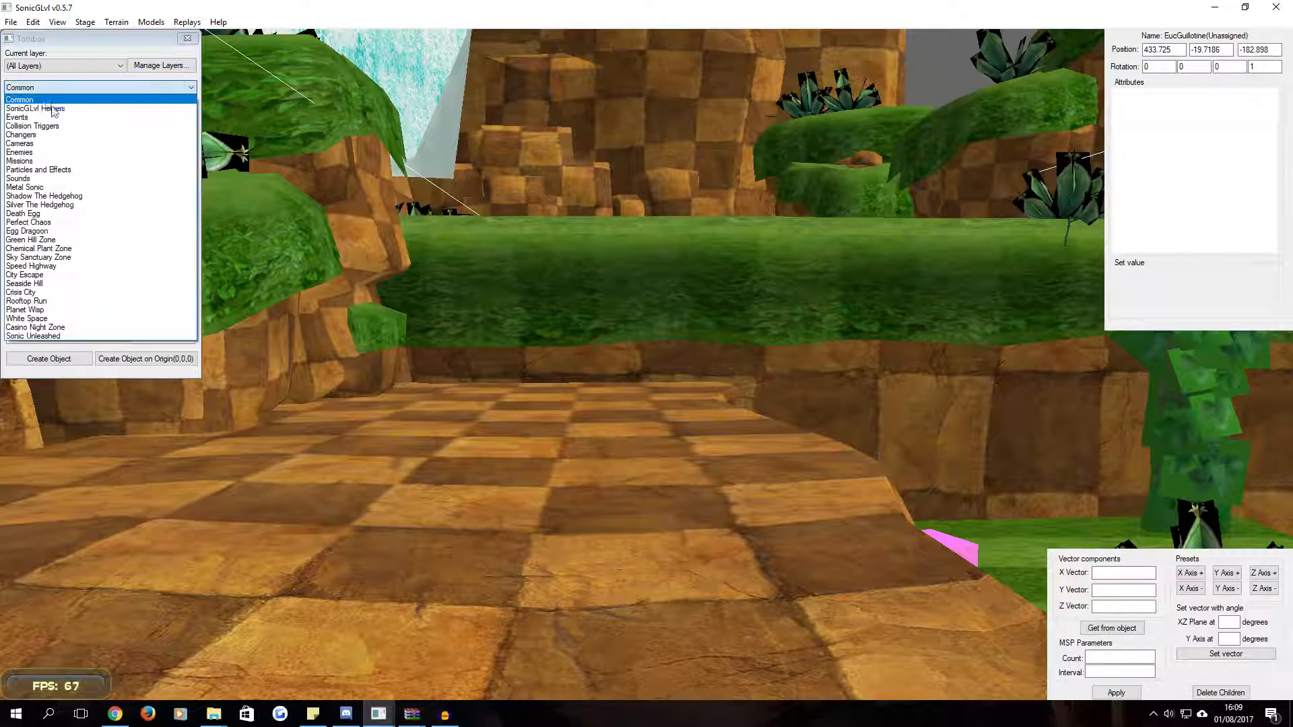
pyautogui.click(59, 115)
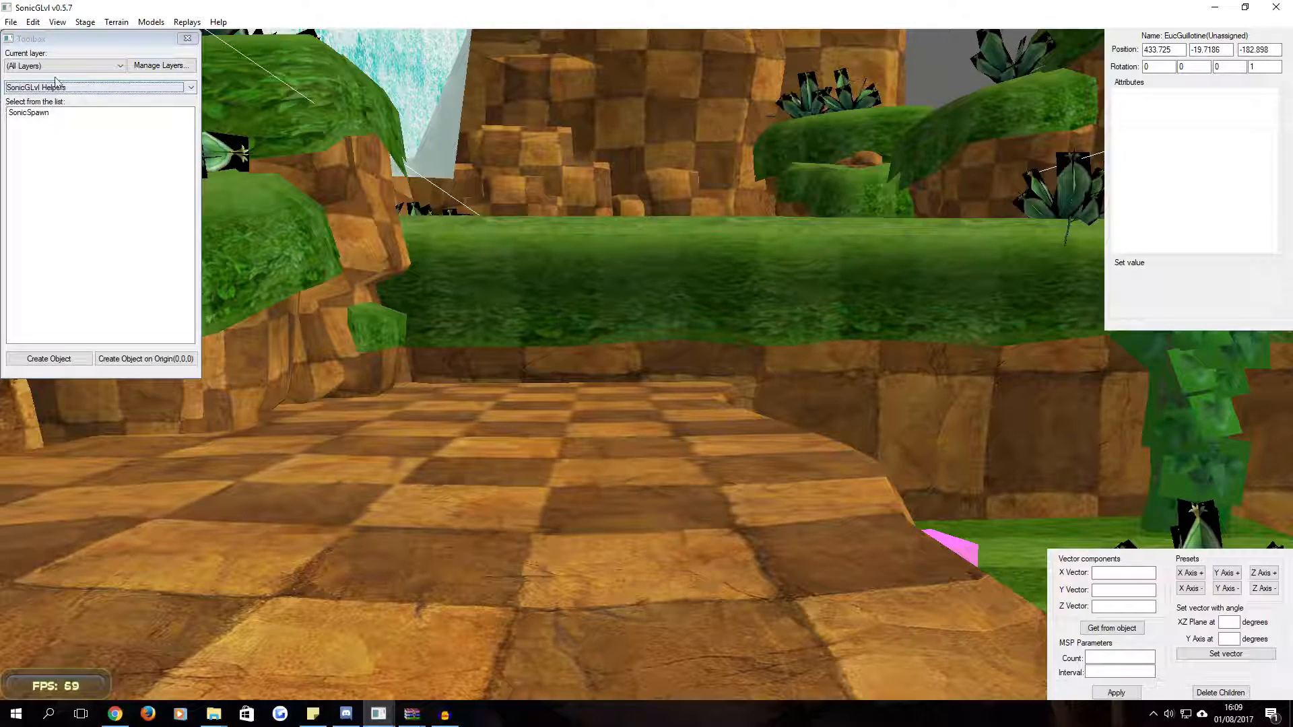
pyautogui.click(46, 113)
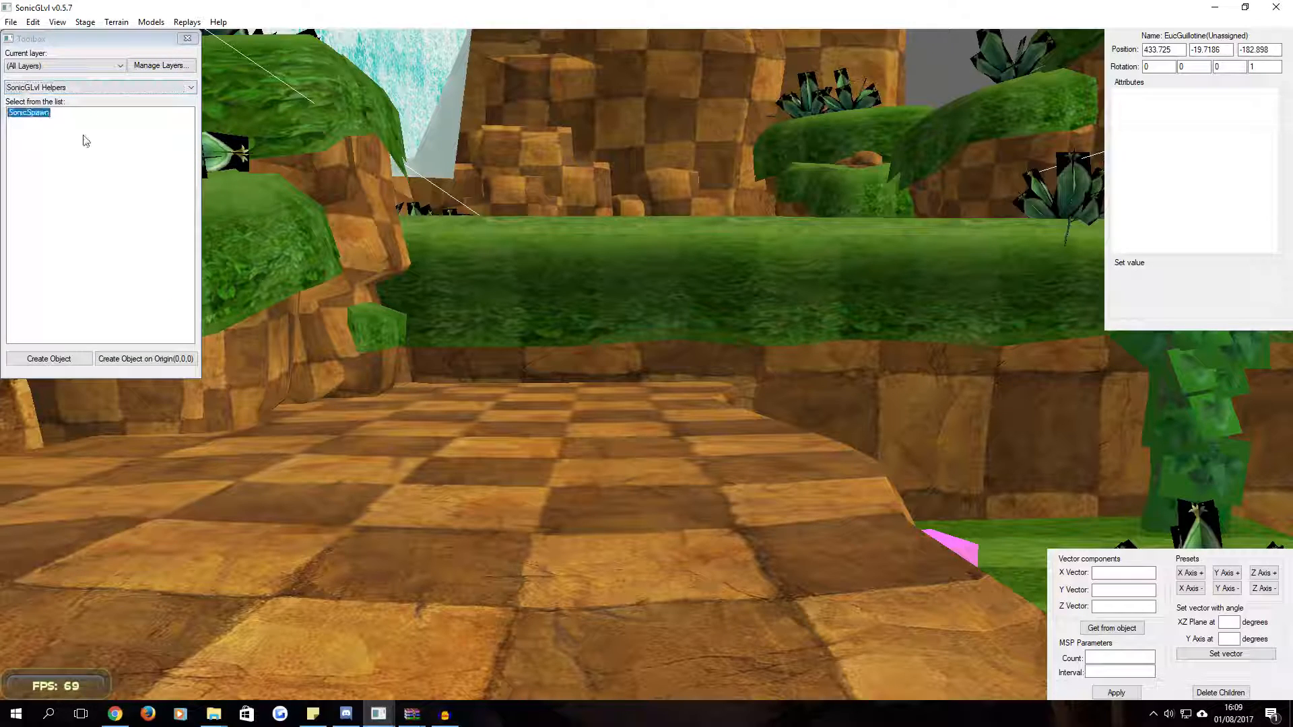
pyautogui.click(52, 360)
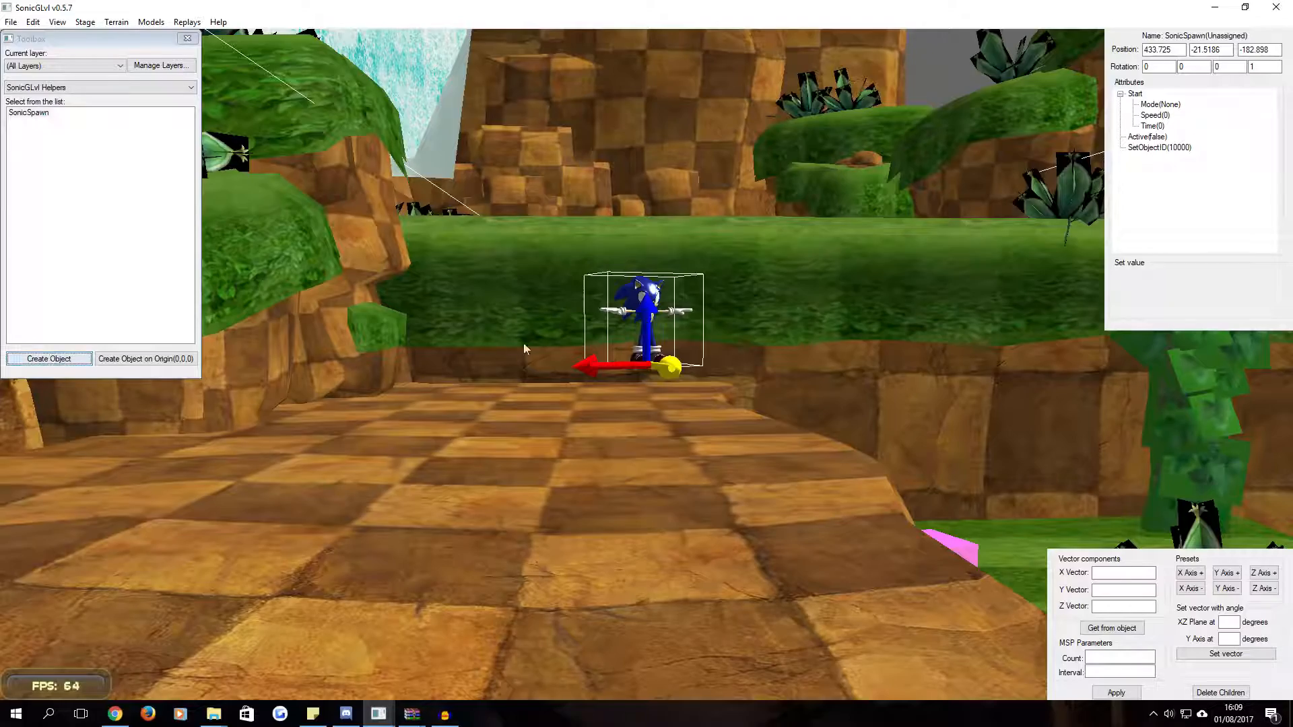
# Move the SonicSpawn down onto the edge of the checkered ledge, at about 433.725, -22.1286, -180.178
pyautogui.moveTo(738, 338); pyautogui.dragTo(708, 468, button='middle')
pyautogui.moveTo(679, 586); pyautogui.dragTo(539, 577, button='right')
pyautogui.scroll(2, 560, 585)
pyautogui.scroll(-1, 563, 588)
pyautogui.moveTo(539, 576); pyautogui.dragTo(527, 570, button='middle')
pyautogui.moveTo(526, 570); pyautogui.dragTo(695, 570, button='right')
pyautogui.moveTo(700, 559); pyautogui.dragTo(643, 589, button='middle')
pyautogui.moveTo(592, 431); pyautogui.dragTo(815, 454)
pyautogui.moveTo(599, 485)
pyautogui.mouseDown()
pyautogui.moveTo(601, 655)
pyautogui.moveTo(596, 506)
pyautogui.moveTo(578, 486)
pyautogui.mouseUp()
pyautogui.moveTo(612, 544)
pyautogui.mouseDown(button='middle')
pyautogui.moveTo(614, 562)
pyautogui.moveTo(621, 544)
pyautogui.moveTo(587, 536)
pyautogui.mouseUp(button='middle')
pyautogui.scroll(4, 621, 544)
pyautogui.scroll(1, 615, 542)
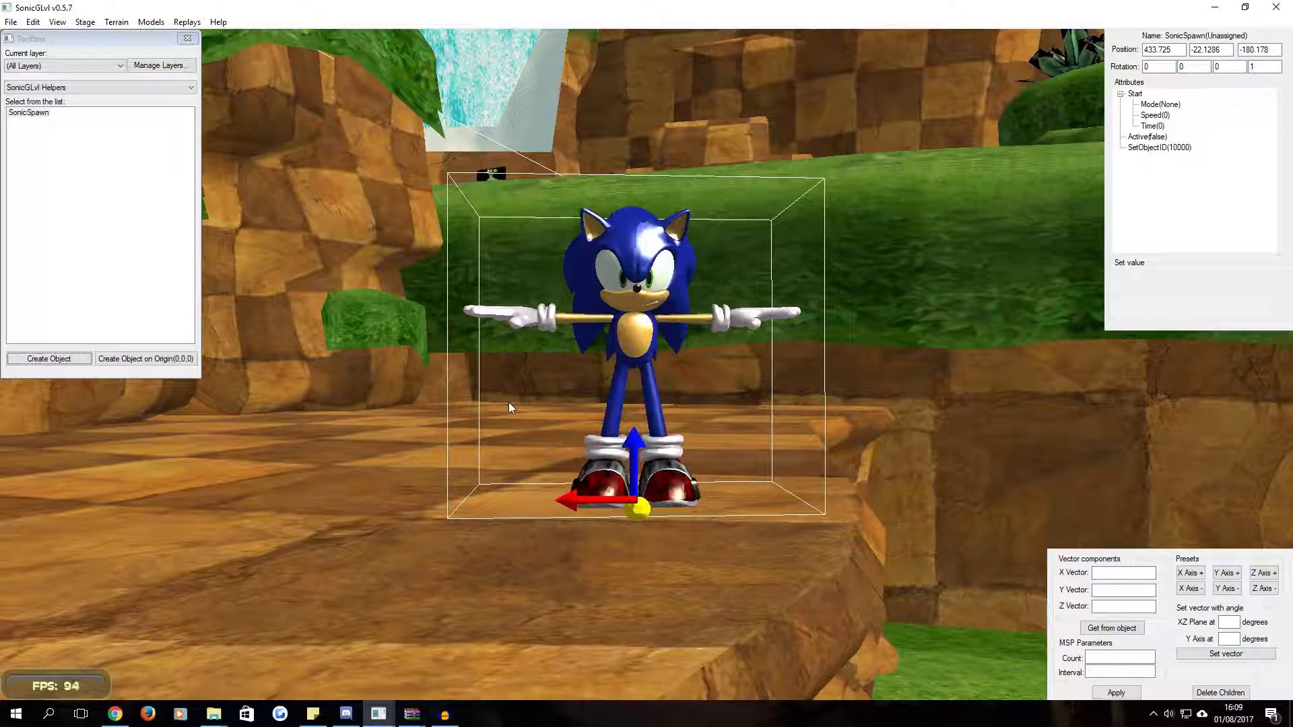
# Rotate the SonicSpawn about its vertical axis to a rotation of about 0, 0.978, 0, 0.209, then return to the move gizmo
pyautogui.press('r')
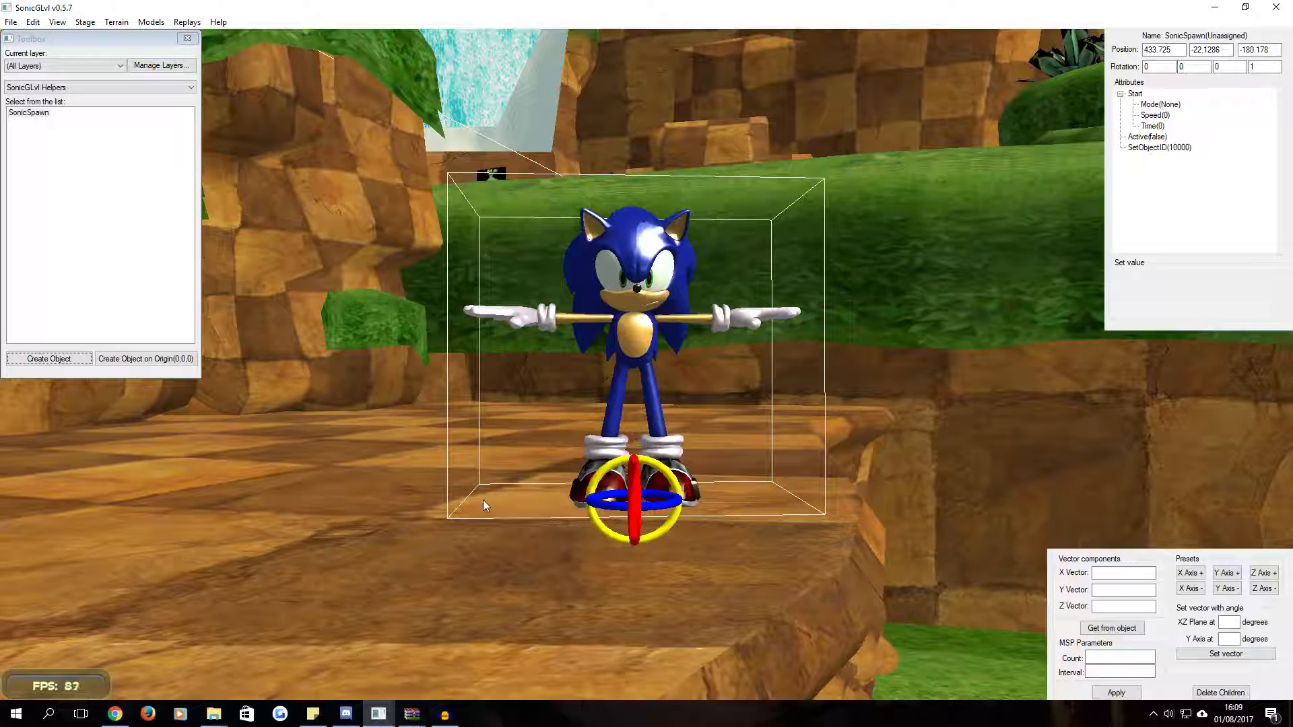
pyautogui.moveTo(613, 511); pyautogui.dragTo(648, 508)
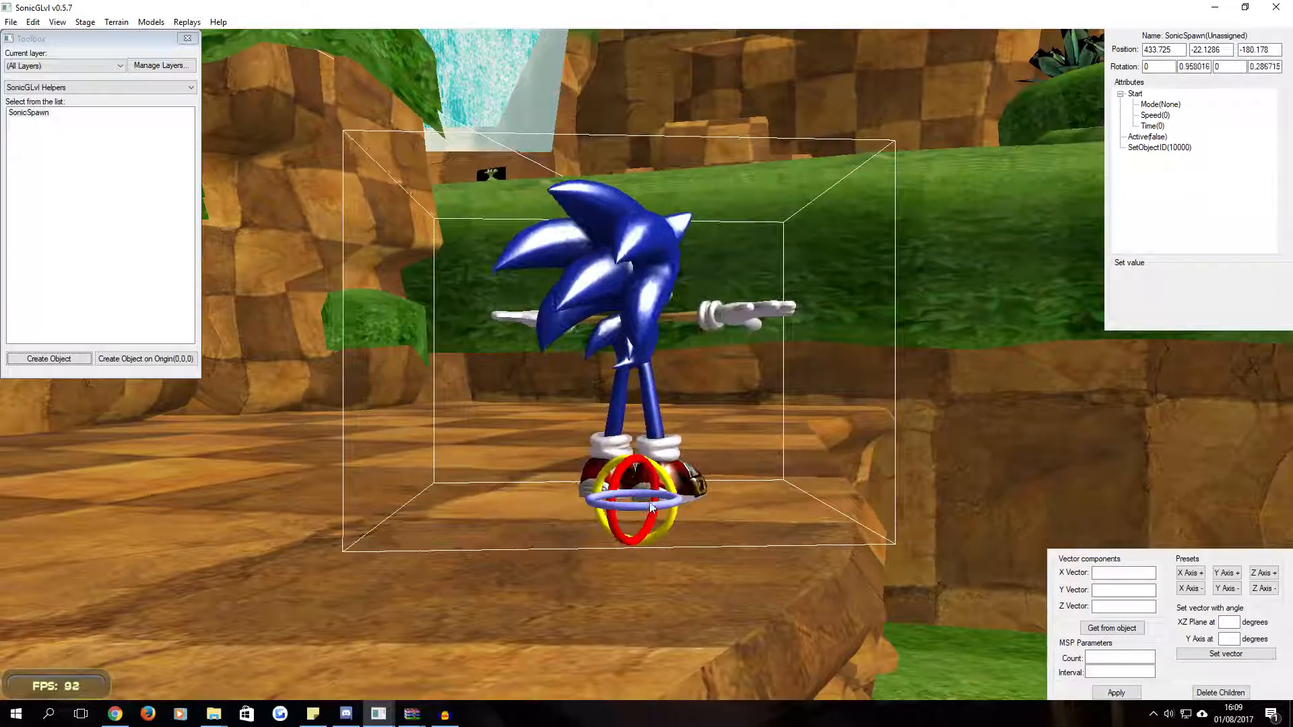
pyautogui.moveTo(770, 438); pyautogui.dragTo(803, 450, button='right')
pyautogui.moveTo(803, 450); pyautogui.dragTo(734, 497, button='middle')
pyautogui.scroll(-8, 810, 478)
pyautogui.scroll(10, 734, 502)
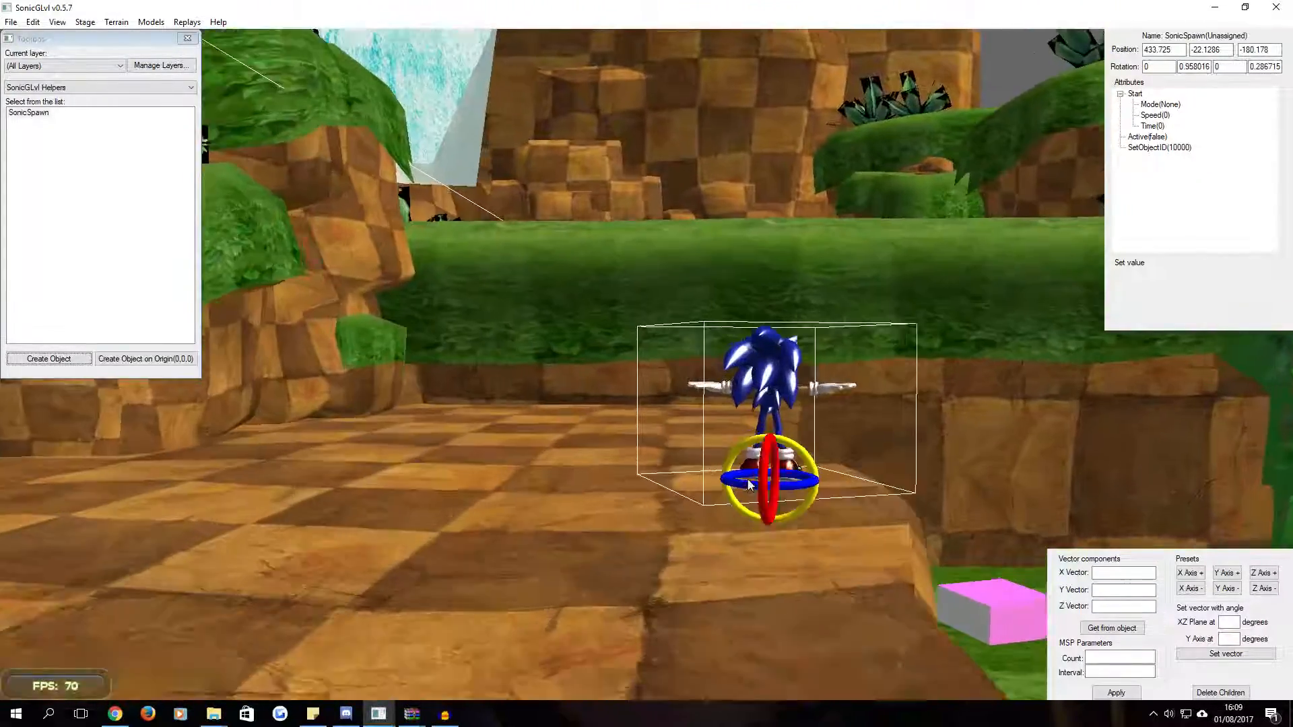
pyautogui.scroll(2, 621, 483)
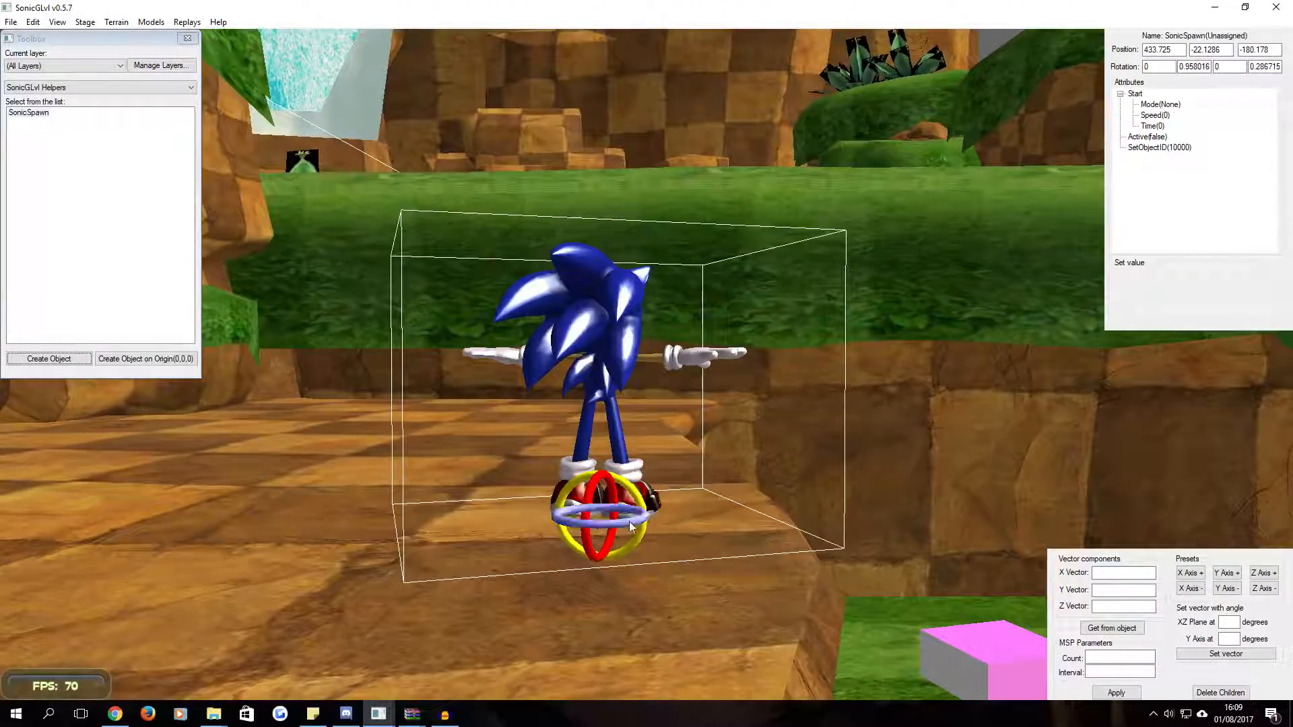
pyautogui.moveTo(629, 523); pyautogui.dragTo(633, 521)
pyautogui.hotkey('ctrl', 't')
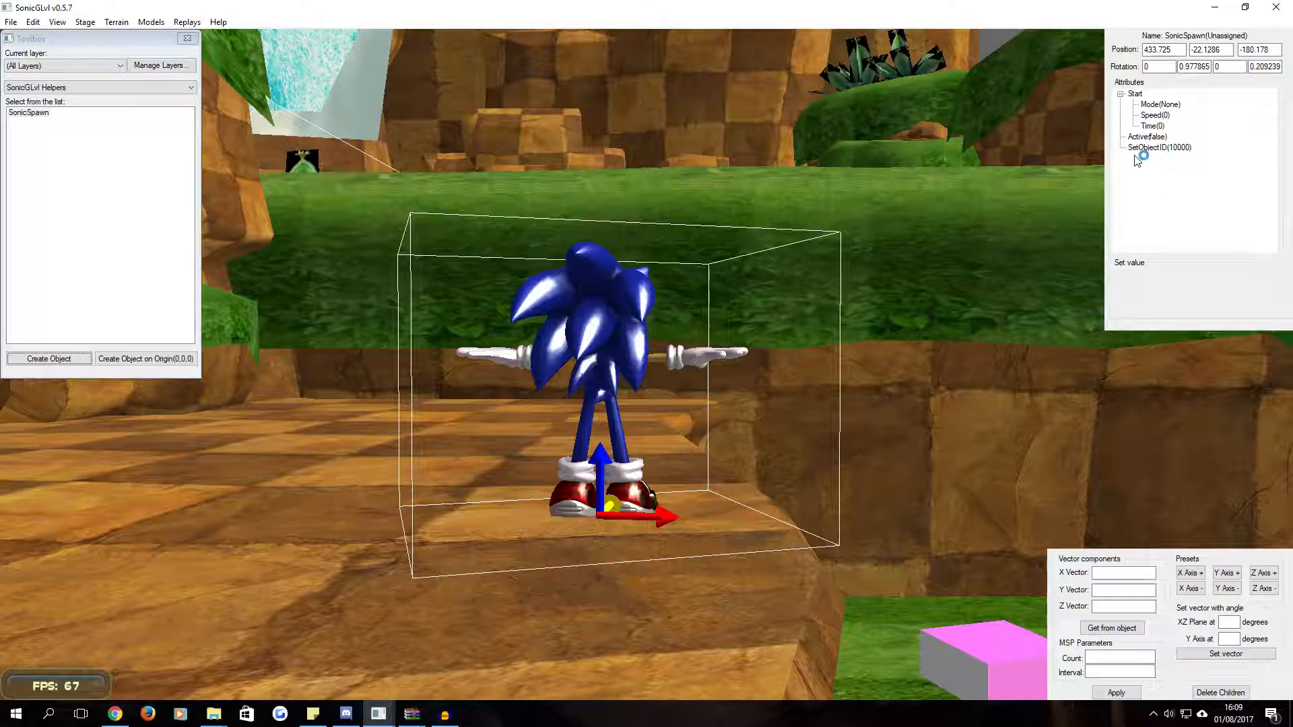
# Set the SonicSpawn's Active attribute to true and check its Start attributes Mode, Speed and Time
pyautogui.click(1146, 138)
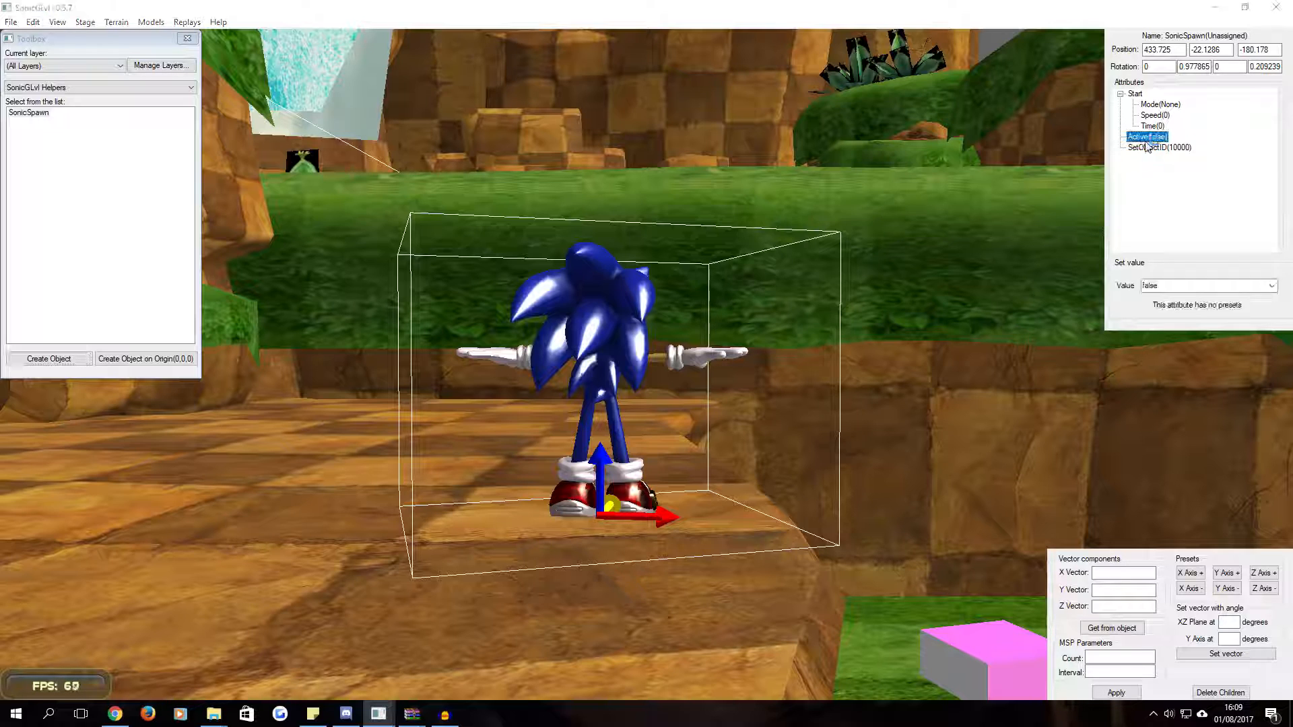
pyautogui.click(1271, 285)
pyautogui.click(1172, 307)
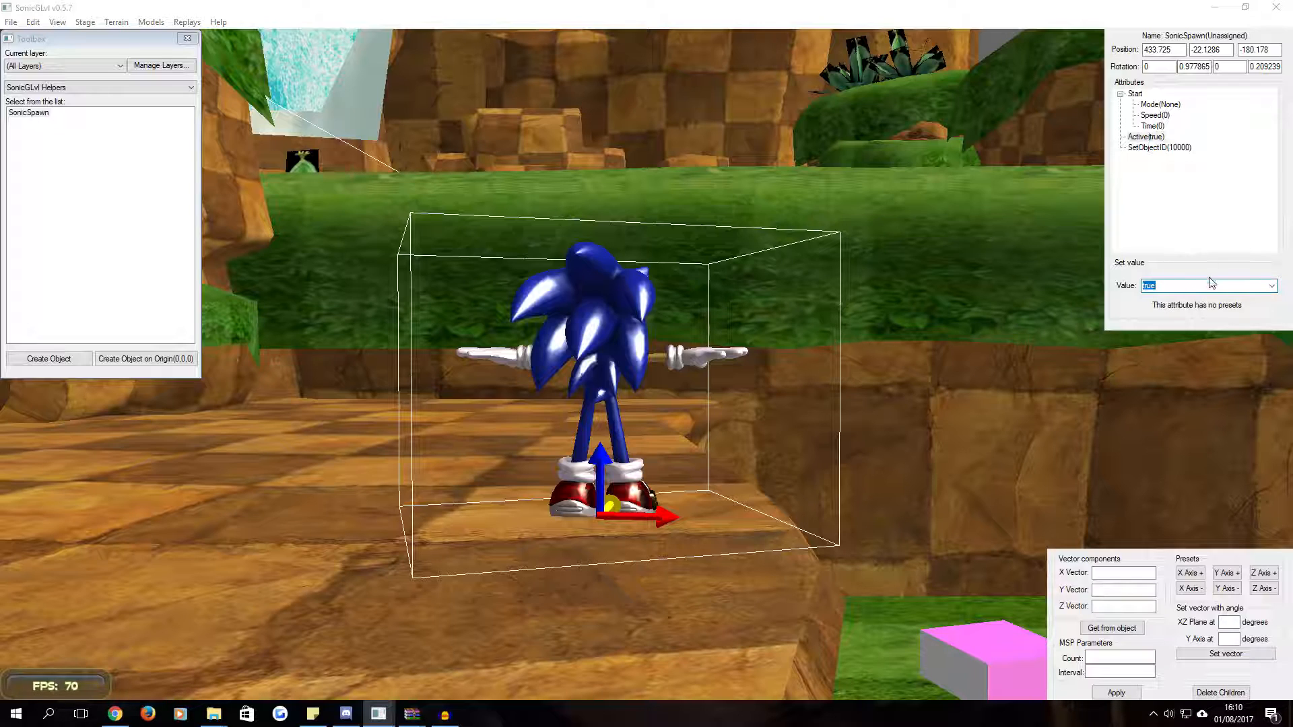
pyautogui.click(1147, 137)
pyautogui.click(1164, 116)
pyautogui.click(1153, 106)
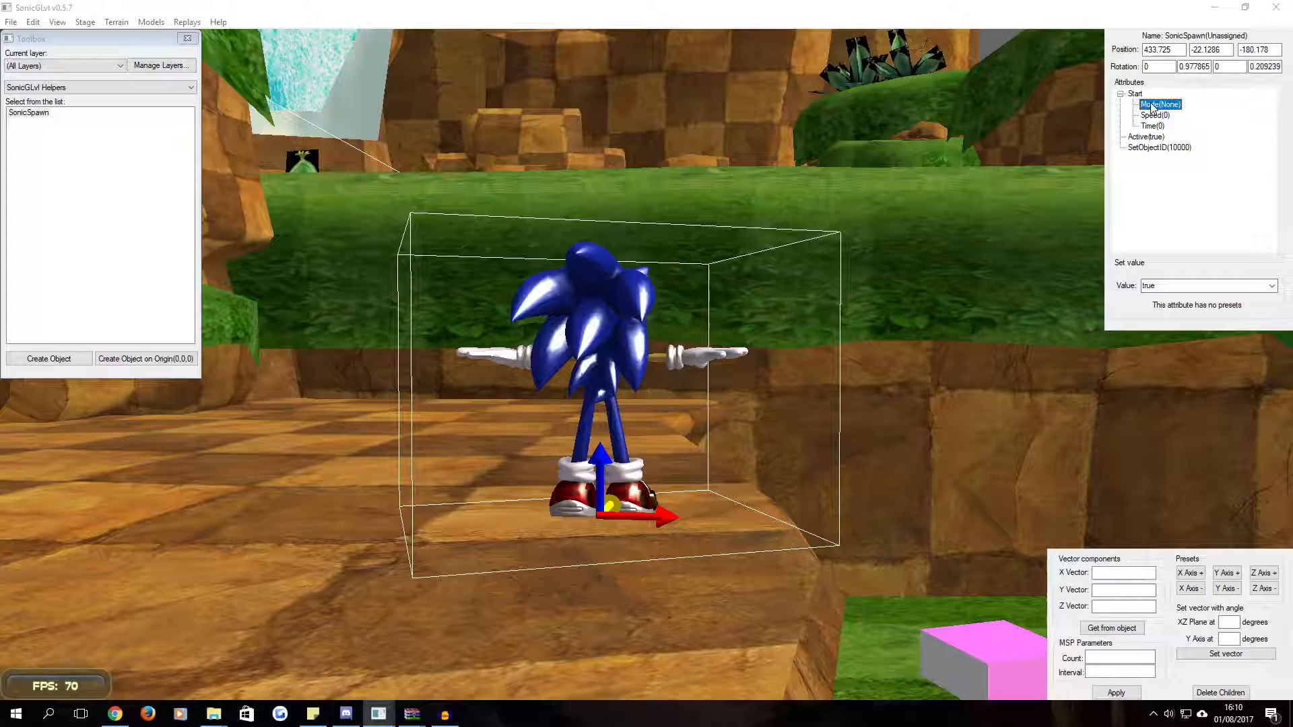
pyautogui.click(1134, 94)
pyautogui.click(1155, 105)
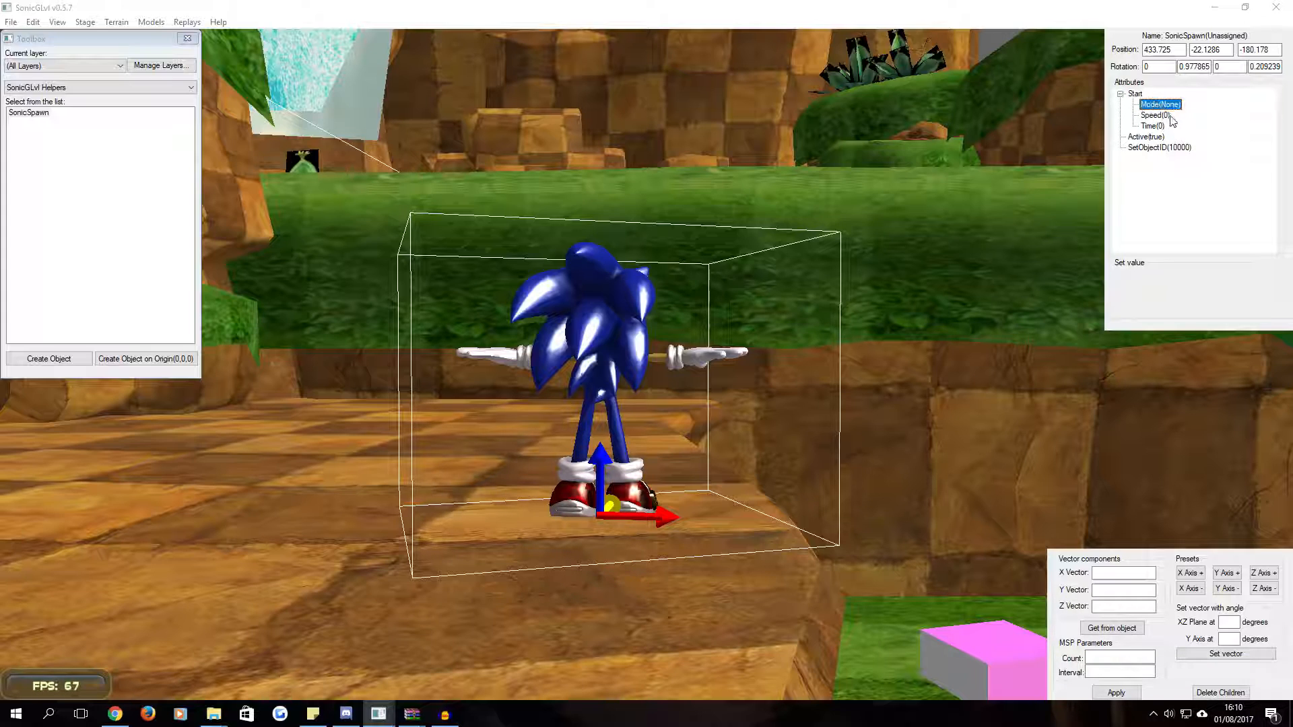
pyautogui.click(1153, 127)
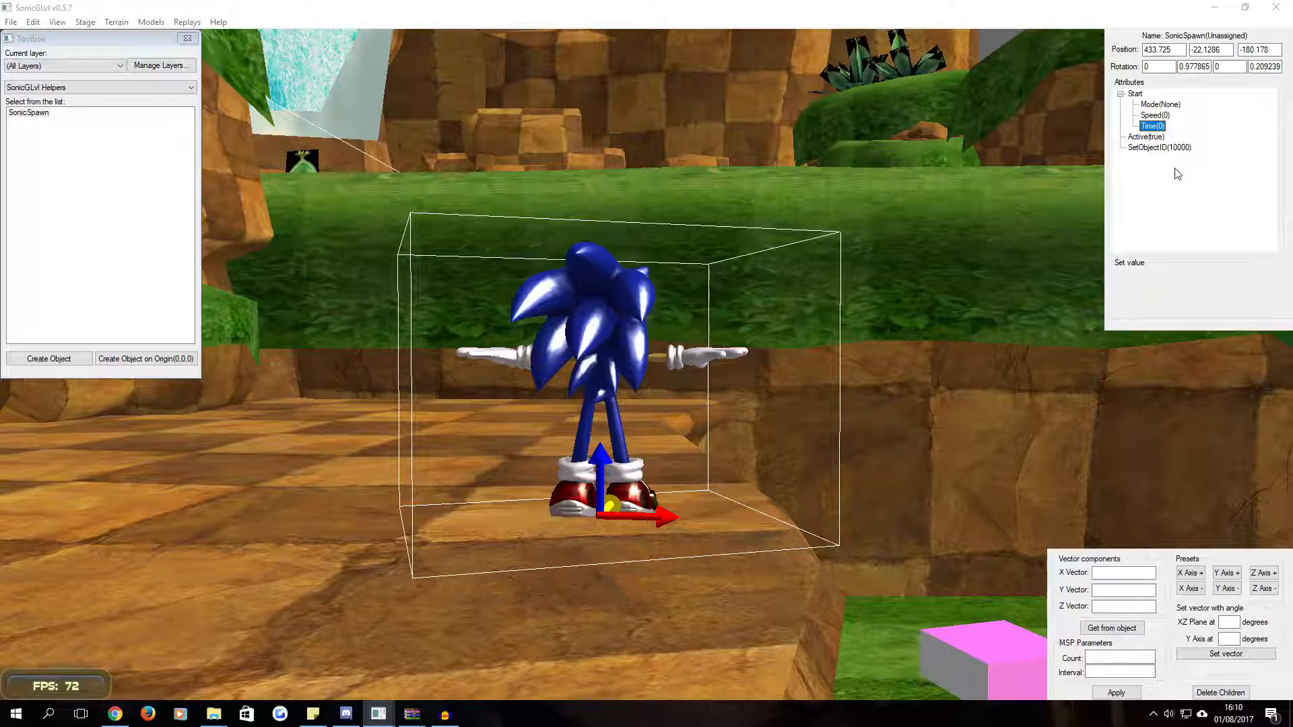
pyautogui.click(950, 288)
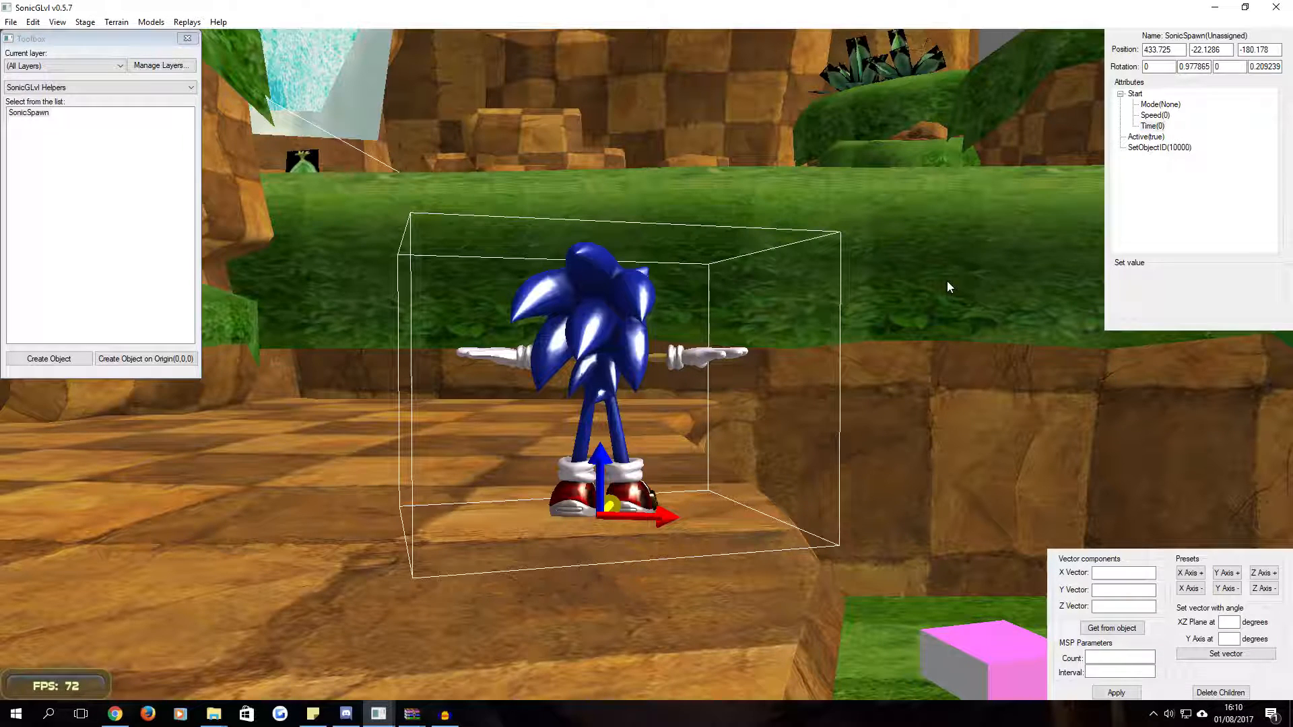
# Create a Ring from the Common category at the SonicSpawn's position on the ledge
pyautogui.moveTo(869, 318); pyautogui.dragTo(884, 364, button='middle')
pyautogui.scroll(-5, 884, 330)
pyautogui.scroll(3, 794, 406)
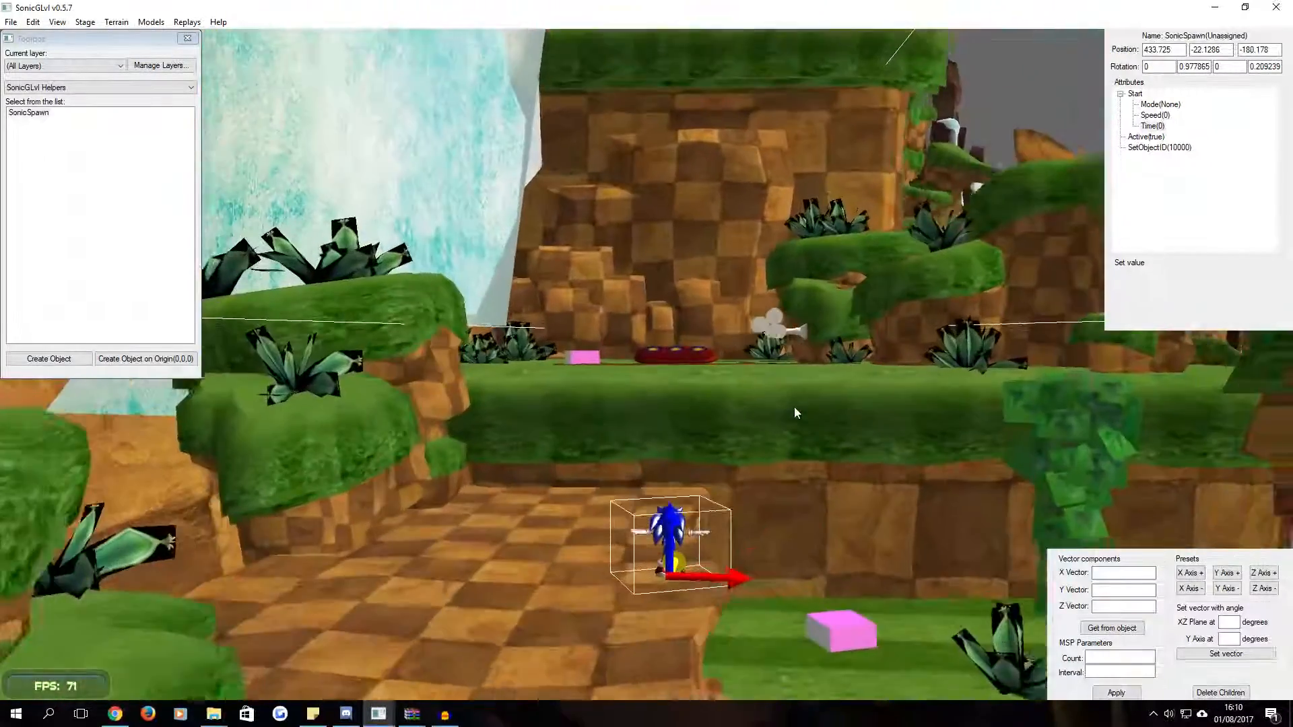
pyautogui.moveTo(796, 394); pyautogui.dragTo(754, 396, button='middle')
pyautogui.click(23, 87)
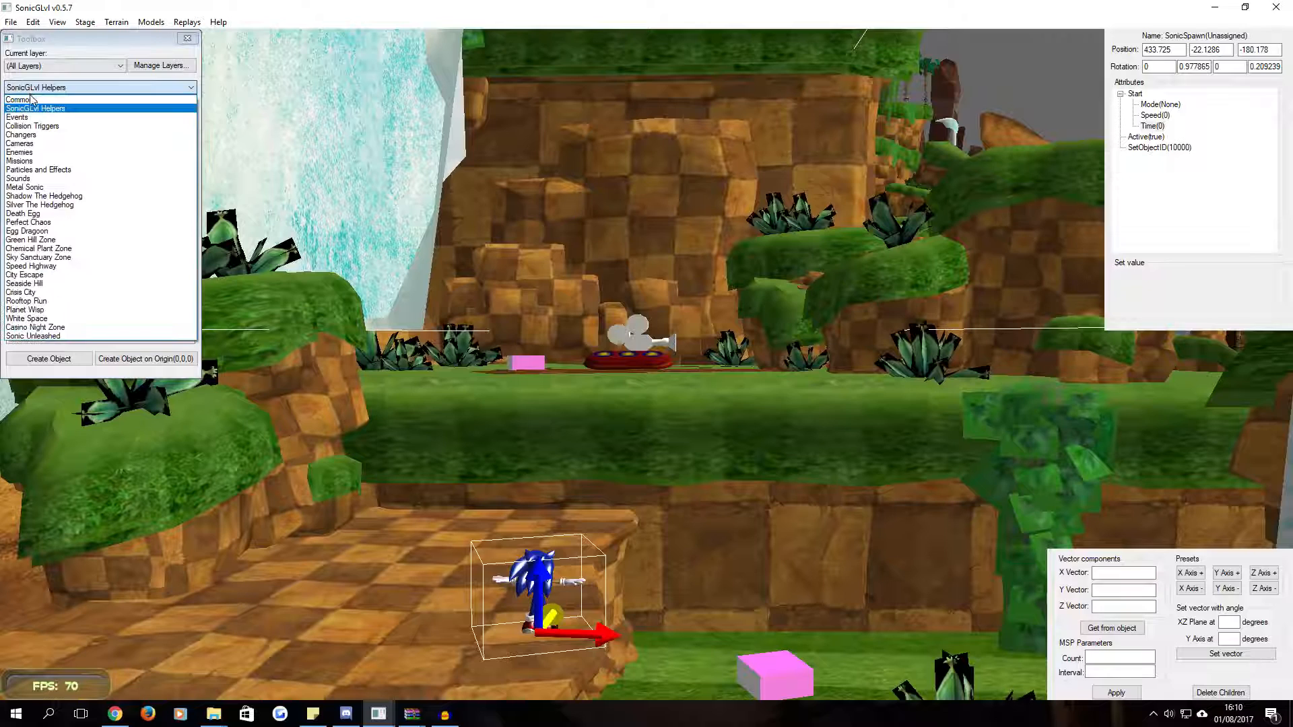
pyautogui.click(27, 96)
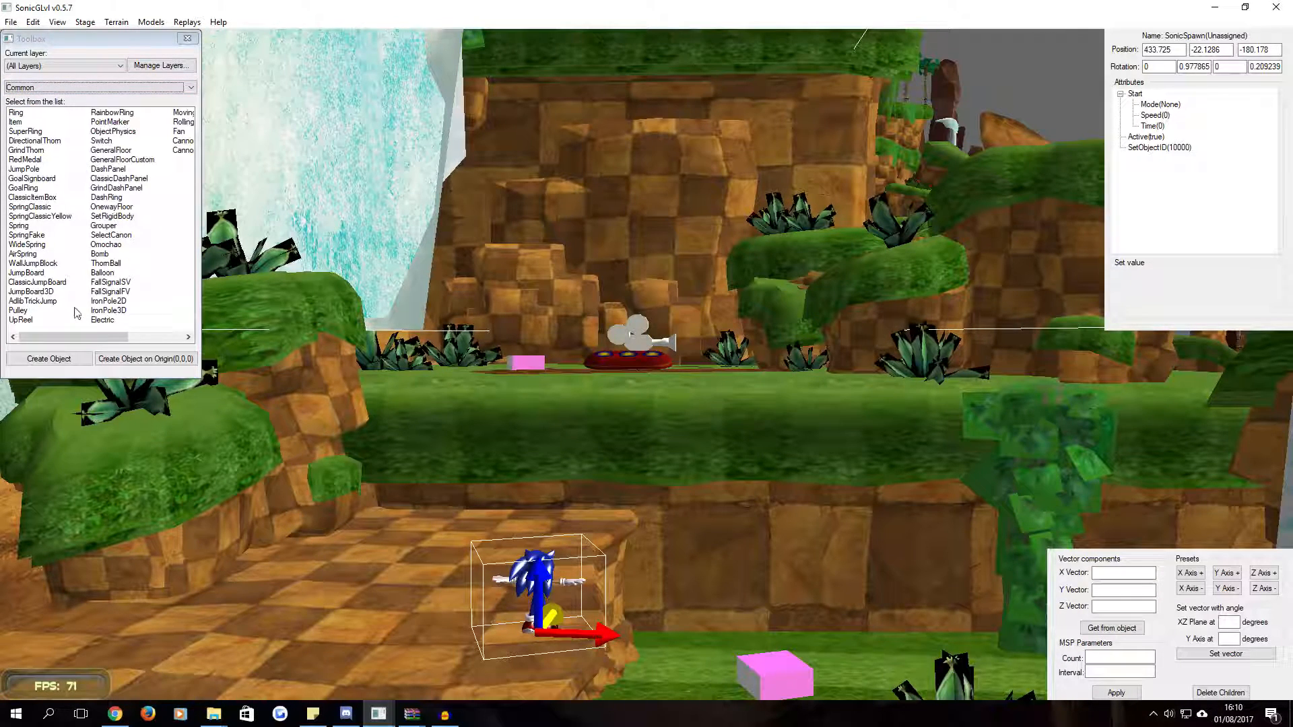
pyautogui.click(26, 131)
pyautogui.click(28, 142)
pyautogui.click(30, 150)
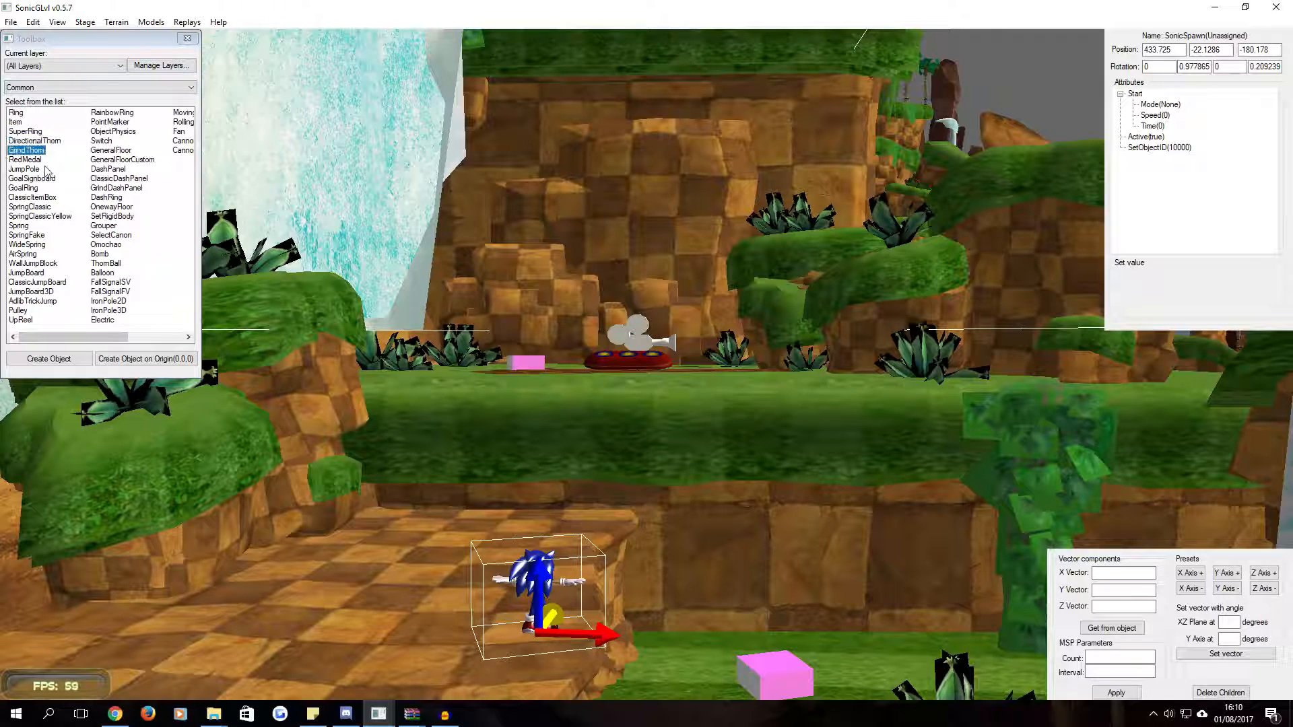
pyautogui.click(16, 113)
pyautogui.click(48, 358)
pyautogui.press('w')
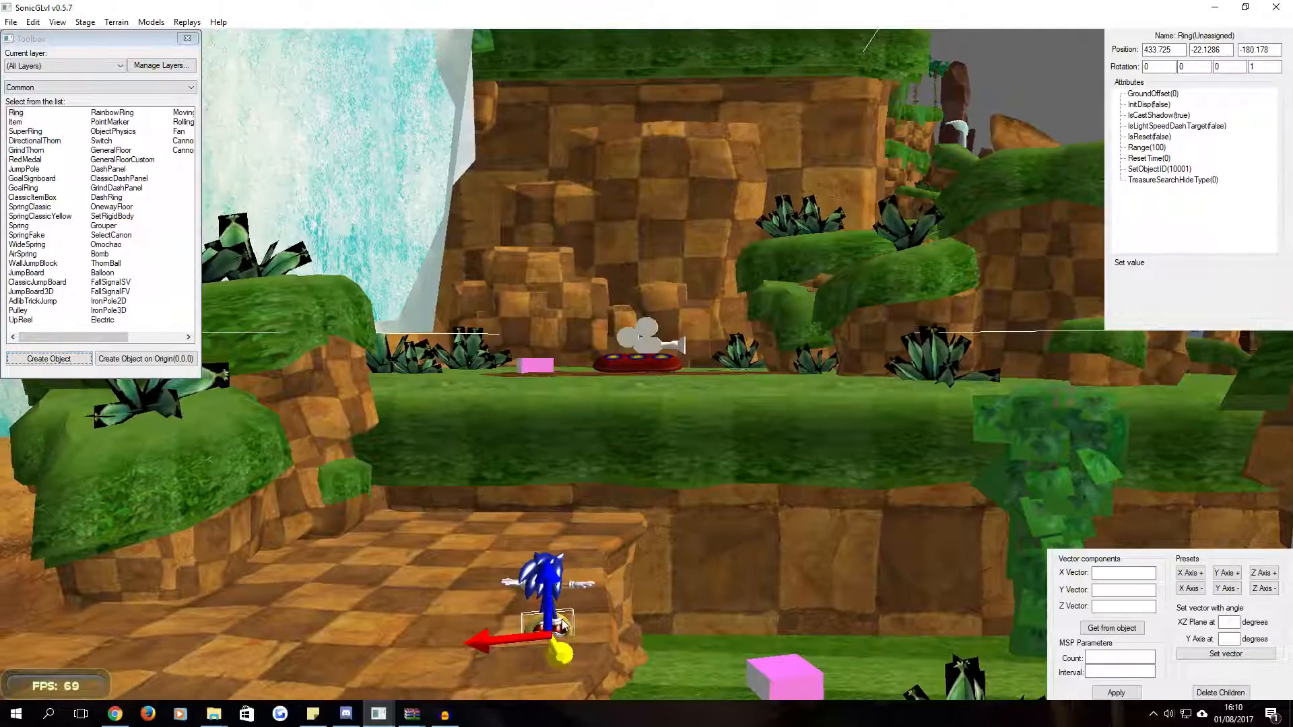
# Move the Ring along the ledge in front of Sonic, to a Z position of about -181.94
pyautogui.scroll(-10, 566, 606)
pyautogui.moveTo(572, 577); pyautogui.dragTo(536, 443, button='right')
pyautogui.scroll(5, 537, 444)
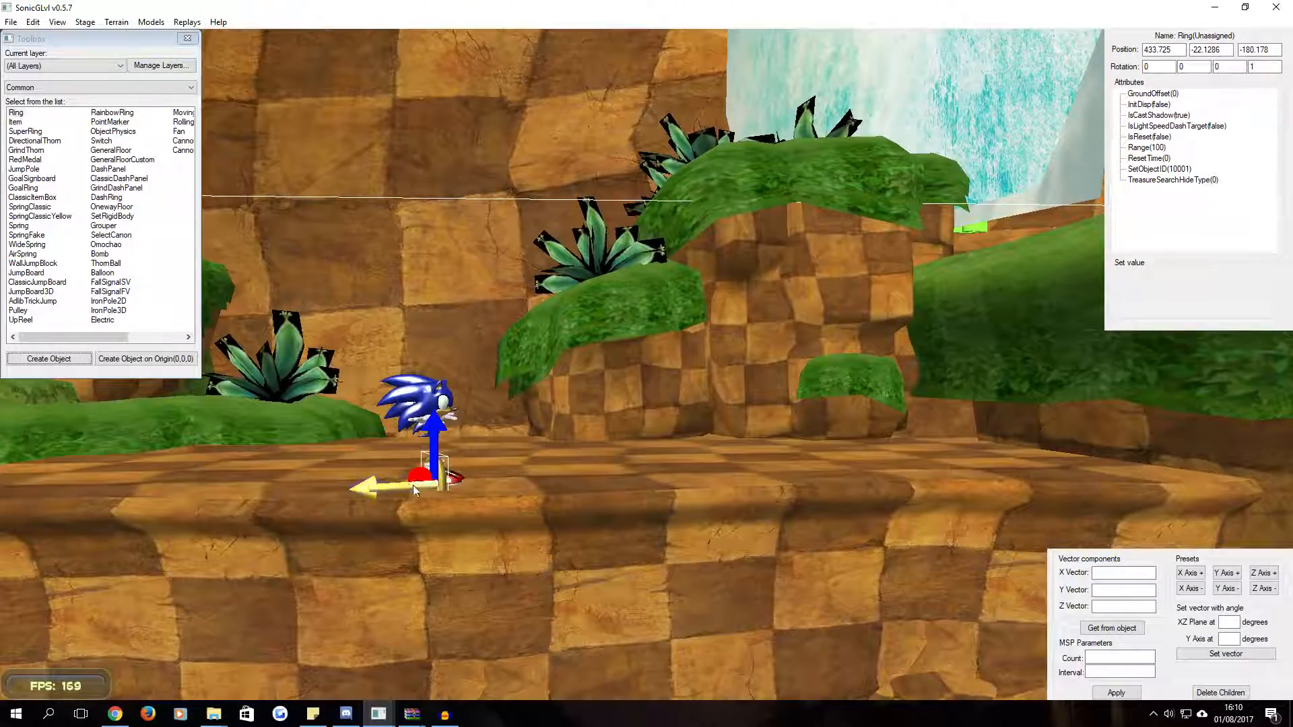
pyautogui.moveTo(373, 491); pyautogui.dragTo(268, 463)
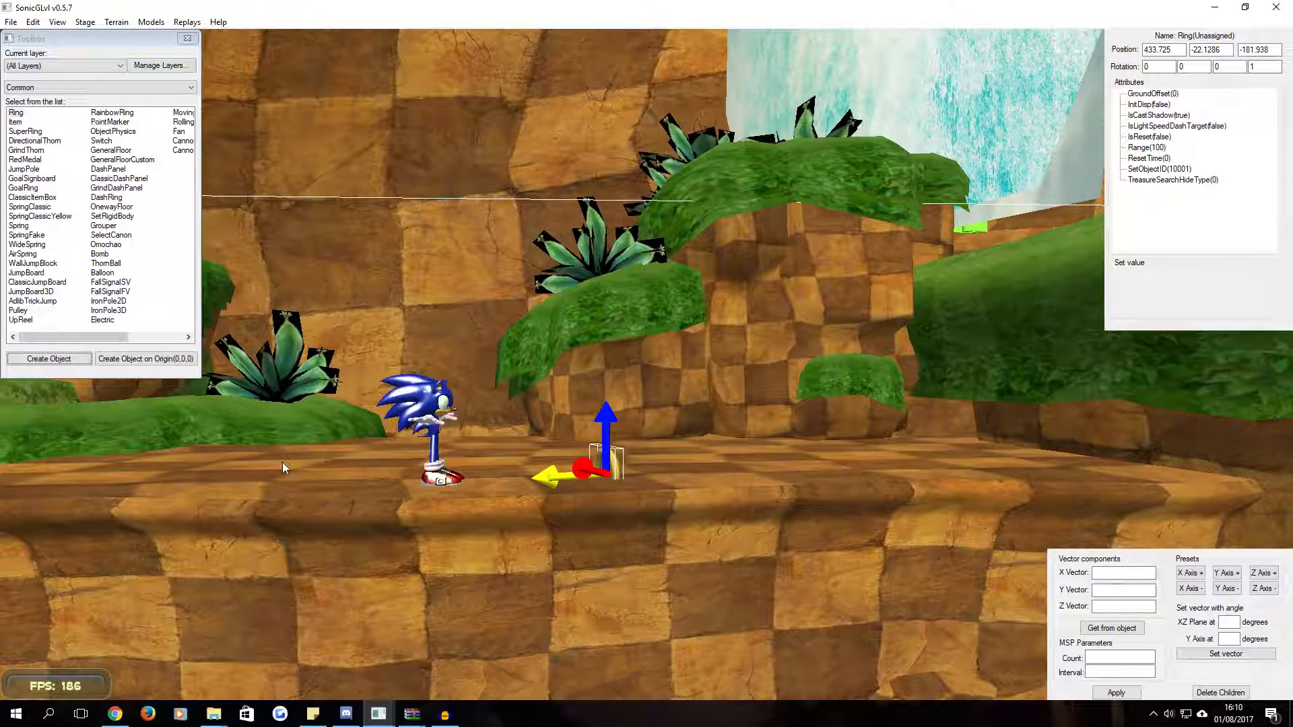
# Duplicate the Ring twice along the ledge, placing the copies at Z positions of about -183.52 and -185.49
pyautogui.moveTo(560, 481); pyautogui.dragTo(463, 485)
pyautogui.moveTo(627, 484); pyautogui.dragTo(602, 500, button='right')
pyautogui.moveTo(603, 499); pyautogui.dragTo(454, 496, button='middle')
pyautogui.moveTo(454, 494); pyautogui.dragTo(451, 494, button='right')
pyautogui.click(499, 397)
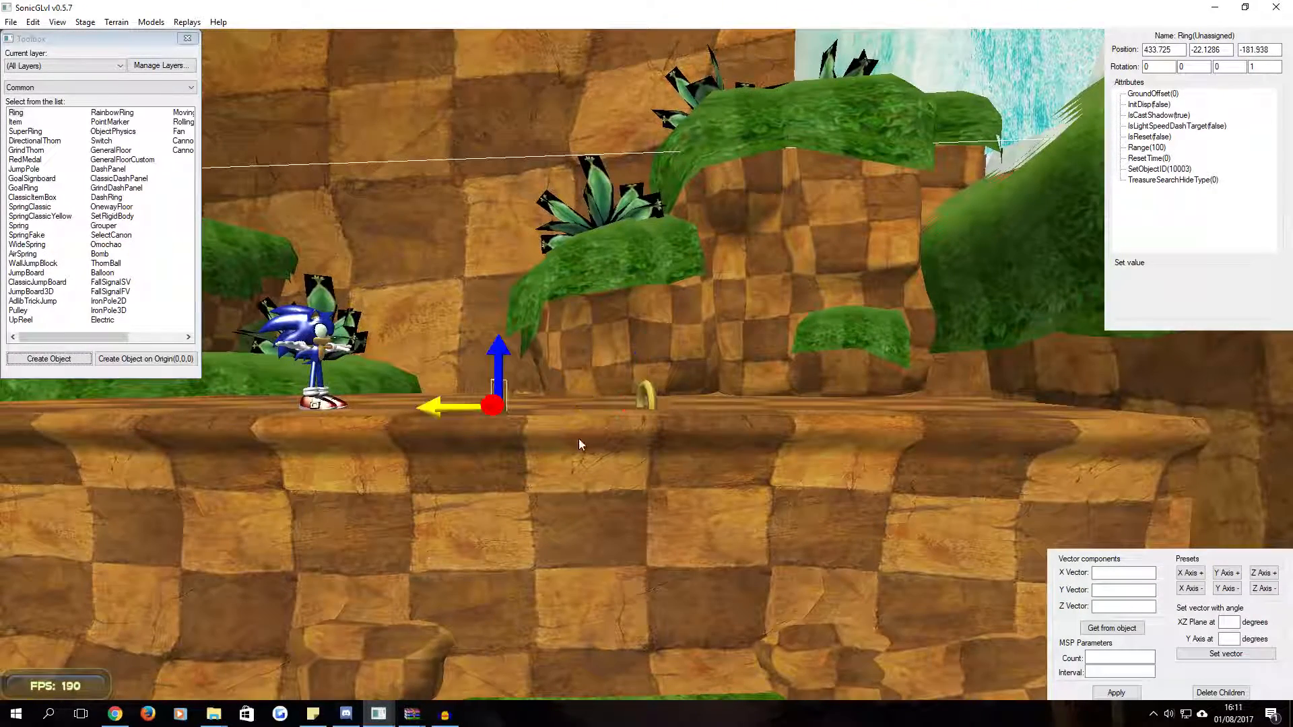
pyautogui.moveTo(443, 404); pyautogui.dragTo(196, 418)
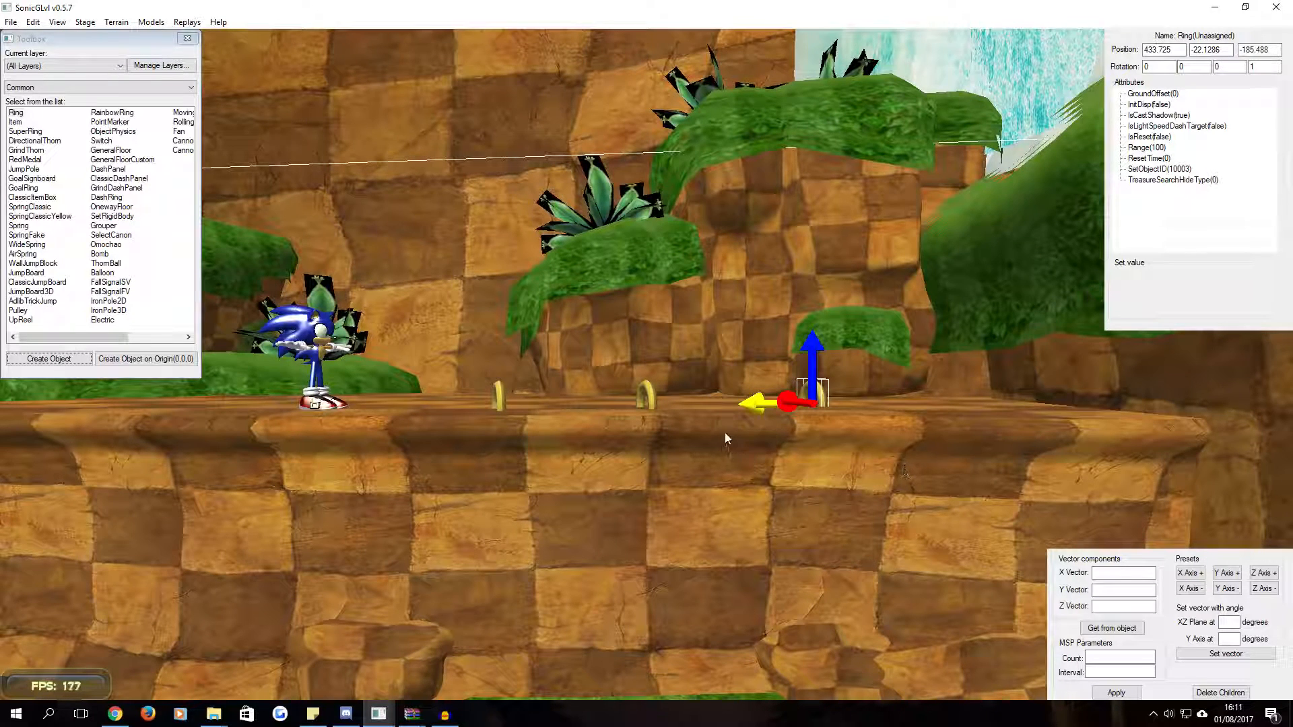
pyautogui.click(726, 438)
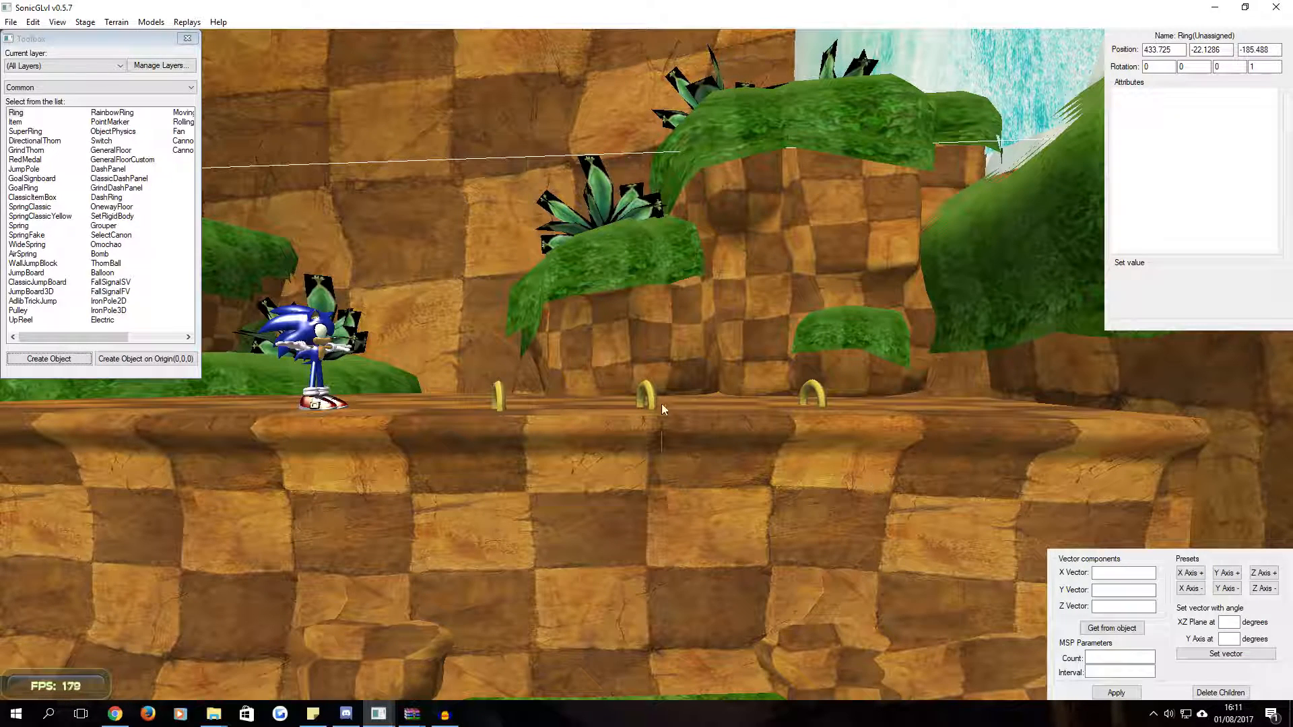
# Select all three rings and raise them together above the ledge to a Y position of about -21.69
pyautogui.hotkey('ctrl', 'a')
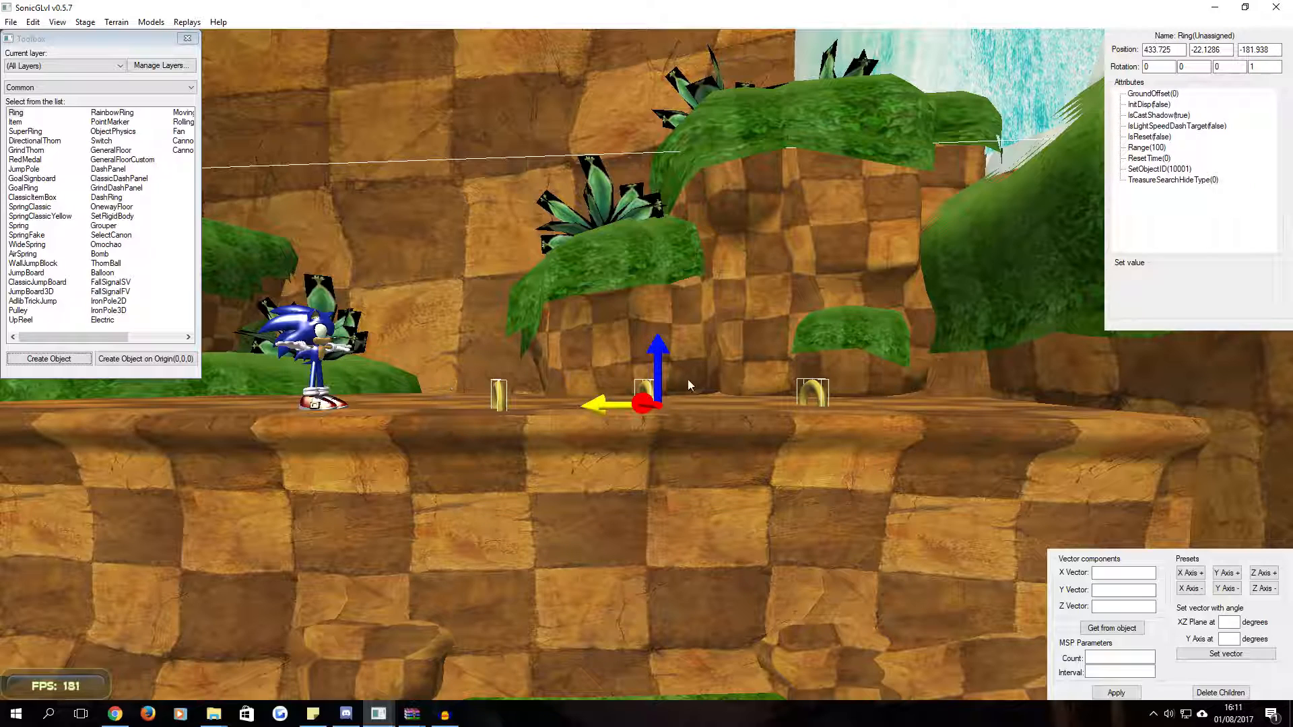
pyautogui.moveTo(714, 350); pyautogui.dragTo(714, 367, button='middle')
pyautogui.moveTo(660, 394); pyautogui.dragTo(659, 364)
pyautogui.moveTo(660, 368); pyautogui.dragTo(657, 397, button='middle')
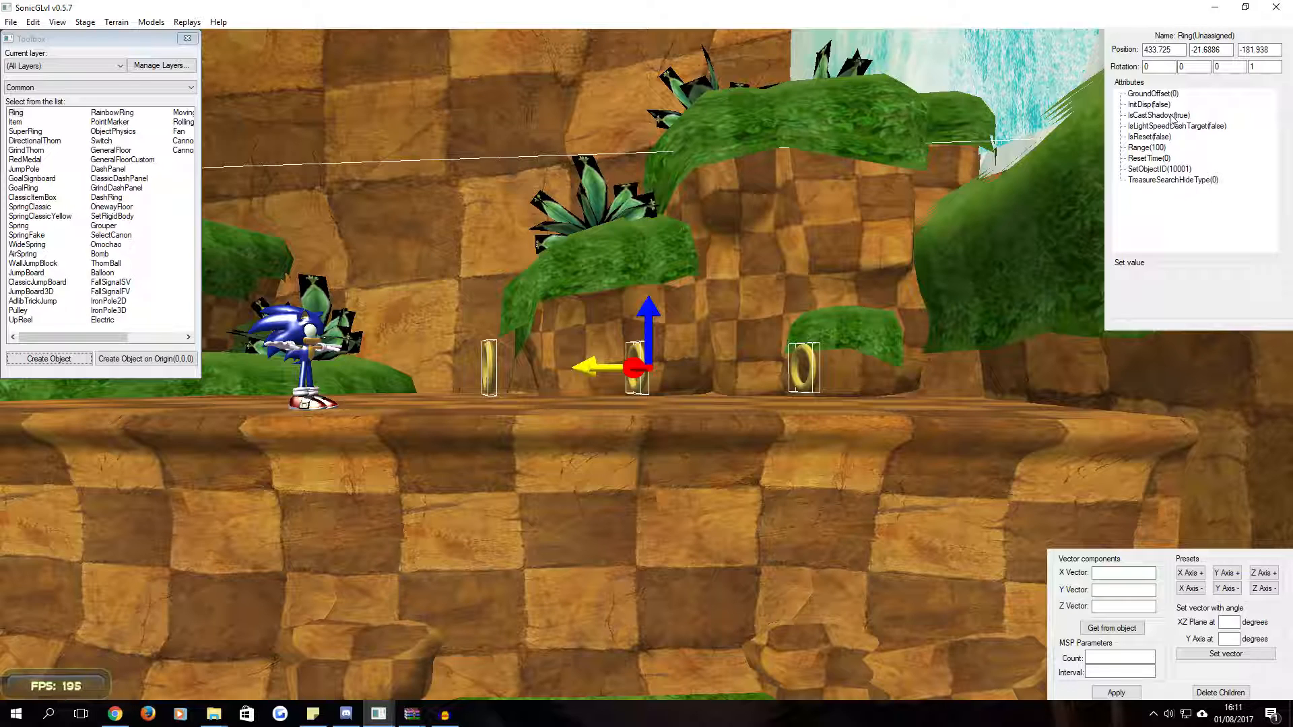
# Check the rings' InitDisp, IsCastShadow, IsLightSpeedDashTarget and IsReset attributes, including the value choices for IsLightSpeedDashTarget
pyautogui.click(1149, 104)
pyautogui.click(1151, 116)
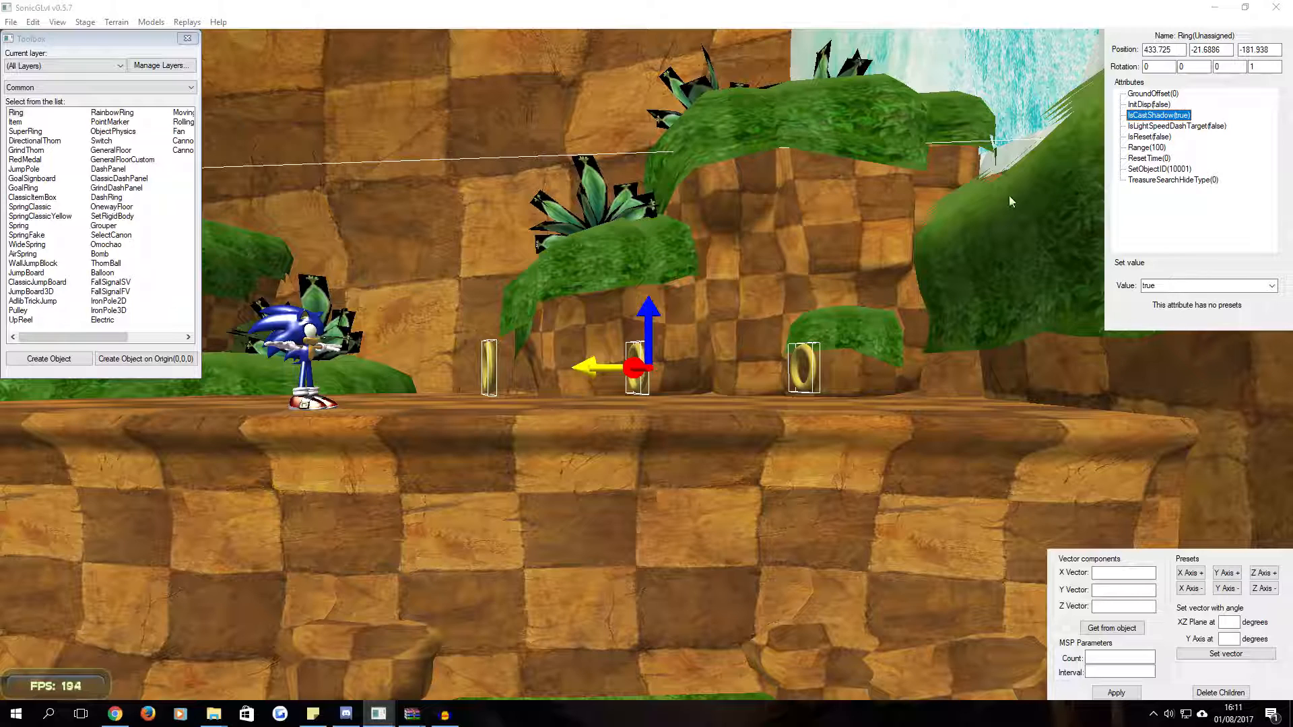
pyautogui.click(1140, 127)
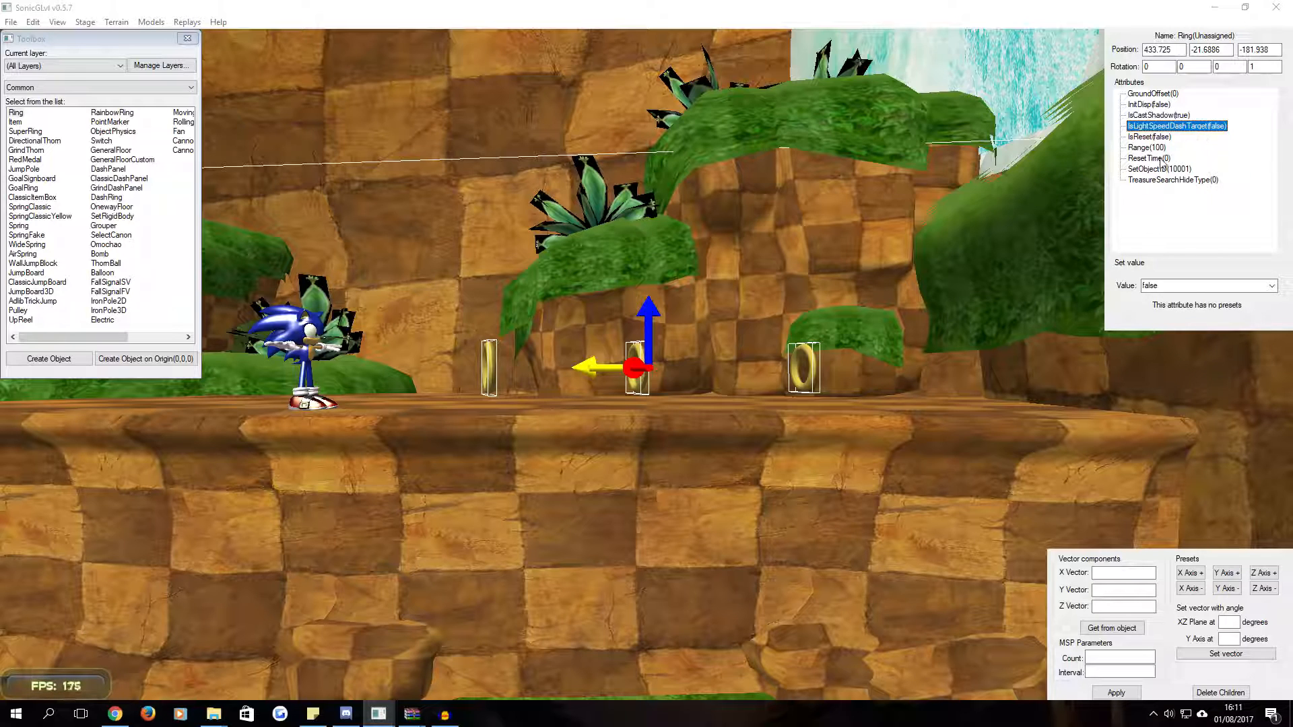
pyautogui.click(1271, 286)
pyautogui.click(1244, 274)
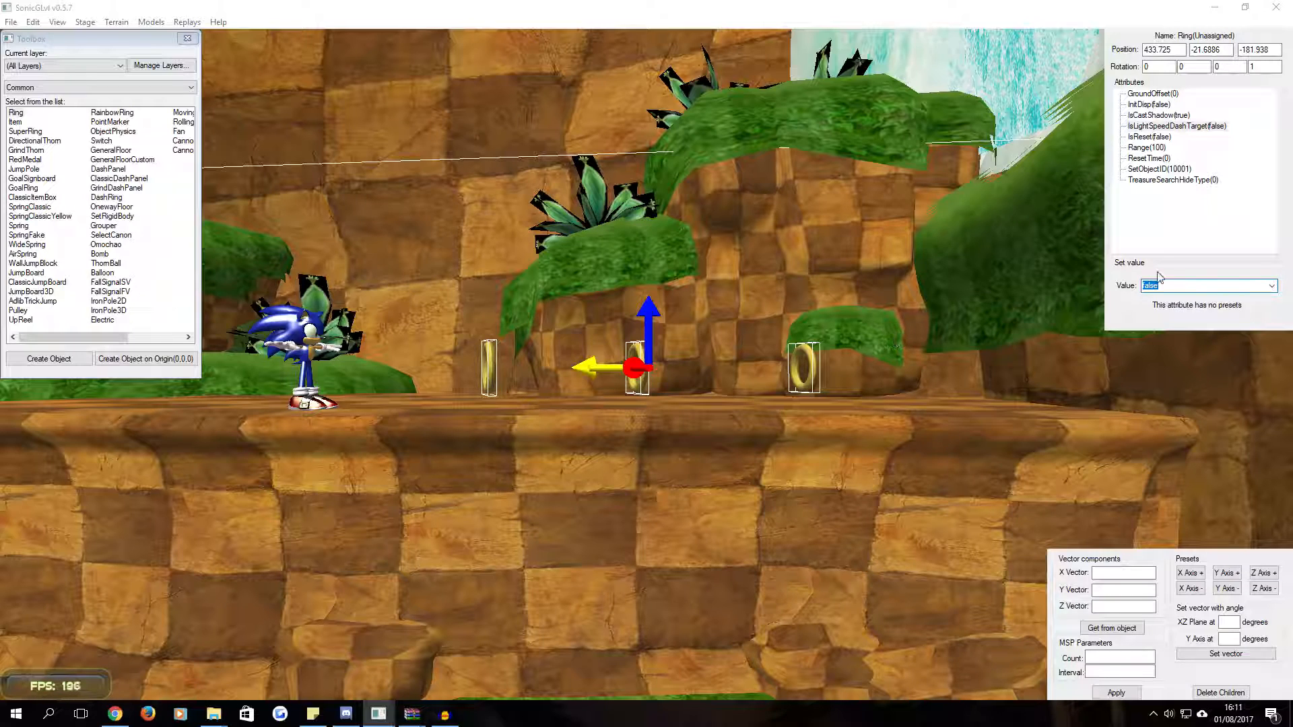
pyautogui.click(1149, 137)
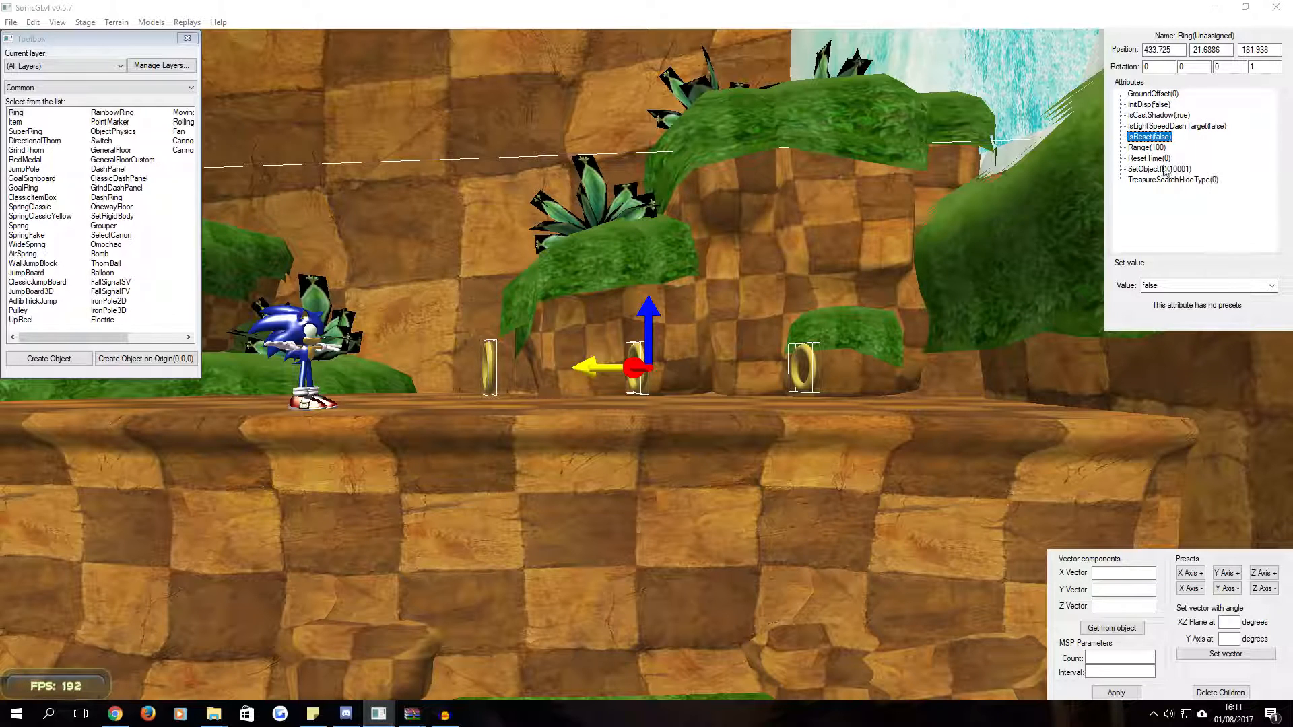
# Set the Range attribute of the three selected rings to 400
pyautogui.click(1147, 148)
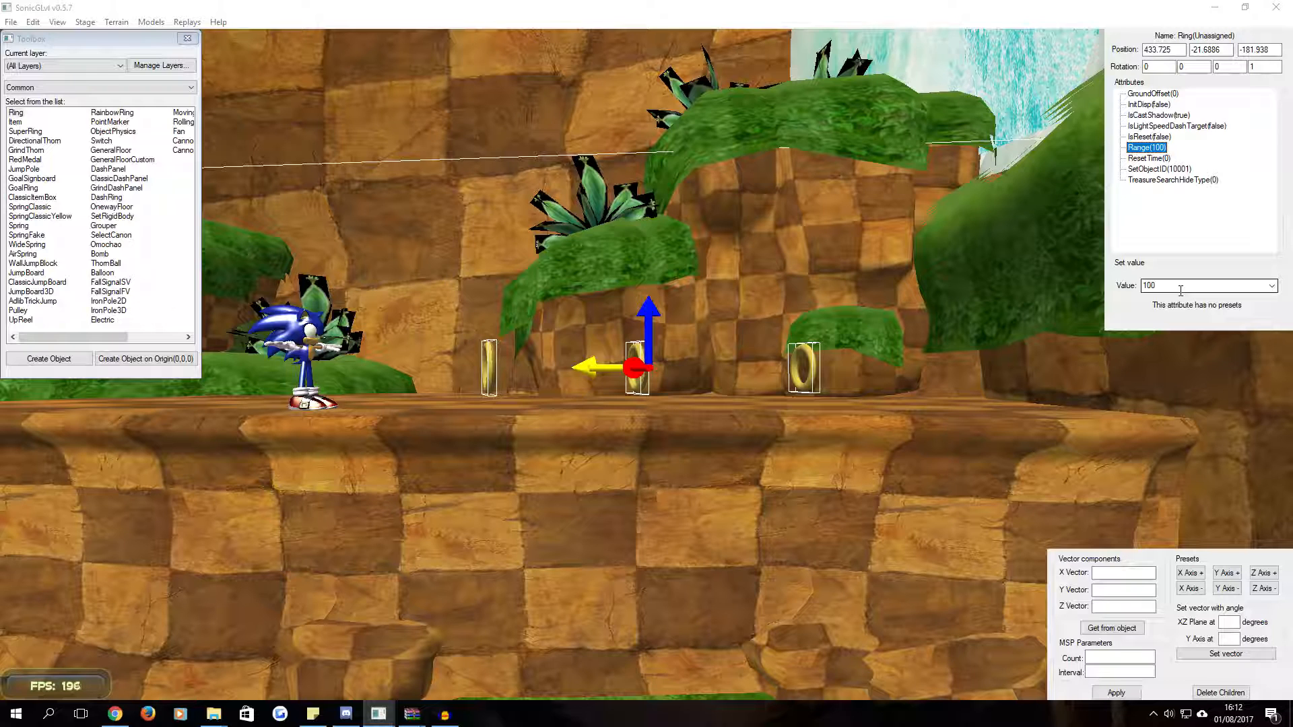
pyautogui.click(555, 408)
pyautogui.moveTo(337, 249); pyautogui.dragTo(606, 284, button='middle')
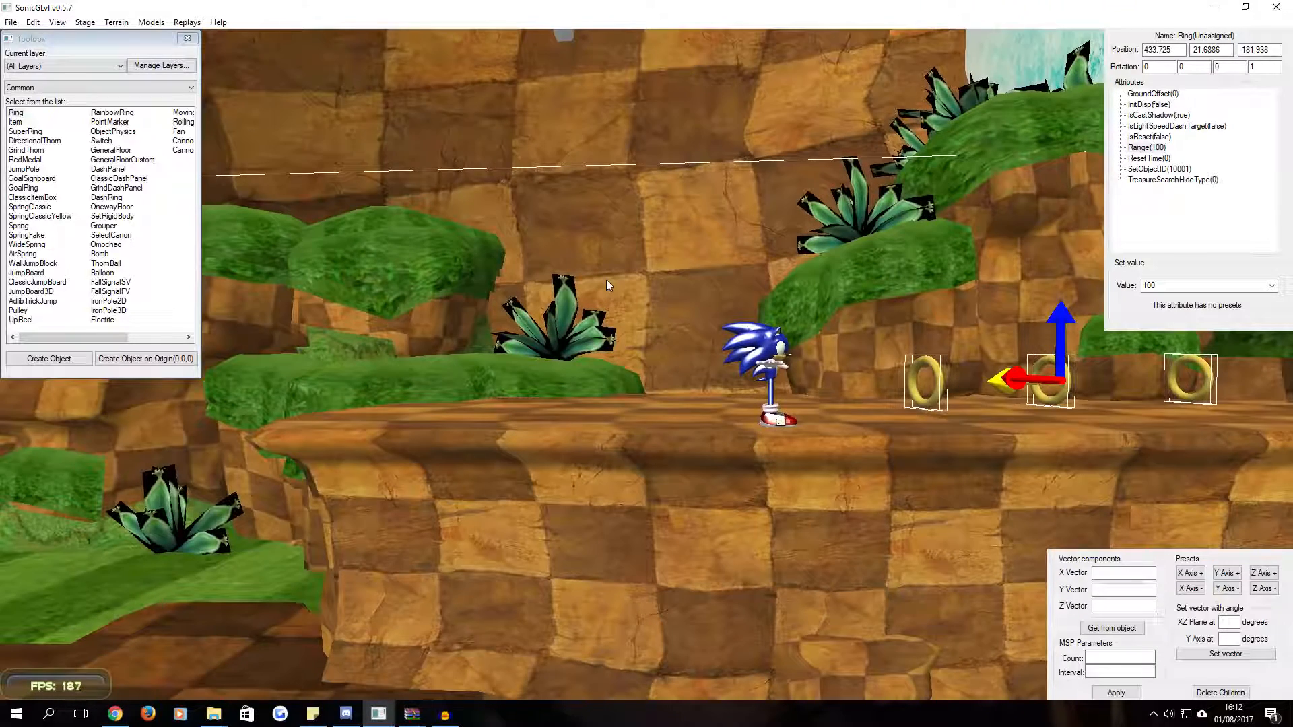
pyautogui.moveTo(937, 296); pyautogui.dragTo(675, 290, button='middle')
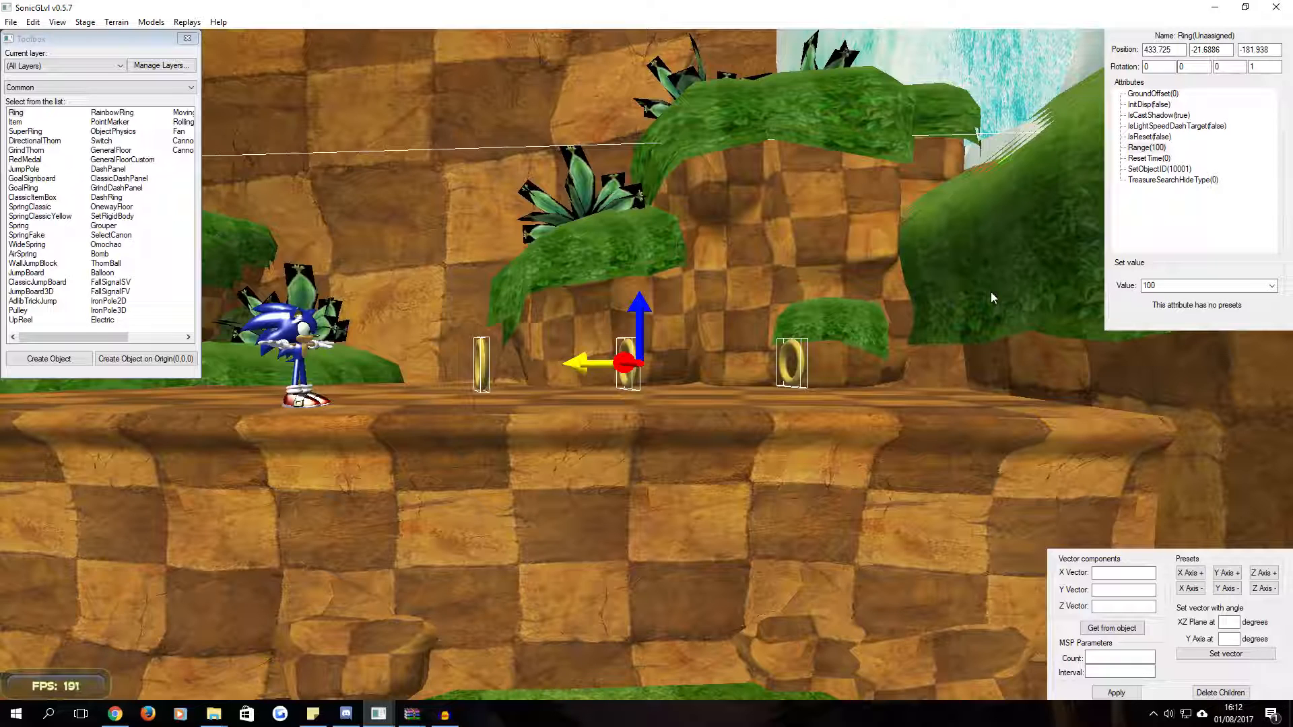
pyautogui.moveTo(952, 292); pyautogui.dragTo(1024, 295, button='middle')
pyautogui.doubleClick(1168, 285)
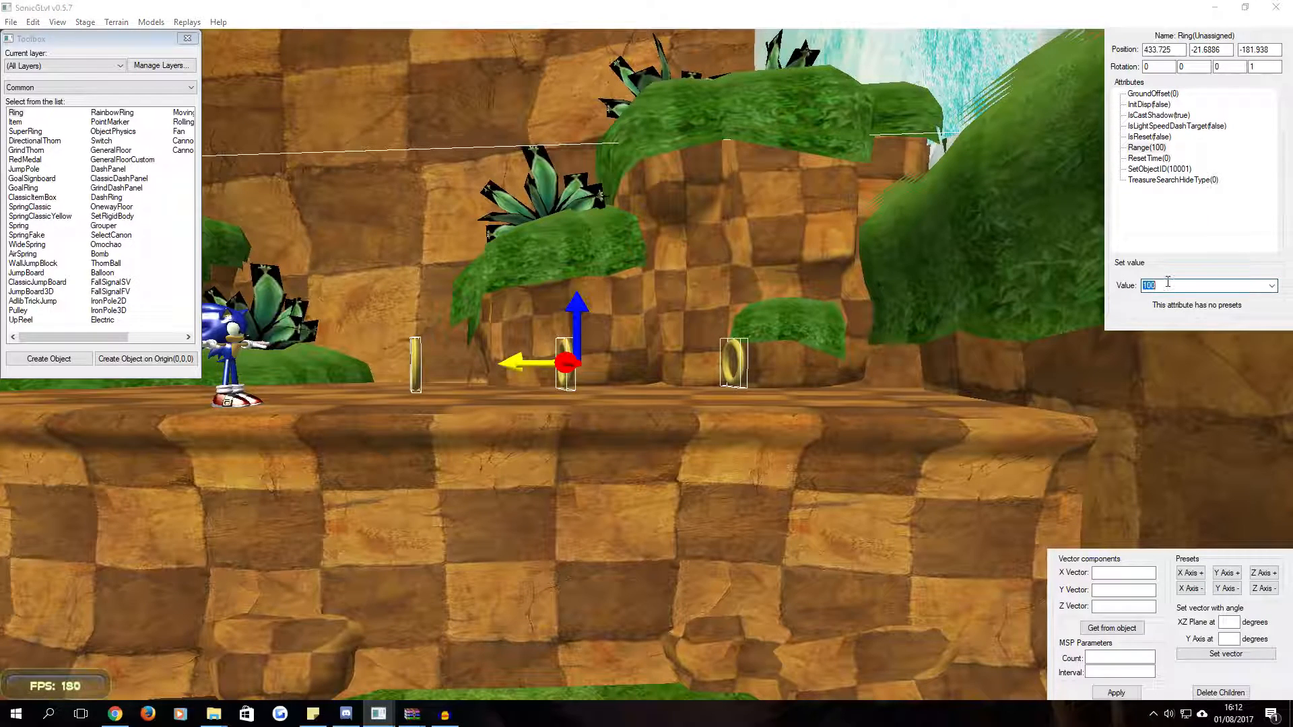
pyautogui.write('300')
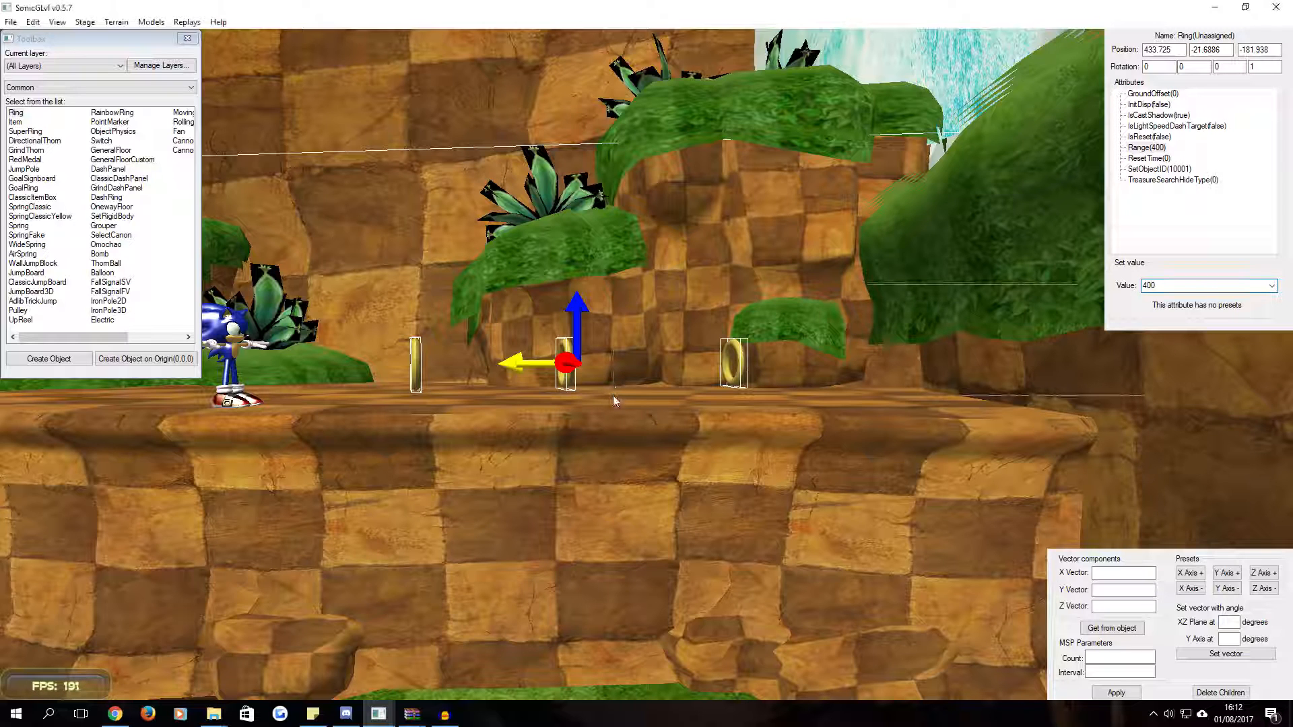
pyautogui.moveTo(616, 416); pyautogui.dragTo(653, 435, button='middle')
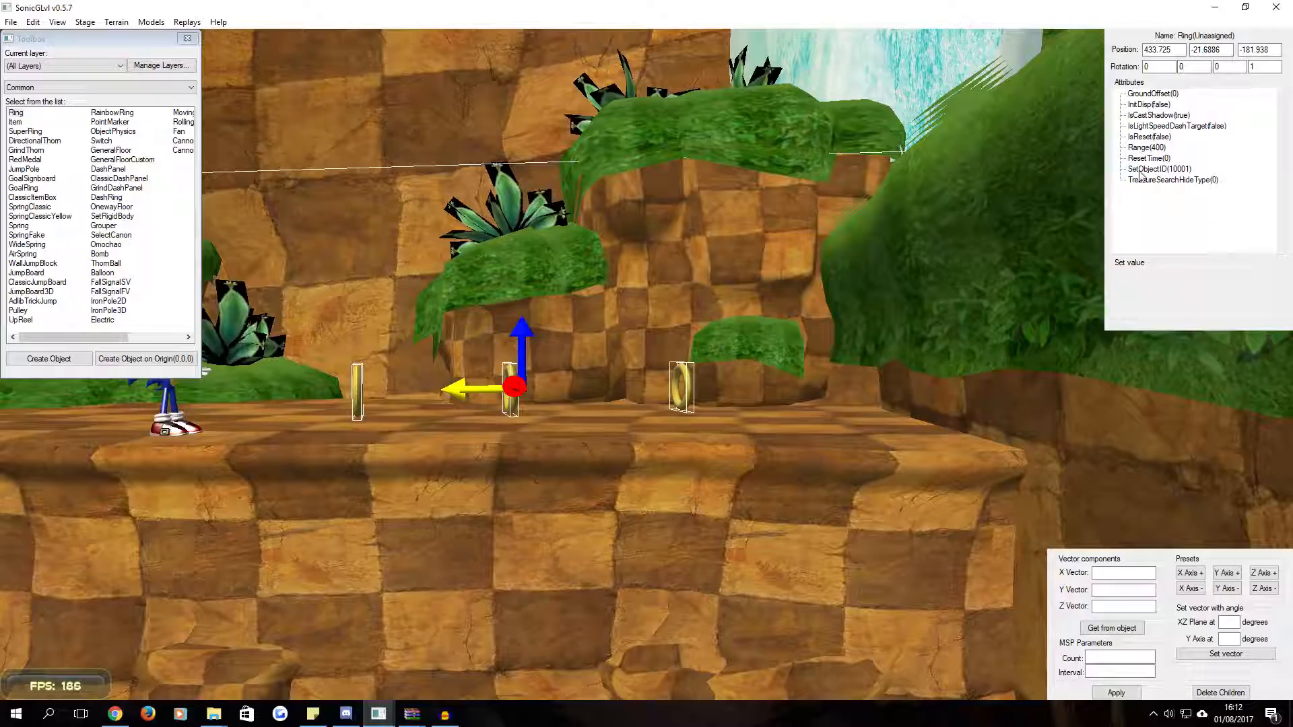
# Shift the second ring sideways across the ledge, to an X position of about 434.2
pyautogui.moveTo(741, 372); pyautogui.dragTo(646, 365, button='middle')
pyautogui.moveTo(646, 366); pyautogui.dragTo(588, 483, button='right')
pyautogui.scroll(-5, 624, 453)
pyautogui.scroll(4, 745, 465)
pyautogui.moveTo(745, 465); pyautogui.dragTo(689, 451, button='middle')
pyautogui.scroll(4, 689, 451)
pyautogui.moveTo(693, 498); pyautogui.dragTo(578, 540, button='middle')
pyautogui.scroll(-4, 774, 544)
pyautogui.scroll(4, 774, 511)
pyautogui.click(519, 406)
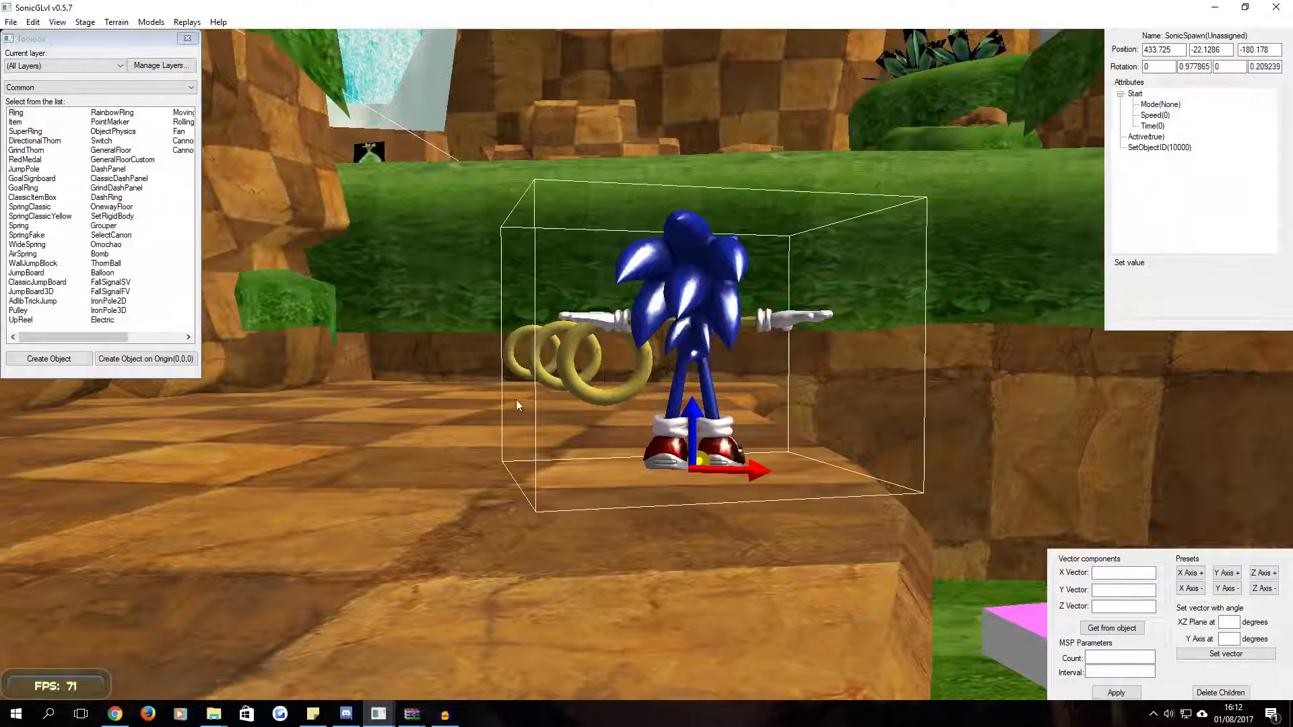
pyautogui.click(548, 358)
pyautogui.moveTo(499, 356); pyautogui.dragTo(532, 361)
# Shift the farthest ring sideways to an X position of about 434.93 and fine-tune the middle ring, forming a diagonal line
pyautogui.moveTo(627, 380); pyautogui.dragTo(561, 380, button='middle')
pyautogui.click(497, 353)
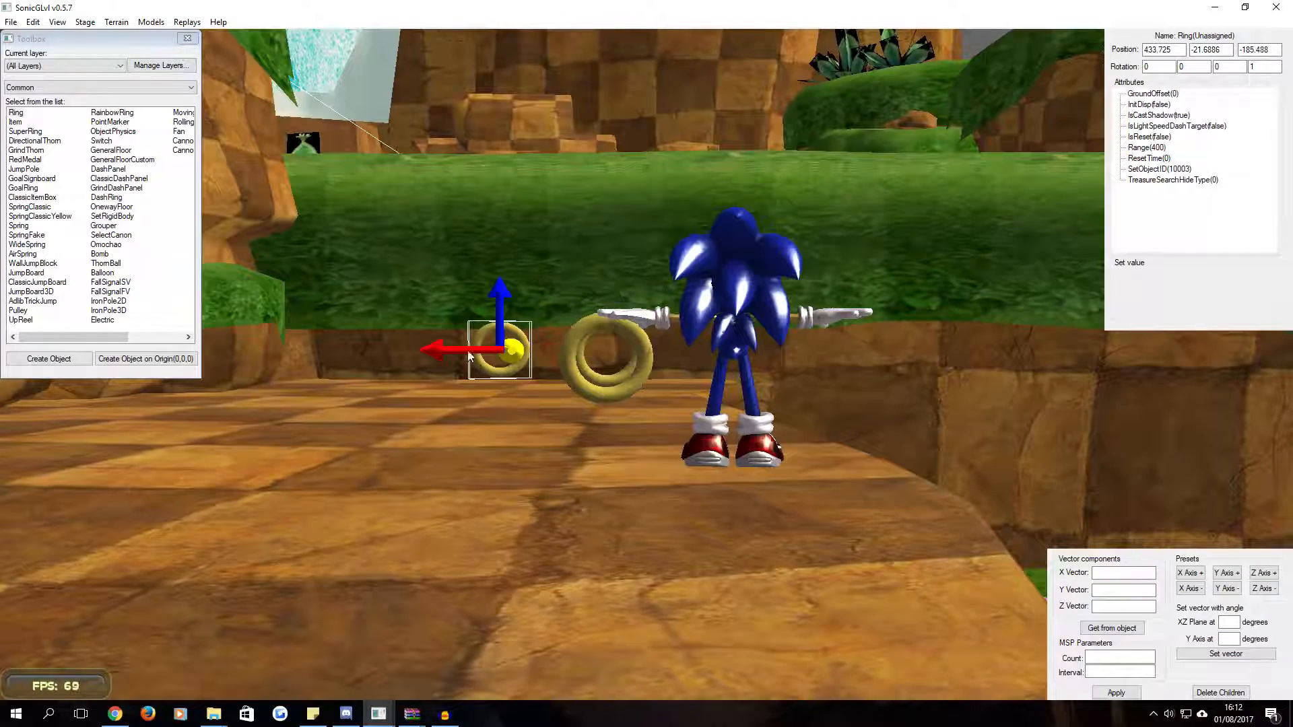
pyautogui.moveTo(466, 350); pyautogui.dragTo(533, 346)
pyautogui.moveTo(607, 377); pyautogui.dragTo(597, 426, button='middle')
pyautogui.scroll(3, 590, 454)
pyautogui.click(591, 409)
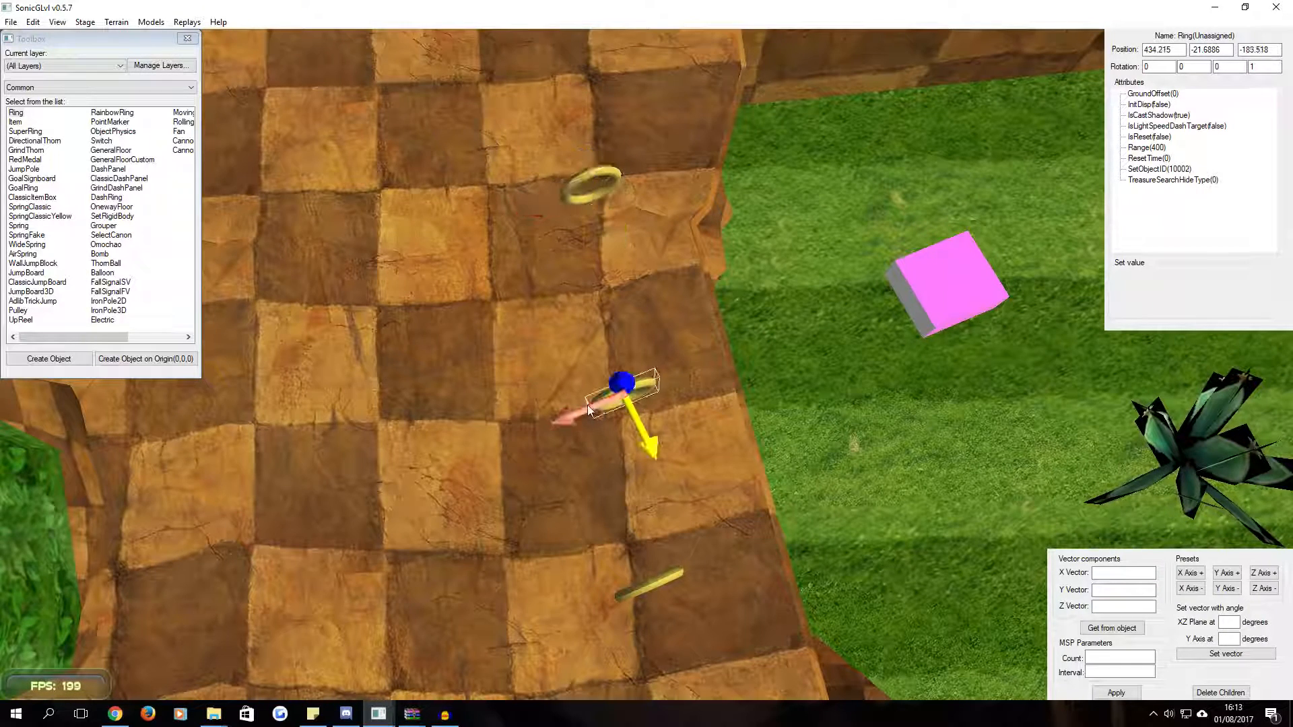
pyautogui.click(565, 190)
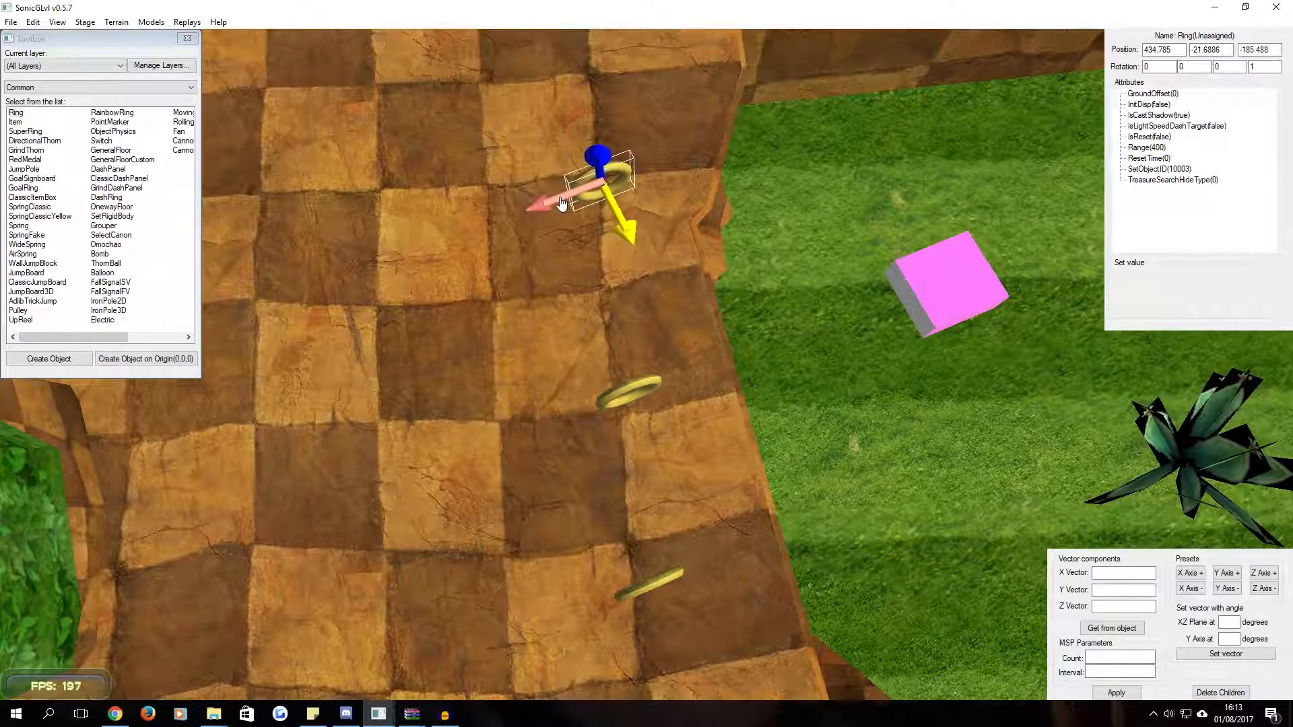
pyautogui.click(547, 239)
# Examine the area beyond the rings, inspecting the red WideSpring and the pink ObjectPhysics block beside it
pyautogui.moveTo(529, 406); pyautogui.dragTo(524, 58, button='middle')
pyautogui.moveTo(556, 341); pyautogui.dragTo(634, 362, button='middle')
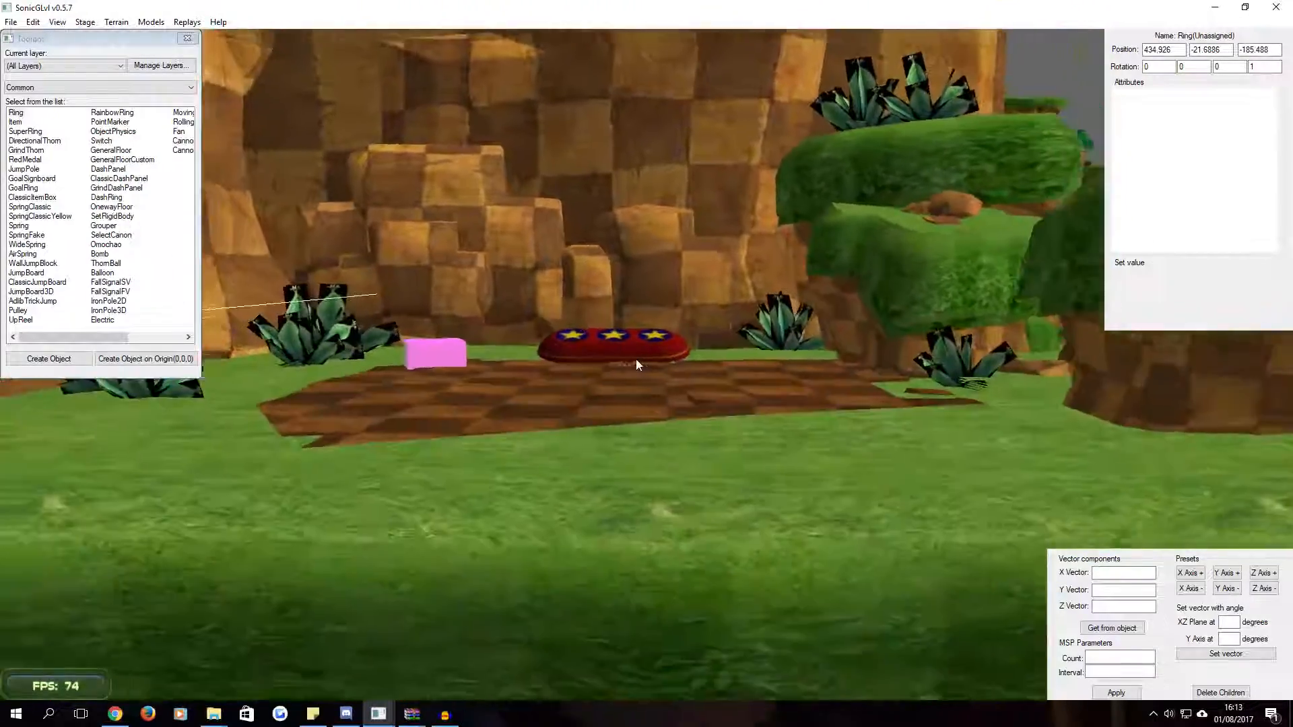
pyautogui.scroll(3, 635, 362)
pyautogui.scroll(-5, 634, 362)
pyautogui.keyDown('shift'); pyautogui.moveTo(640, 435); pyautogui.dragTo(656, 419, button='middle'); pyautogui.keyUp('shift')
pyautogui.scroll(4, 652, 408)
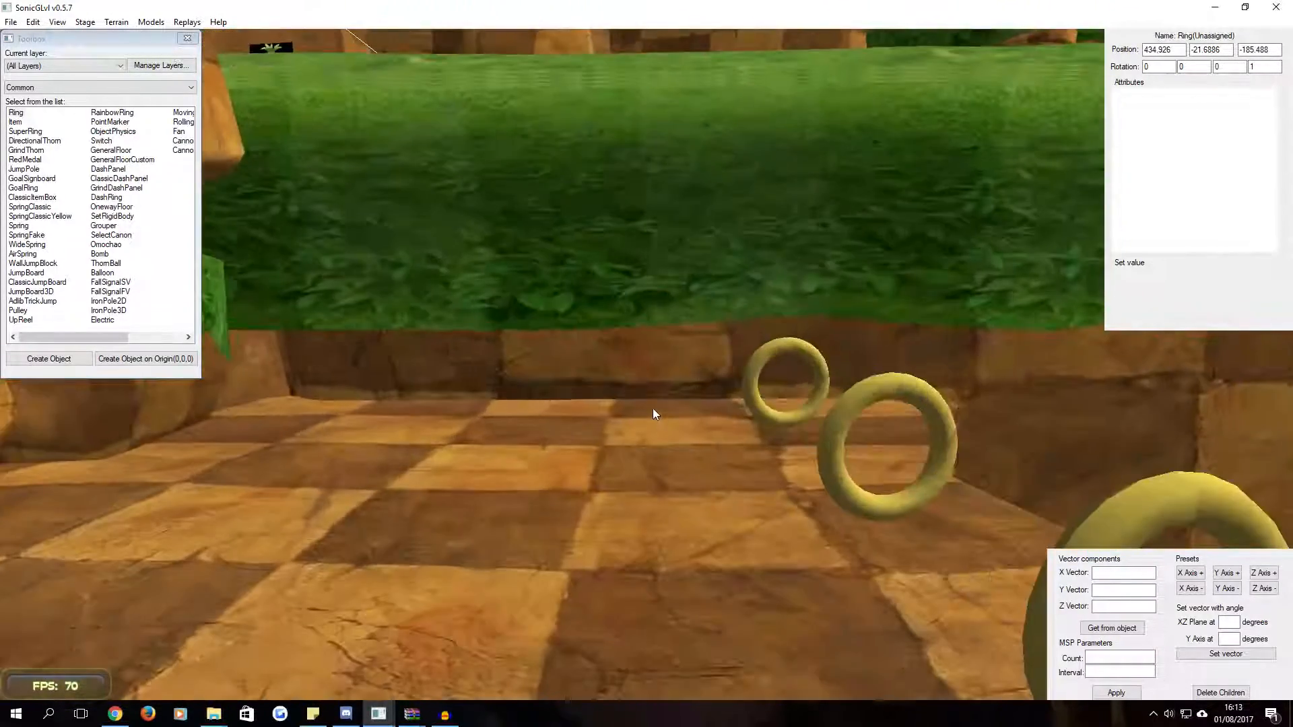
pyautogui.keyDown('shift'); pyautogui.moveTo(572, 297); pyautogui.dragTo(547, 365, button='middle'); pyautogui.keyUp('shift')
pyautogui.scroll(-5, 527, 301)
pyautogui.scroll(2, 547, 365)
pyautogui.click(543, 428)
pyautogui.keyDown('shift'); pyautogui.moveTo(543, 428); pyautogui.dragTo(596, 437, button='middle'); pyautogui.keyUp('shift')
pyautogui.scroll(3, 674, 439)
pyautogui.scroll(-5, 674, 439)
pyautogui.keyDown('shift'); pyautogui.moveTo(674, 448); pyautogui.dragTo(640, 396, button='middle'); pyautogui.keyUp('shift')
pyautogui.scroll(2, 667, 408)
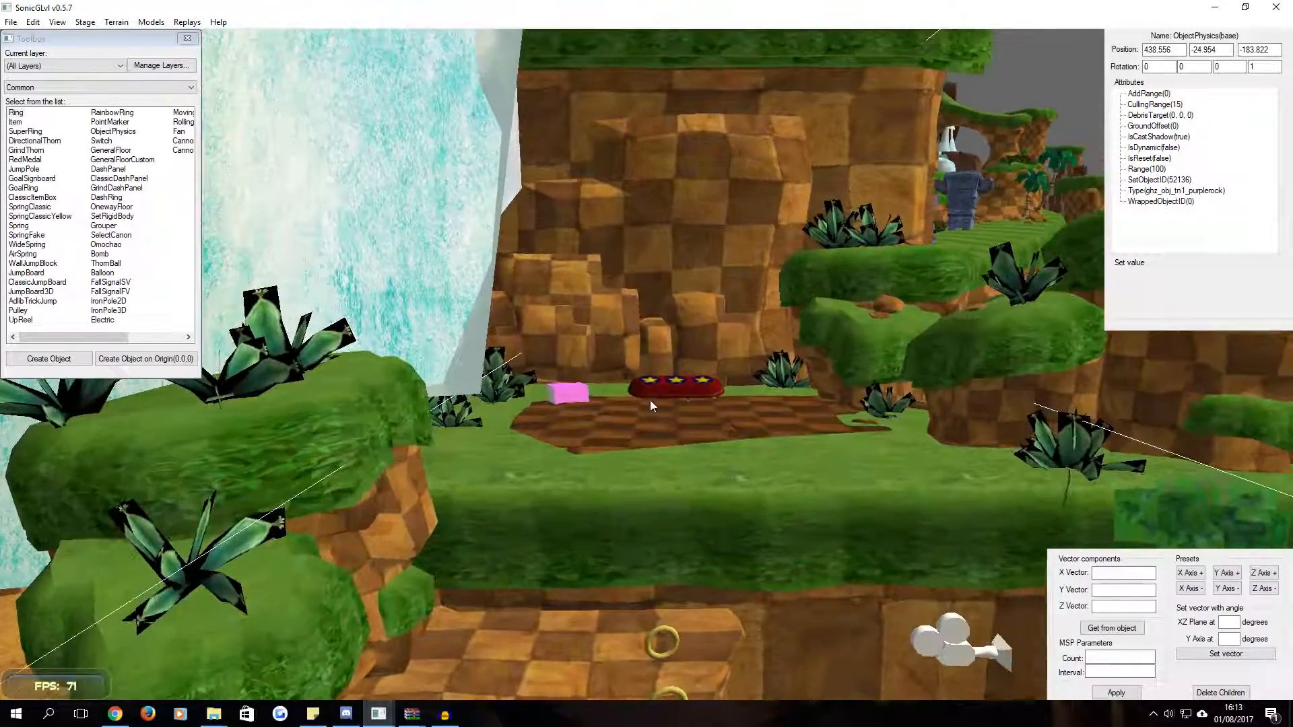
pyautogui.scroll(5, 564, 394)
pyautogui.scroll(-5, 579, 303)
pyautogui.scroll(5, 592, 337)
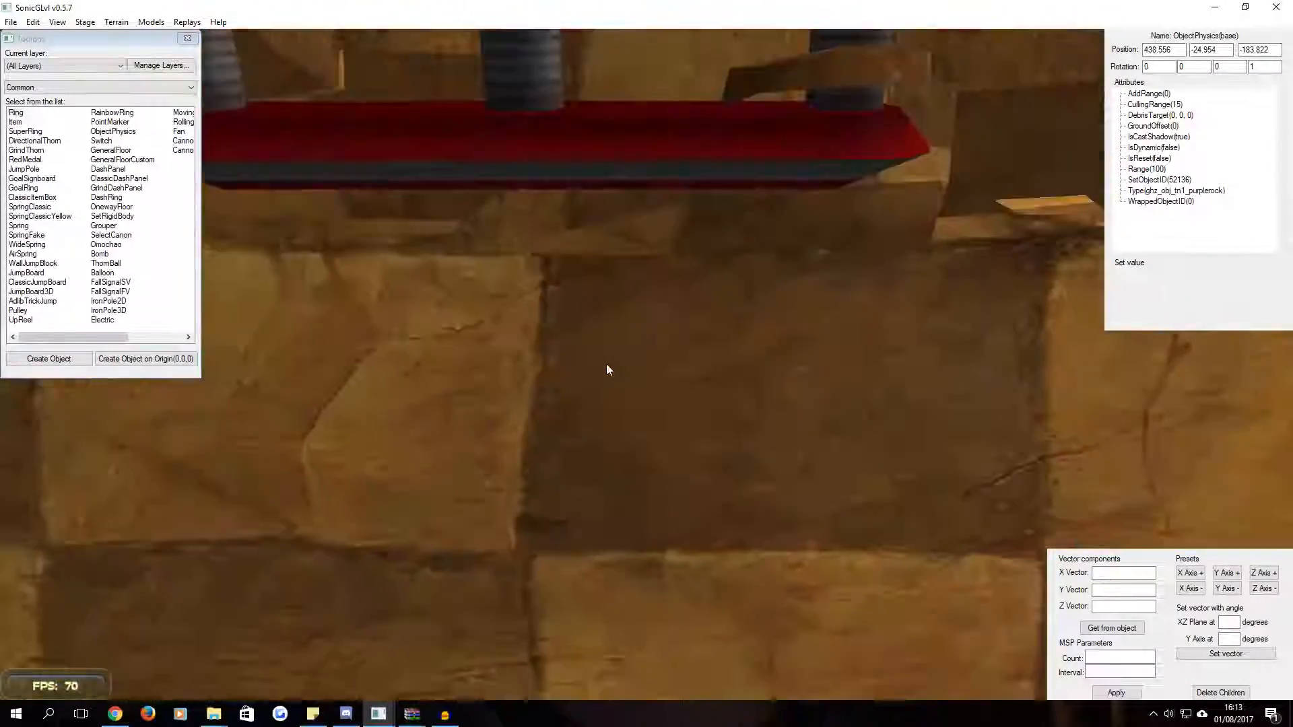
pyautogui.scroll(-2, 607, 360)
pyautogui.click(626, 390)
pyautogui.scroll(-3, 632, 399)
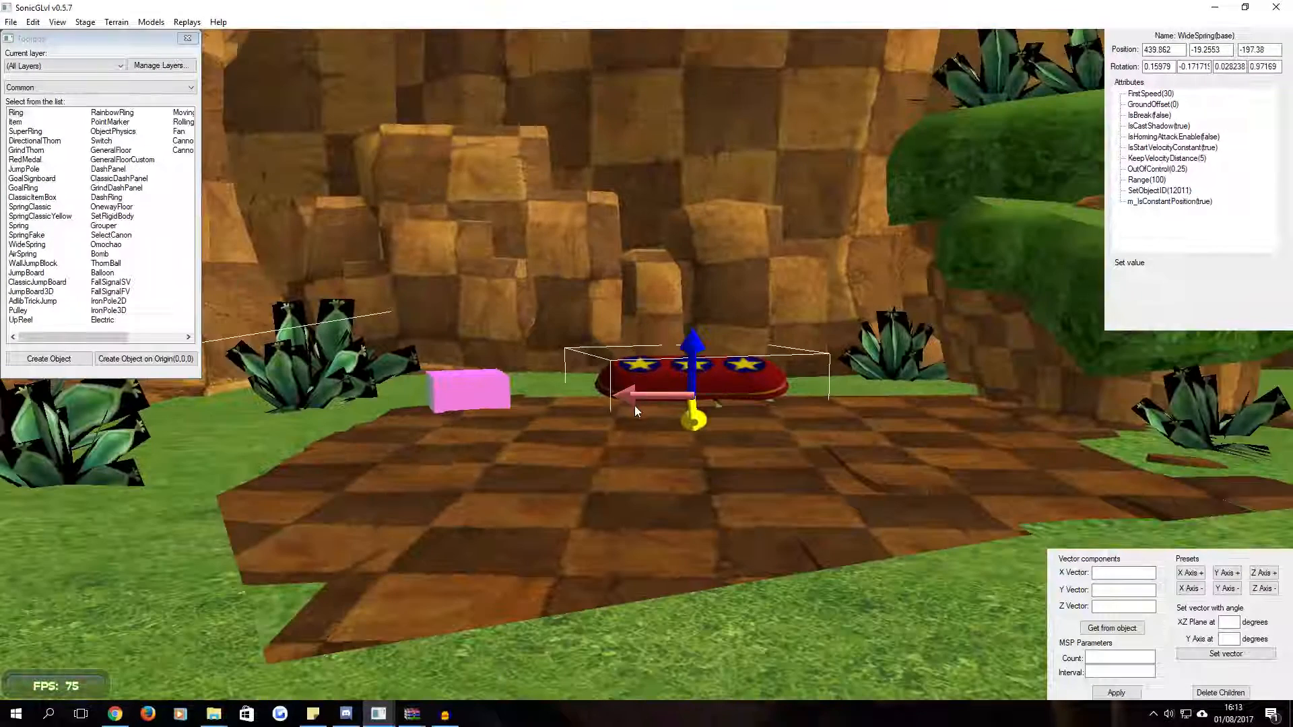
pyautogui.scroll(1, 644, 426)
pyautogui.click(455, 399)
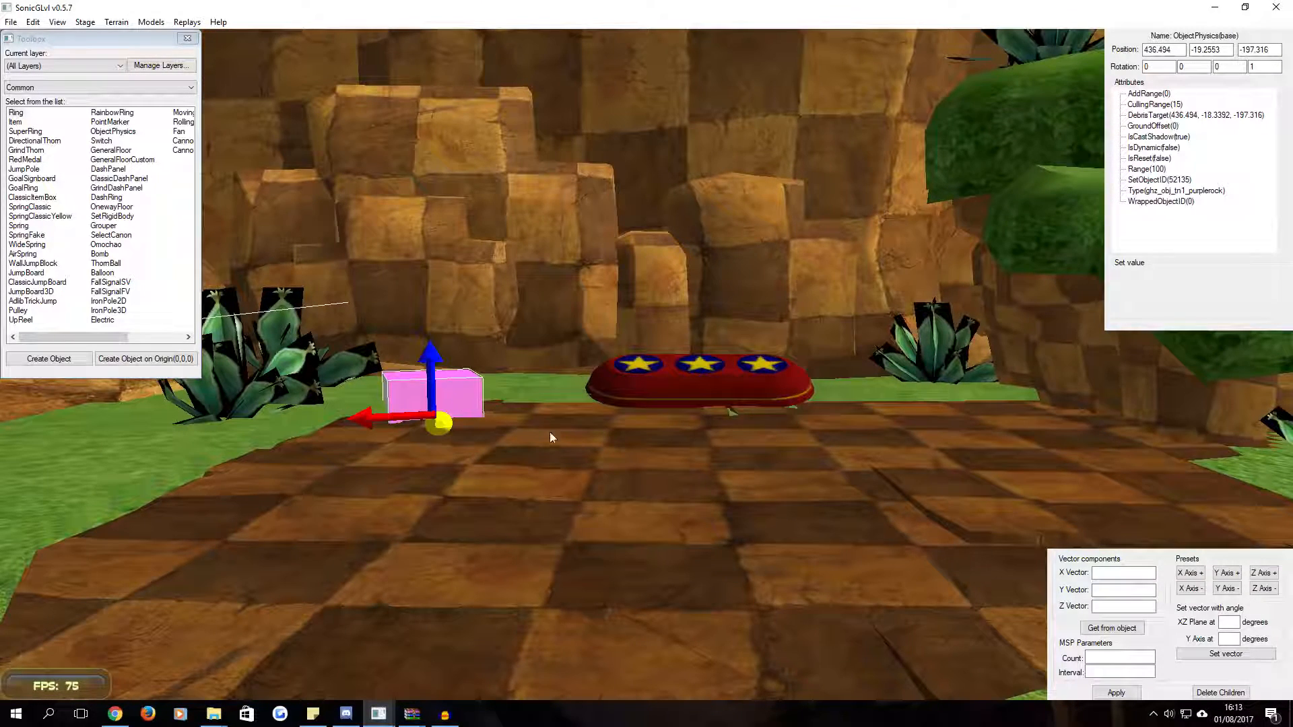
# Set the FirstSpeed attribute of the red WideSpring to 40
pyautogui.click(649, 366)
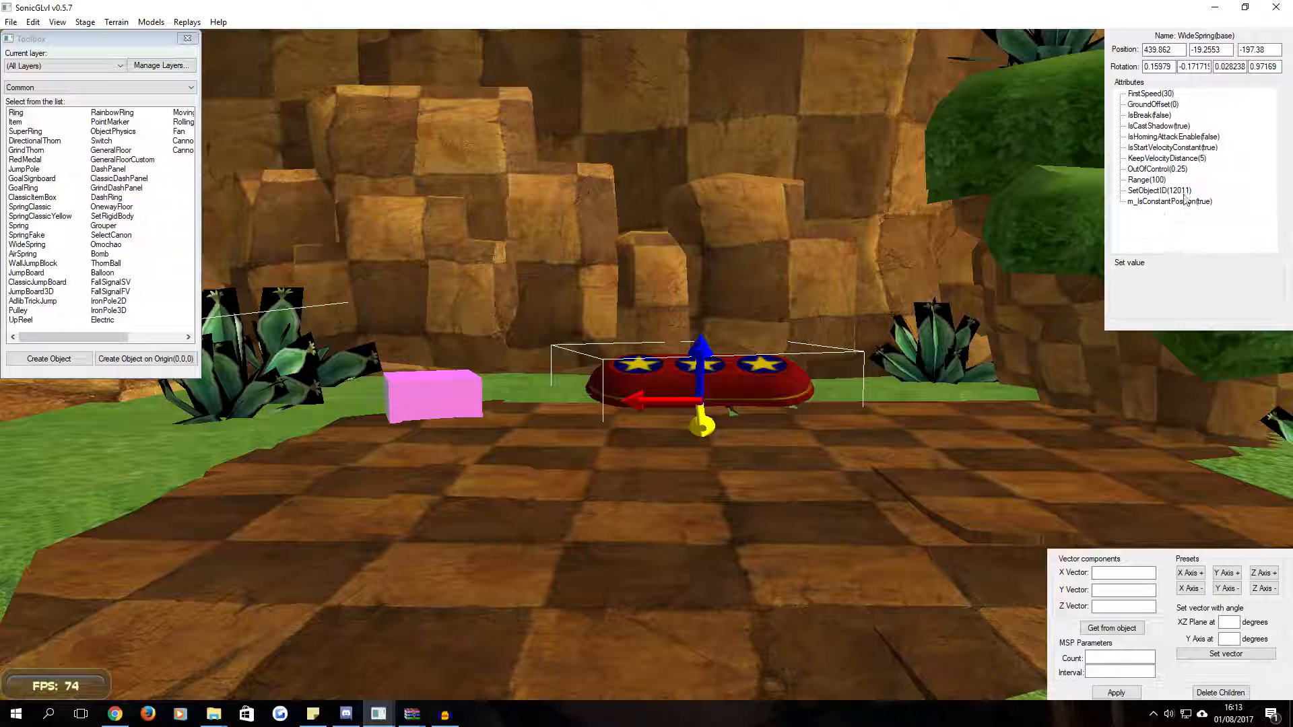
pyautogui.click(1138, 94)
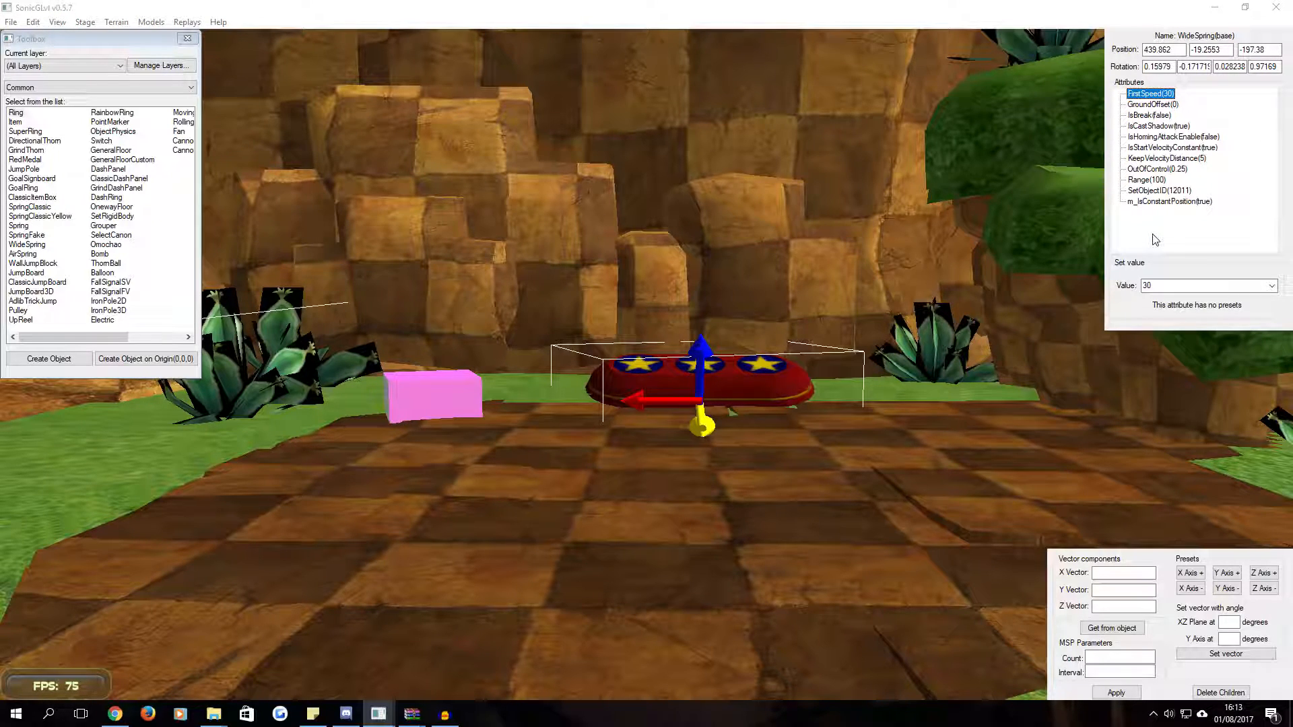
pyautogui.click(1182, 287)
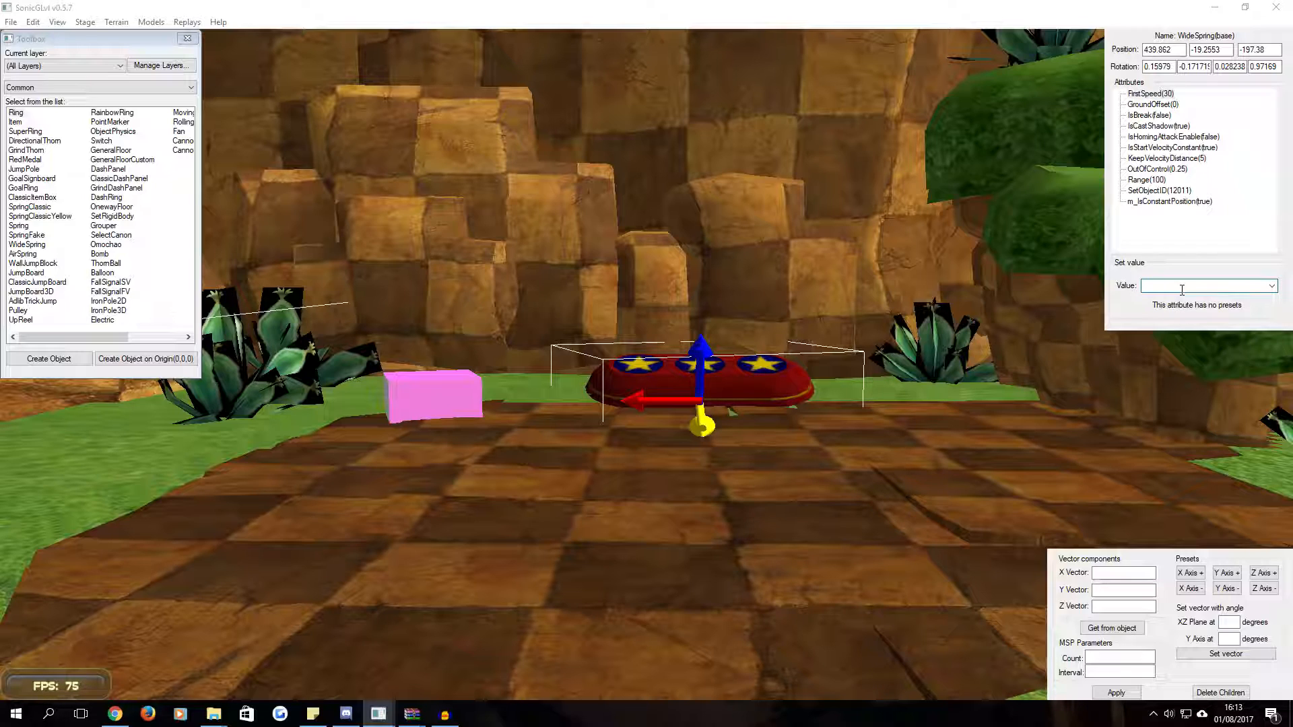
pyautogui.click(1154, 94)
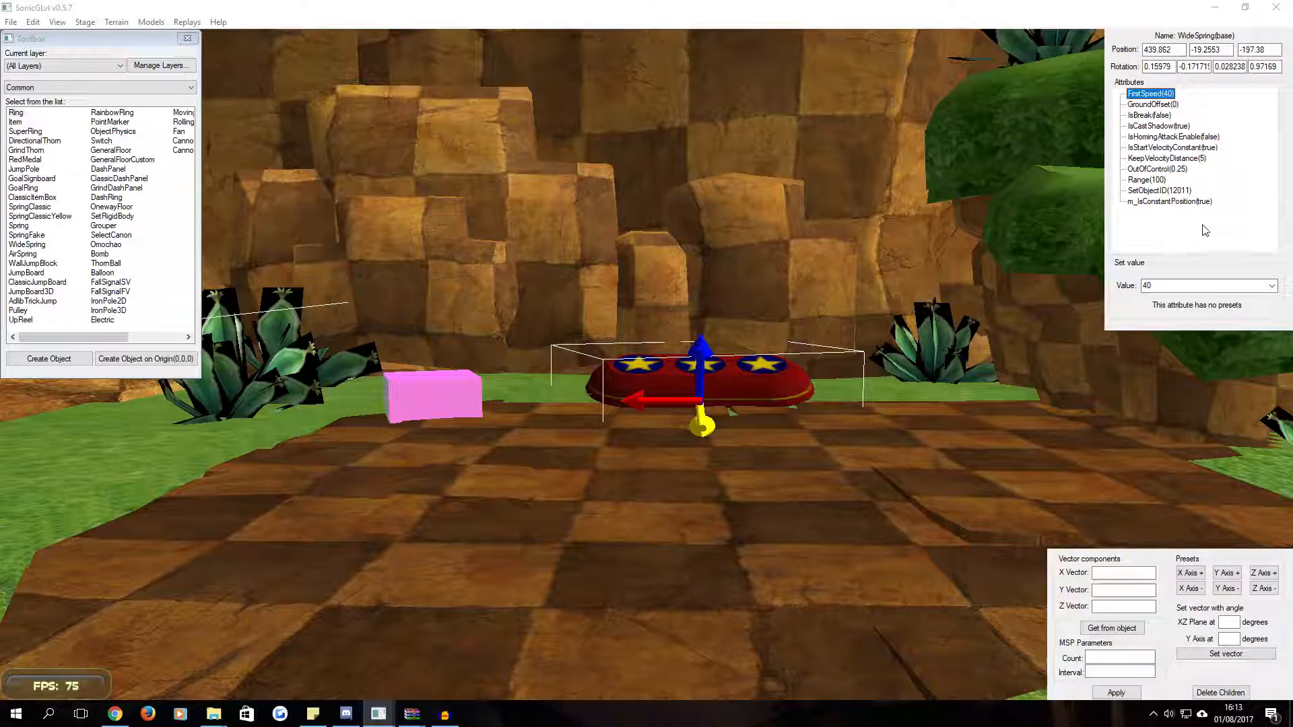
# Check the WideSpring's GroundOffset, IsBreak, IsCastShadow, IsHomingAttackEnable, KeepVelocityDistance, OutOfControl and Range attributes
pyautogui.click(1153, 108)
pyautogui.click(1155, 116)
pyautogui.click(1151, 128)
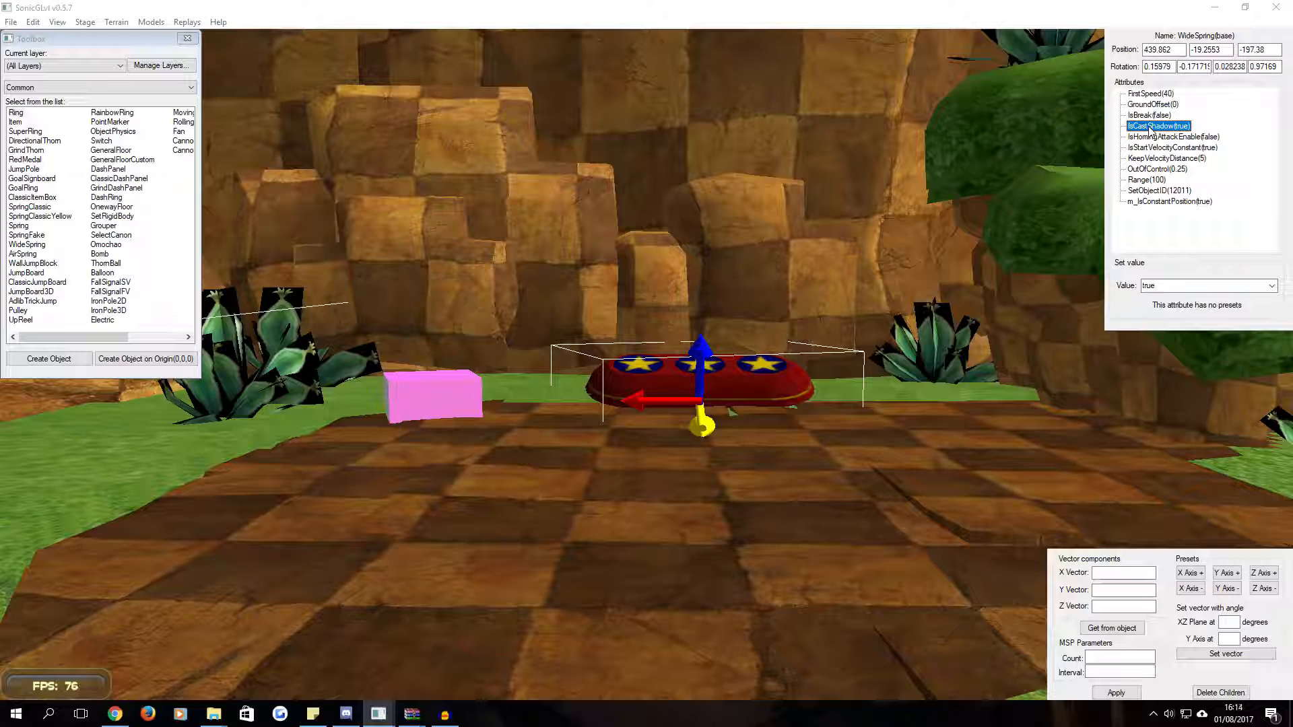
pyautogui.click(1175, 138)
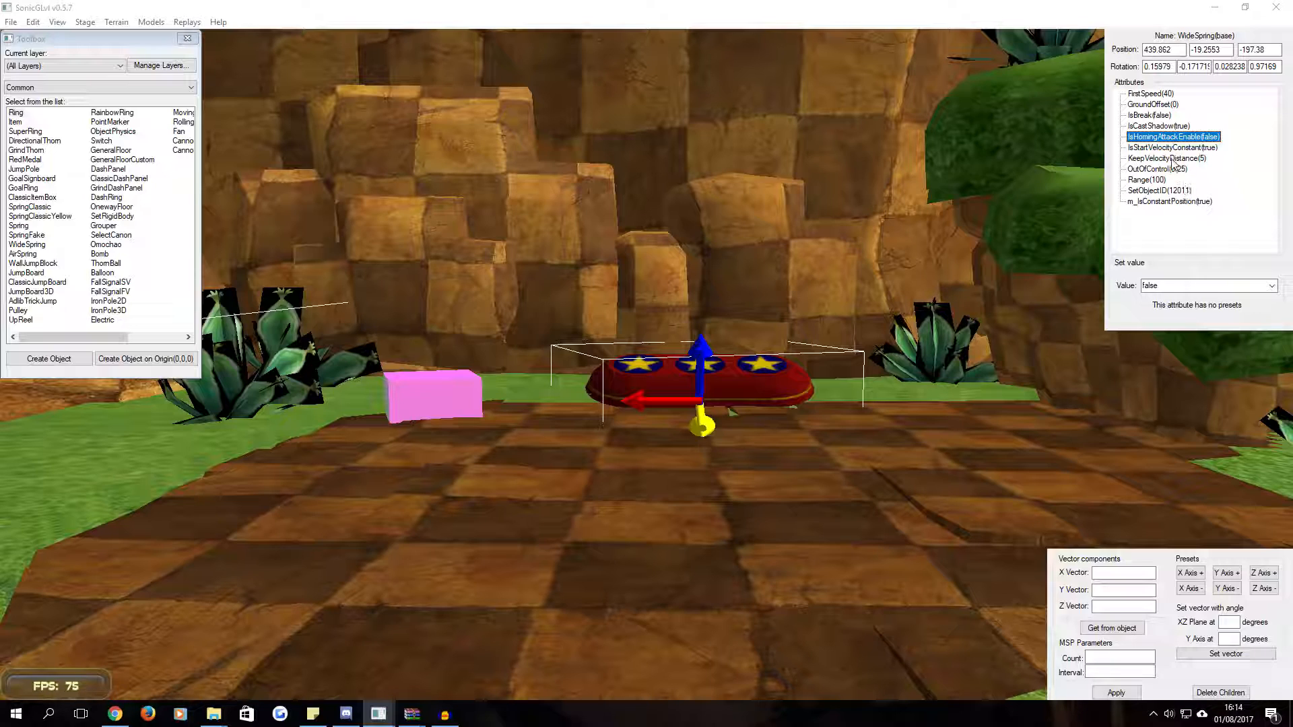
pyautogui.click(1172, 159)
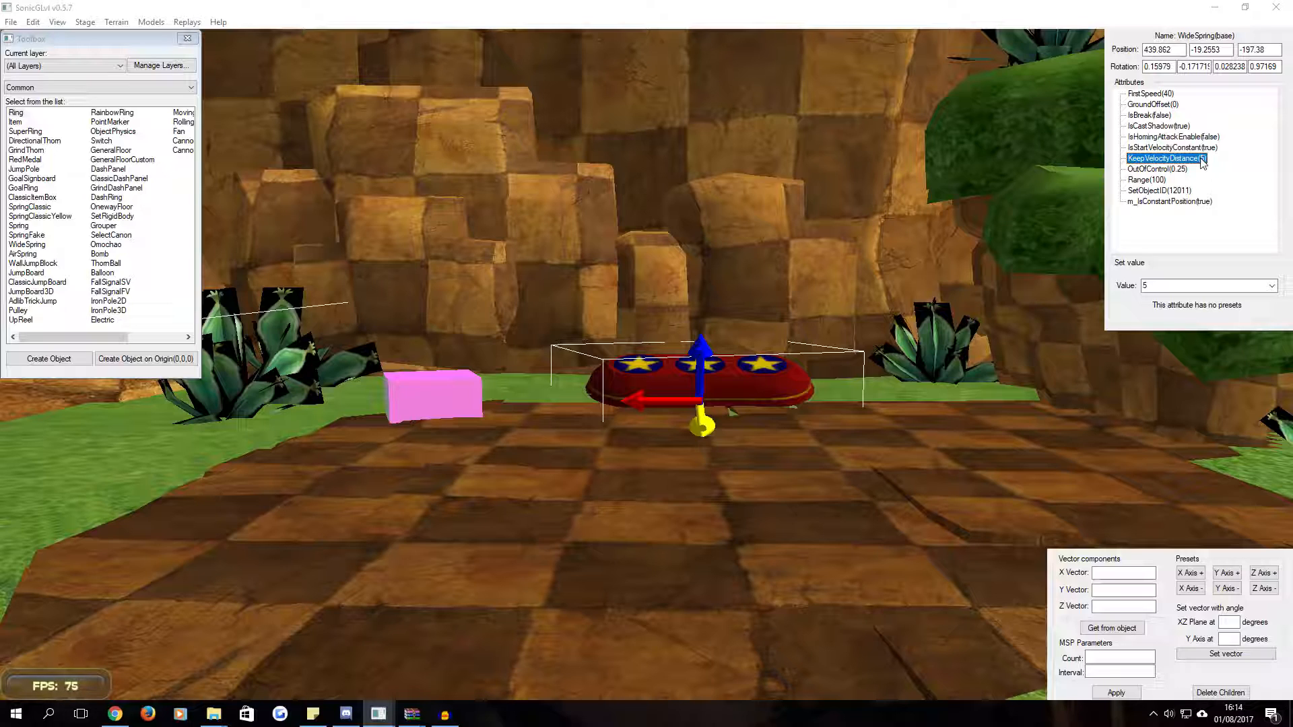
pyautogui.click(1157, 169)
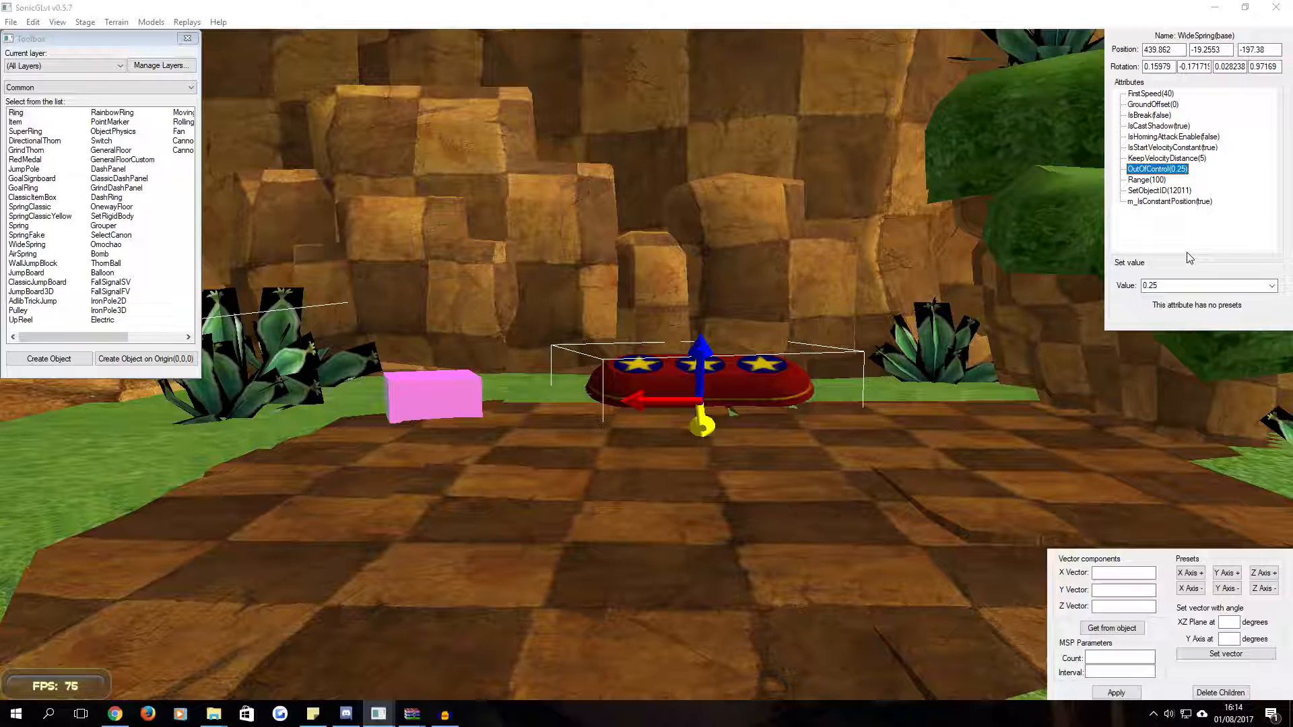
pyautogui.click(1176, 285)
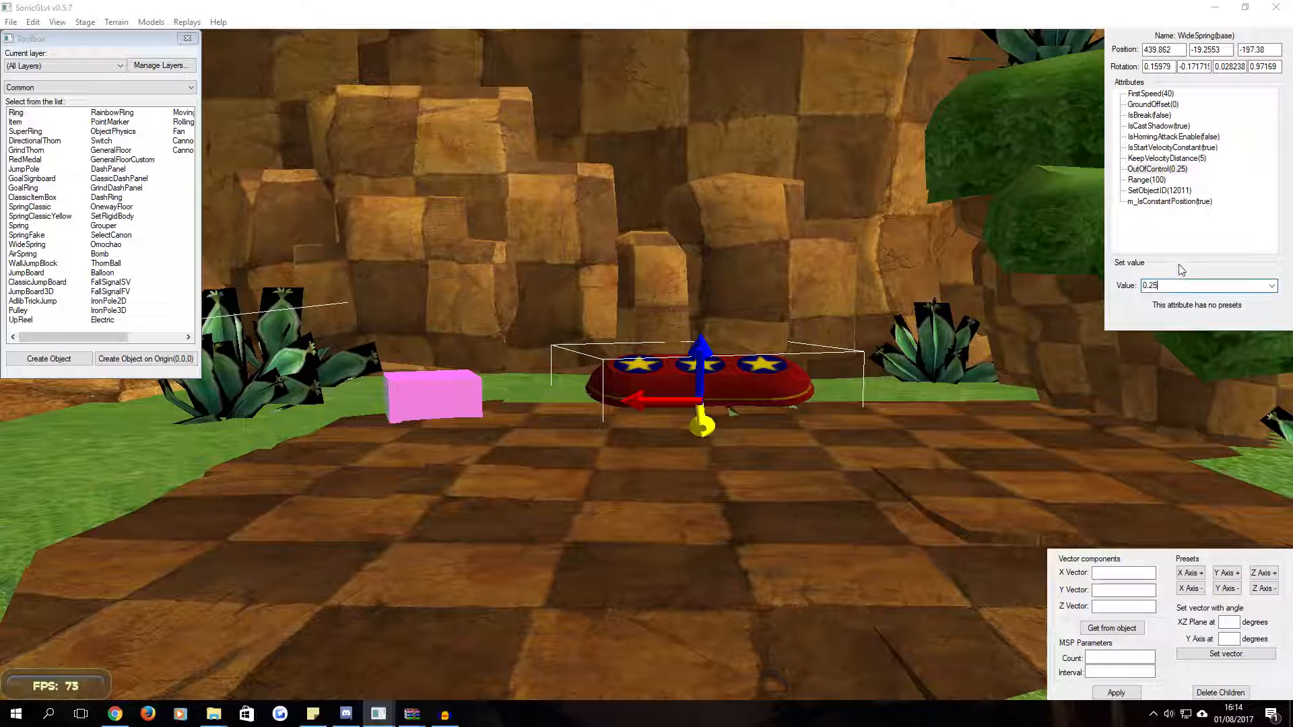
pyautogui.click(1153, 180)
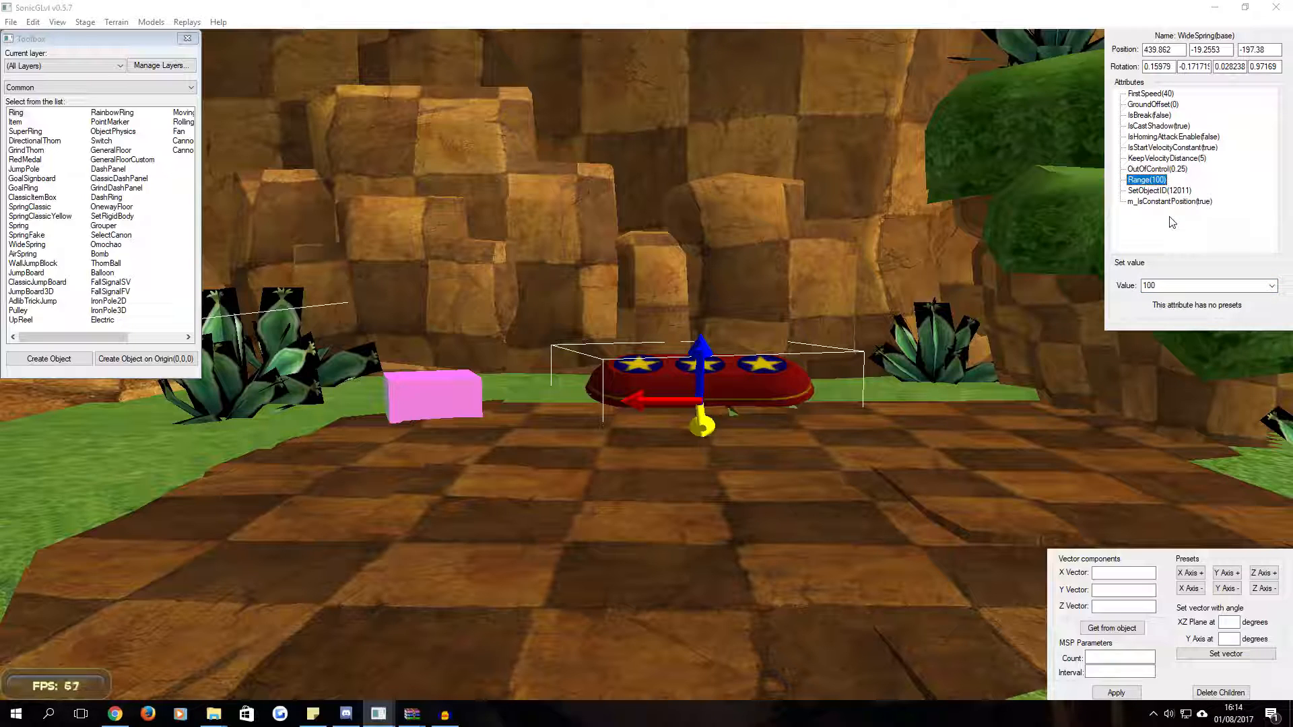
# Review the red WideSpring from a shifted angle and recheck its FirstSpeed attribute
pyautogui.click(933, 248)
pyautogui.moveTo(827, 248); pyautogui.dragTo(800, 260, button='right')
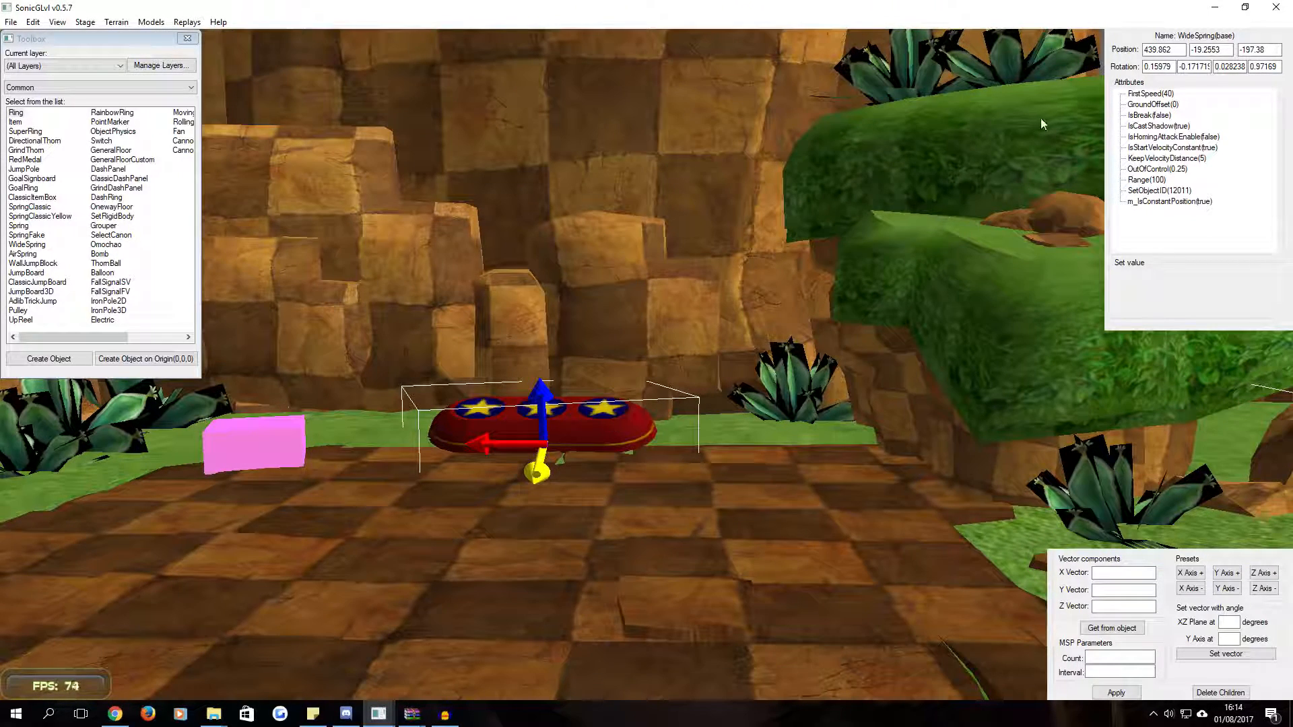
pyautogui.click(1151, 96)
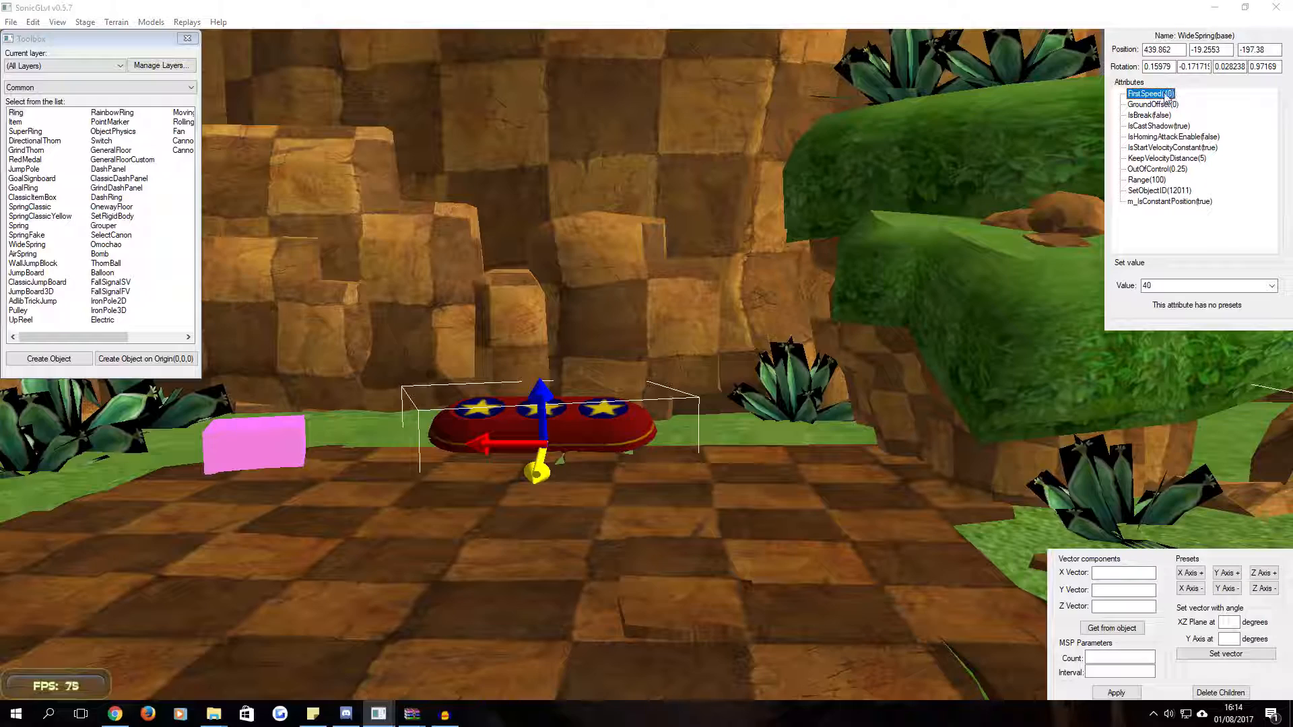
pyautogui.click(611, 252)
pyautogui.click(1134, 98)
pyautogui.click(345, 260)
# Examine the grass in front of the wooden bridge and look over the JumpPole, GoalRing, AirSpring and JumpBoard object types
pyautogui.moveTo(508, 218); pyautogui.dragTo(619, 392, button='middle')
pyautogui.scroll(6, 614, 404)
pyautogui.scroll(3, 616, 374)
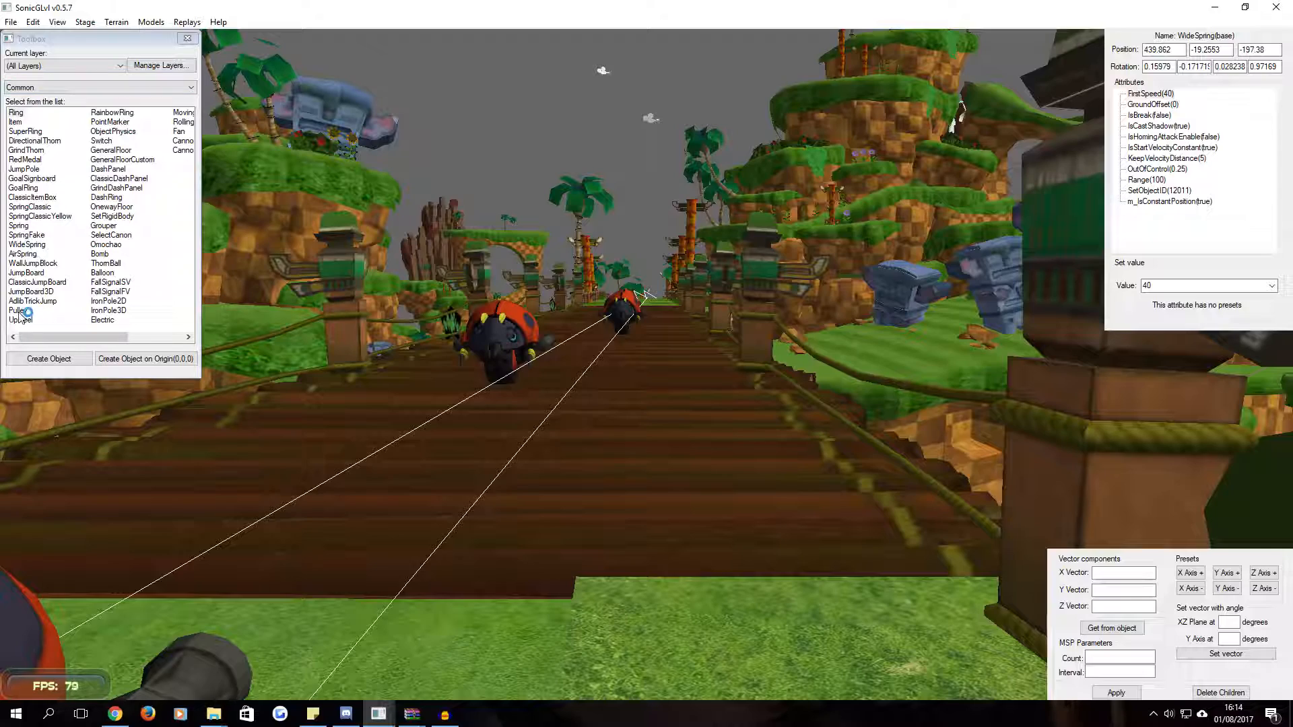
pyautogui.click(26, 272)
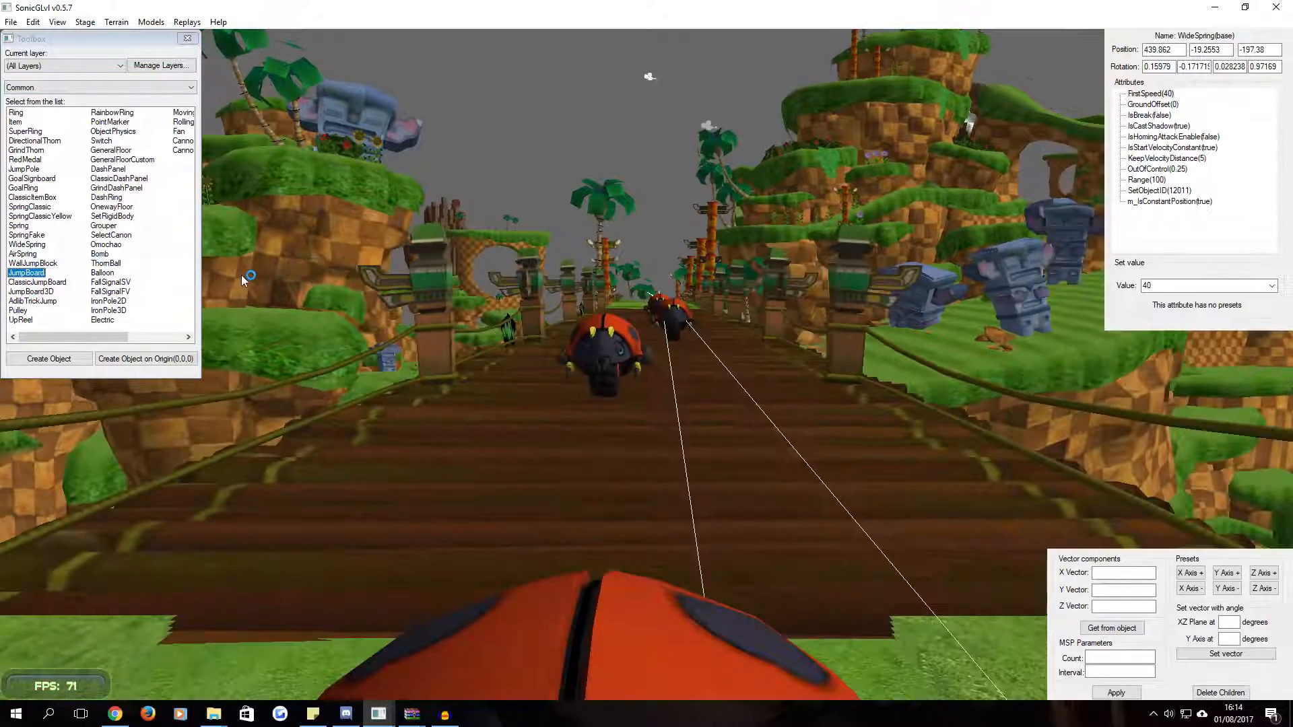
pyautogui.scroll(-4, 242, 275)
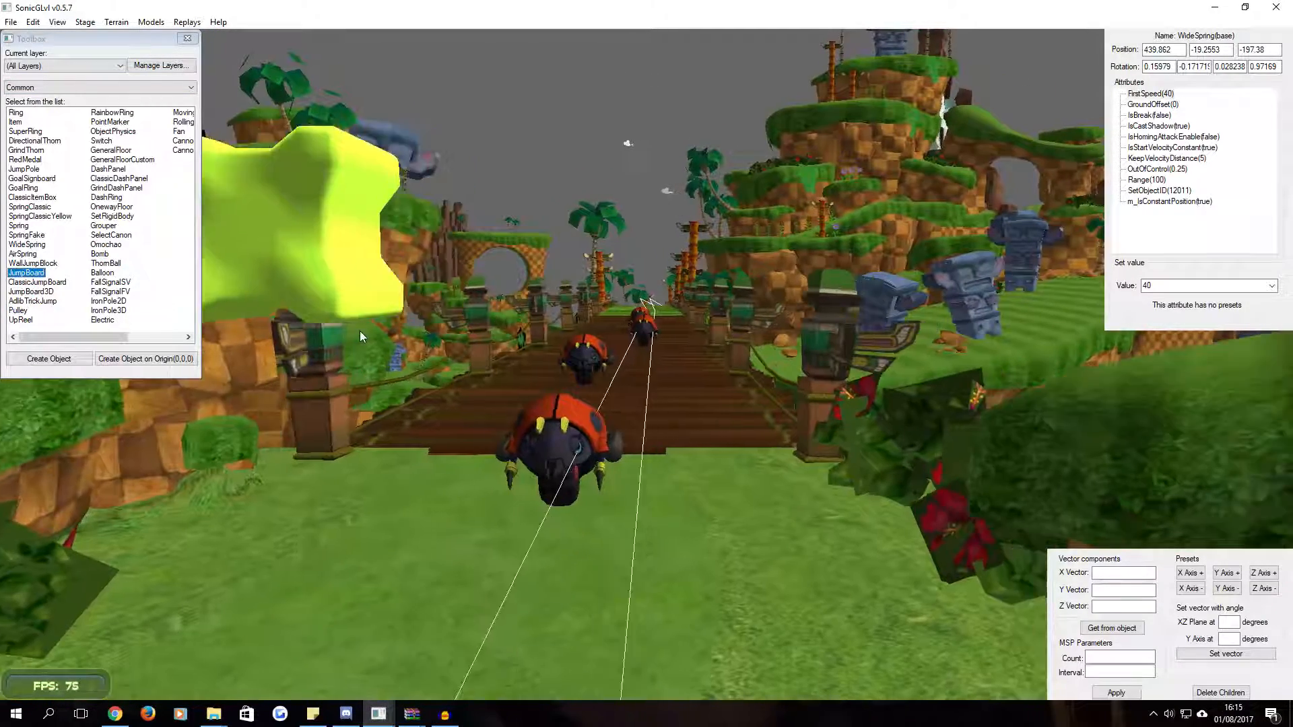
pyautogui.moveTo(361, 330); pyautogui.dragTo(352, 329, button='middle')
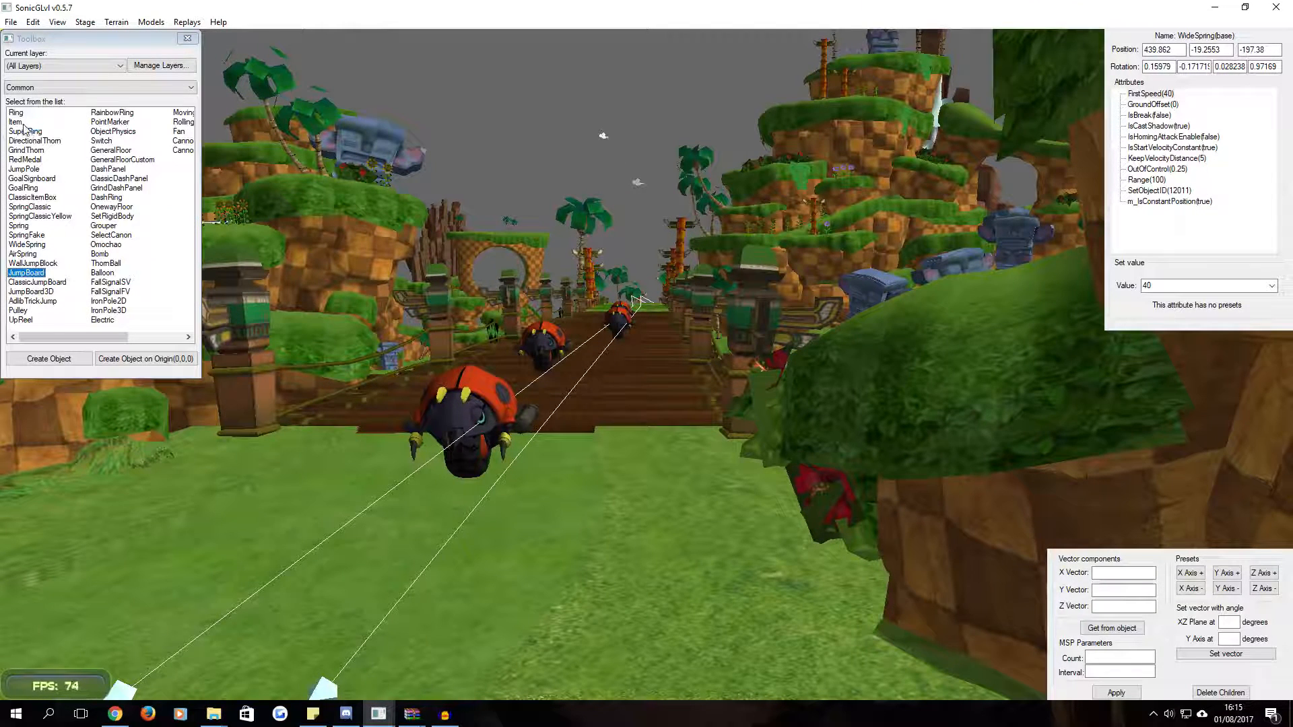
pyautogui.click(30, 167)
pyautogui.click(29, 188)
pyautogui.click(544, 544)
pyautogui.moveTo(546, 544); pyautogui.dragTo(539, 589, button='middle')
pyautogui.click(31, 256)
pyautogui.click(27, 273)
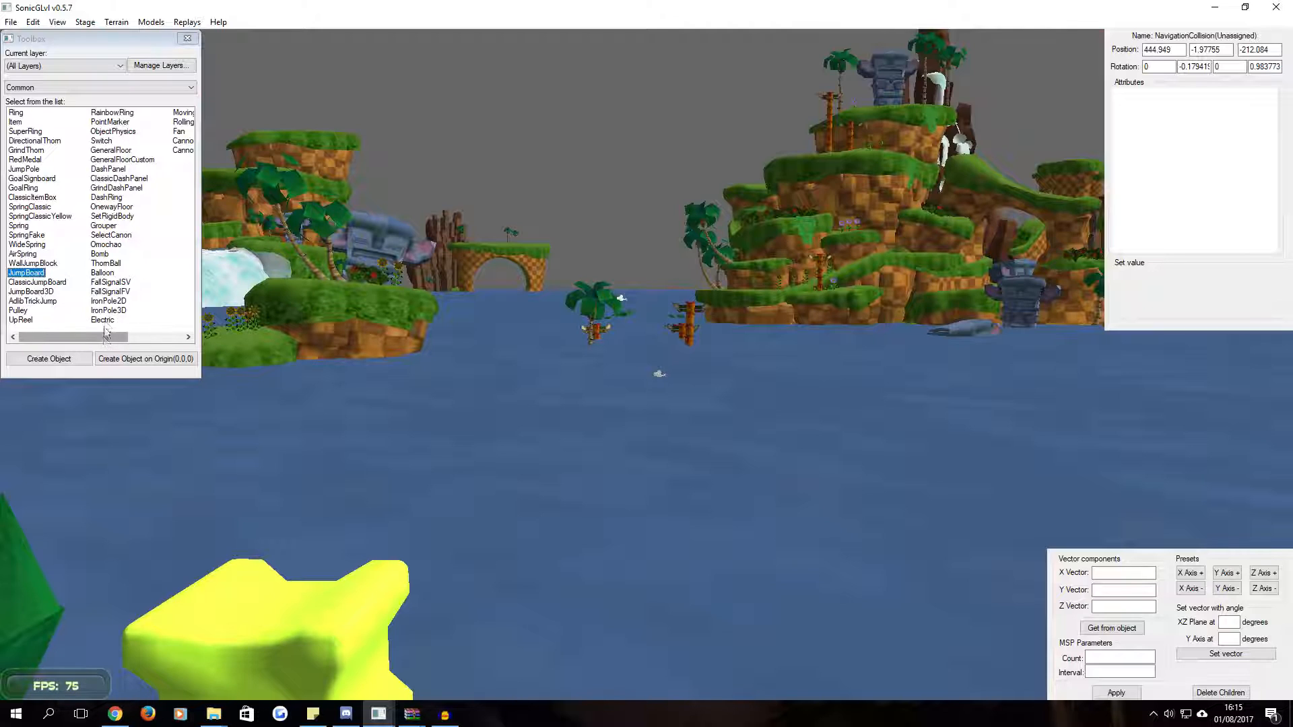
# Create a DashPanel object from the Common category in front of the wooden bridge
pyautogui.click(108, 169)
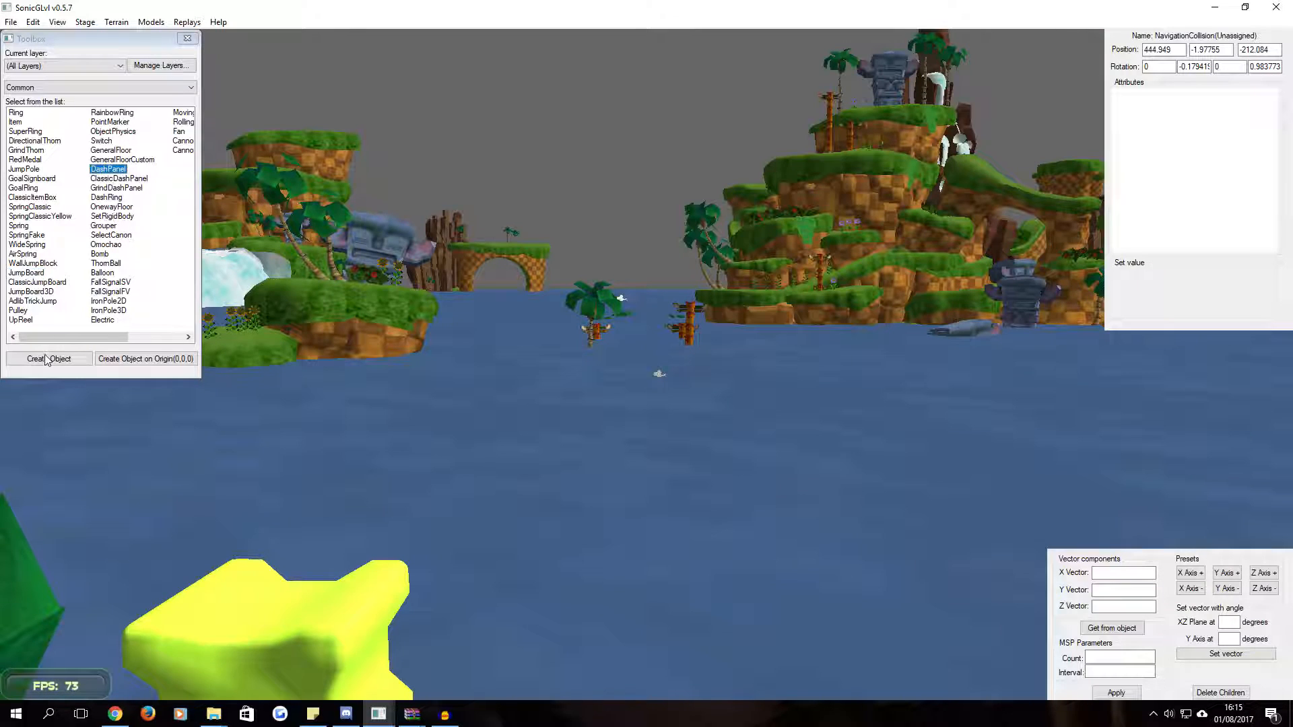
pyautogui.click(67, 359)
pyautogui.moveTo(623, 345); pyautogui.dragTo(615, 626)
pyautogui.scroll(-3, 596, 490)
pyautogui.moveTo(596, 490); pyautogui.dragTo(598, 543, button='middle')
pyautogui.scroll(3, 598, 543)
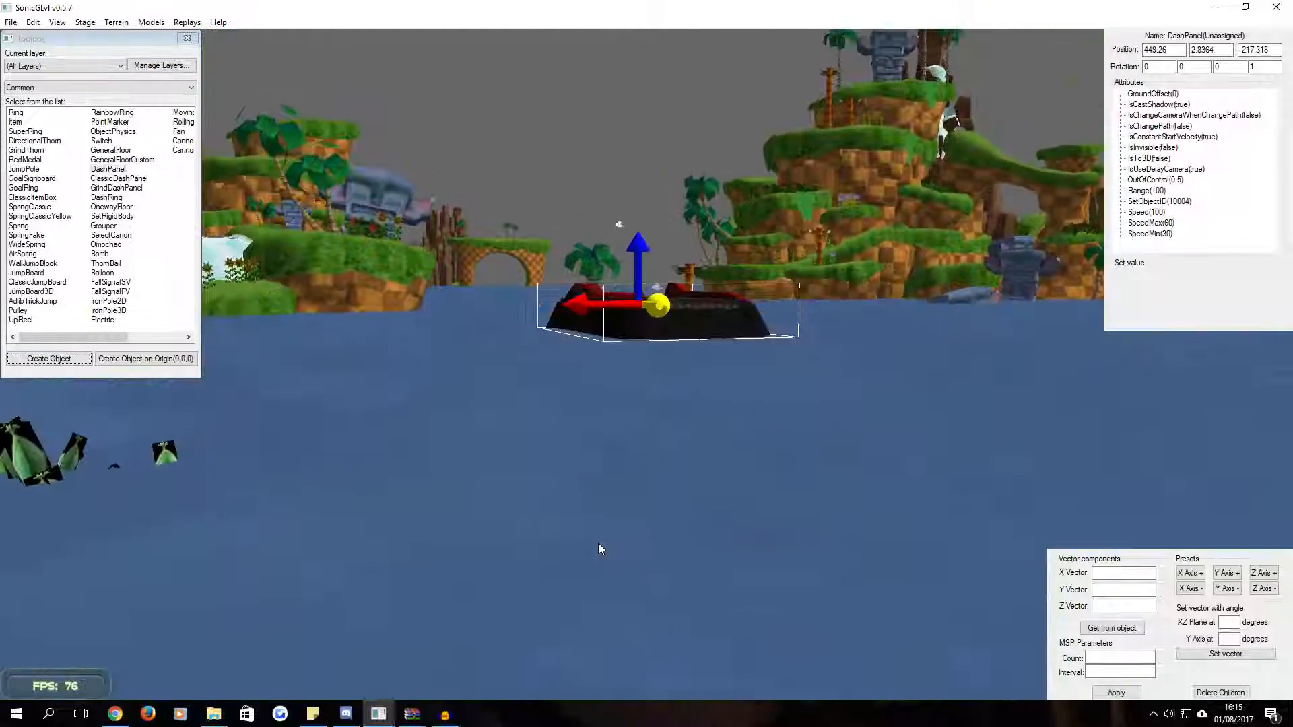
# Lower the new DashPanel toward the grass to a Y position of about -5.47
pyautogui.click(642, 304)
pyautogui.click(645, 318)
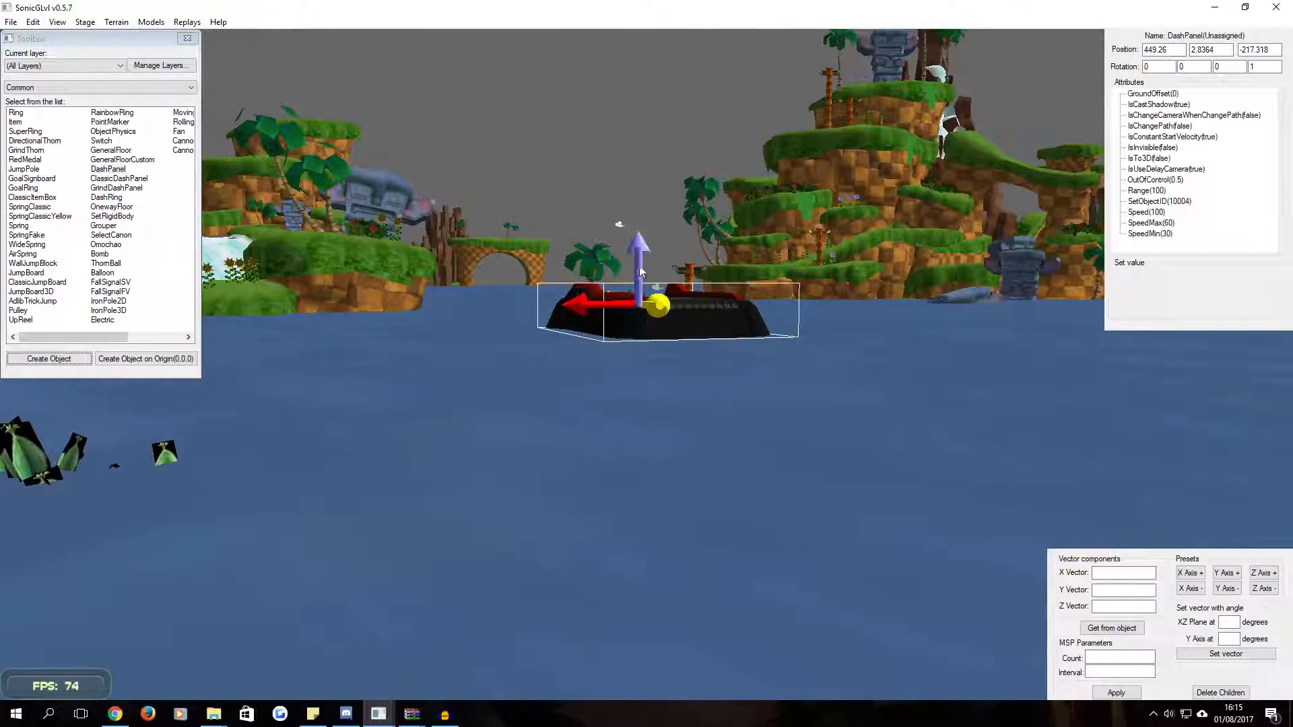
pyautogui.moveTo(639, 267); pyautogui.dragTo(637, 455)
pyautogui.moveTo(637, 454)
pyautogui.mouseDown(button='middle')
pyautogui.moveTo(636, 433)
pyautogui.moveTo(637, 452)
pyautogui.mouseUp(button='middle')
pyautogui.moveTo(635, 372); pyautogui.dragTo(639, 473)
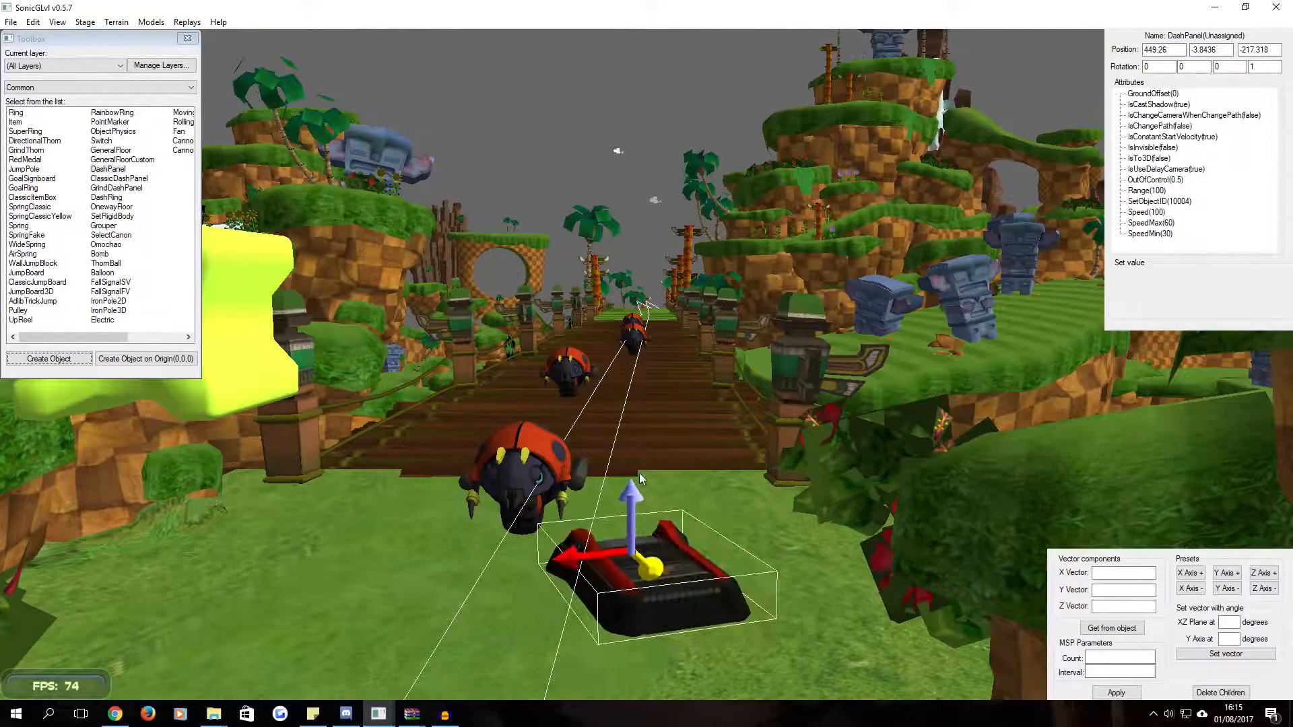
pyautogui.moveTo(637, 473); pyautogui.dragTo(633, 464, button='middle')
pyautogui.scroll(1, 633, 458)
# Rotate the DashPanel about its vertical axis so it faces the bridge, with rotation components of about 0.985 and 0.170
pyautogui.hotkey('ctrl', 'r')
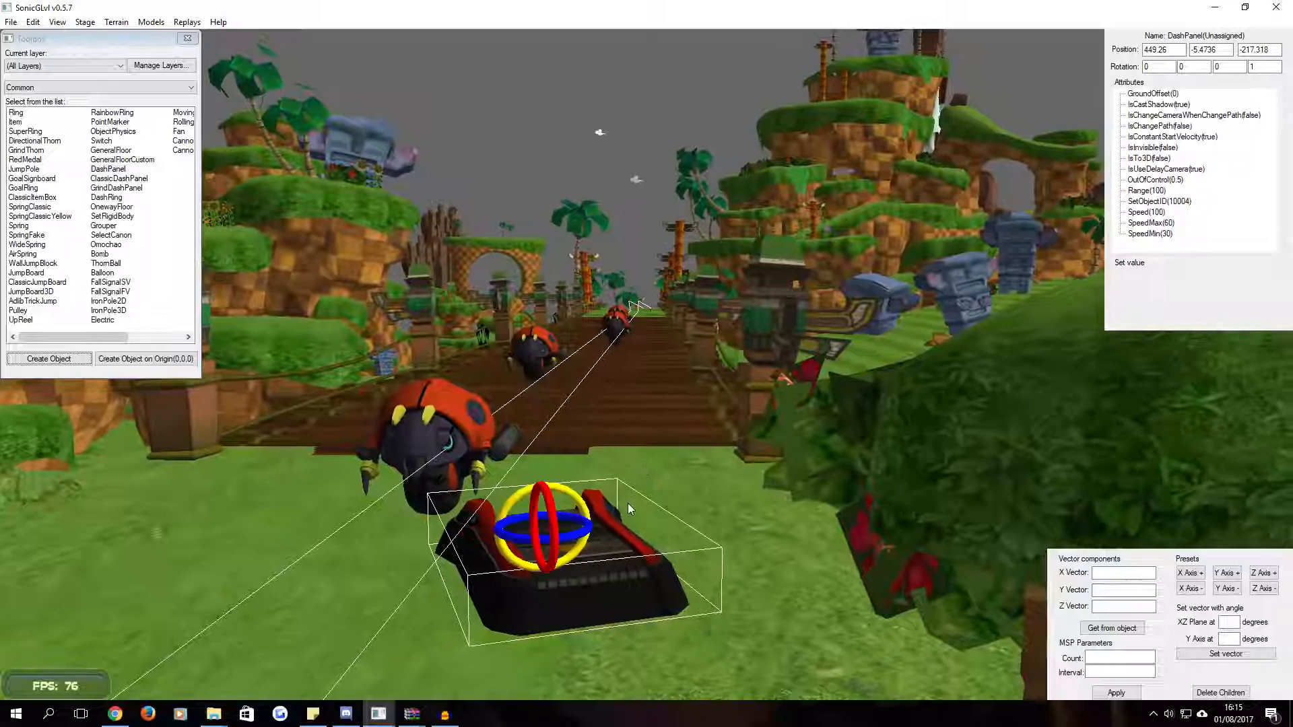
pyautogui.scroll(-1, 629, 502)
pyautogui.moveTo(674, 474); pyautogui.dragTo(672, 473)
pyautogui.hotkey('ctrl', 't')
pyautogui.moveTo(672, 473); pyautogui.dragTo(684, 420, button='middle')
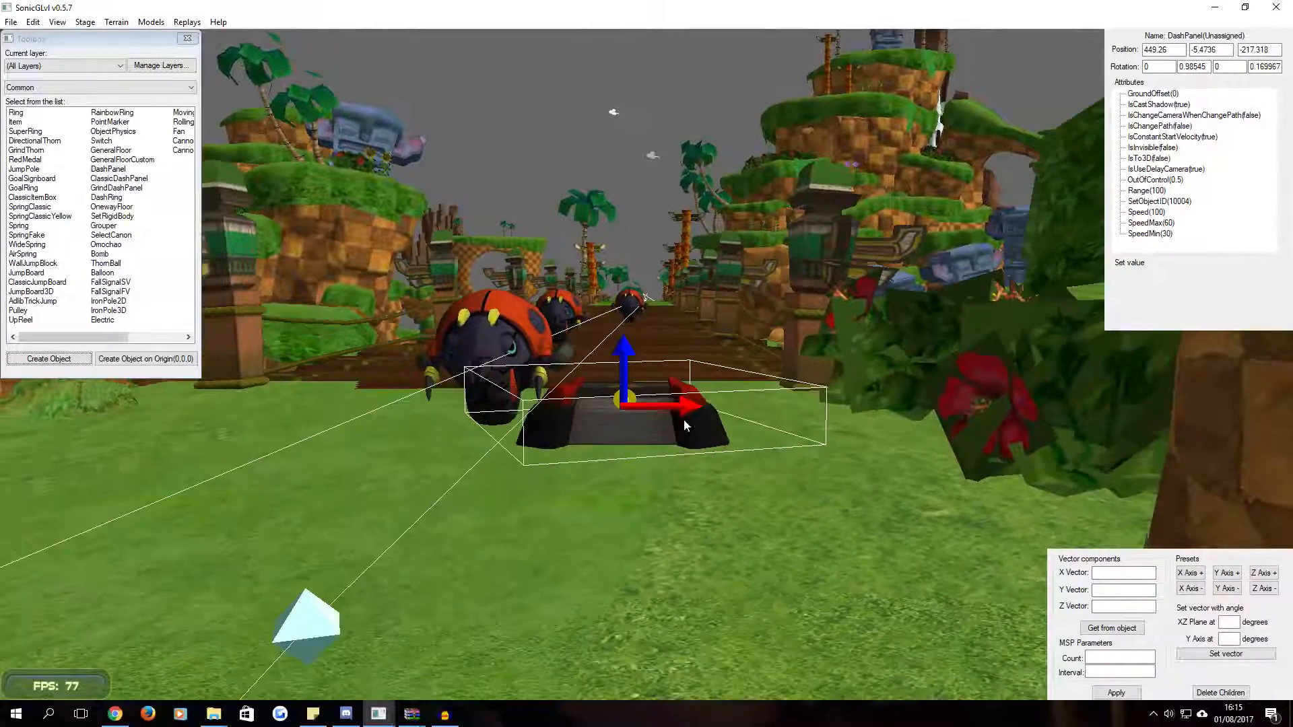
# Shift the DashPanel sideways to about X 450.05, Z -217.04 and lower it onto the grass at about Y -5.74
pyautogui.moveTo(686, 409); pyautogui.dragTo(631, 403)
pyautogui.moveTo(691, 407); pyautogui.dragTo(687, 403, button='middle')
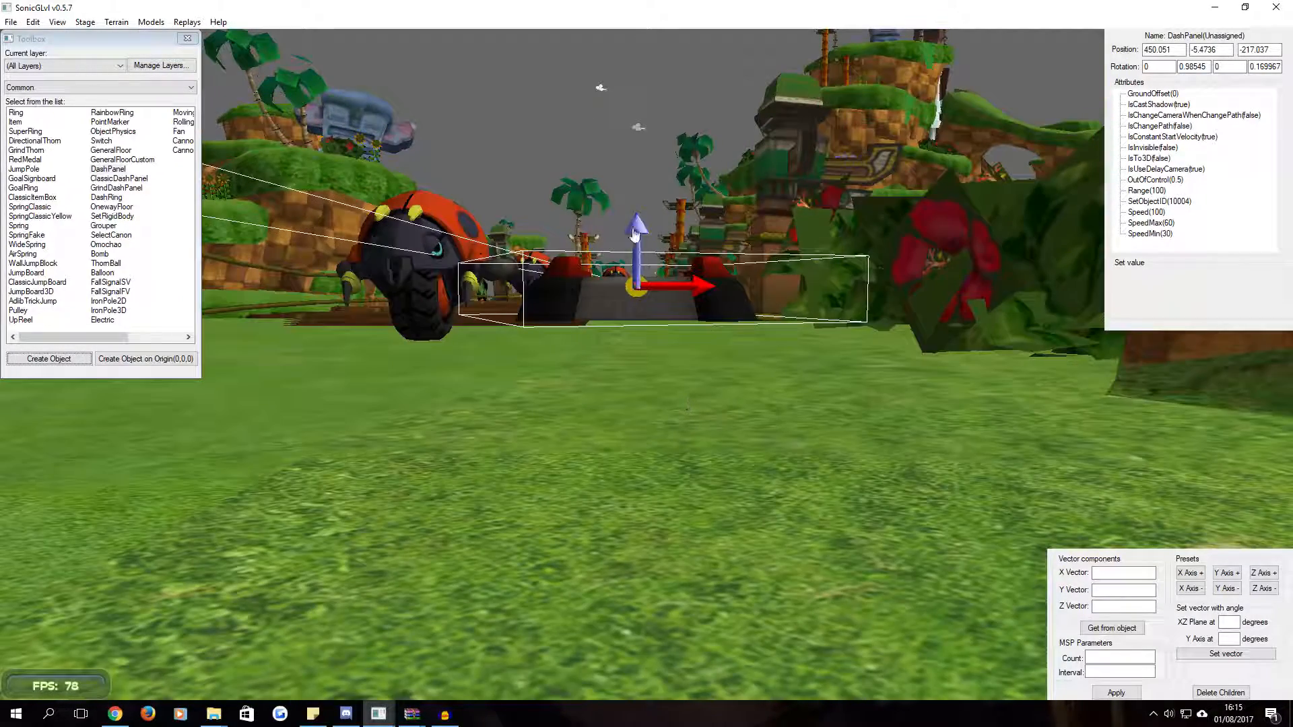
pyautogui.moveTo(636, 233); pyautogui.dragTo(620, 261)
pyautogui.moveTo(700, 279); pyautogui.dragTo(650, 484, button='middle')
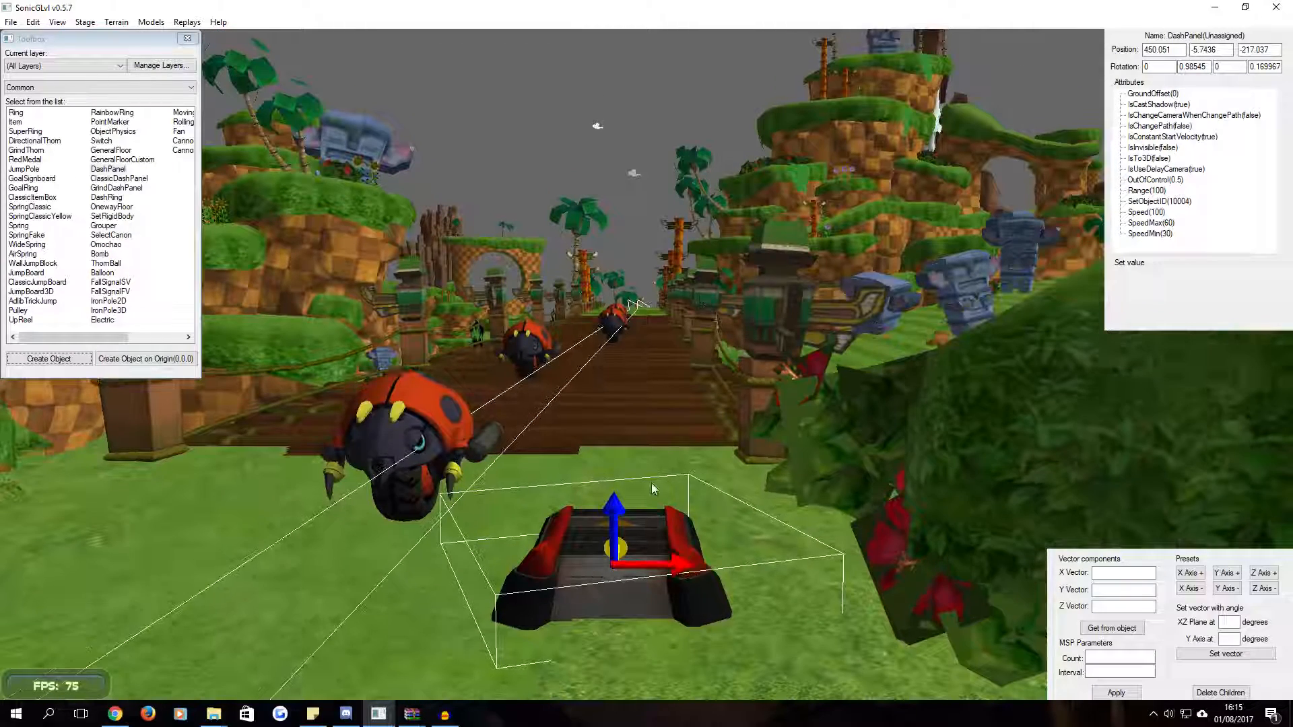
# Set the DashPanel's Speed attribute to 250
pyautogui.click(1152, 213)
pyautogui.doubleClick(1171, 290)
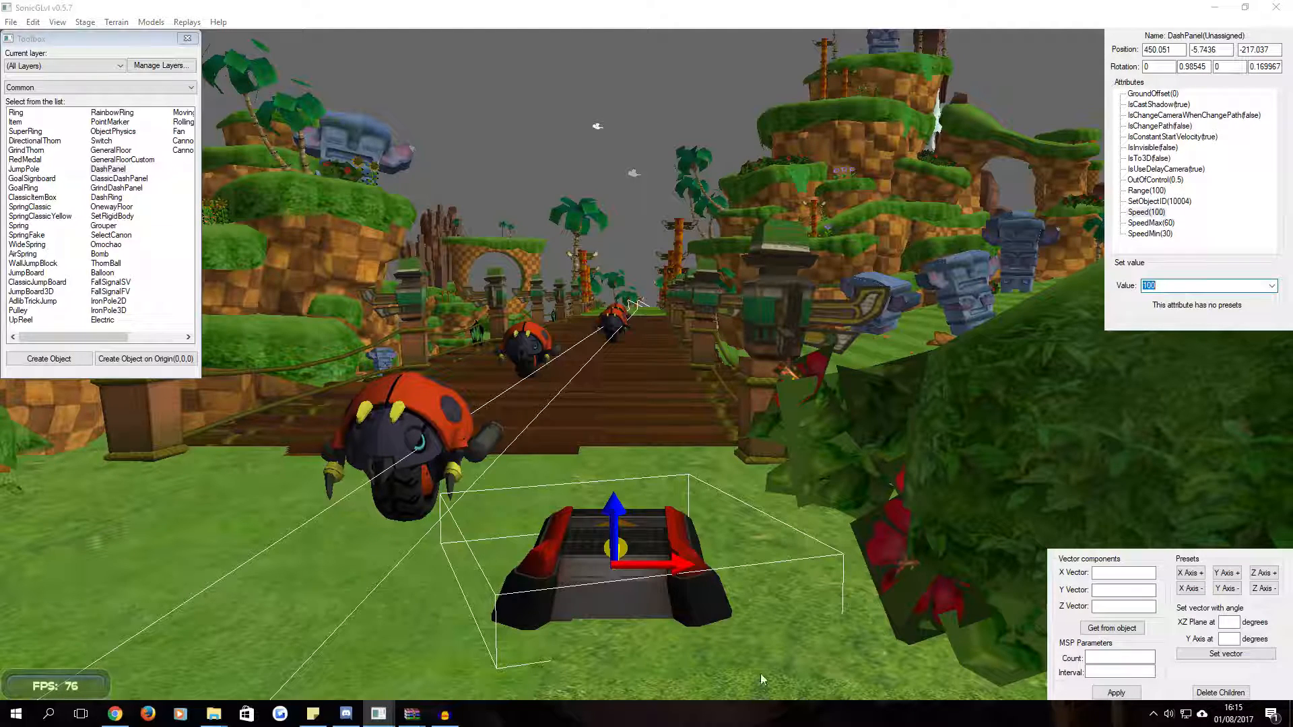
pyautogui.write('250')
# Set the DashPanel's SpeedMax attribute to 190
pyautogui.click(1168, 224)
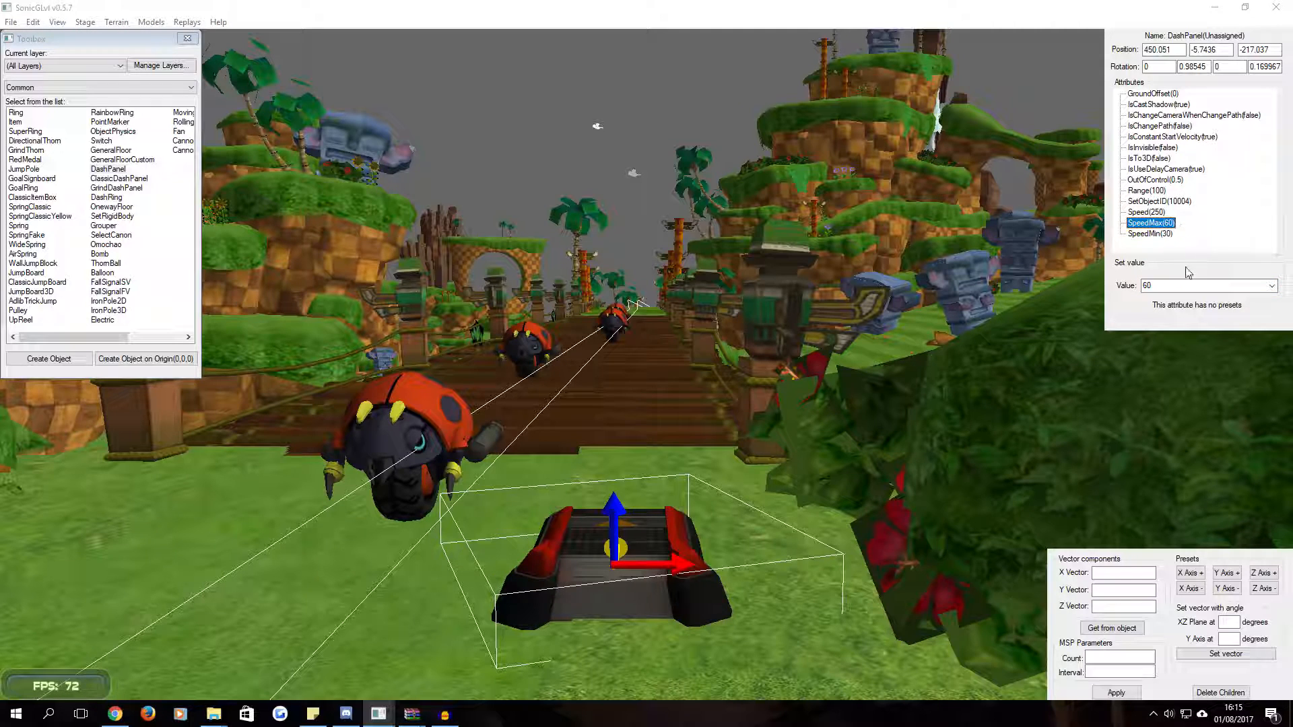
pyautogui.doubleClick(1159, 286)
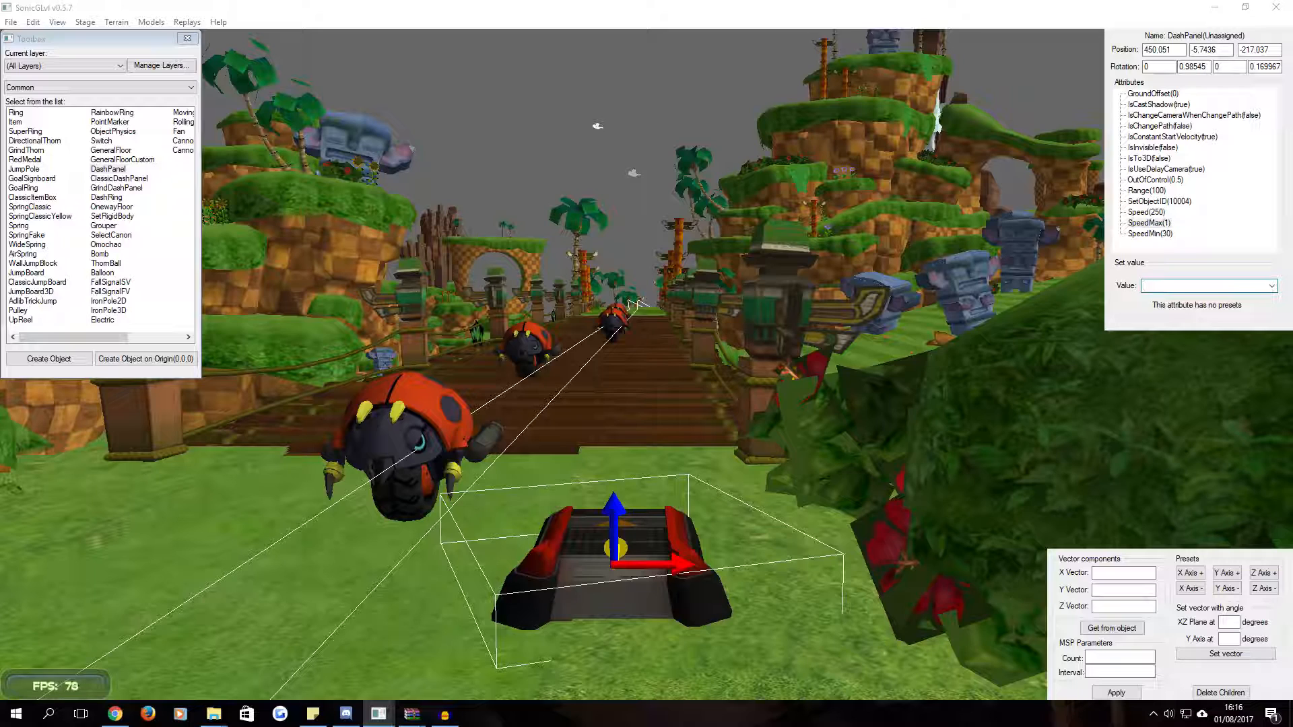
pyautogui.press('BackSpace')
pyautogui.press('BackSpace')
pyautogui.press('BackSpace')
pyautogui.press('BackSpace')
pyautogui.press('BackSpace')
pyautogui.write('9')
# Set the DashPanel's SpeedMin attribute to 60
pyautogui.click(1151, 236)
pyautogui.click(1184, 283)
pyautogui.moveTo(606, 376); pyautogui.dragTo(637, 444, button='middle')
pyautogui.scroll(3, 636, 395)
pyautogui.scroll(-2, 636, 398)
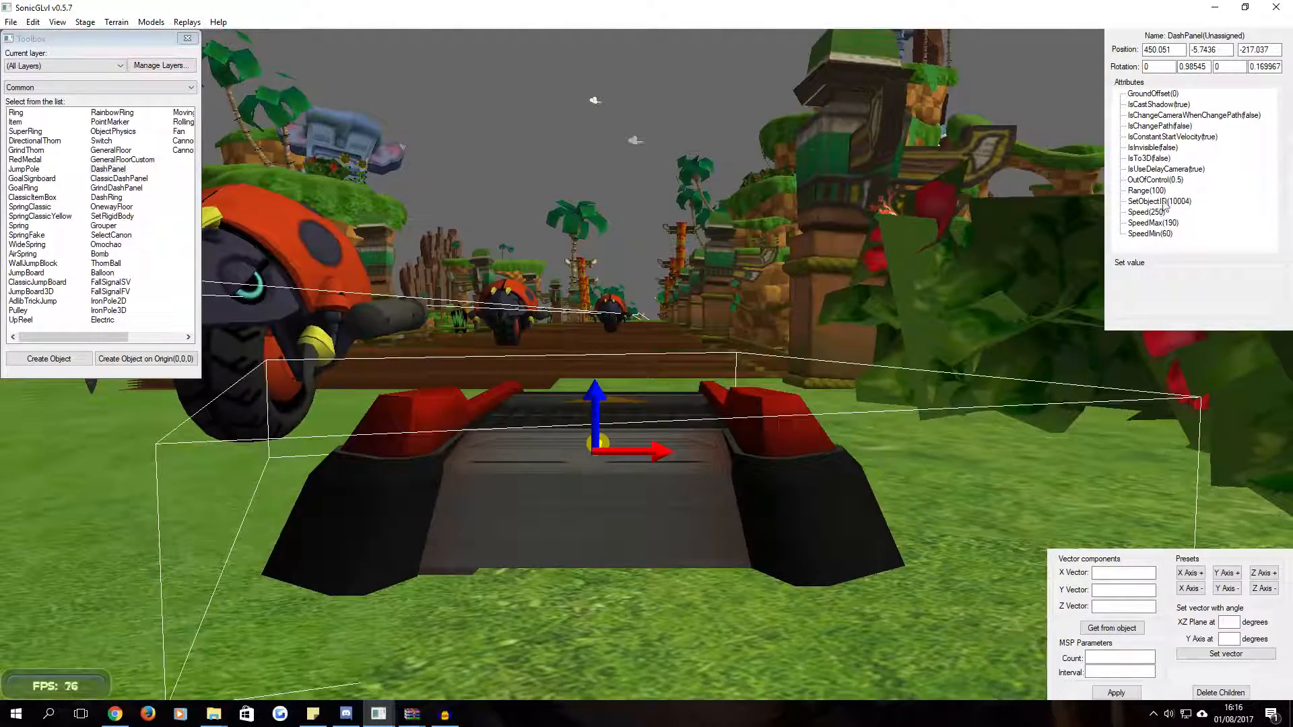
# Check the DashPanel's OutOfControl, IsUseDelayCamera, IsInvisible, IsConstantStartVelocity, path-change and IsCastShadow attributes
pyautogui.click(1154, 181)
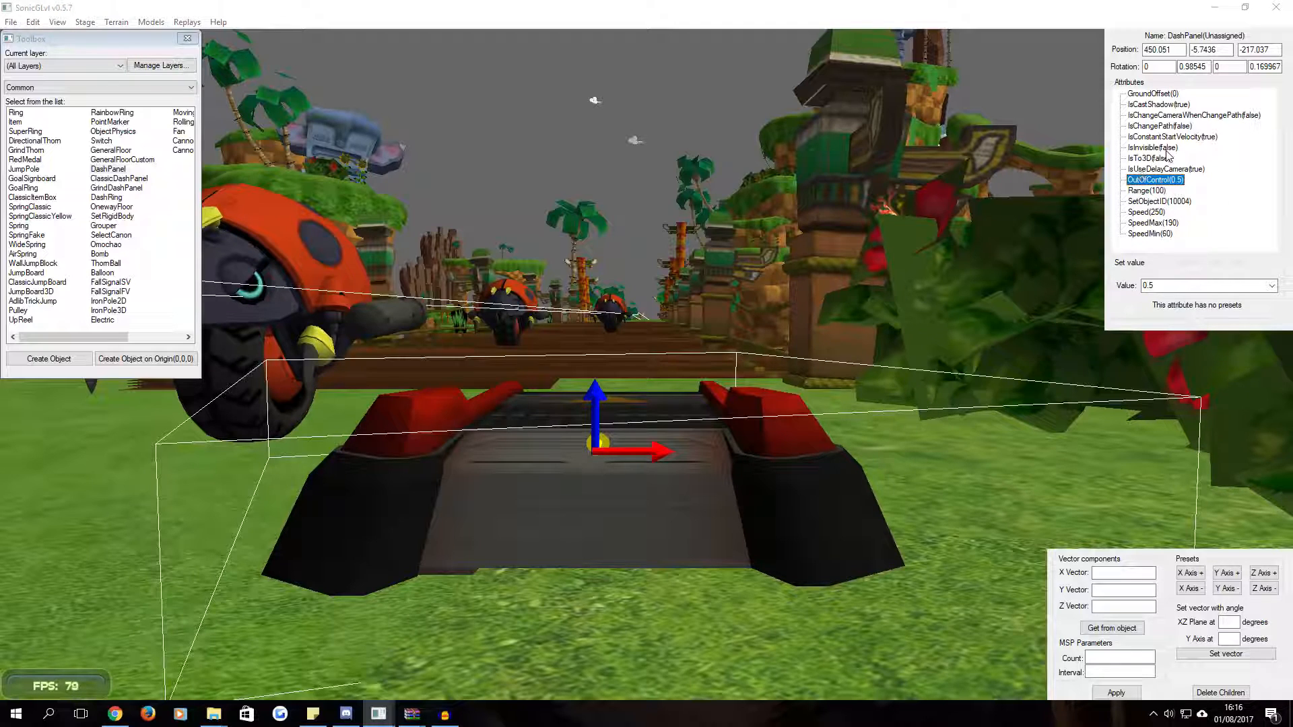
pyautogui.click(1161, 169)
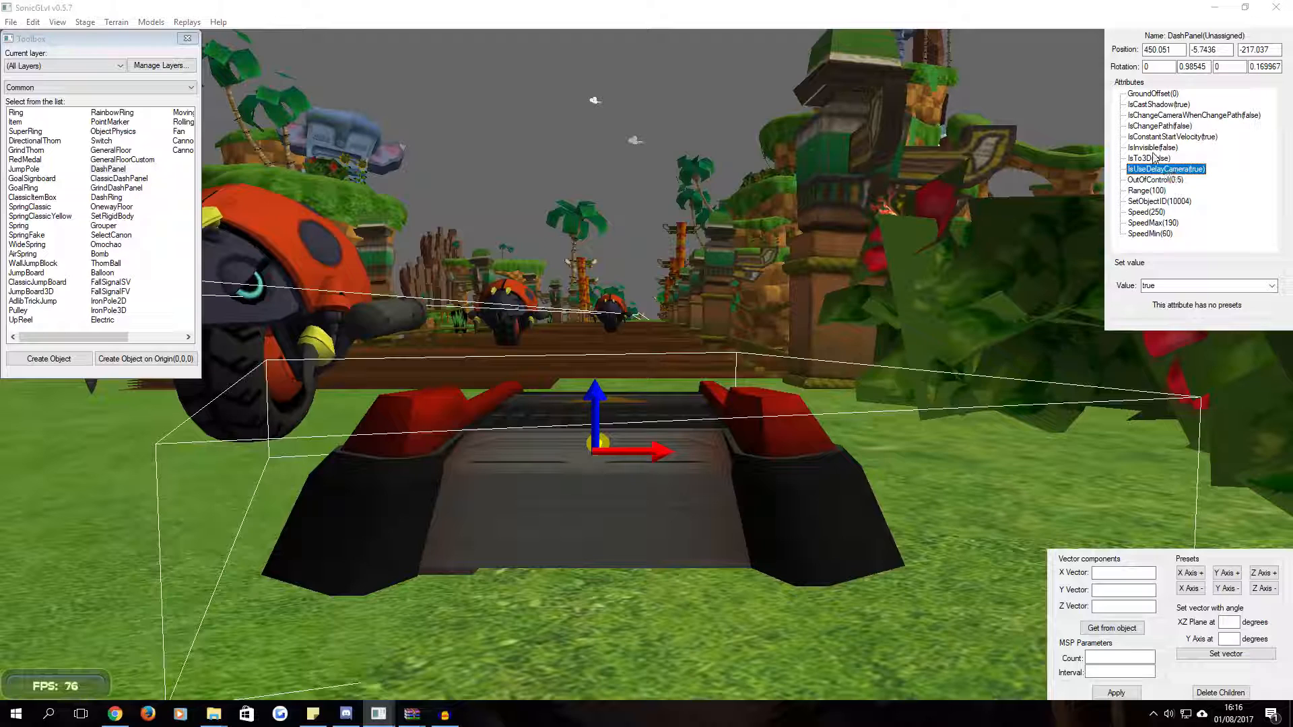
pyautogui.click(1153, 148)
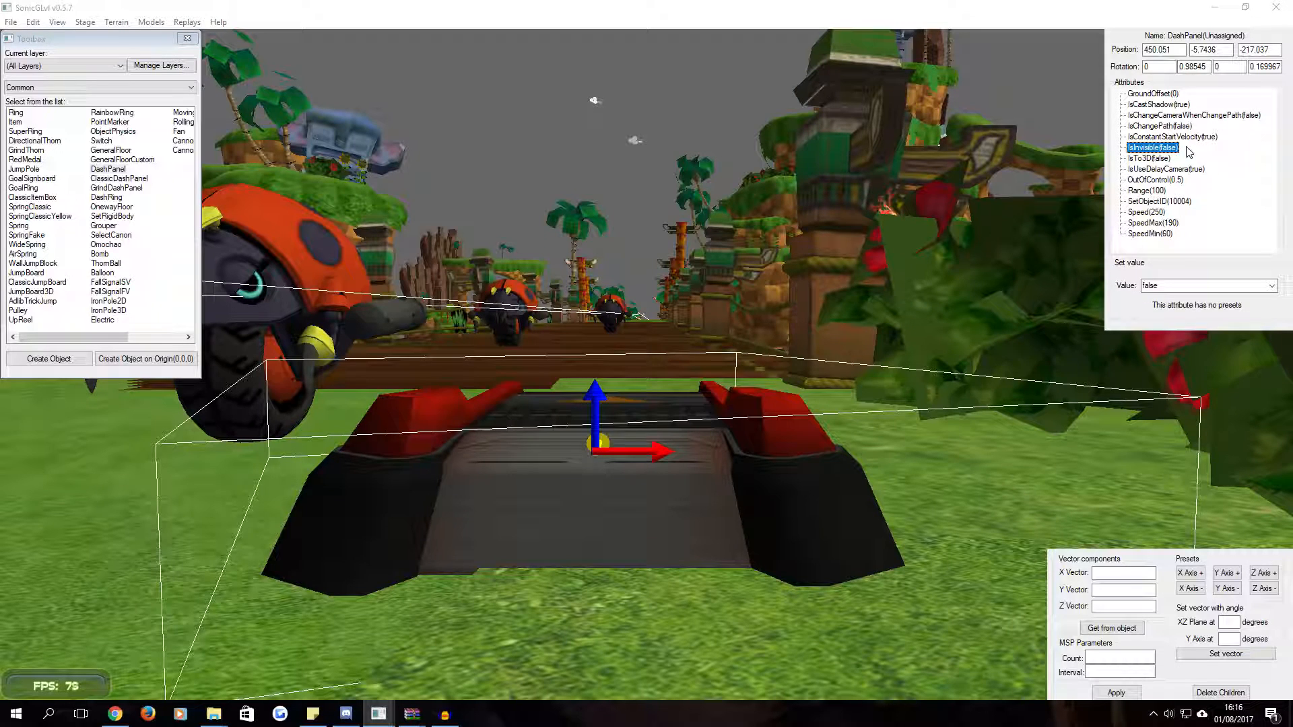
pyautogui.click(1169, 137)
pyautogui.click(1146, 126)
pyautogui.click(1148, 115)
pyautogui.click(1148, 104)
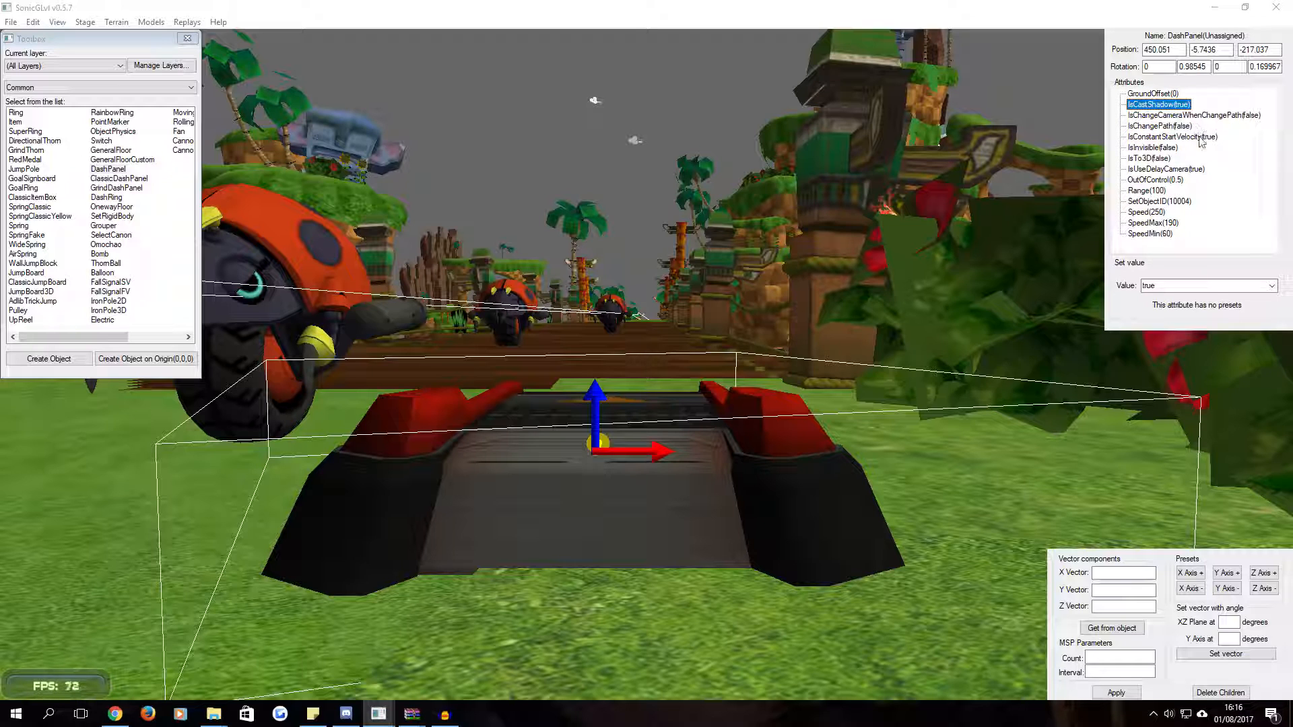
# Identify the nearest ladybug enemy before the bridge and list the object types of the Enemies category
pyautogui.click(644, 278)
pyautogui.moveTo(643, 278); pyautogui.dragTo(660, 354, button='middle')
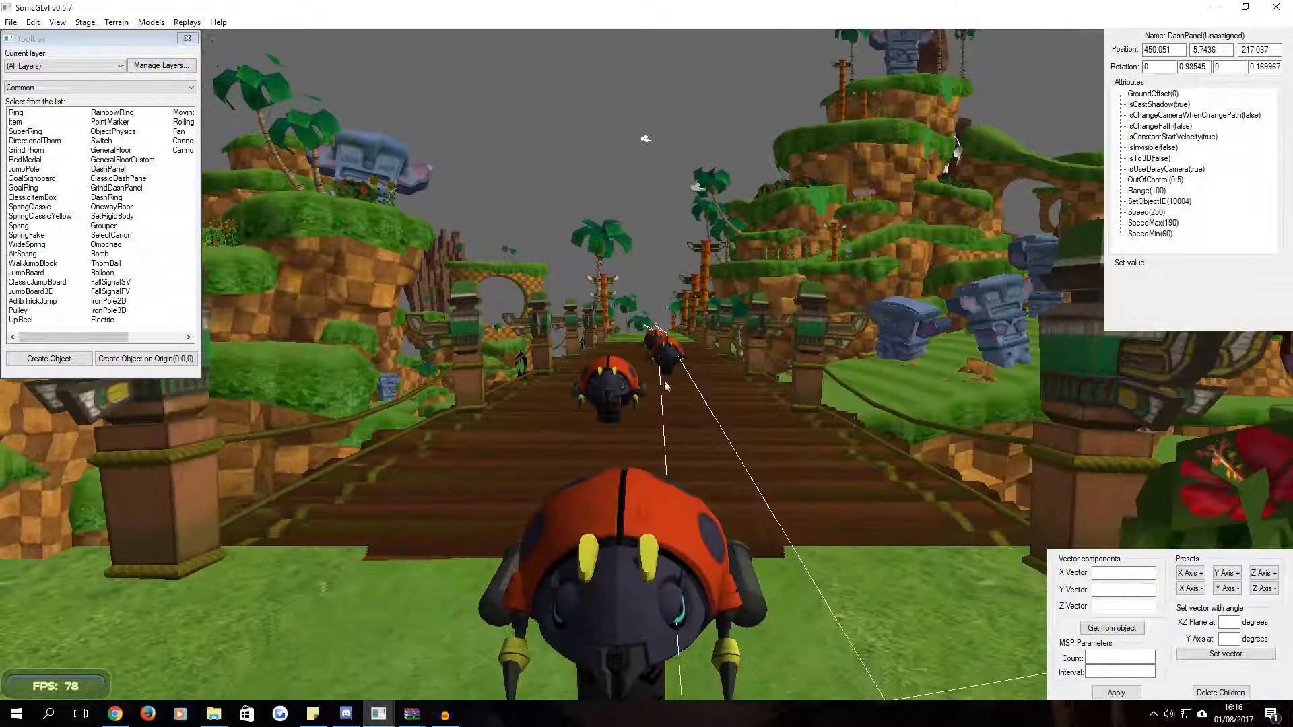
pyautogui.click(604, 498)
pyautogui.click(422, 440)
pyautogui.moveTo(61, 336); pyautogui.dragTo(73, 336)
pyautogui.click(46, 88)
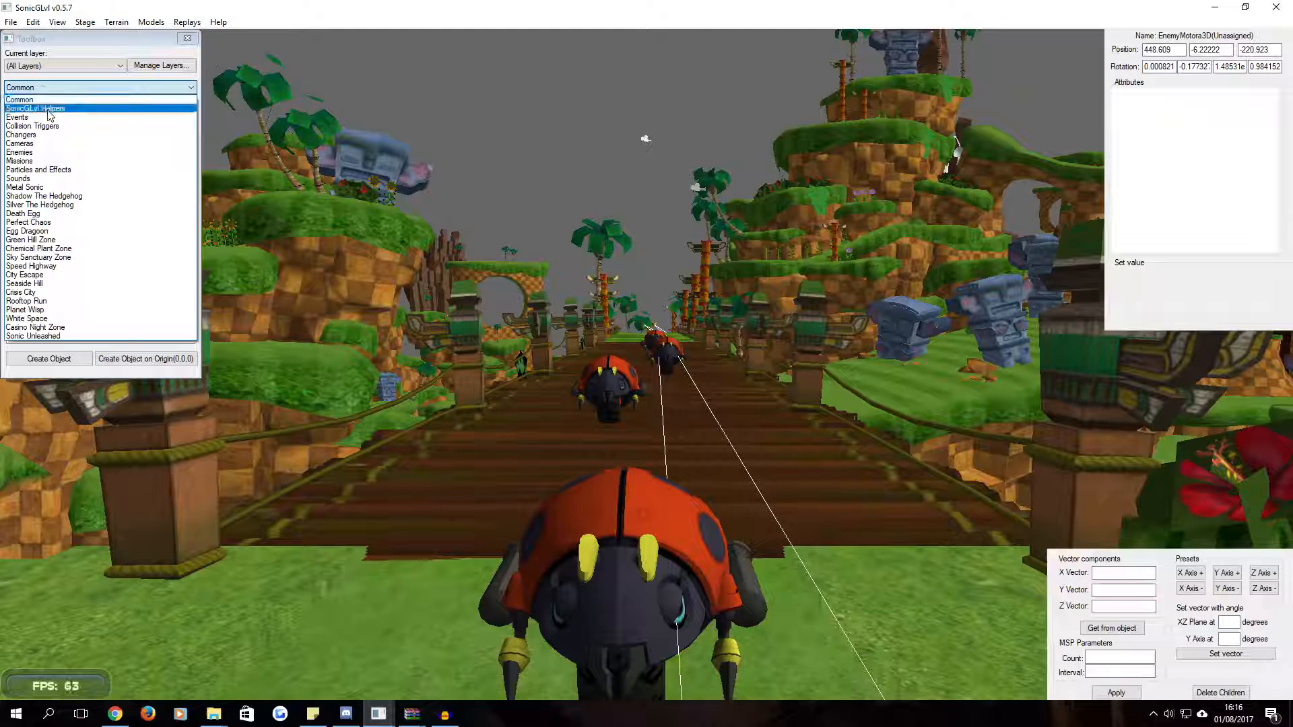
pyautogui.click(20, 152)
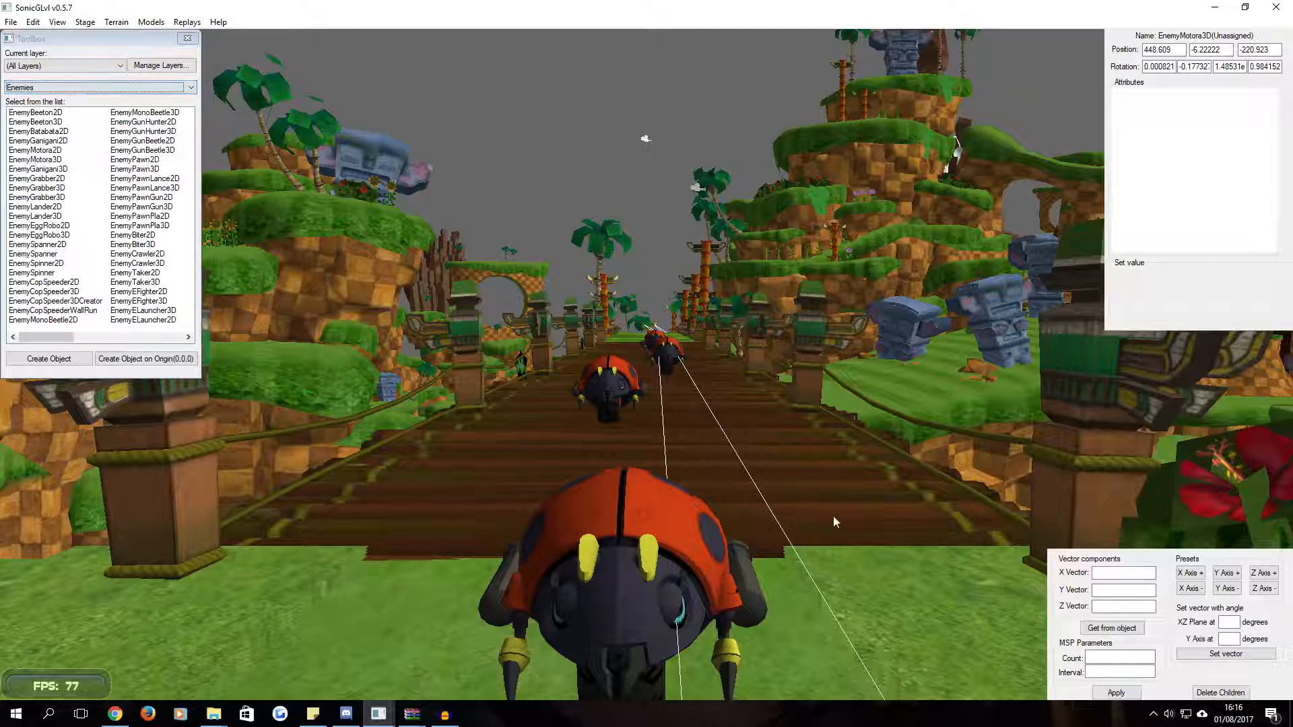
# Reposition the EnemyMotora3D enemies along the bridge, placing a farther one at about X 465.25, Z -270.79
pyautogui.press('w')
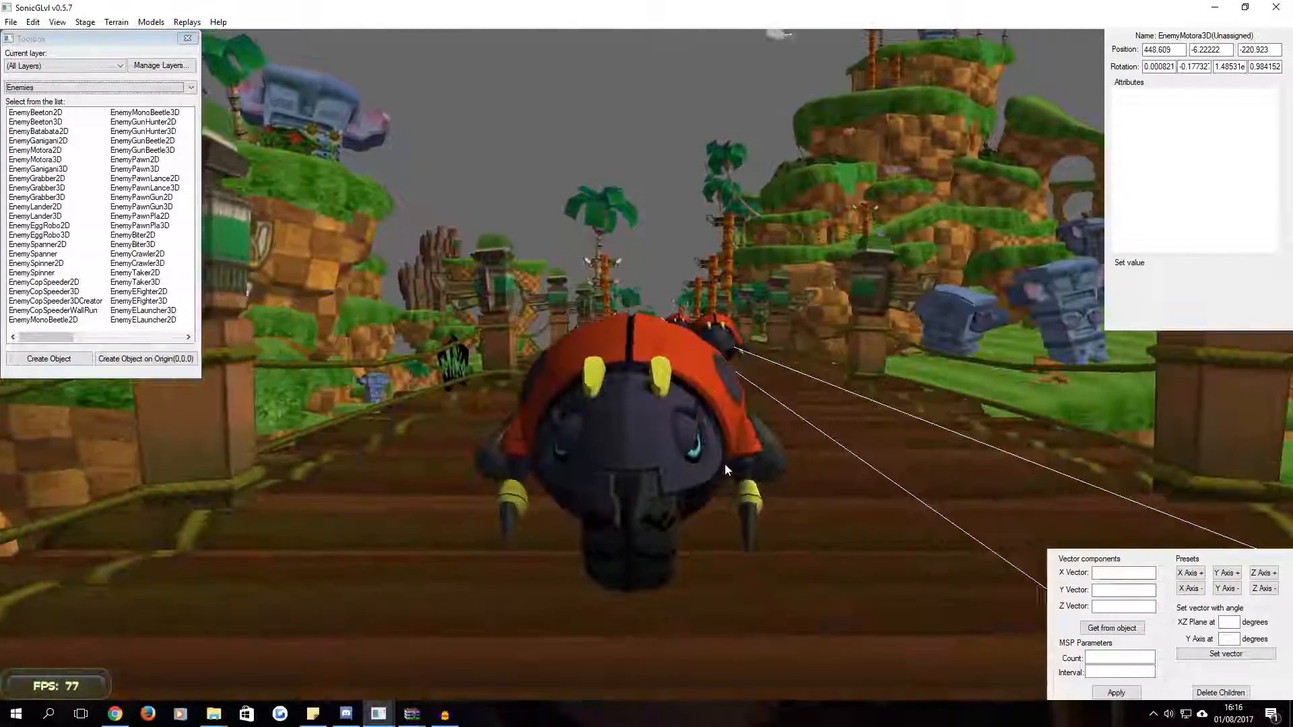
pyautogui.press('s')
pyautogui.click(716, 492)
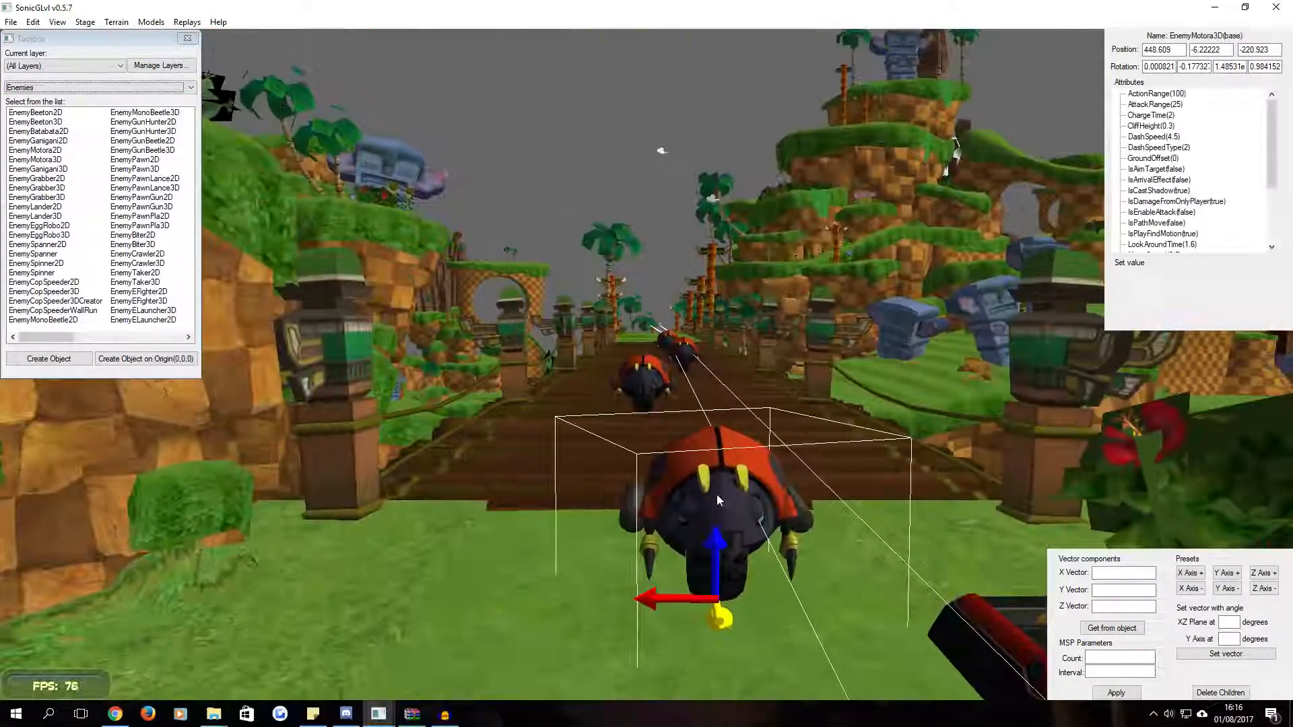
pyautogui.moveTo(660, 593); pyautogui.dragTo(504, 361)
pyautogui.moveTo(743, 404); pyautogui.dragTo(687, 398, button='middle')
pyautogui.click(719, 432)
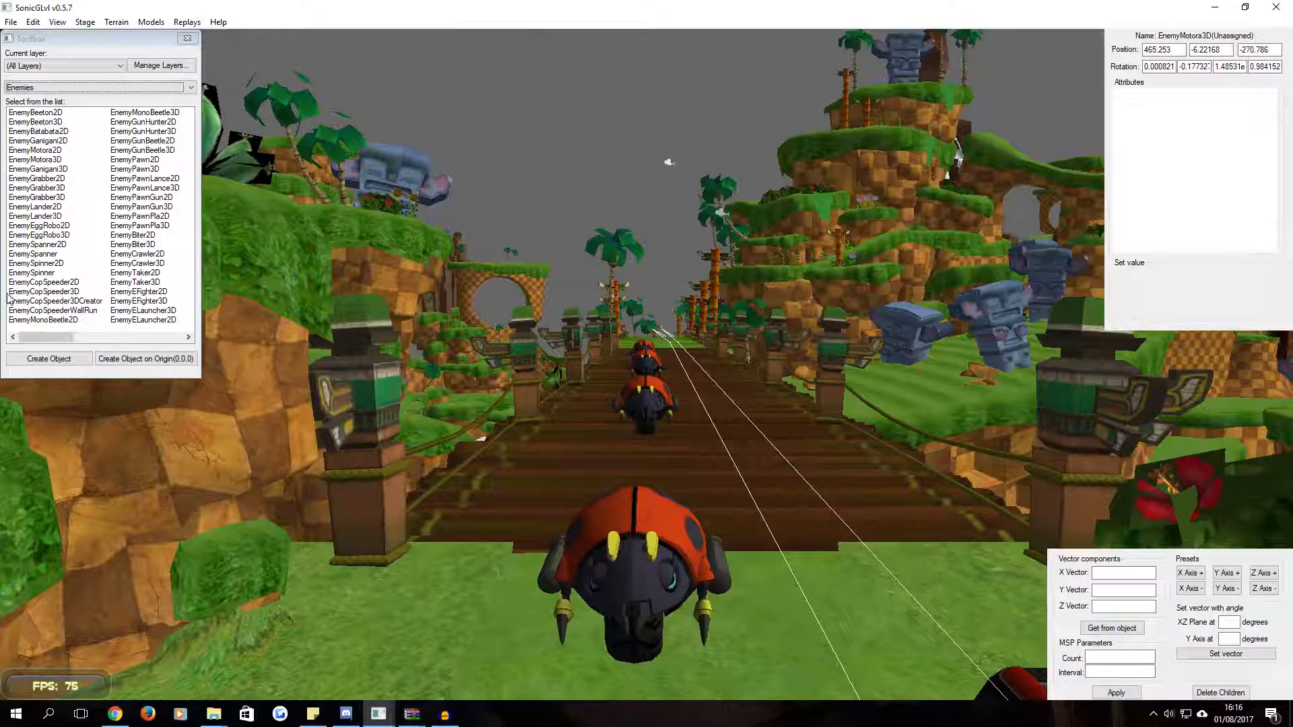
# Create a trial EnemyMotora3D near the start of the bridge and remove it
pyautogui.click(37, 160)
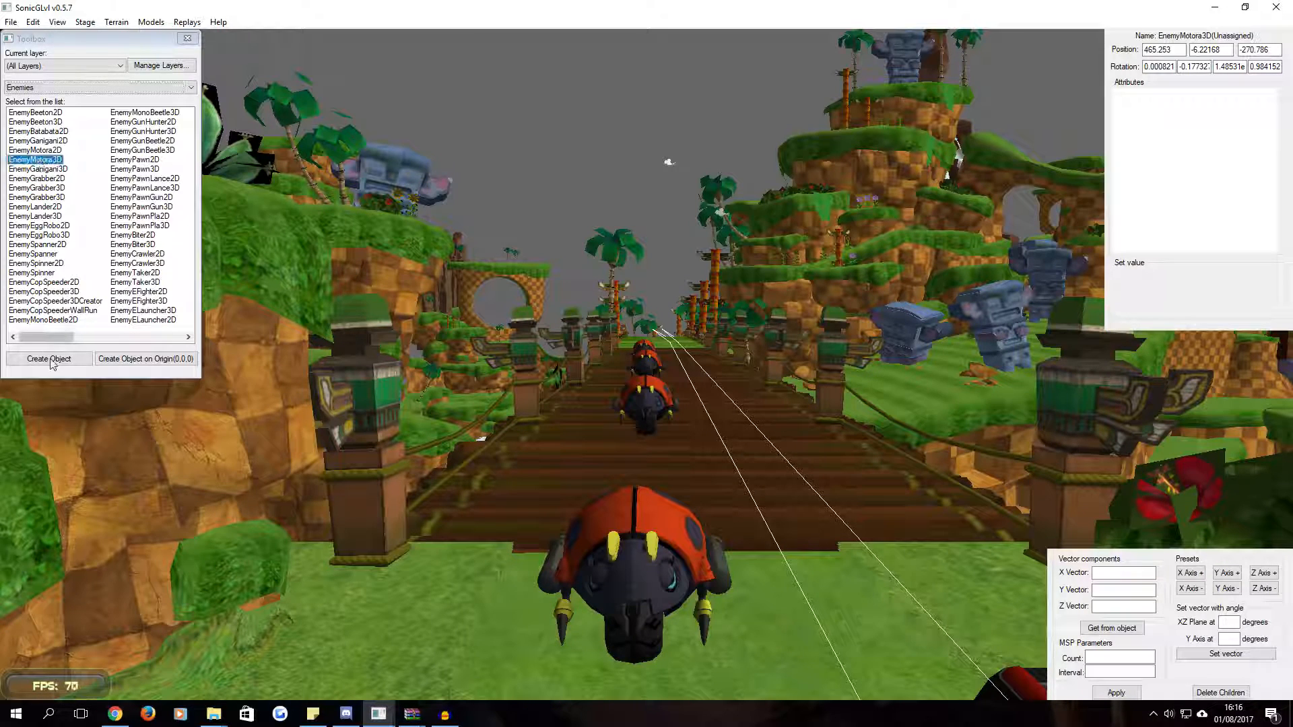
pyautogui.click(52, 362)
pyautogui.click(359, 296)
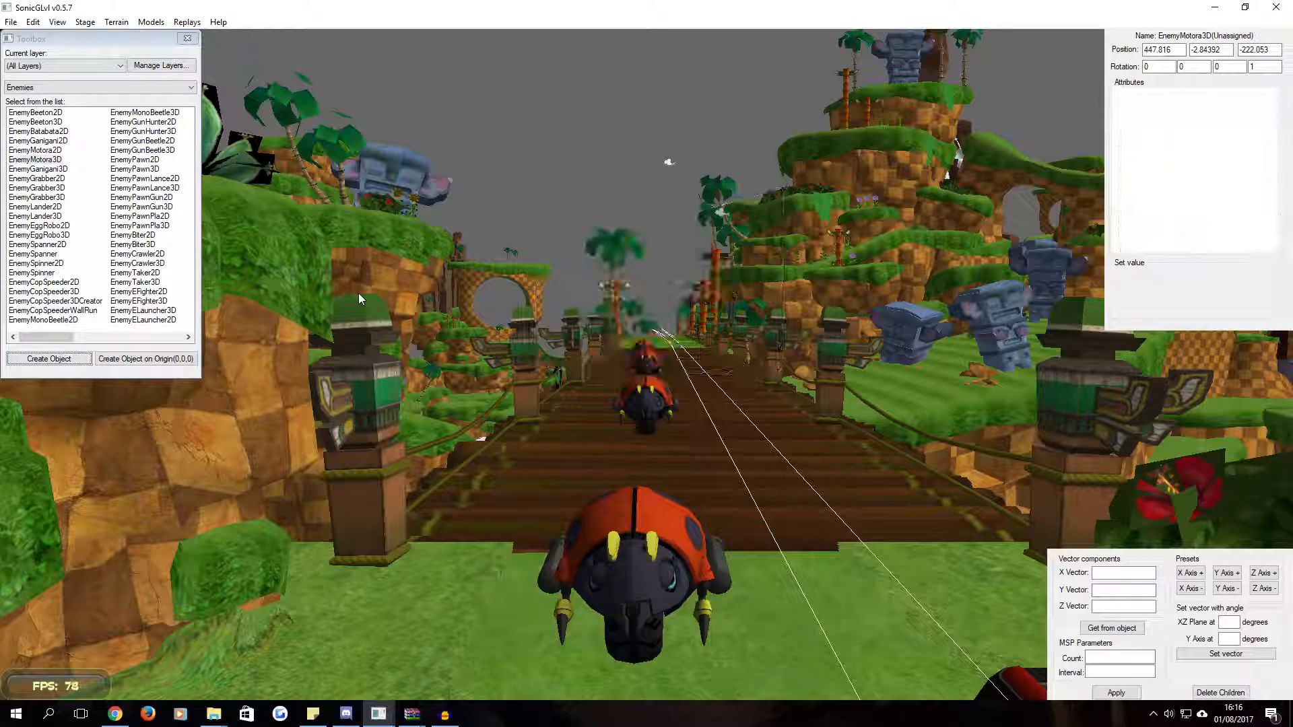
# Create a trial EnemyBatabata2D near the start of the bridge and delete it
pyautogui.click(37, 131)
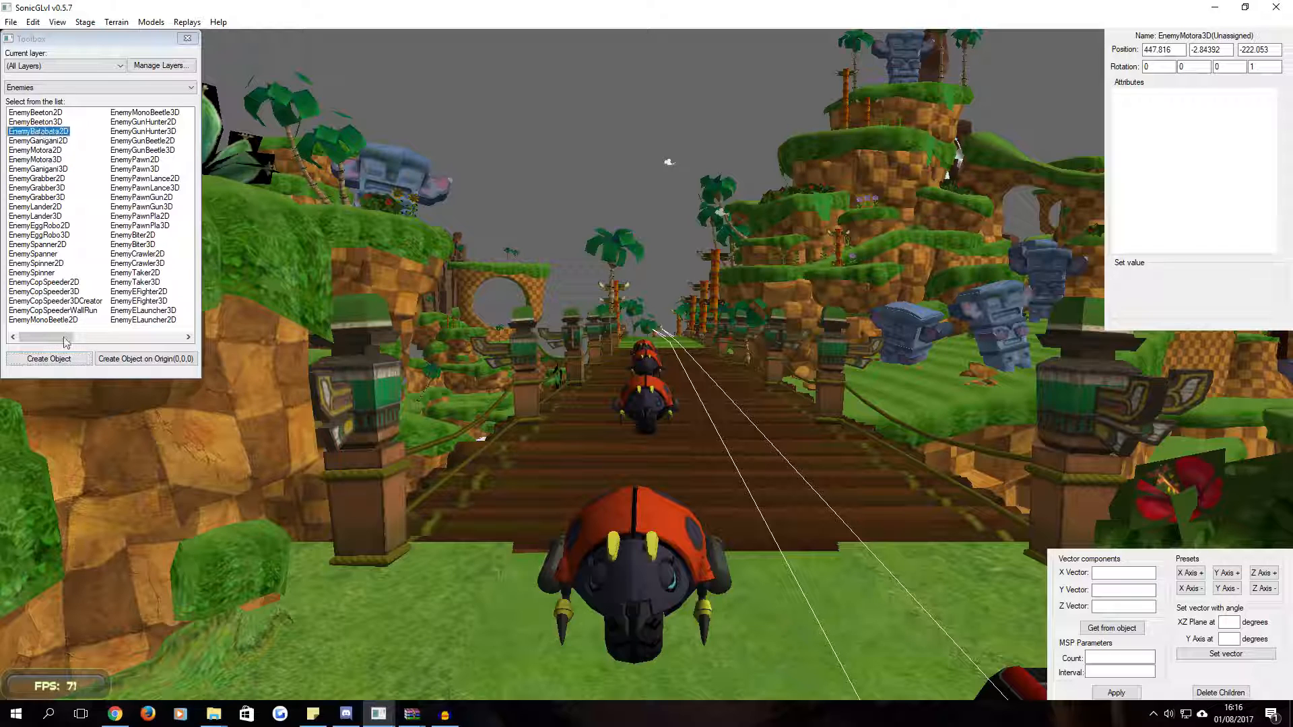
pyautogui.click(49, 358)
pyautogui.moveTo(514, 469); pyautogui.dragTo(523, 440, button='middle')
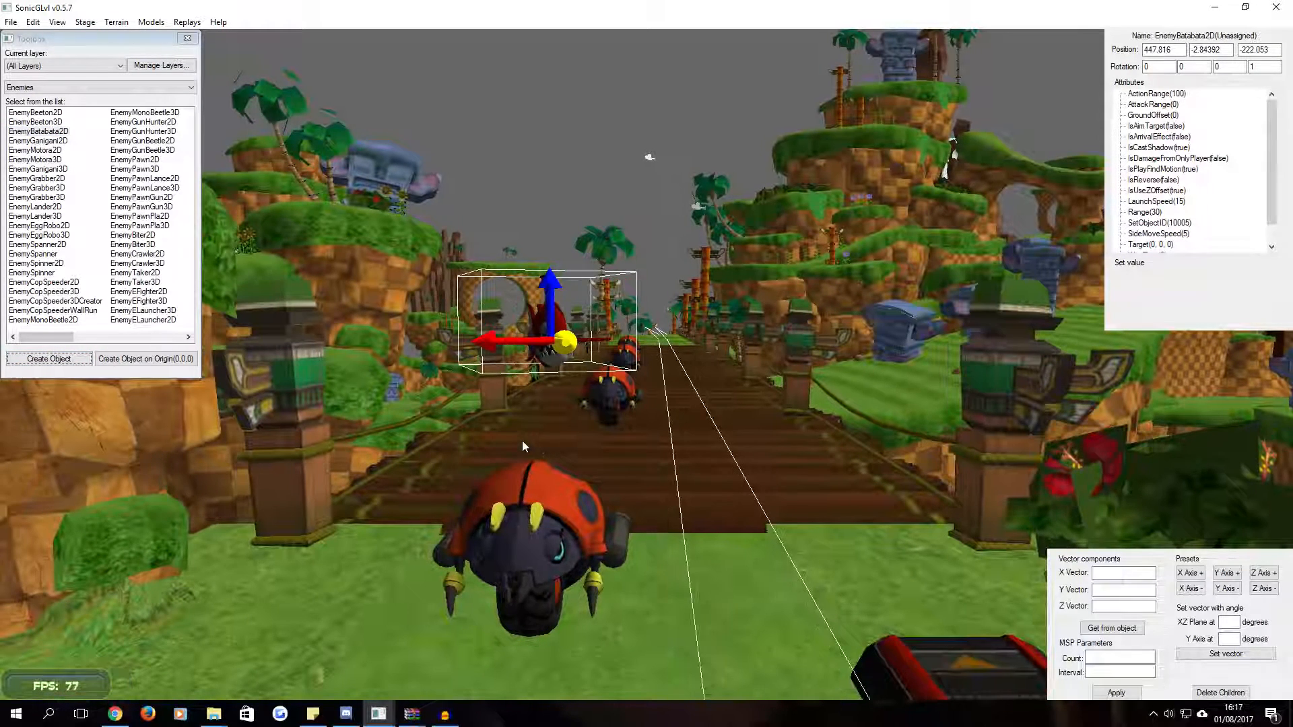
pyautogui.press('Delete')
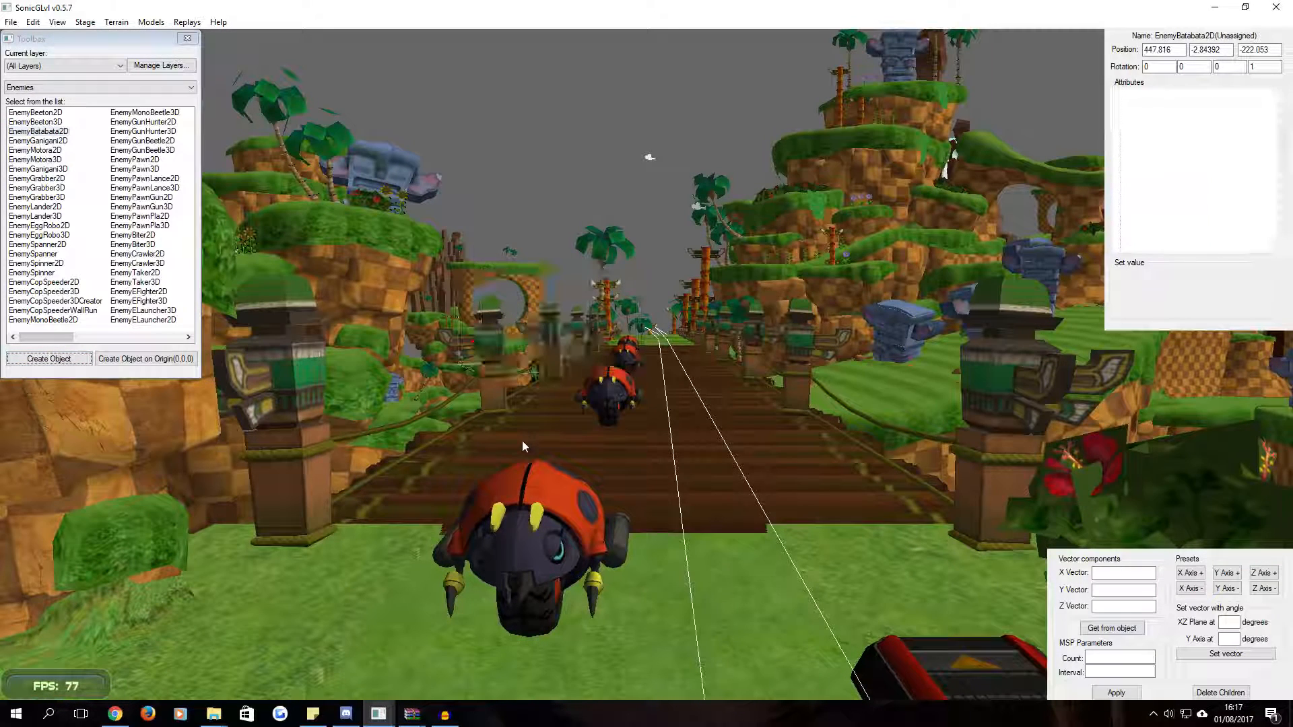
# Create an EnemyGanigani3D near the start of the bridge and lower it to about Y -6.27 at ground level
pyautogui.click(57, 121)
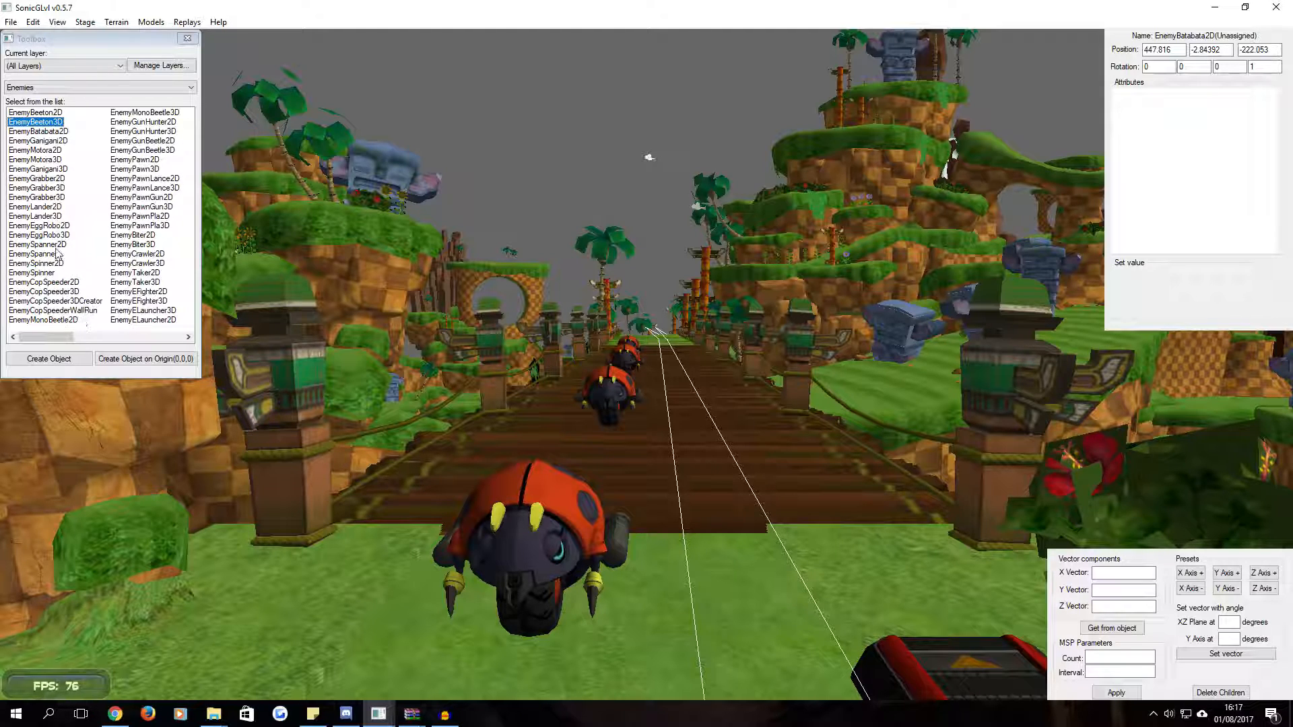
pyautogui.click(59, 169)
pyautogui.click(55, 361)
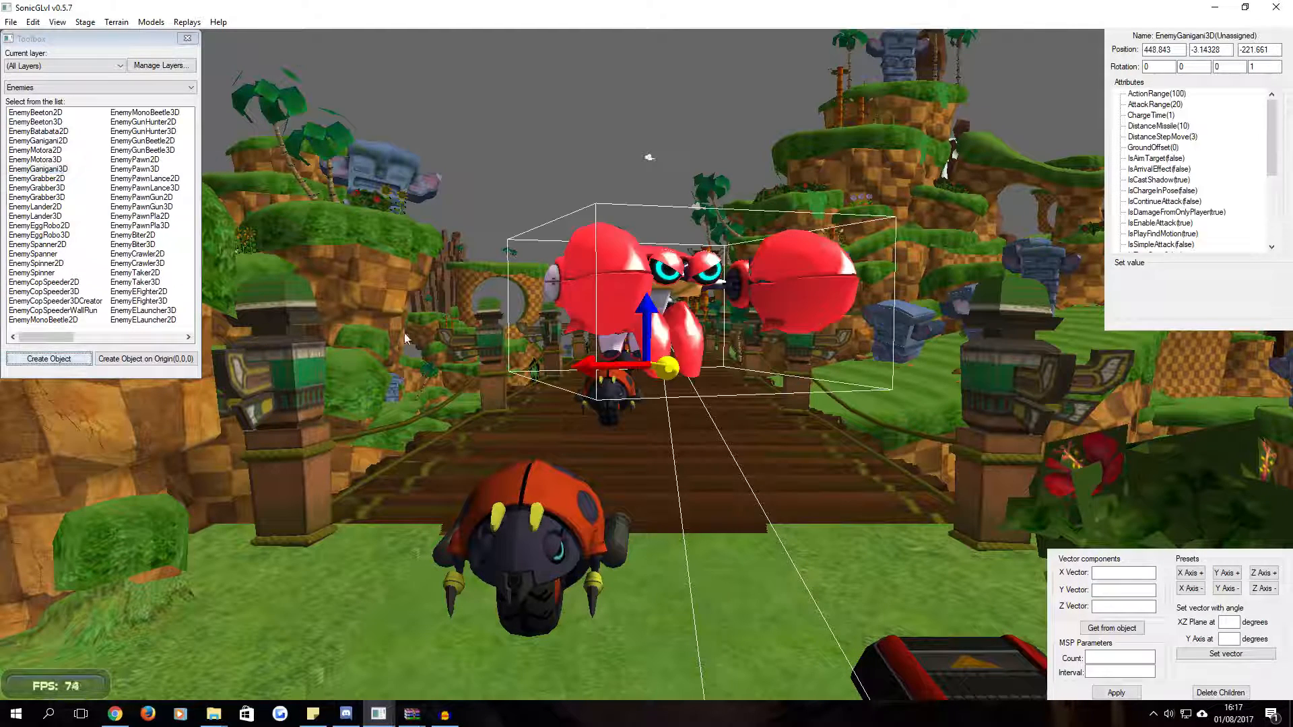
pyautogui.moveTo(628, 621); pyautogui.dragTo(632, 533)
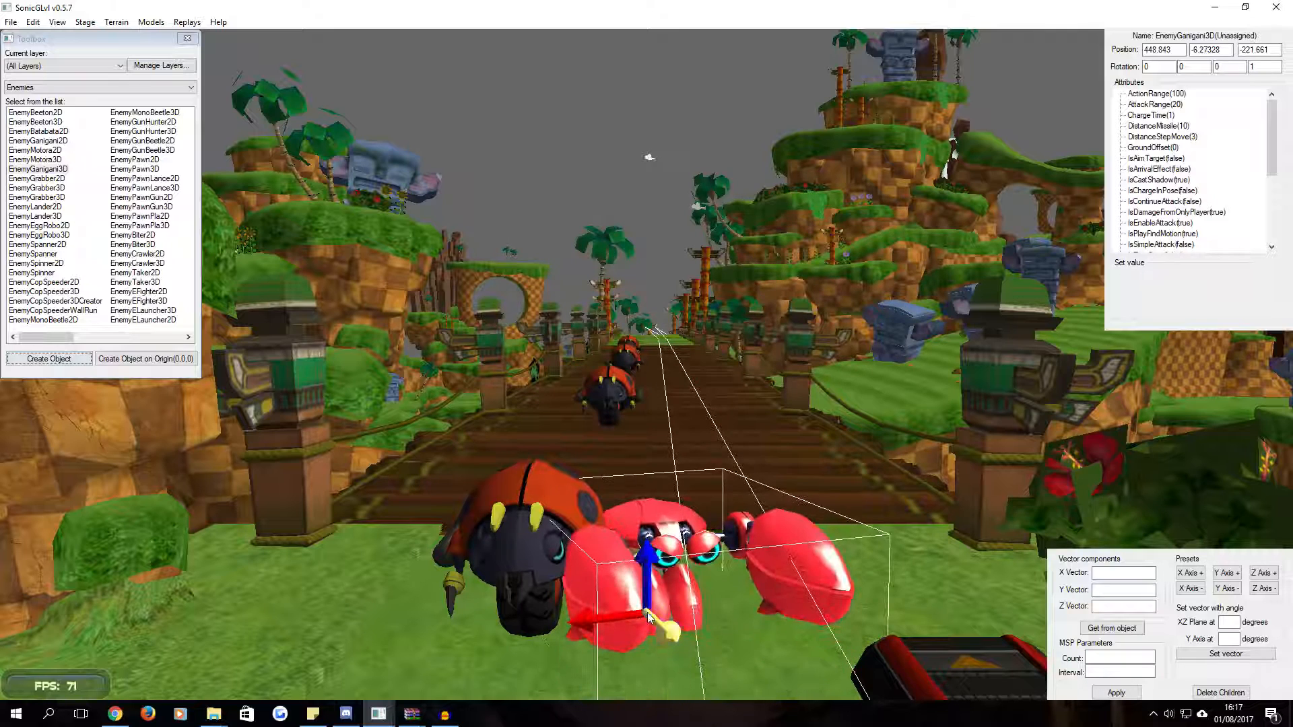
# Move the crab enemy onto the bridge beside the ladybug enemies, at about X 463.27, Z -256.38
pyautogui.moveTo(667, 631); pyautogui.dragTo(855, 427)
pyautogui.keyDown('alt'); pyautogui.moveTo(854, 427); pyautogui.dragTo(644, 401, button='middle'); pyautogui.keyUp('alt')
pyautogui.moveTo(765, 419); pyautogui.dragTo(71, 421)
pyautogui.keyDown('alt'); pyautogui.moveTo(466, 446); pyautogui.dragTo(606, 458, button='middle'); pyautogui.keyUp('alt')
pyautogui.moveTo(968, 528); pyautogui.dragTo(309, 542)
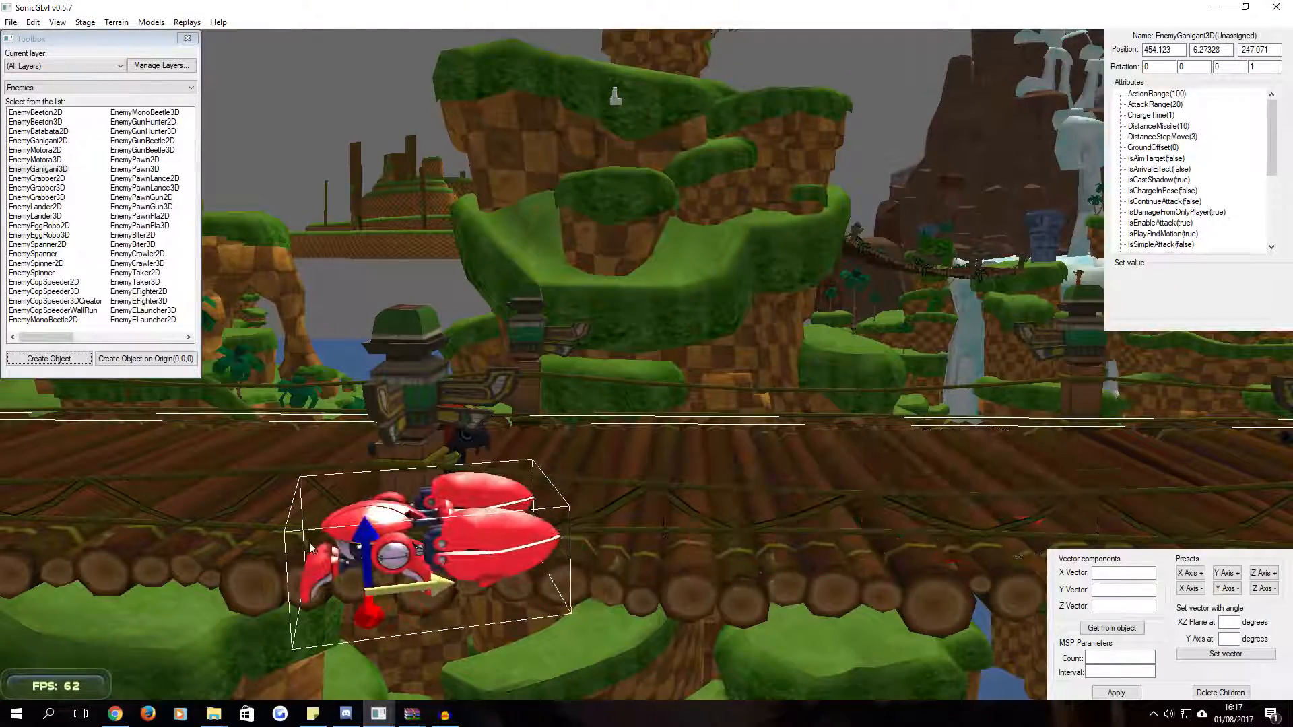
pyautogui.moveTo(369, 615); pyautogui.dragTo(1189, 492)
pyautogui.keyDown('alt'); pyautogui.moveTo(990, 469); pyautogui.dragTo(618, 370, button='middle'); pyautogui.keyUp('alt')
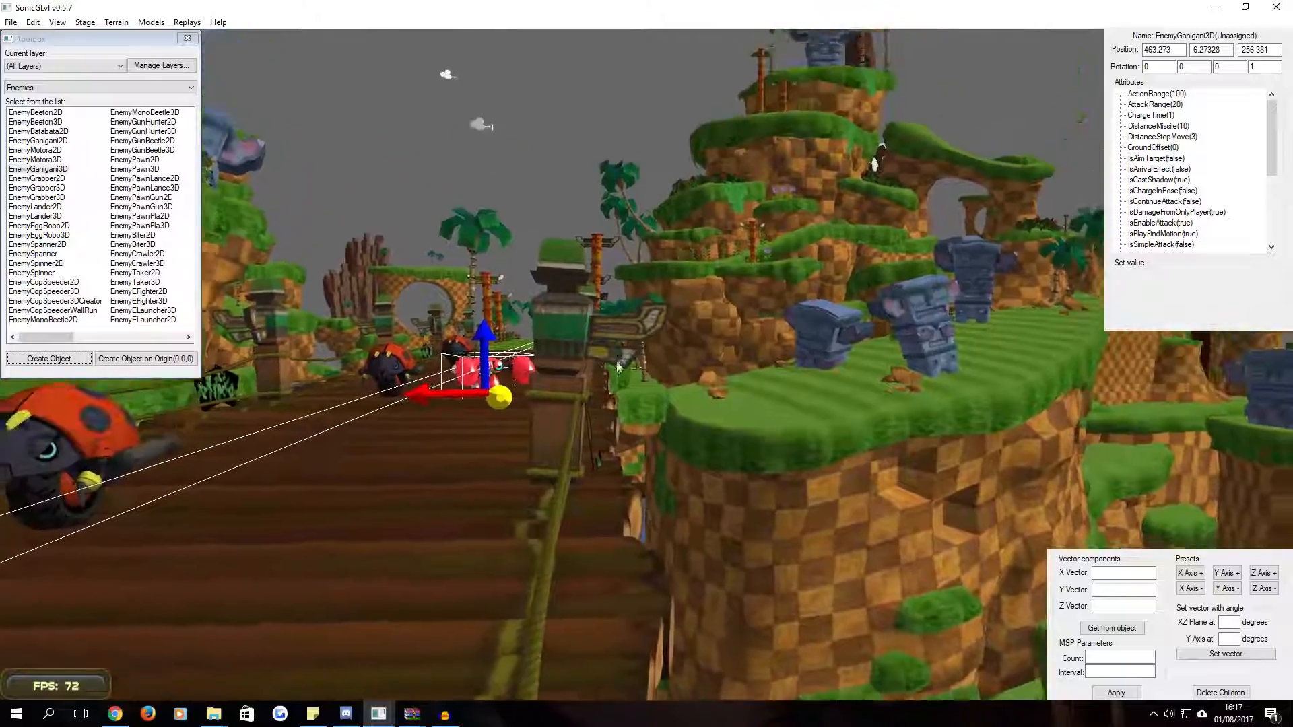
# Rotate the crab enemy to face along the bridge and nudge it to about X 463.83, Y -6.03, Z -256.17
pyautogui.scroll(5, 508, 378)
pyautogui.moveTo(508, 378); pyautogui.dragTo(516, 374, button='middle')
pyautogui.press('r')
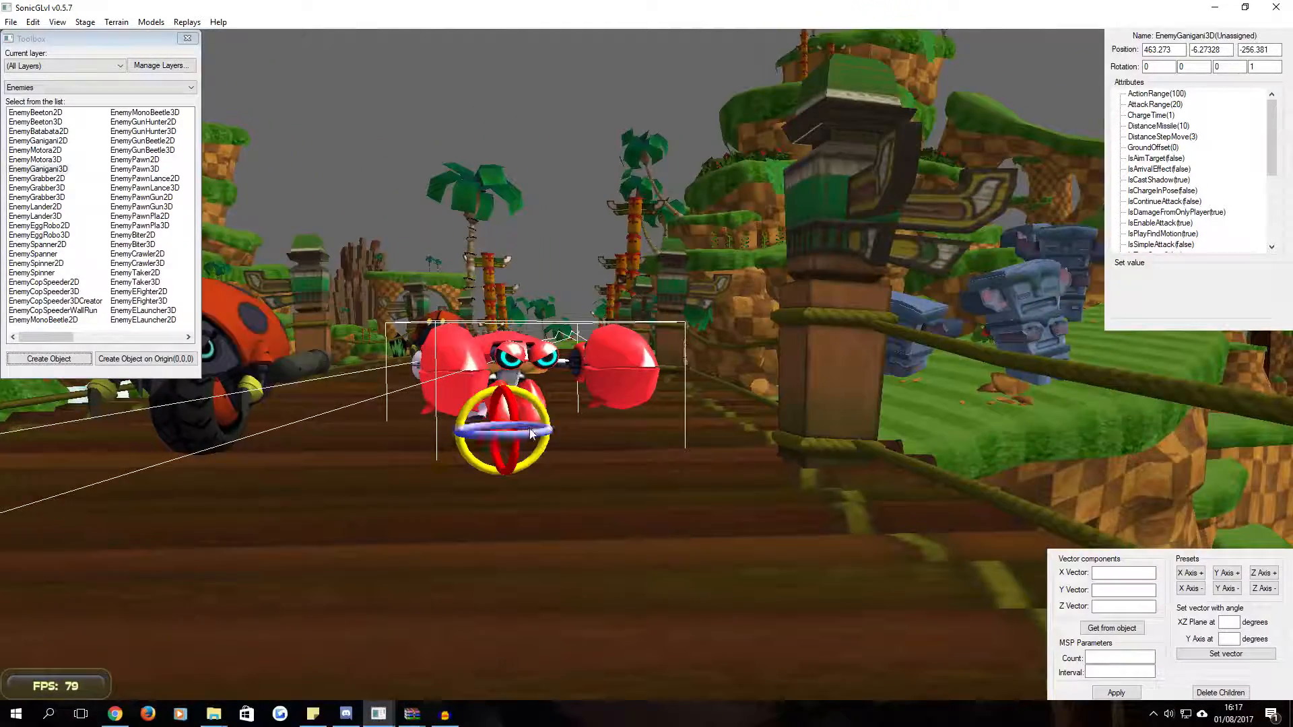
pyautogui.moveTo(531, 433); pyautogui.dragTo(526, 432)
pyautogui.moveTo(526, 429); pyautogui.dragTo(576, 430, button='middle')
pyautogui.moveTo(573, 429); pyautogui.dragTo(637, 344)
pyautogui.press('r')
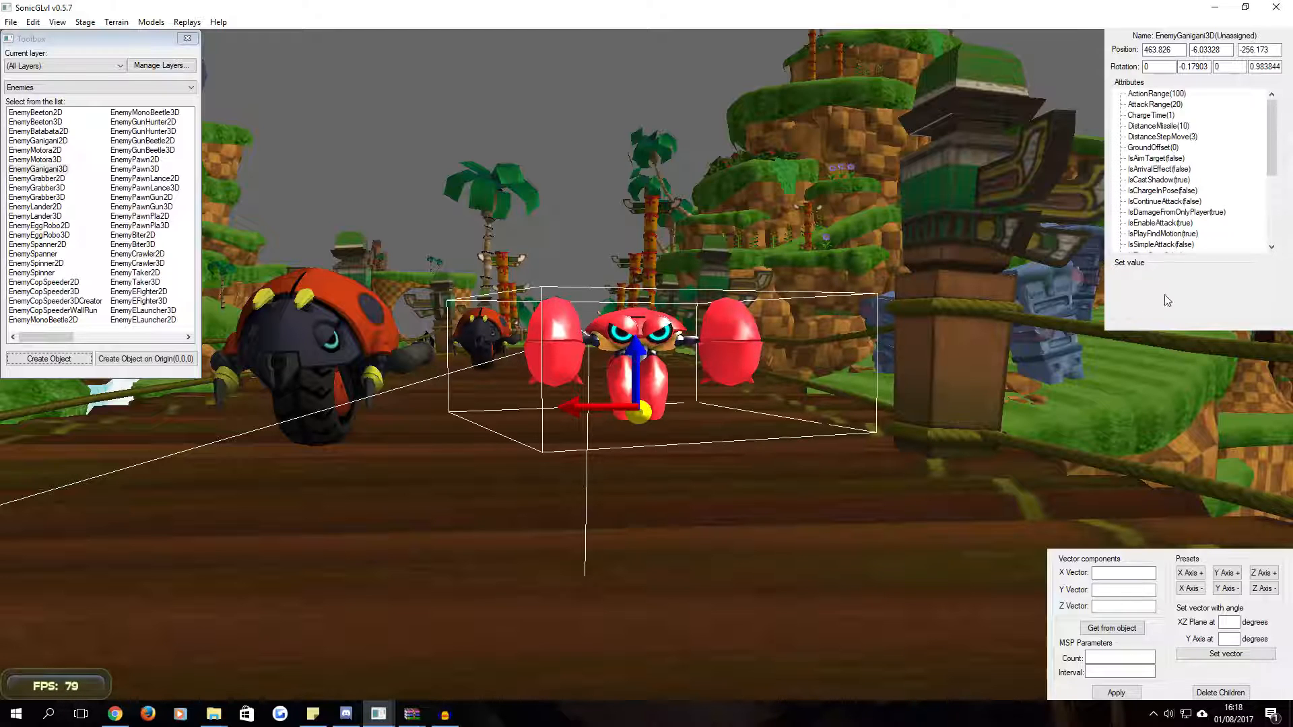
# Examine the crab enemy's ActionRange, AttackRange, ChargeTime and DistanceMissile attributes
pyautogui.click(1170, 95)
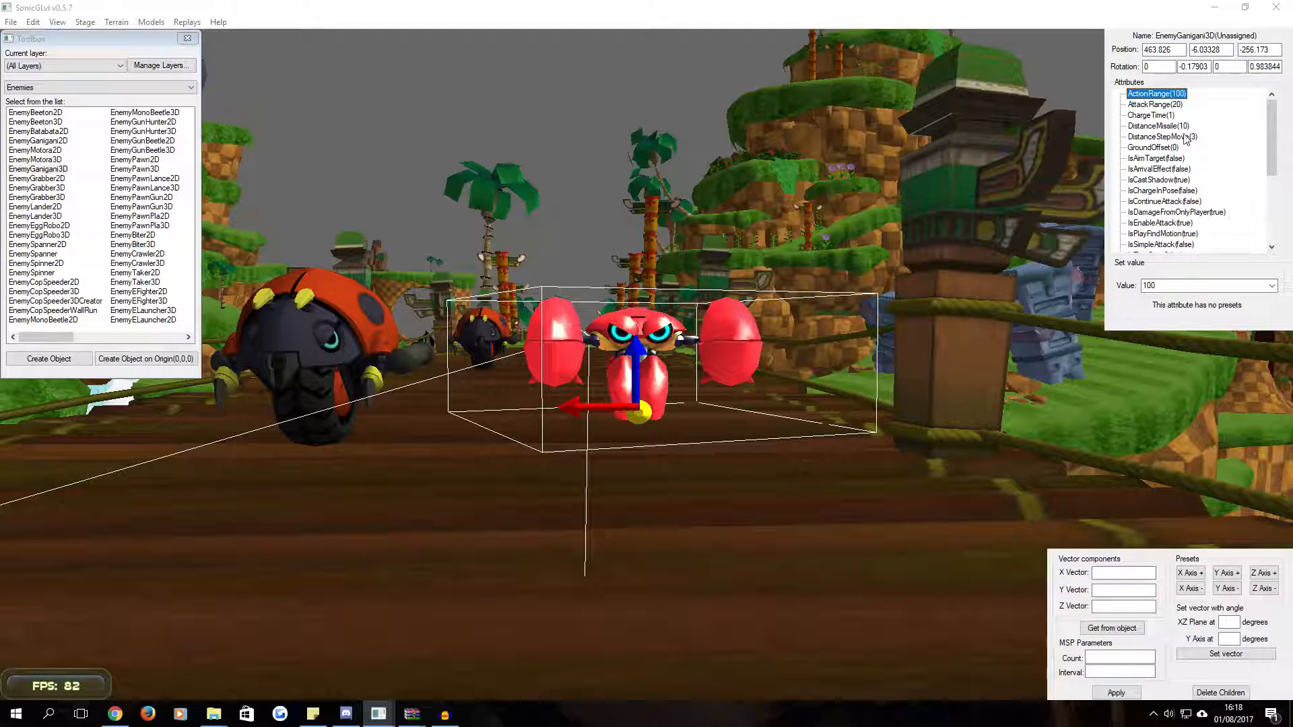
pyautogui.click(1165, 105)
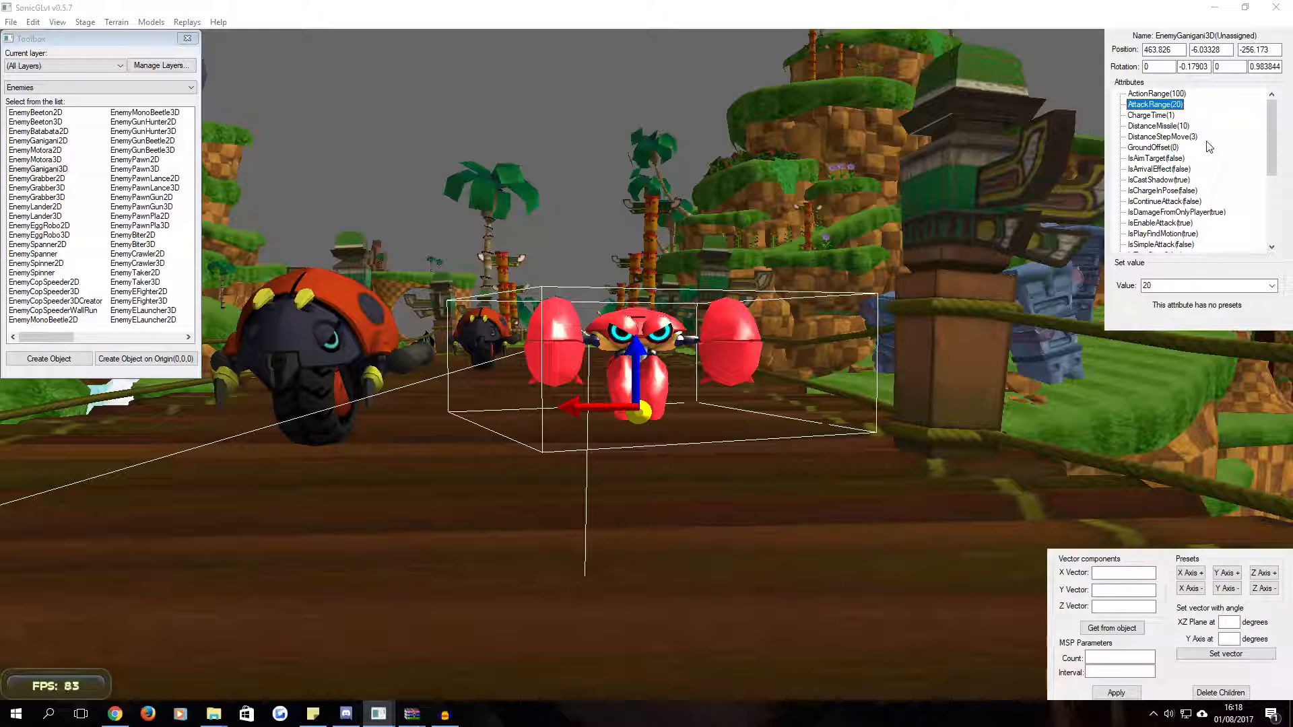
pyautogui.click(1172, 116)
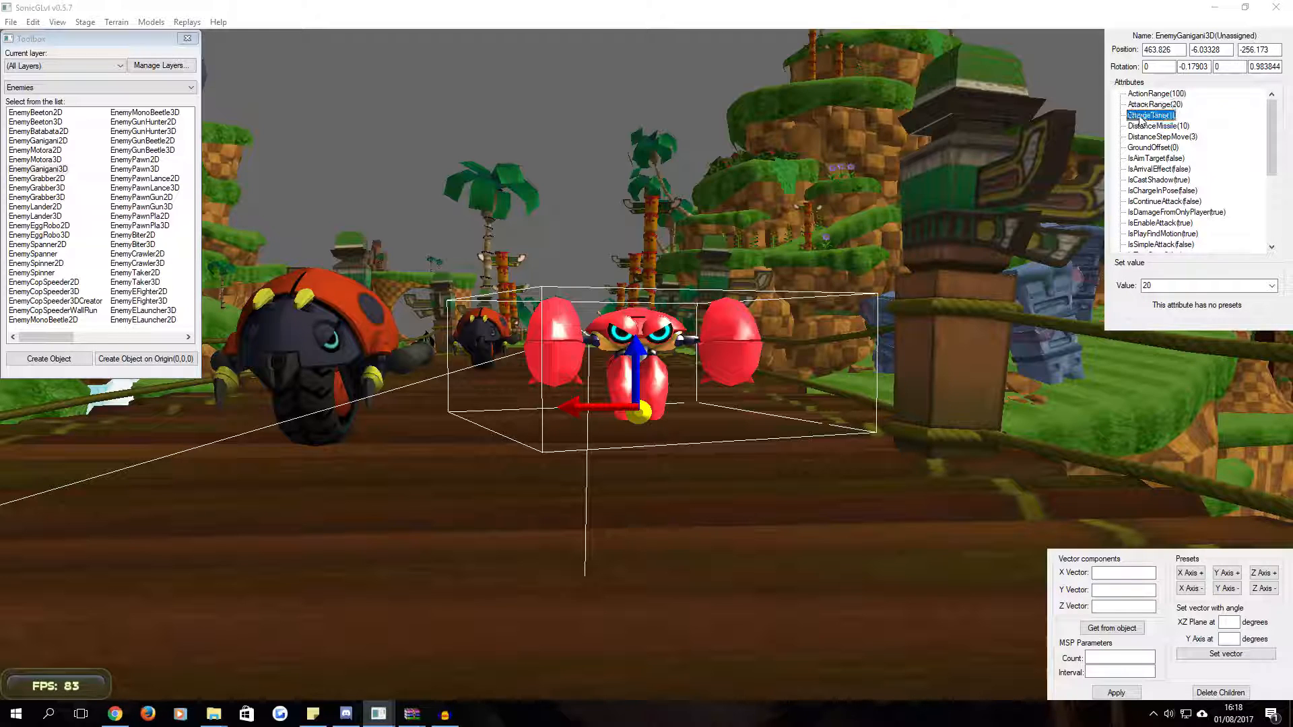
pyautogui.click(1178, 127)
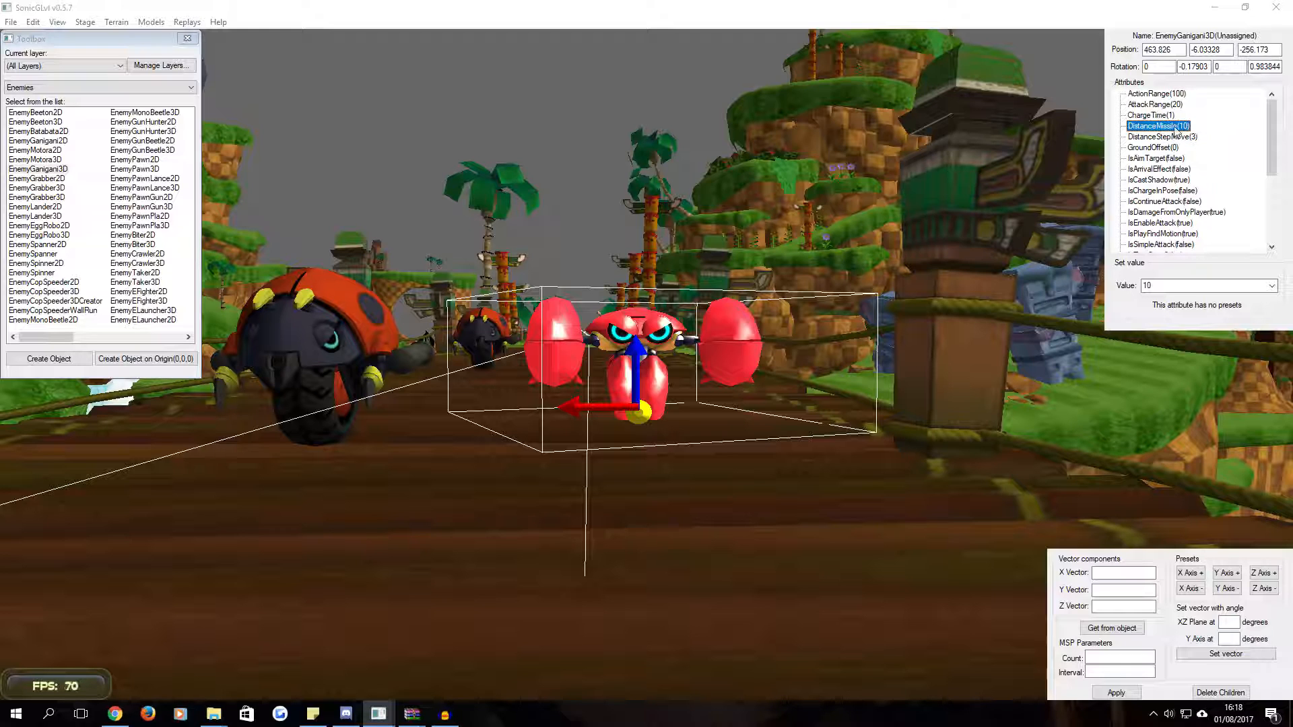
pyautogui.click(753, 338)
pyautogui.moveTo(753, 338); pyautogui.dragTo(632, 362, button='middle')
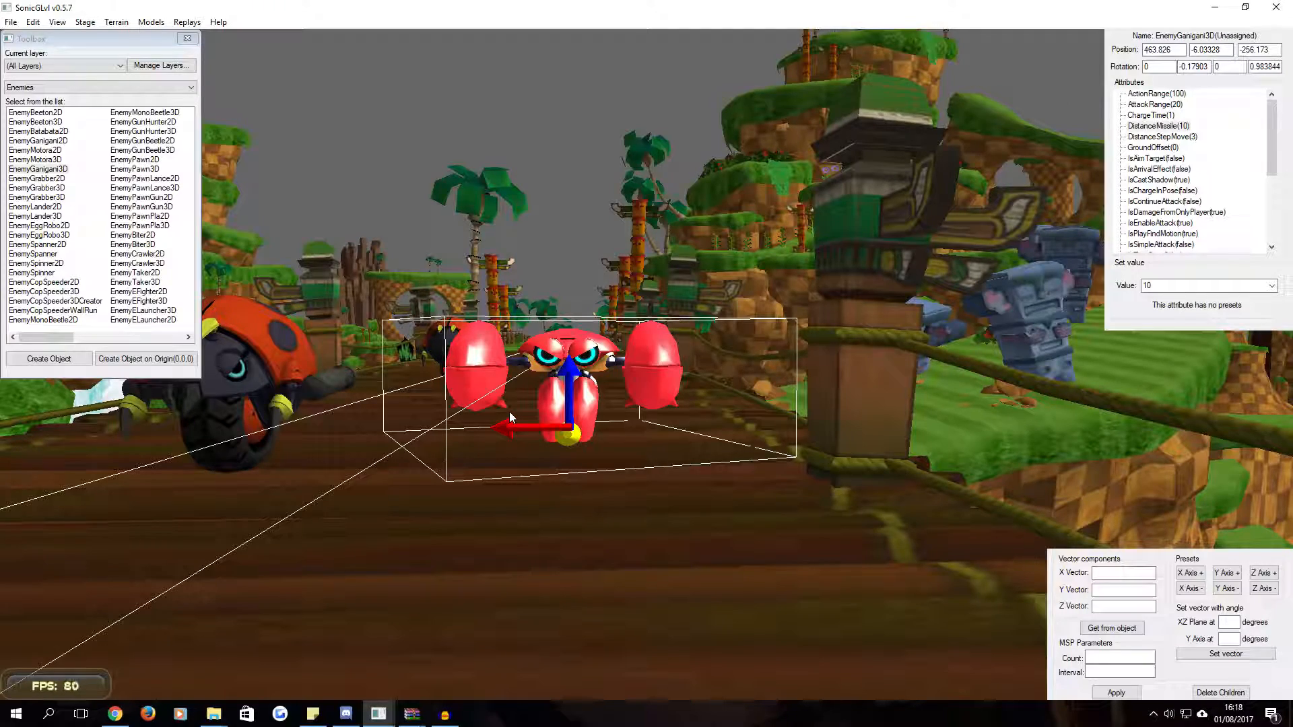
pyautogui.moveTo(589, 294); pyautogui.dragTo(336, 456, button='middle')
# Compare the crab enemy's attributes with the ladybug's and review IsChargeInPose, IsEnableAttack and the rest of its list
pyautogui.click(231, 322)
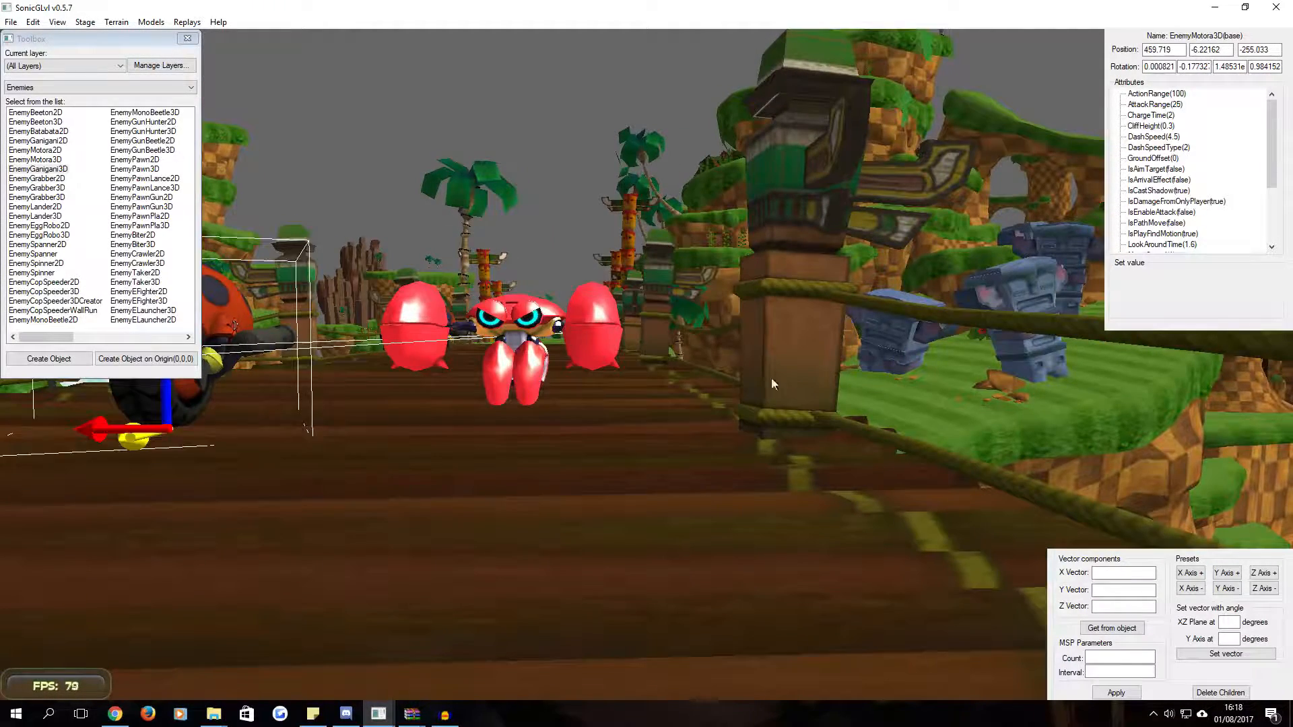
pyautogui.click(525, 324)
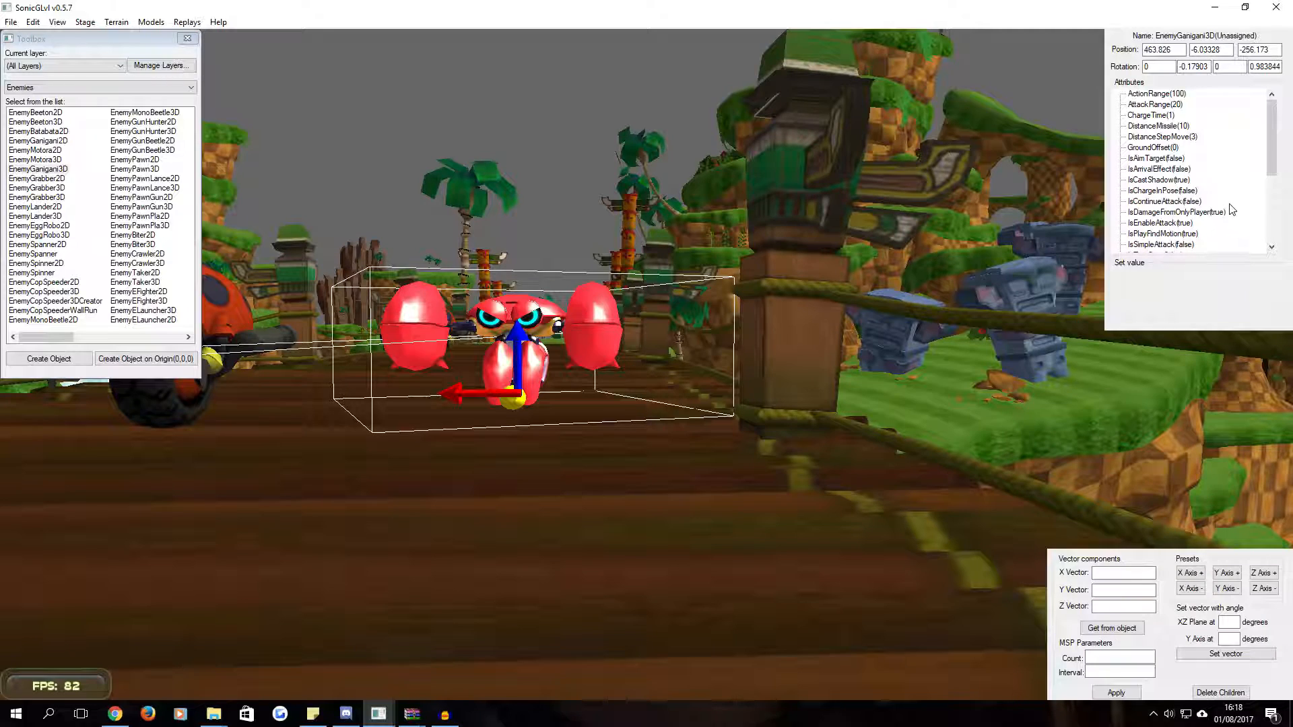
pyautogui.click(1183, 143)
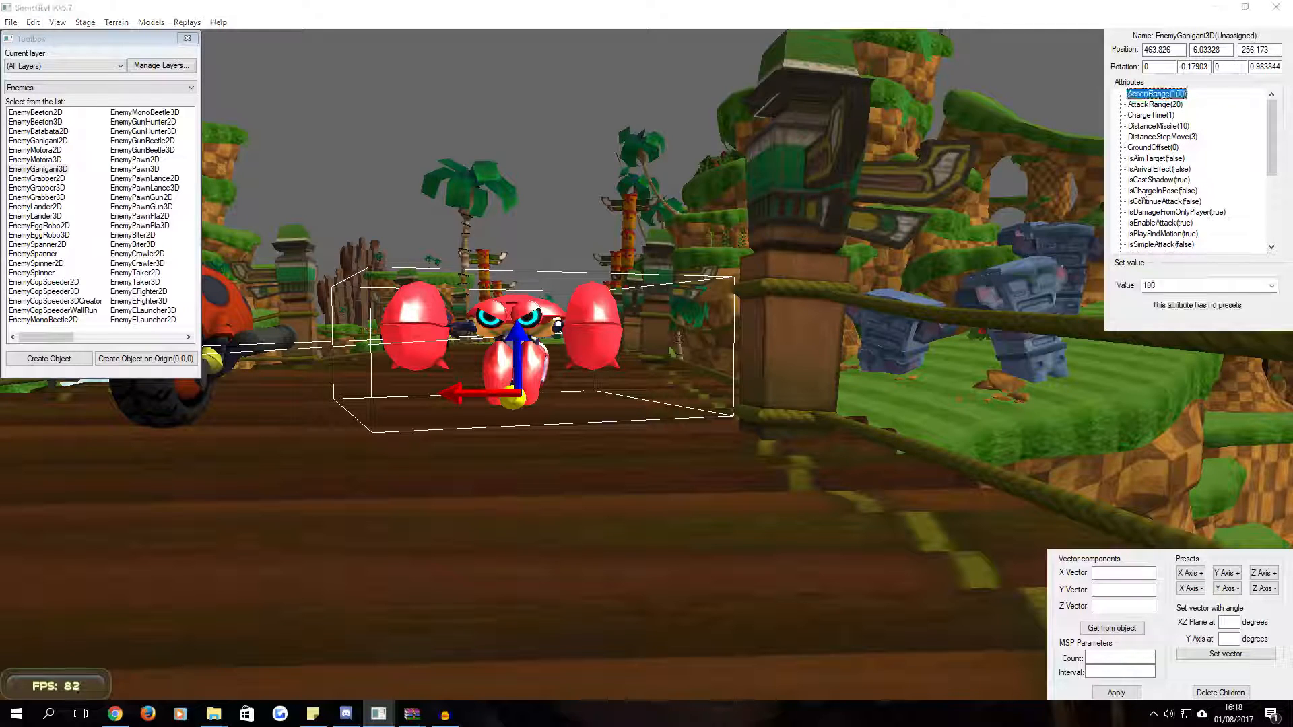
pyautogui.moveTo(1273, 146); pyautogui.dragTo(1273, 152)
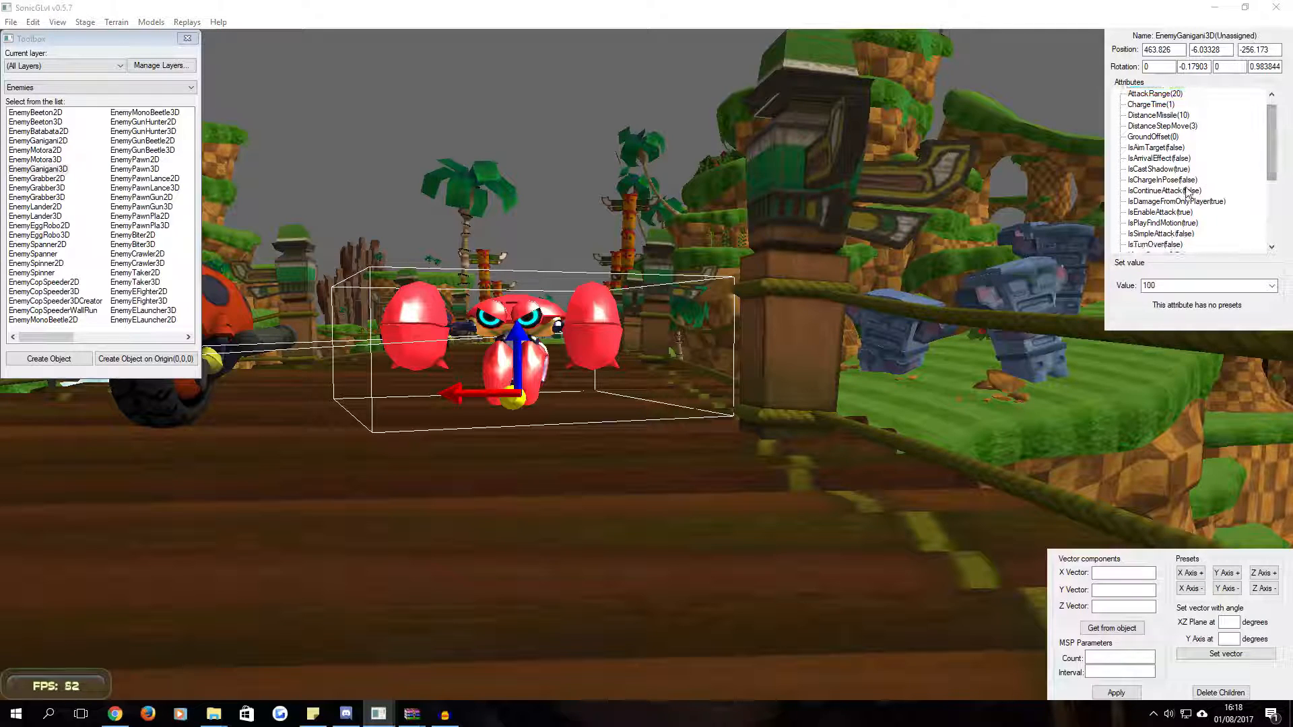
pyautogui.click(1135, 181)
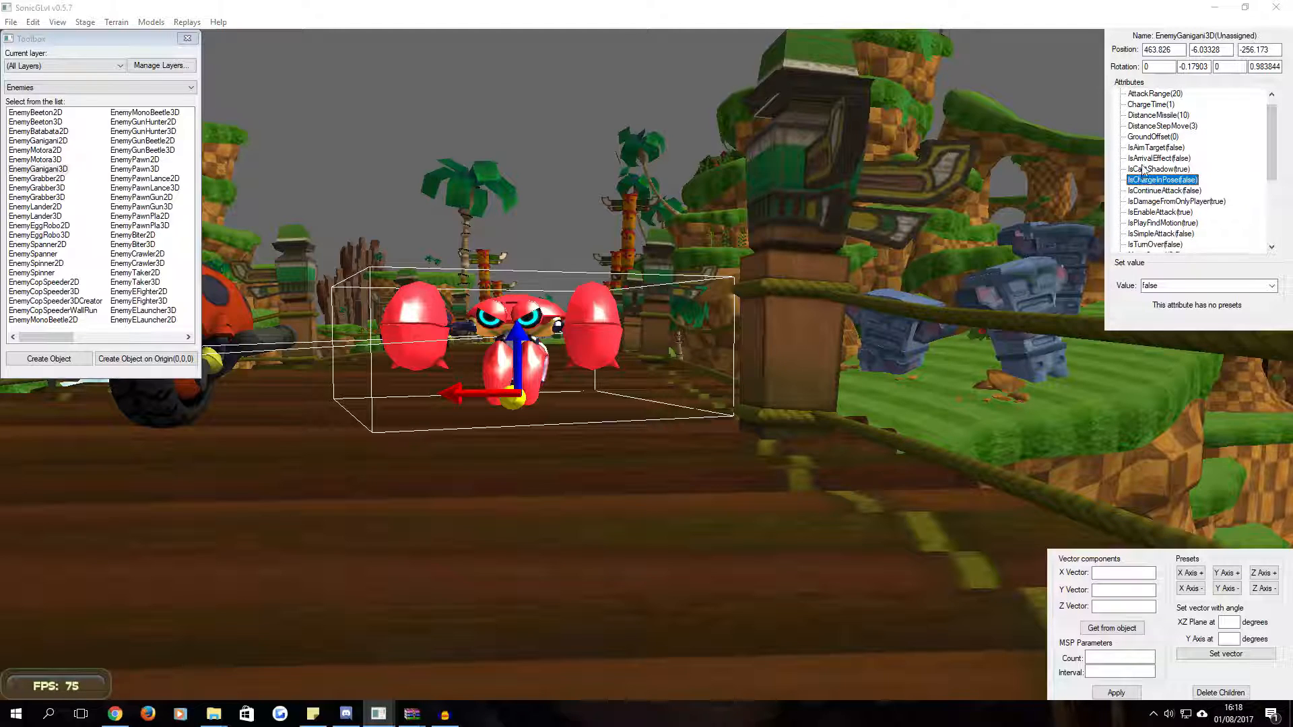
pyautogui.click(1163, 212)
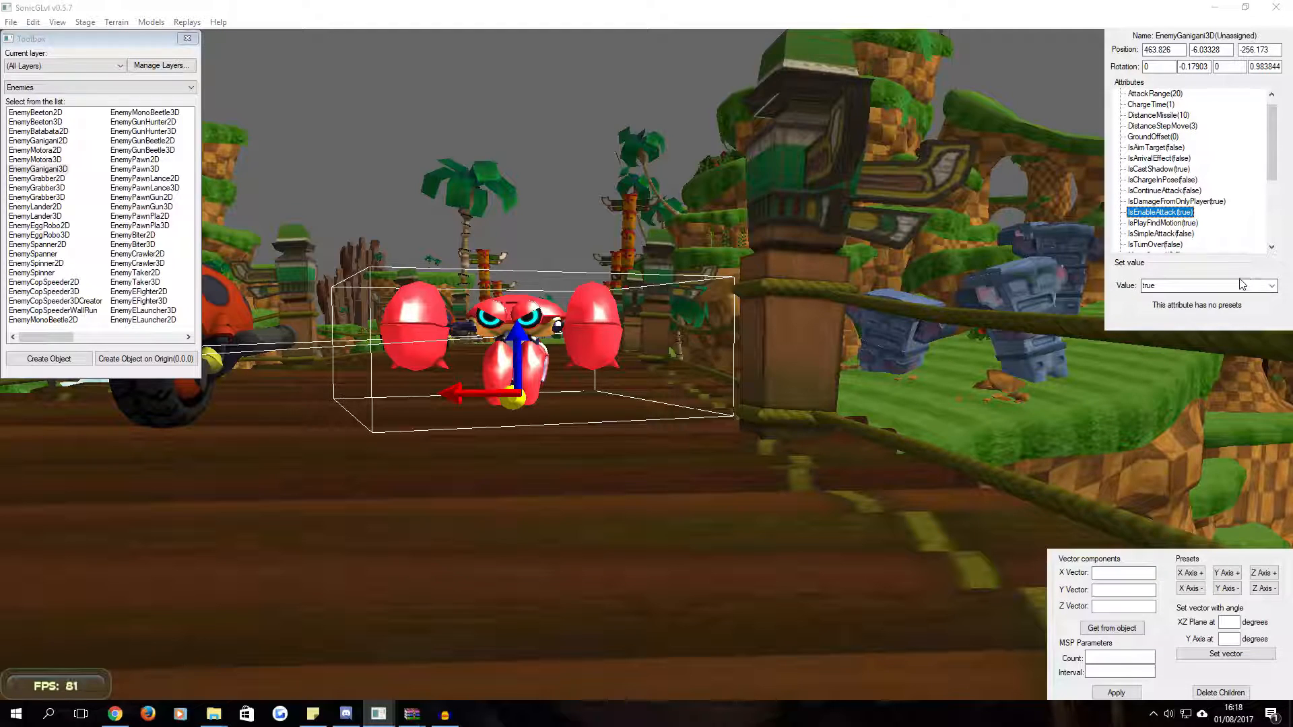
pyautogui.scroll(-2, 1245, 242)
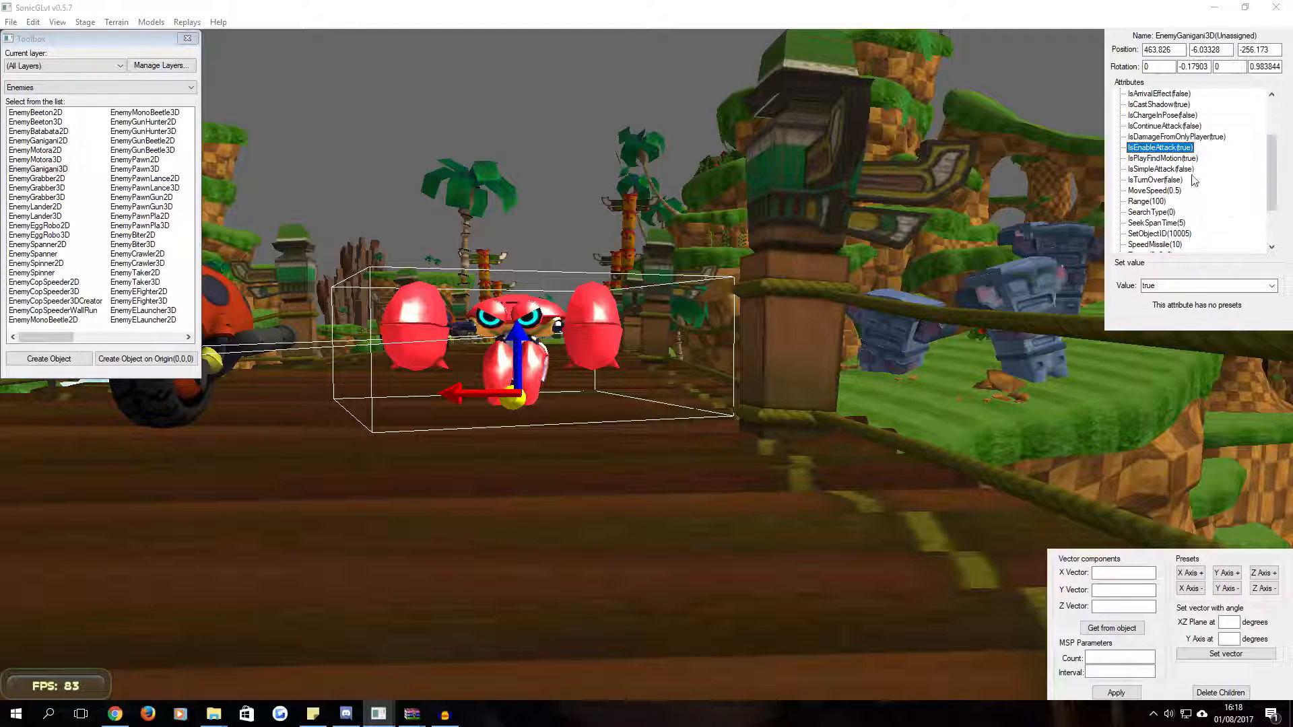
pyautogui.scroll(-2, 1212, 180)
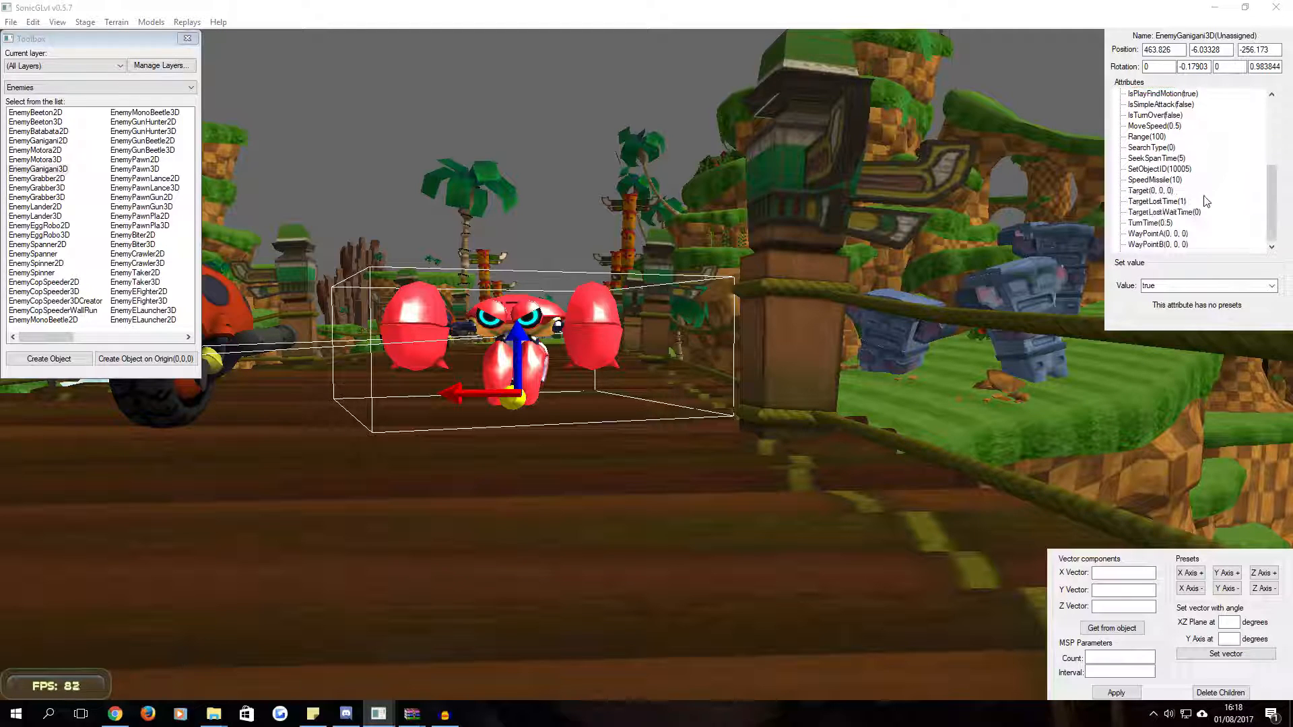
pyautogui.click(507, 360)
pyautogui.click(577, 451)
pyautogui.click(534, 329)
# Create a DashRing from the Common category on the grass path near the existing dash ring
pyautogui.moveTo(543, 281); pyautogui.dragTo(851, 270, button='middle')
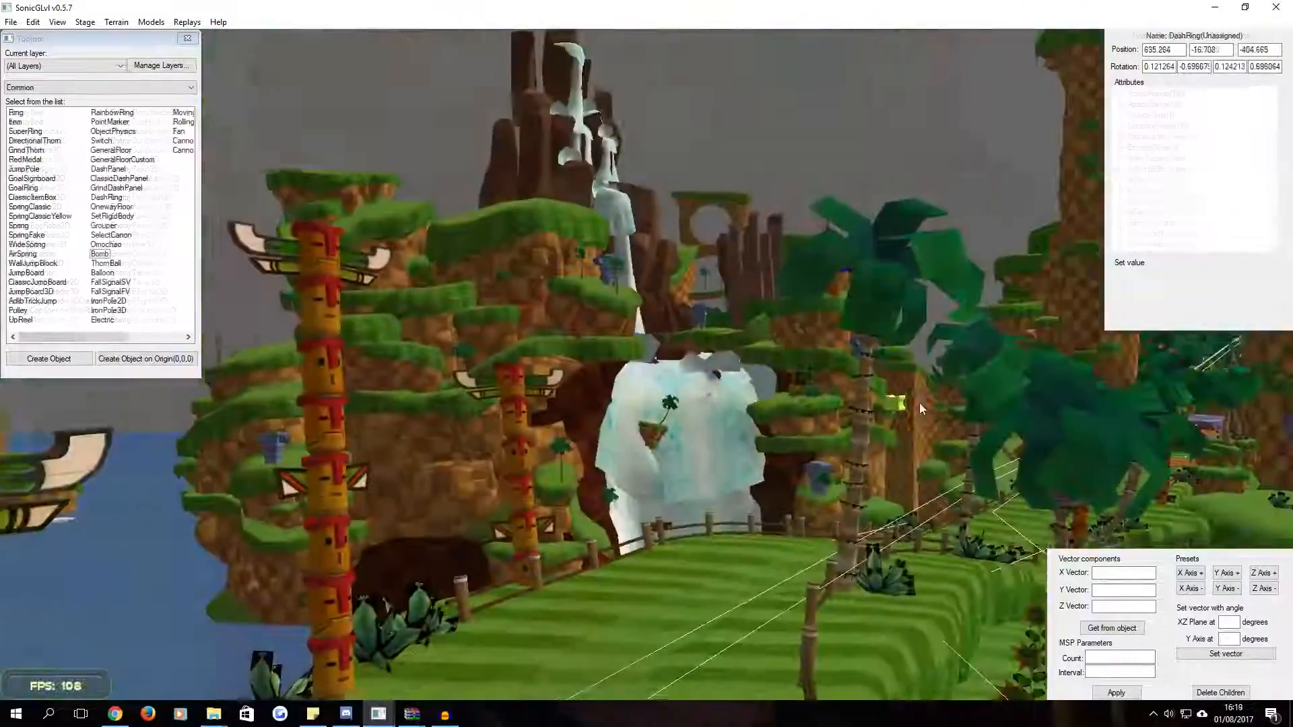
pyautogui.moveTo(919, 402); pyautogui.dragTo(472, 377, button='middle')
pyautogui.click(106, 197)
pyautogui.click(70, 358)
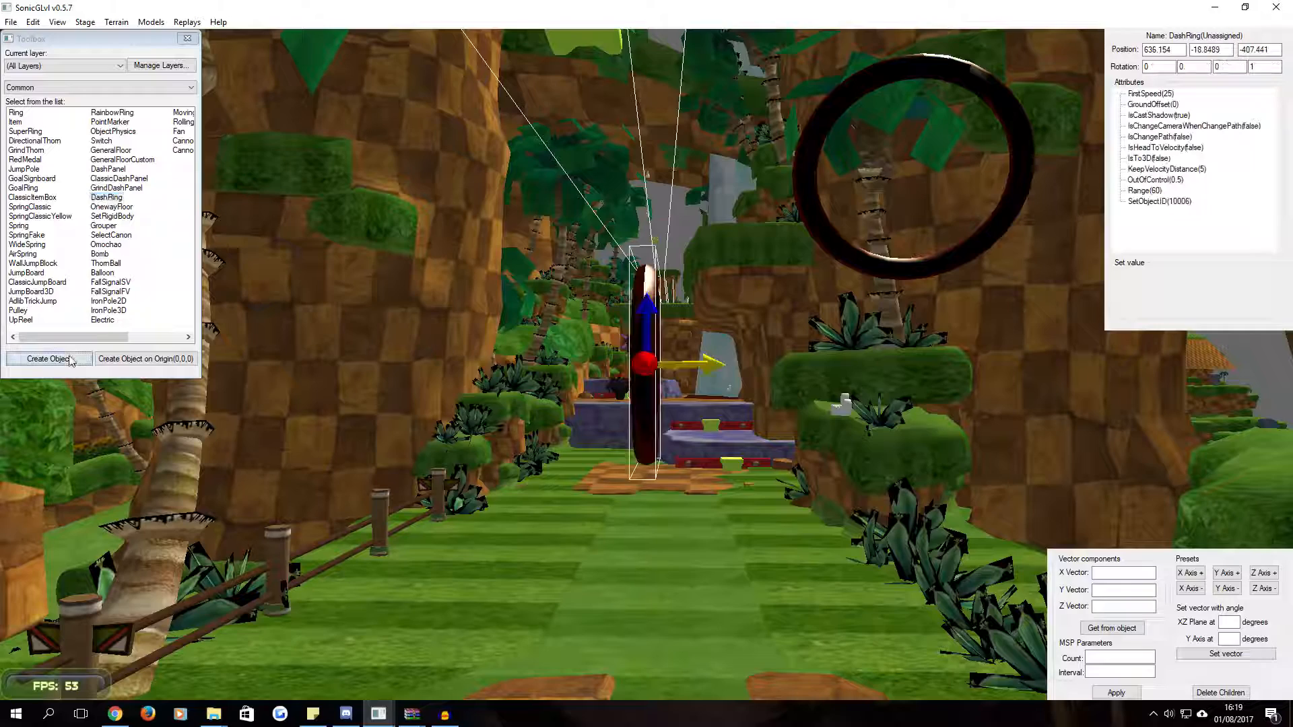
# Rotate the new dash ring to face along the path and position it at about X 636.16, Z -409.82
pyautogui.moveTo(559, 366); pyautogui.dragTo(661, 390, button='middle')
pyautogui.moveTo(843, 433); pyautogui.dragTo(600, 434)
pyautogui.press('r')
pyautogui.press('t')
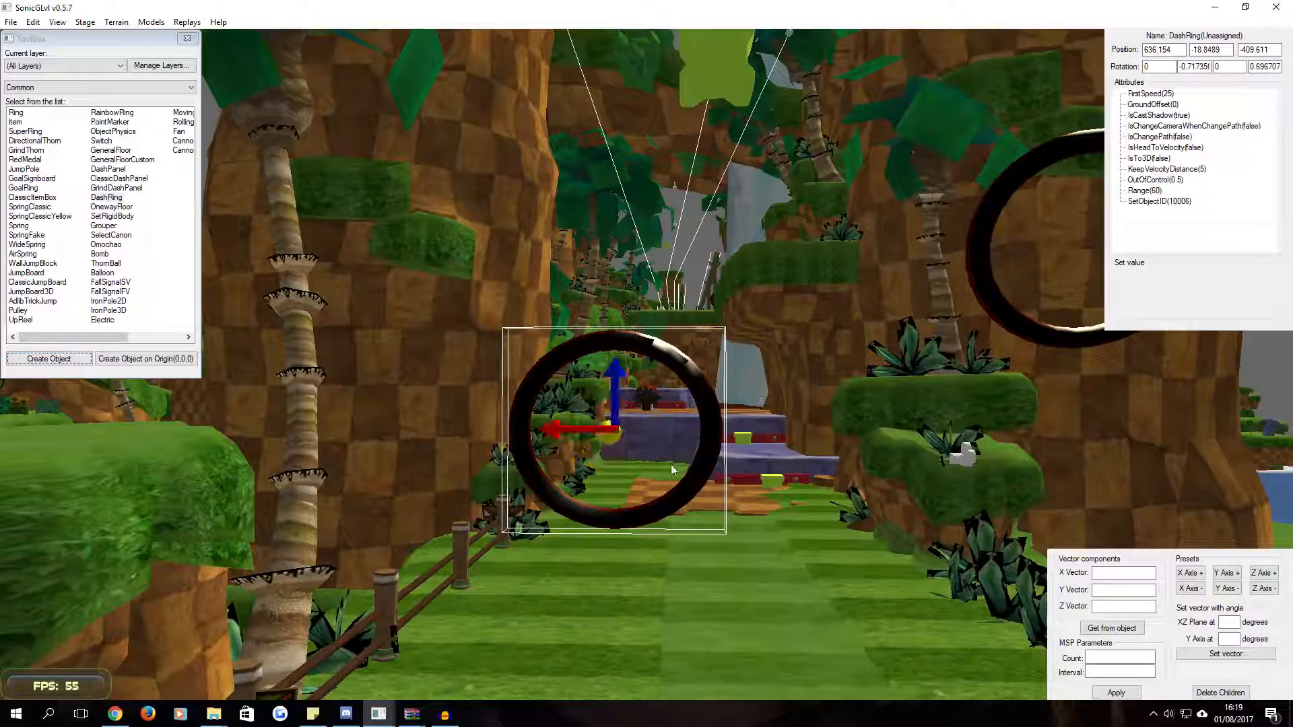
pyautogui.click(693, 563)
pyautogui.scroll(-5, 691, 598)
pyautogui.scroll(3, 692, 592)
pyautogui.click(666, 440)
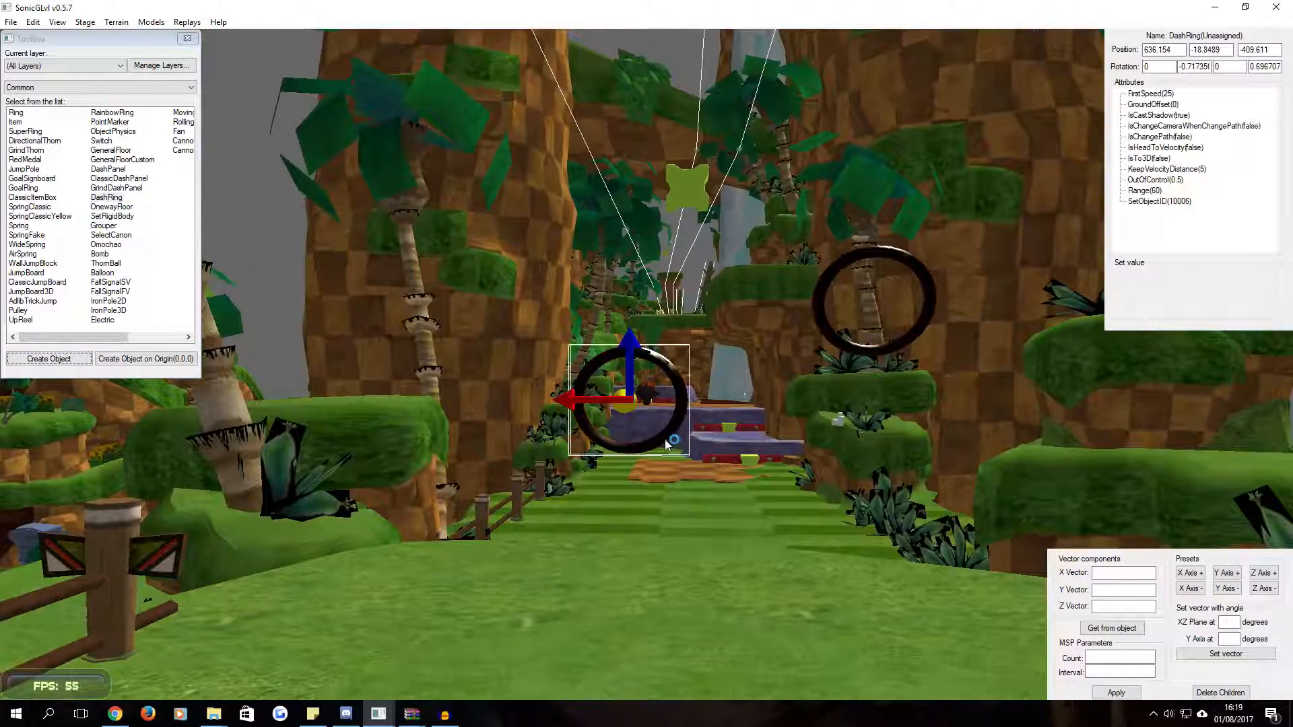
pyautogui.moveTo(589, 401); pyautogui.dragTo(572, 400)
pyautogui.moveTo(633, 424); pyautogui.dragTo(461, 436, button='middle')
pyautogui.moveTo(518, 420); pyautogui.dragTo(370, 469, button='middle')
pyautogui.moveTo(654, 391); pyautogui.dragTo(608, 390, button='middle')
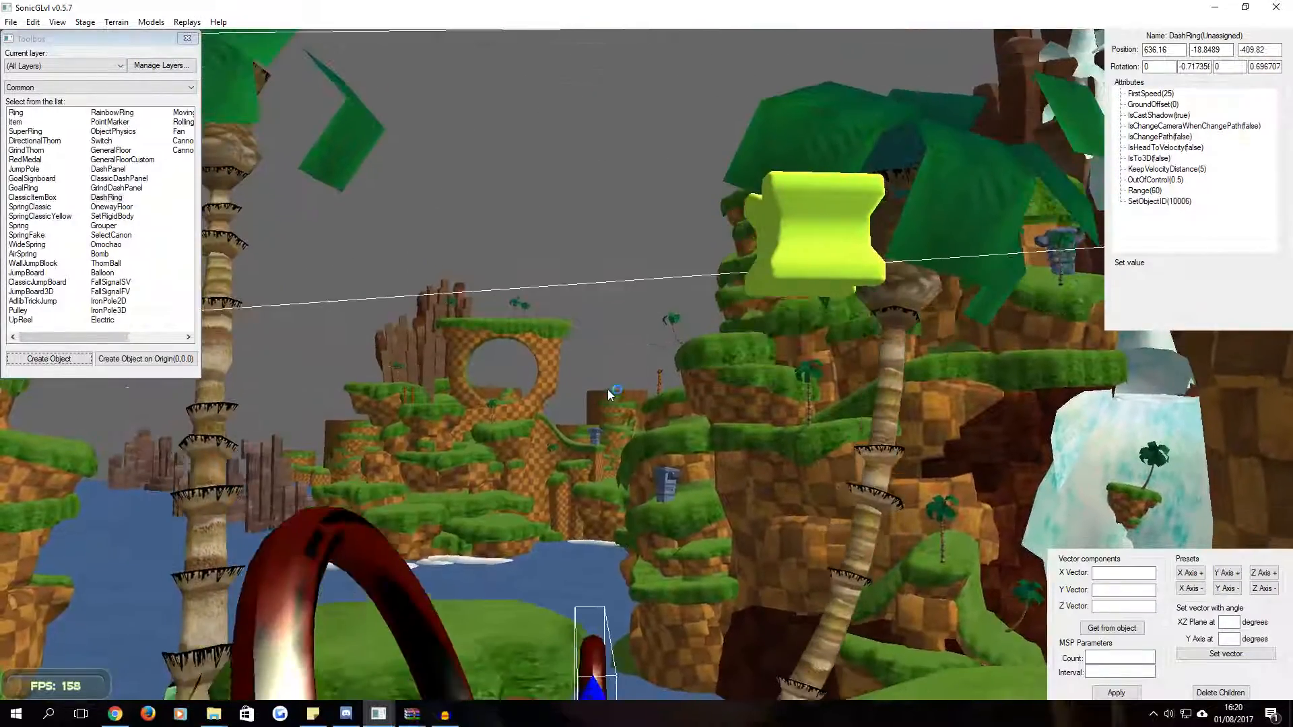
# Raise and shift the new dash ring to about X 632.62, Y -17.19, Z -409.92 near the existing ring
pyautogui.scroll(-3, 609, 397)
pyautogui.click(552, 465)
pyautogui.moveTo(553, 466); pyautogui.dragTo(567, 457, button='middle')
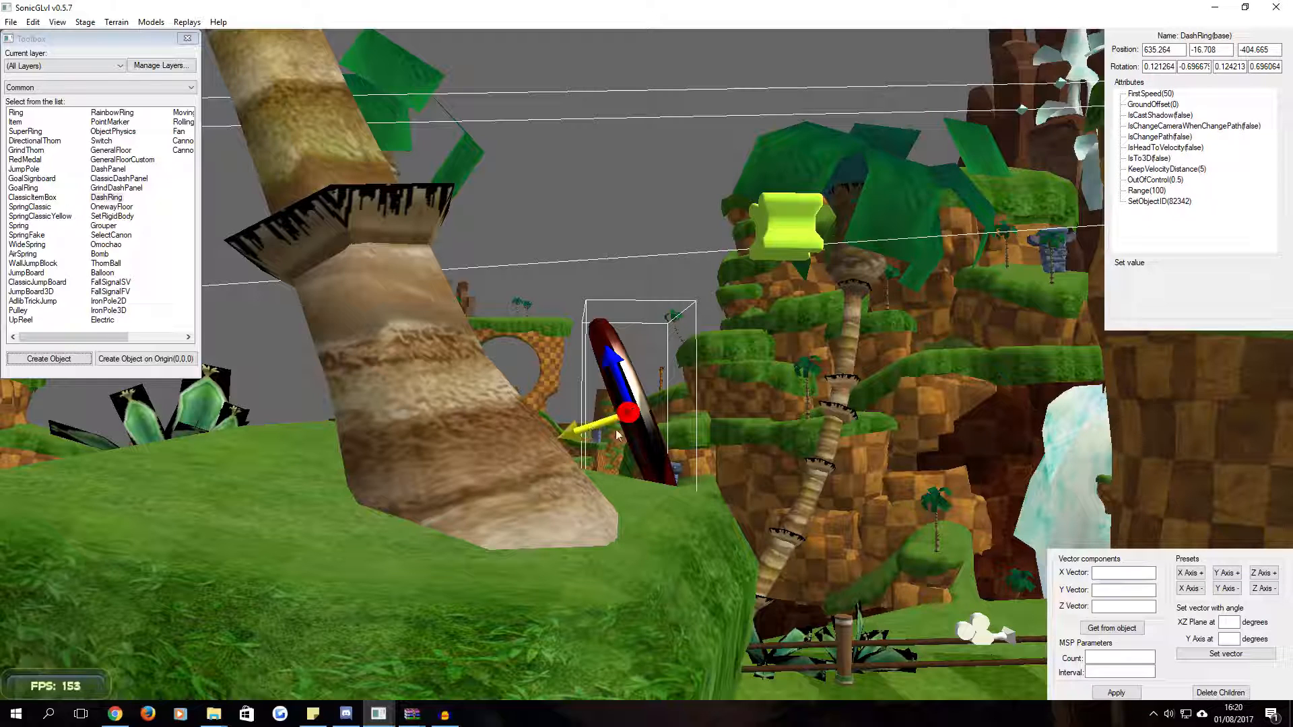
pyautogui.click(744, 488)
pyautogui.scroll(4, 759, 499)
pyautogui.moveTo(762, 498); pyautogui.dragTo(745, 477, button='middle')
pyautogui.scroll(-5, 735, 499)
pyautogui.scroll(-5, 718, 539)
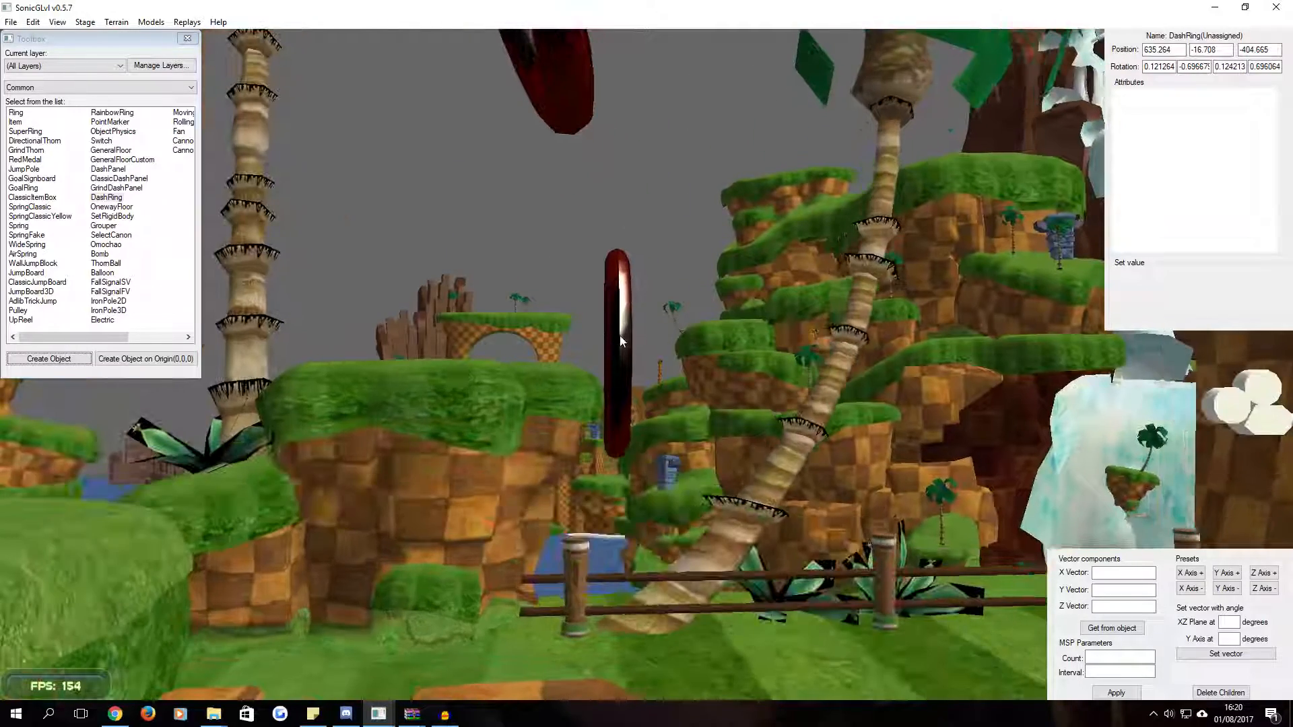
pyautogui.click(619, 337)
pyautogui.moveTo(583, 349); pyautogui.dragTo(289, 170)
pyautogui.moveTo(289, 172); pyautogui.dragTo(397, 257, button='middle')
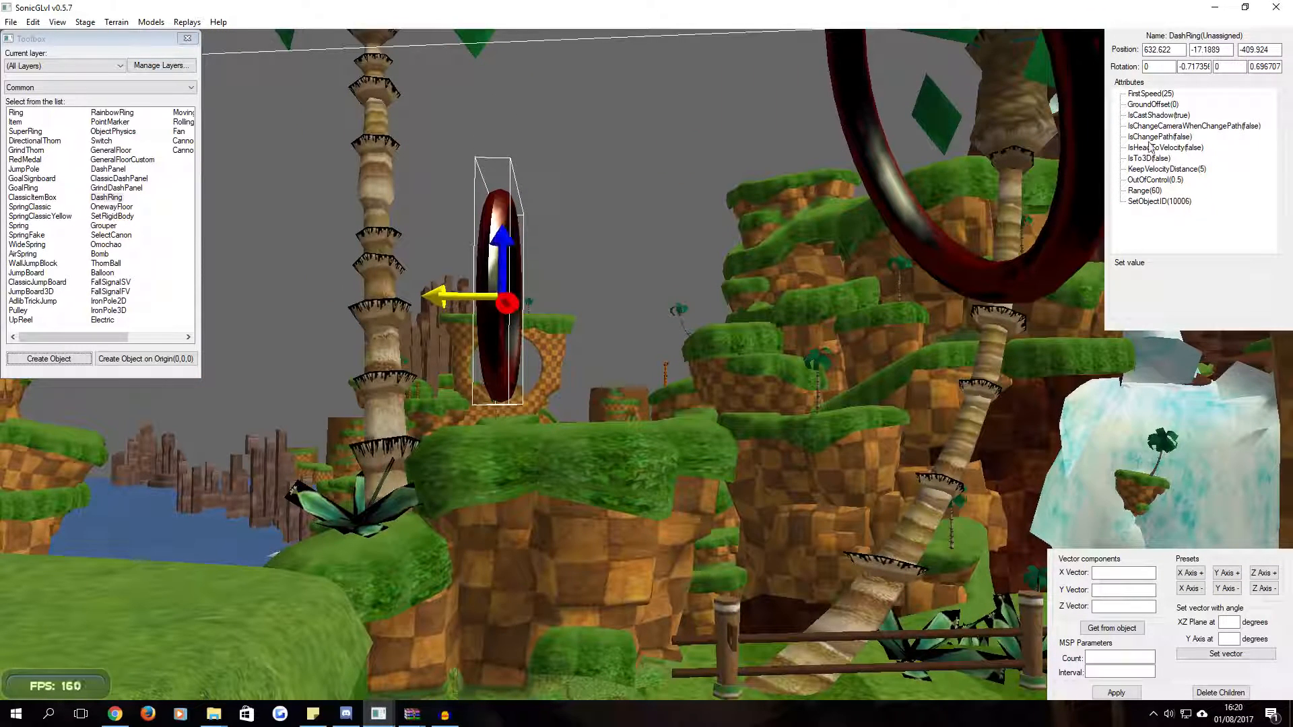
# Check the existing dash ring's attributes and set the new ring's FirstSpeed to 100
pyautogui.click(892, 174)
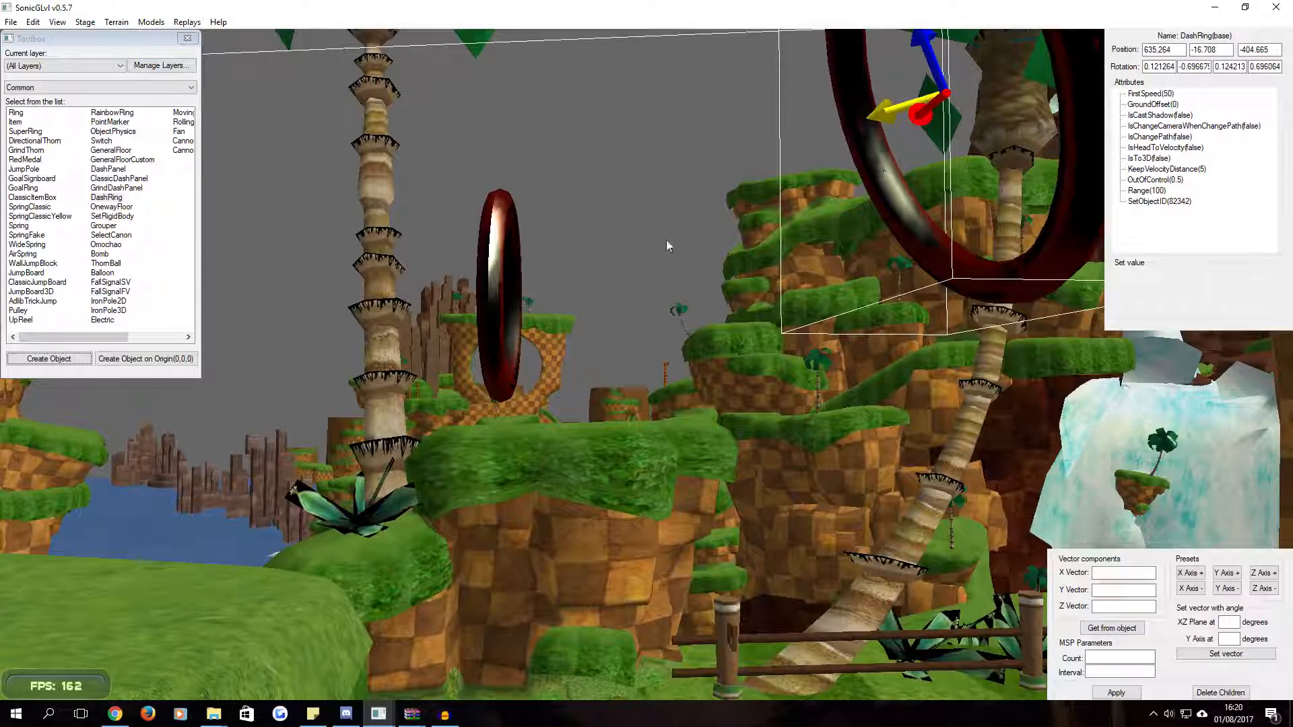
pyautogui.click(479, 286)
pyautogui.click(1150, 94)
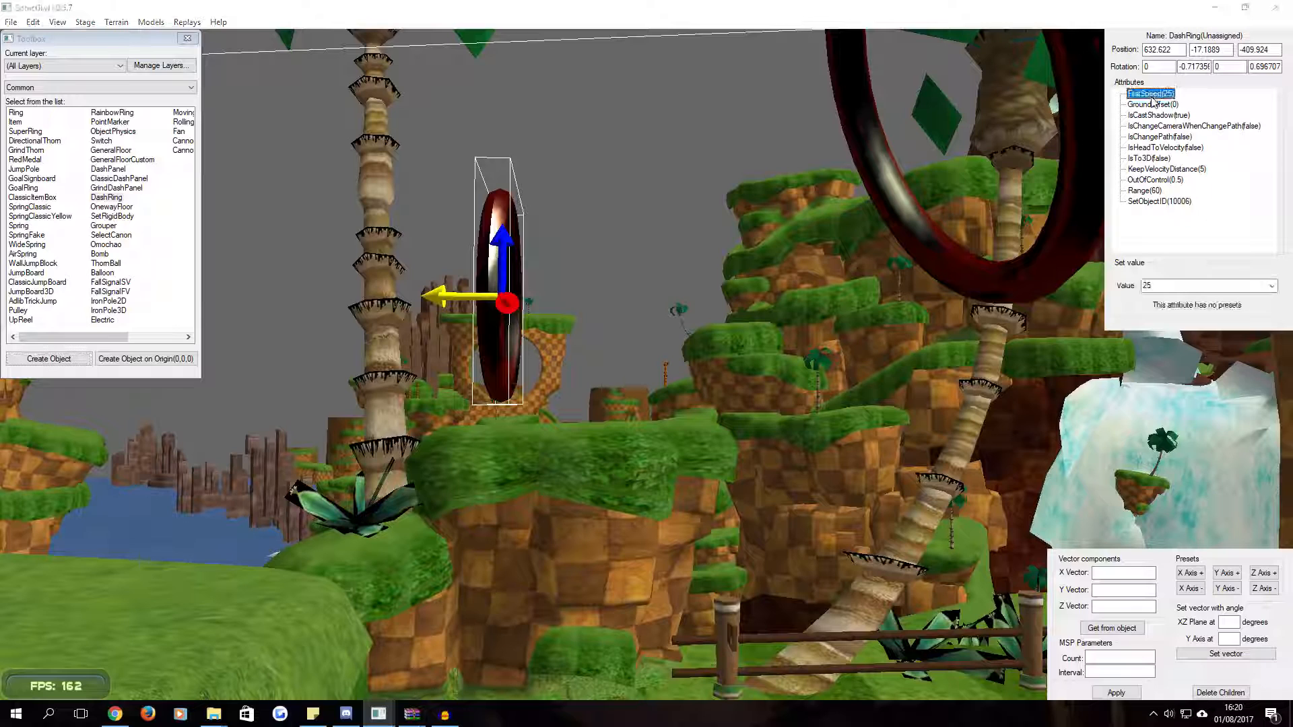
pyautogui.doubleClick(1166, 290)
pyautogui.write('5')
pyautogui.press('BackSpace')
pyautogui.write('100')
pyautogui.click(1163, 115)
# Set the new dash ring's Range to 300 and check it against the existing ring
pyautogui.click(1153, 191)
pyautogui.doubleClick(1170, 286)
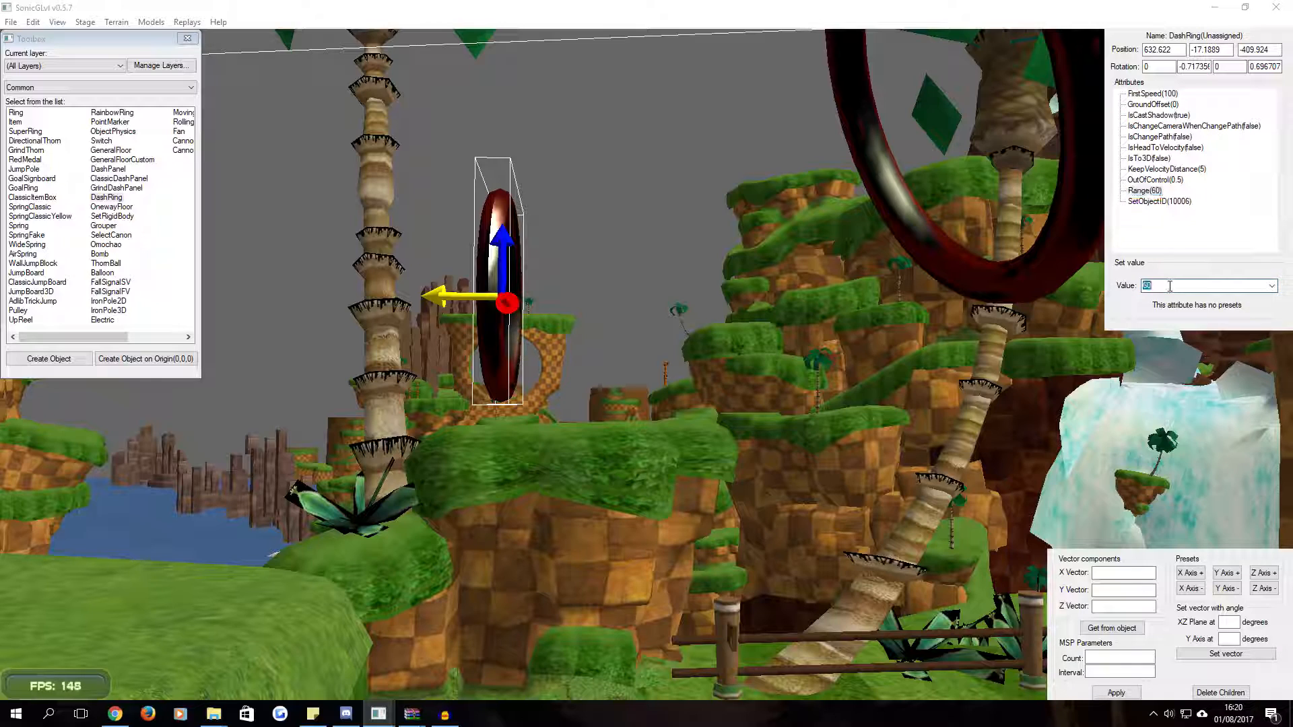
pyautogui.write('300')
pyautogui.click(878, 188)
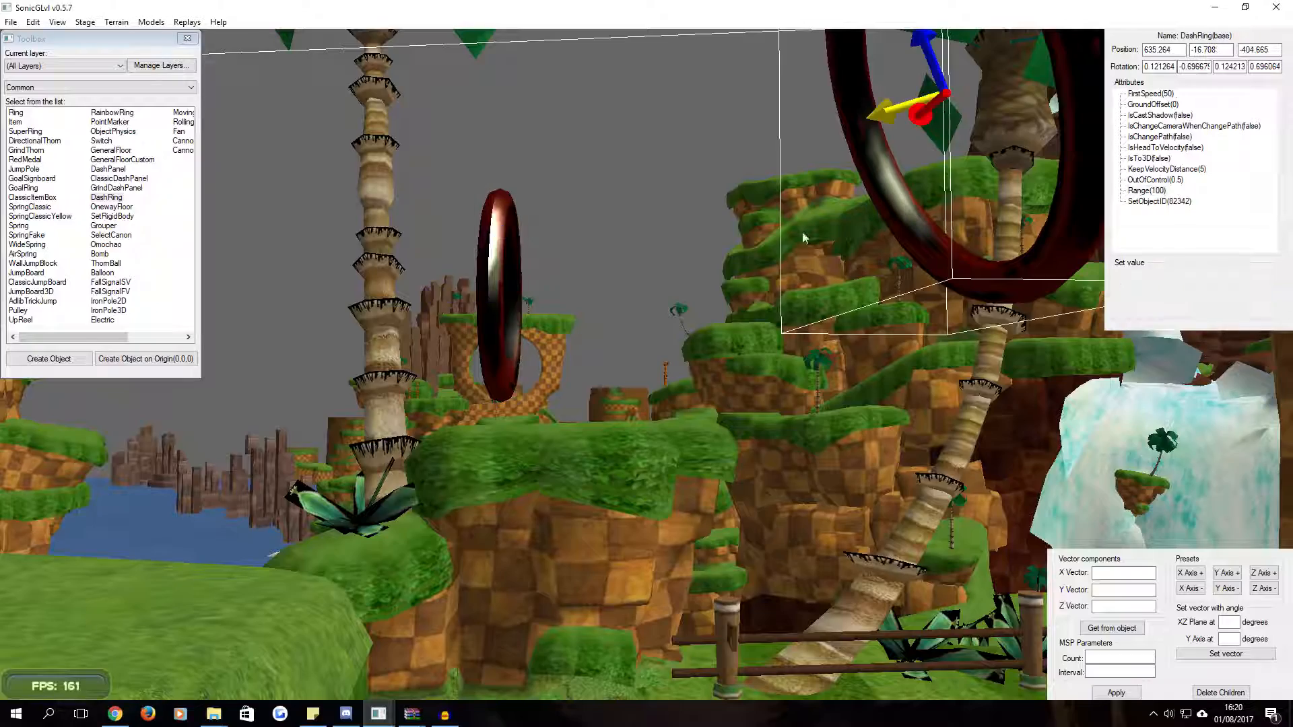
pyautogui.click(495, 322)
# Survey the terrain and paths around the new dash ring from a distance
pyautogui.moveTo(626, 278); pyautogui.dragTo(688, 368, button='middle')
pyautogui.scroll(-5, 631, 286)
pyautogui.moveTo(688, 368); pyautogui.dragTo(1055, 423, button='right')
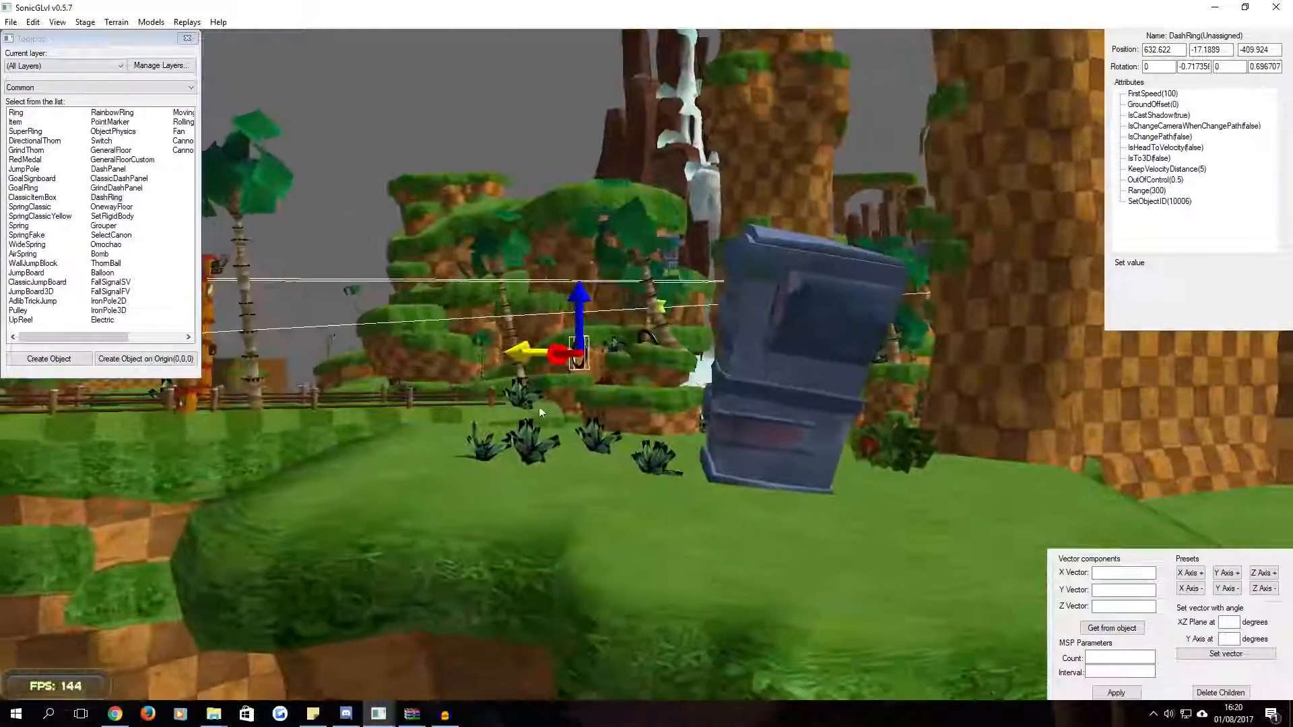
pyautogui.scroll(5, 603, 451)
pyautogui.moveTo(655, 433); pyautogui.dragTo(606, 531, button='right')
pyautogui.scroll(-5, 649, 434)
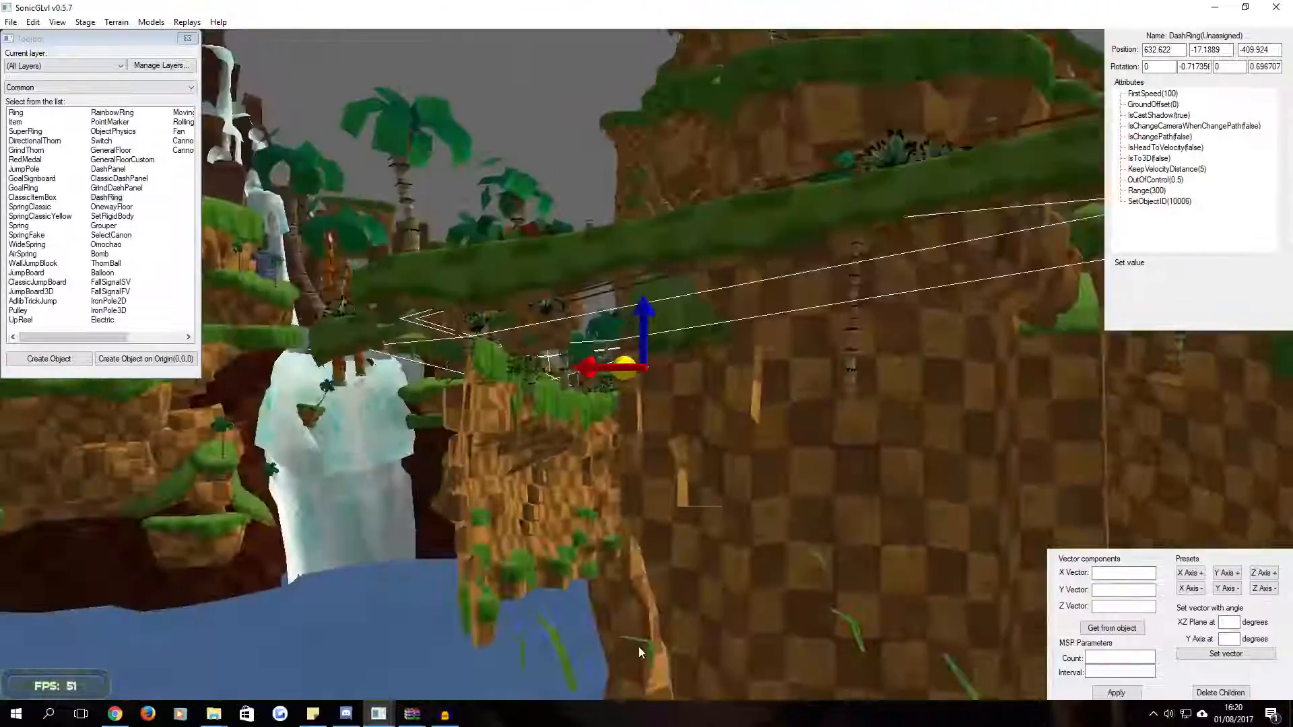
pyautogui.scroll(2, 606, 530)
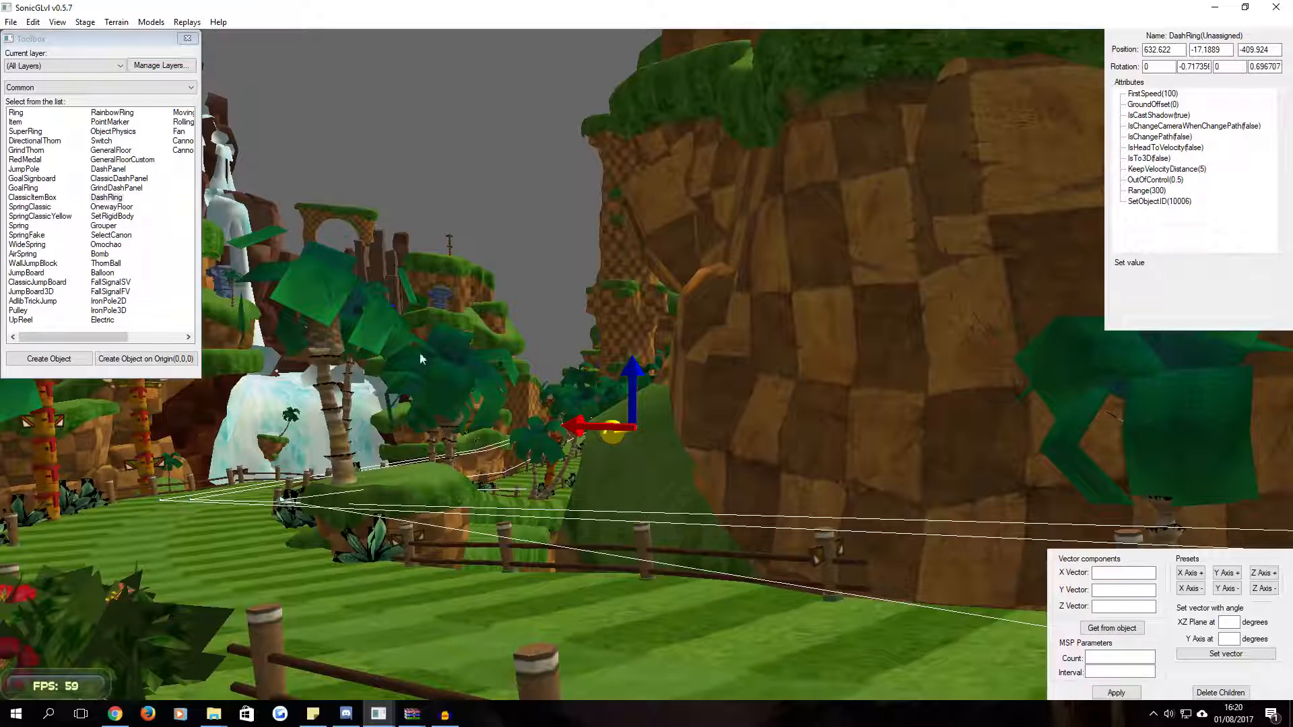
# Save the edited level data with the new dash ring
pyautogui.click(117, 23)
pyautogui.click(36, 18)
pyautogui.click(13, 23)
pyautogui.click(30, 51)
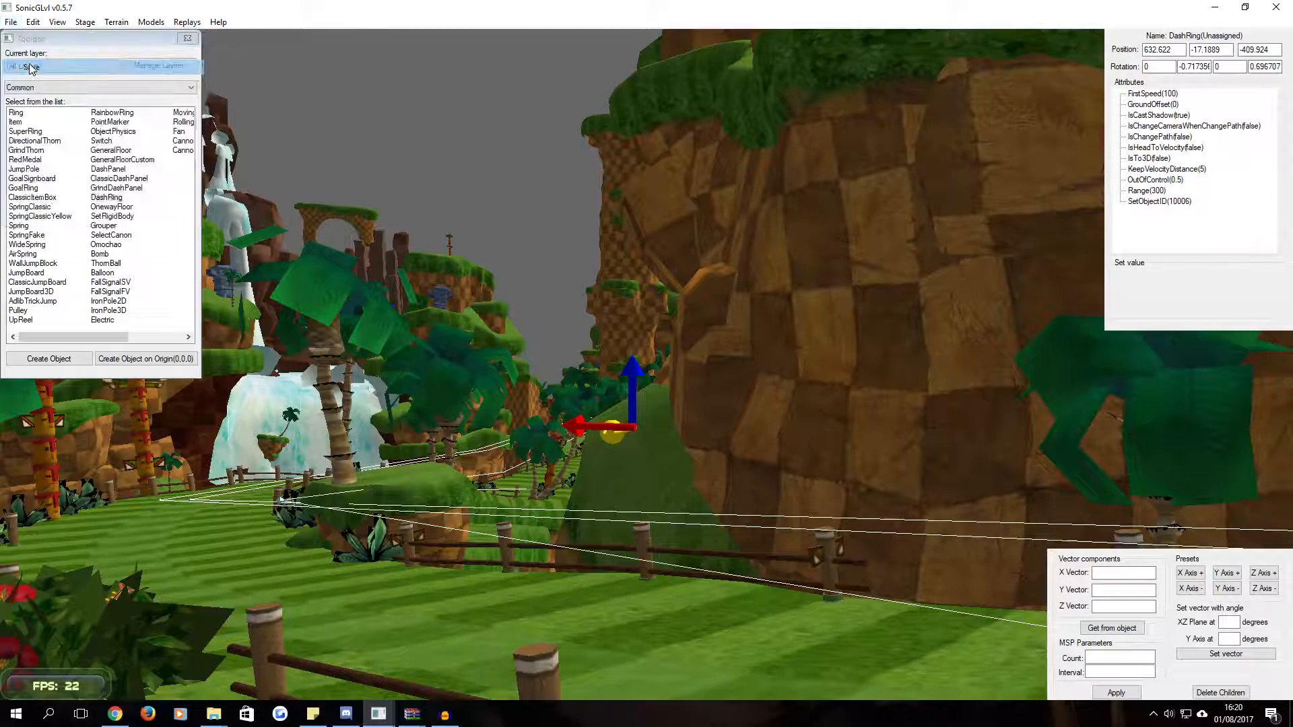
pyautogui.click(734, 402)
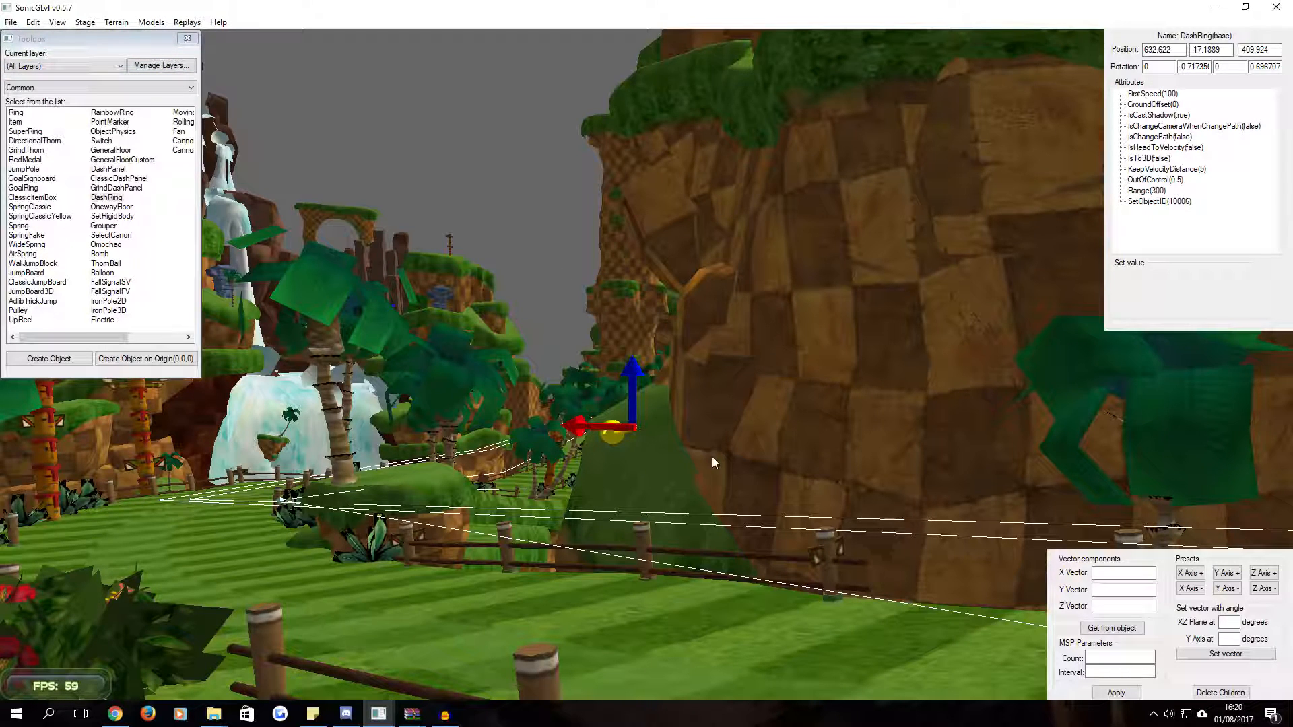
# Leave the level editor and launch SonicGMI.exe from the Sonic Generations game folder
pyautogui.click(1215, 8)
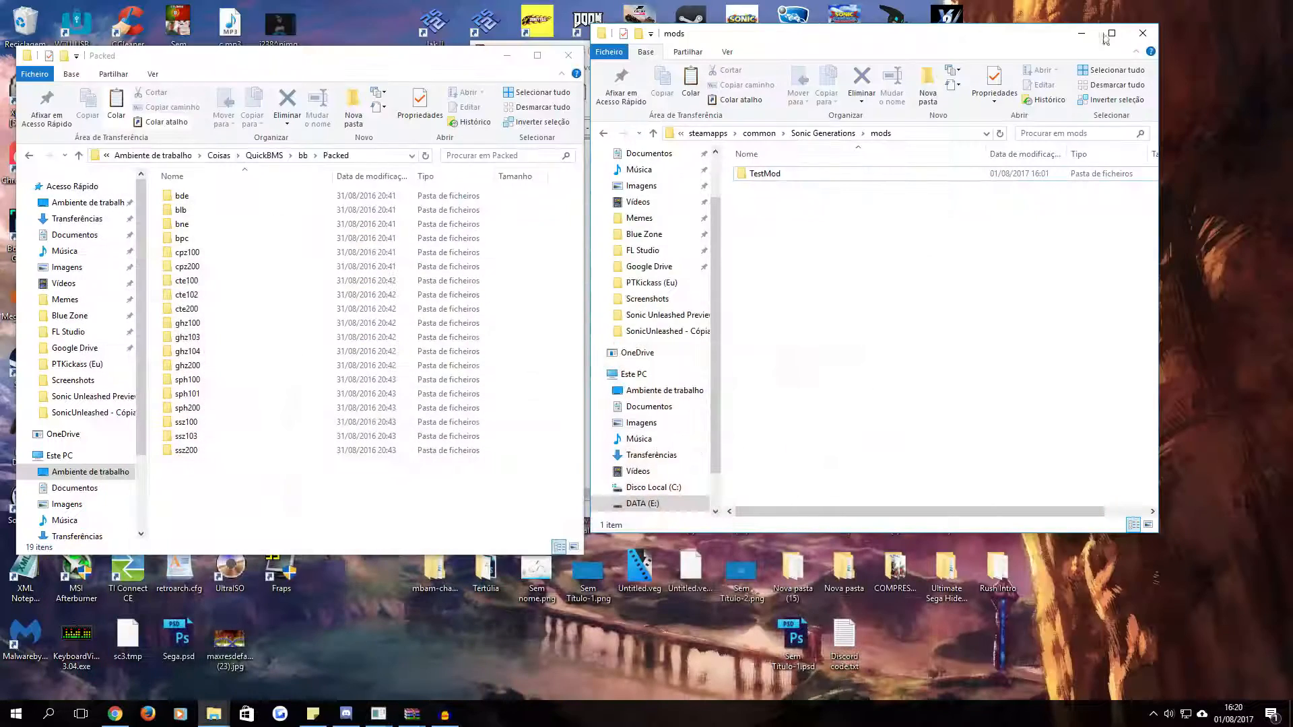
pyautogui.click(812, 134)
pyautogui.scroll(-5, 822, 316)
pyautogui.scroll(-3, 822, 327)
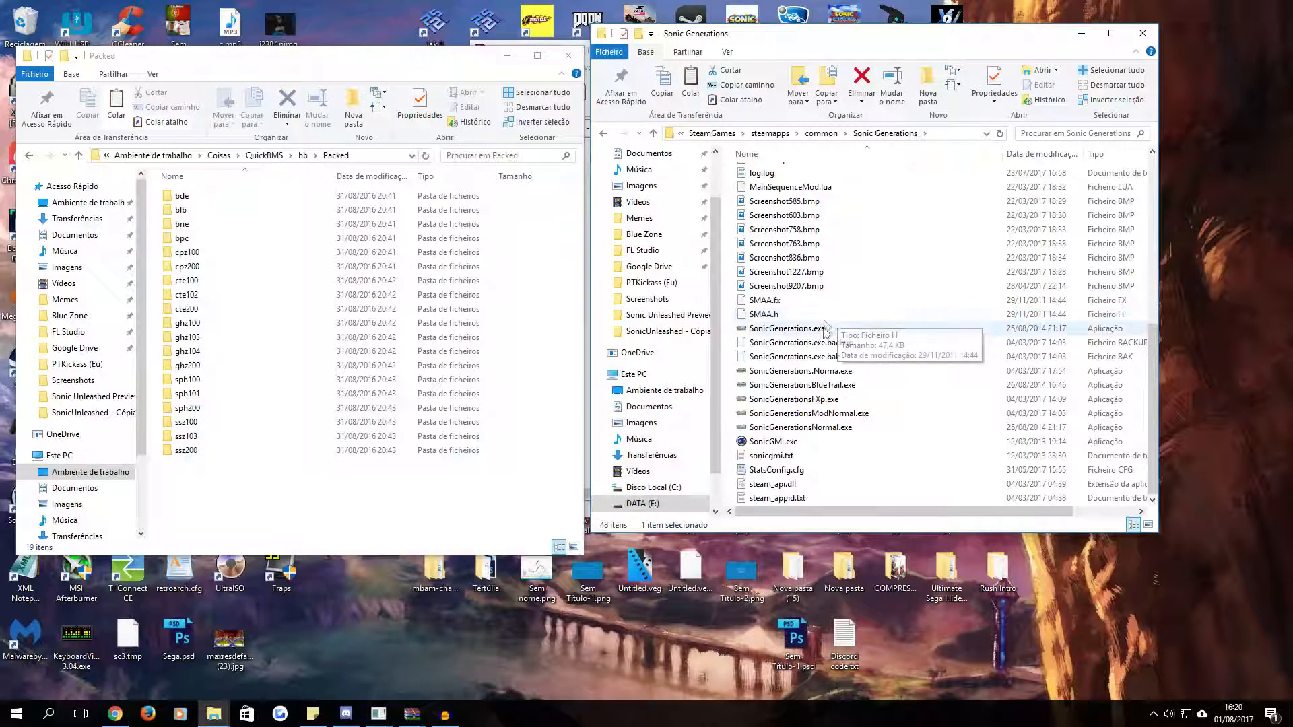
pyautogui.doubleClick(795, 441)
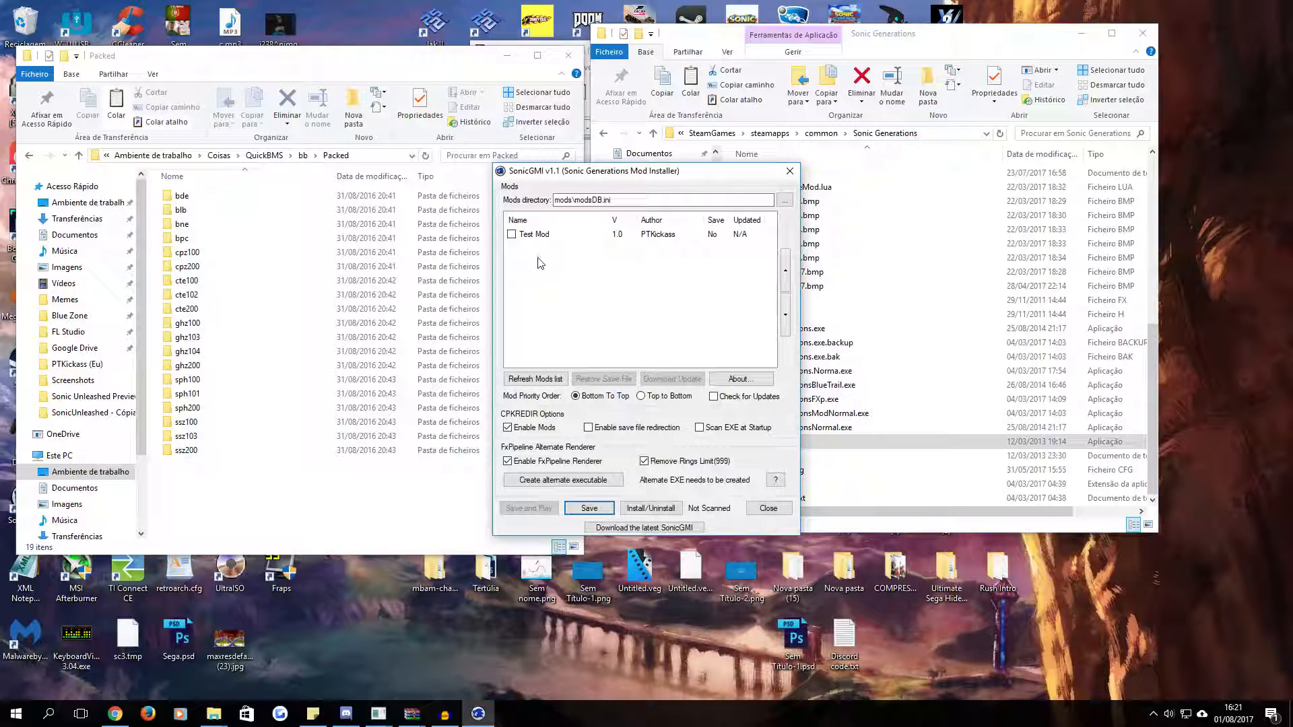
# Enable Test Mod in the mod installer, save the mod configuration and close the installer
pyautogui.click(512, 235)
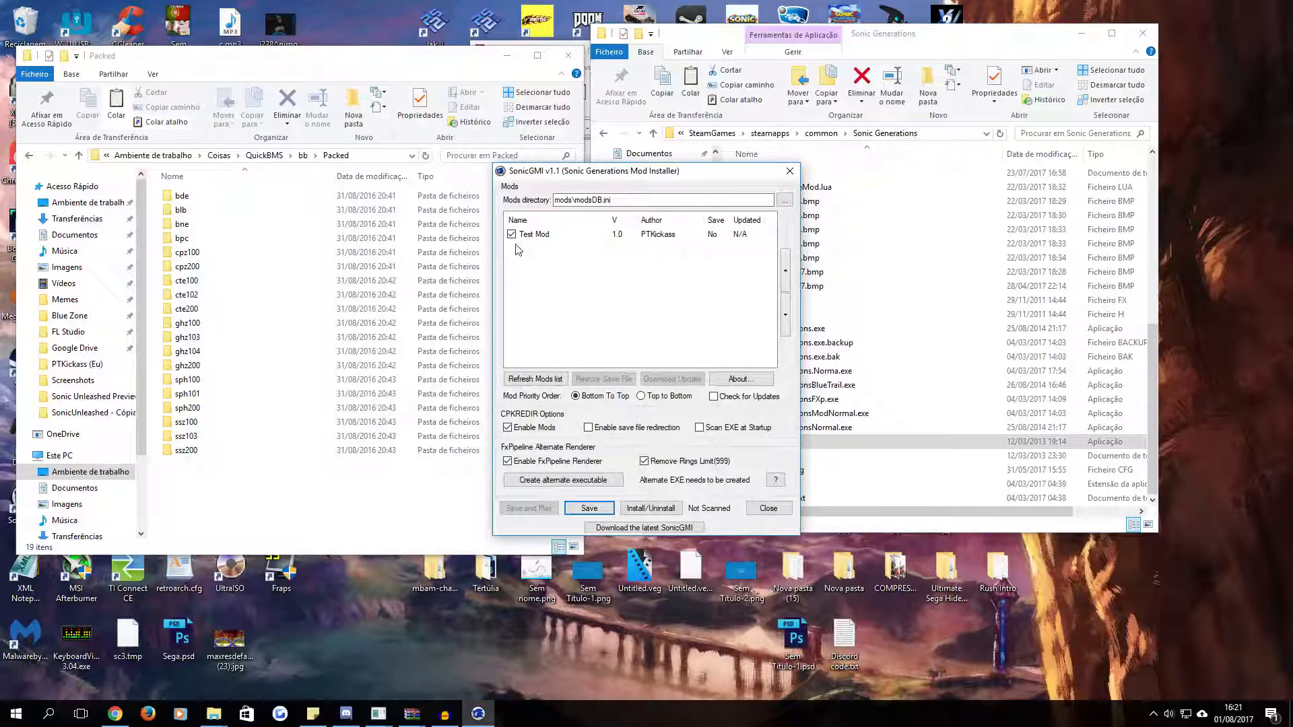
pyautogui.click(588, 509)
pyautogui.moveTo(662, 175); pyautogui.dragTo(587, 173)
pyautogui.click(718, 170)
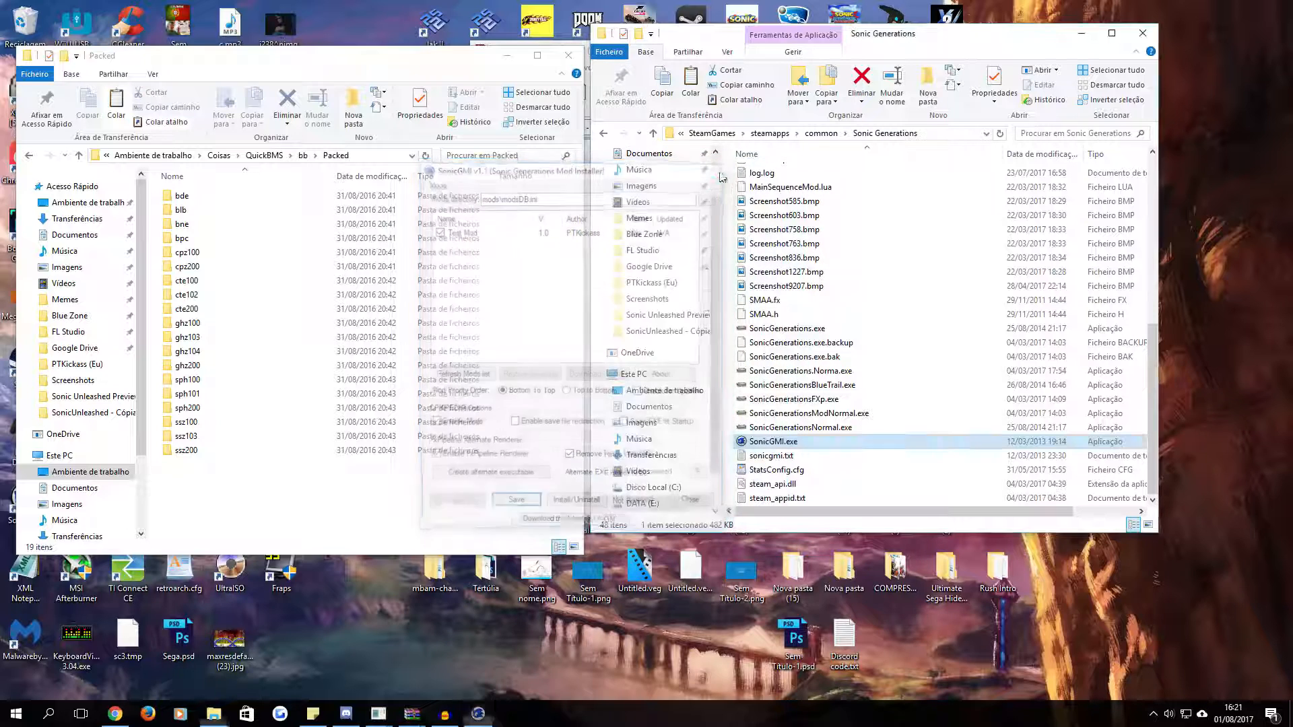
# Launch Sonic Generations and continue the existing save game to test the modded stage
pyautogui.click(511, 487)
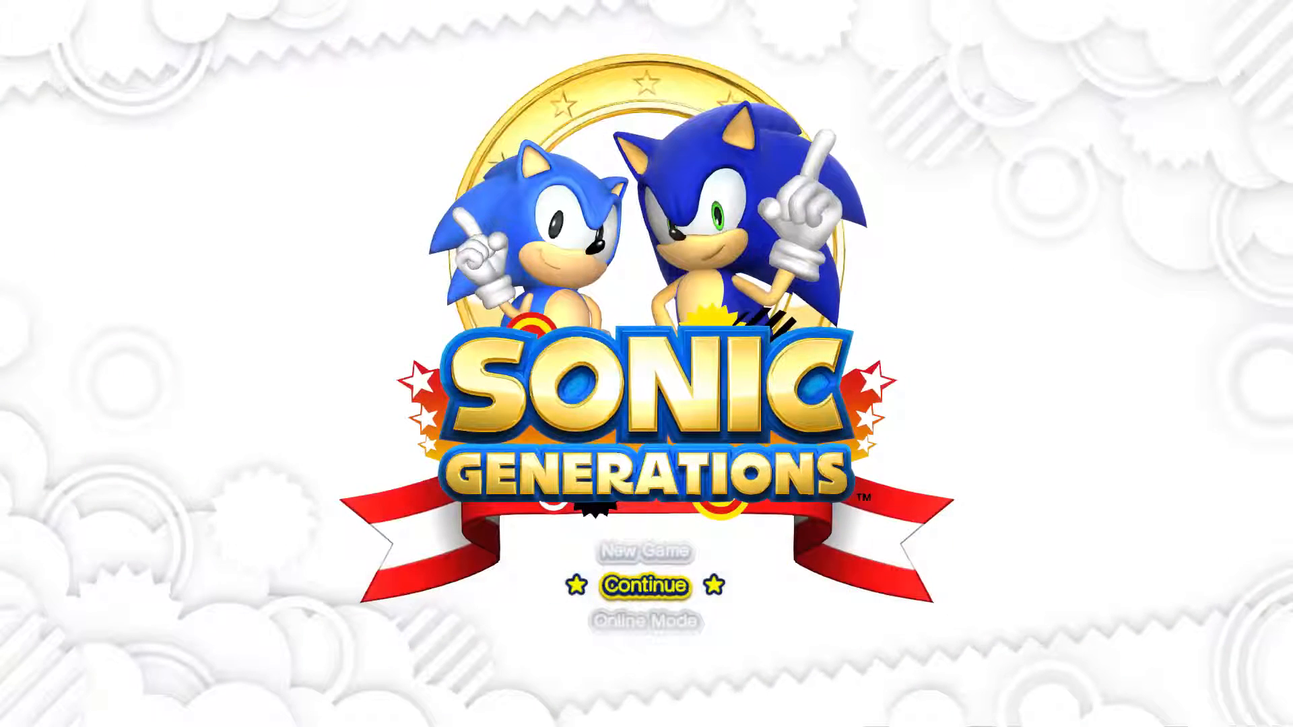
pyautogui.press('Return')
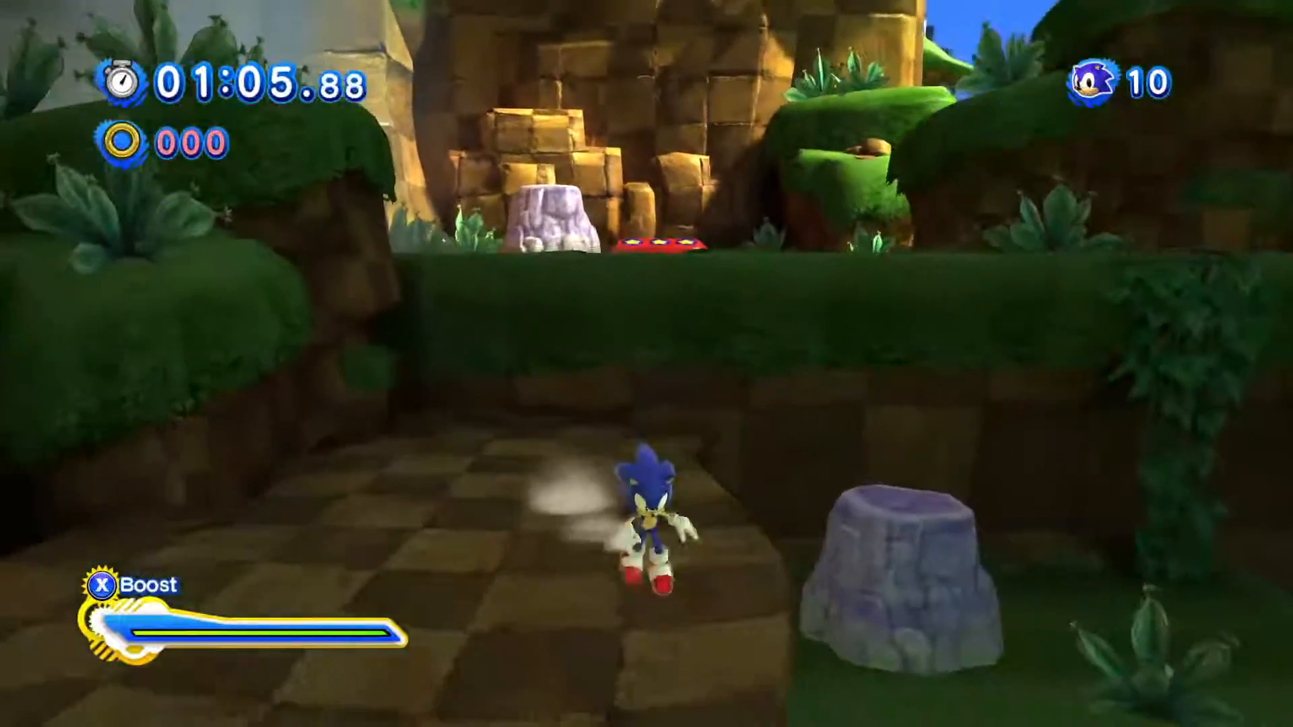
pyautogui.press('Escape')
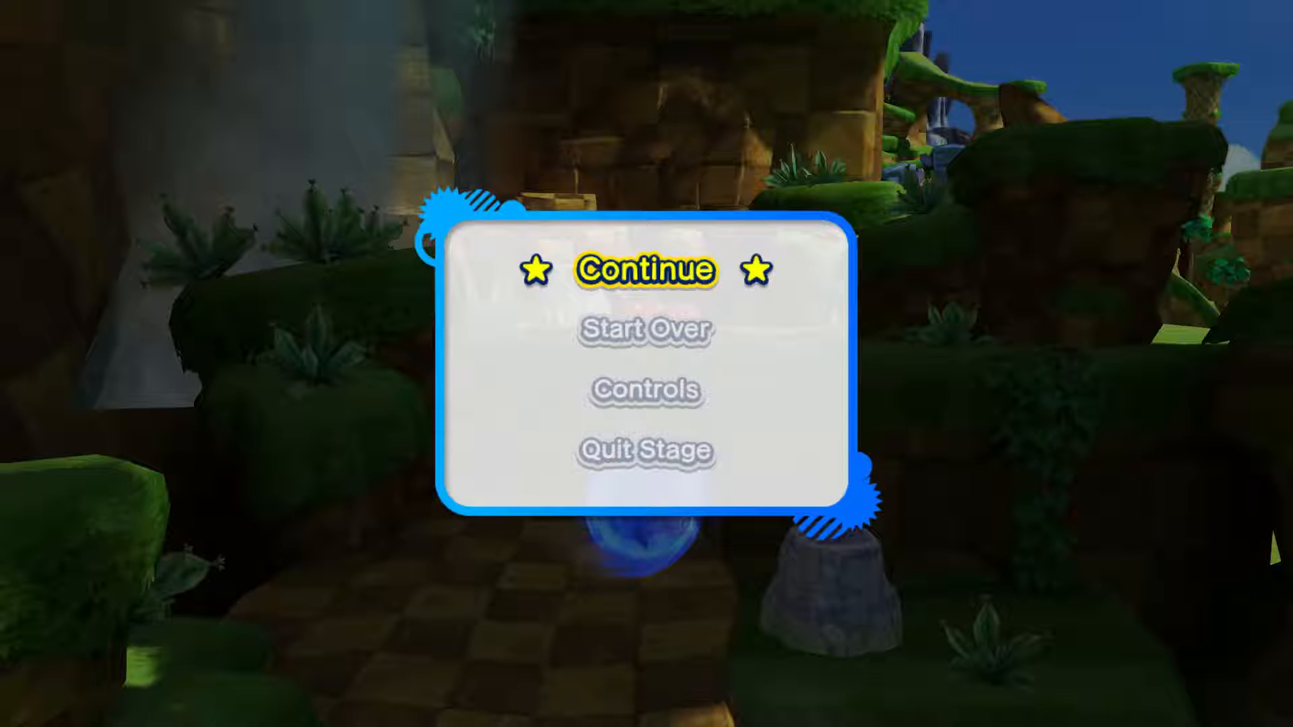
pyautogui.press('Down')
pyautogui.press('Down')
pyautogui.press('Down')
pyautogui.press('Up')
pyautogui.press('Up')
pyautogui.press('Up')
pyautogui.press('Down')
pyautogui.press('Down')
pyautogui.press('Down')
pyautogui.press('Up')
pyautogui.press('Up')
pyautogui.press('Up')
pyautogui.press('Down')
pyautogui.press('Down')
pyautogui.press('Down')
pyautogui.press('Up')
pyautogui.press('Up')
pyautogui.press('Up')
pyautogui.press('Down')
pyautogui.press('Down')
pyautogui.press('Down')
pyautogui.press('Up')
pyautogui.press('Up')
pyautogui.press('Up')
pyautogui.press('Down')
pyautogui.press('Down')
pyautogui.press('Down')
pyautogui.press('Up')
pyautogui.press('Up')
pyautogui.press('Up')
pyautogui.press('Return')
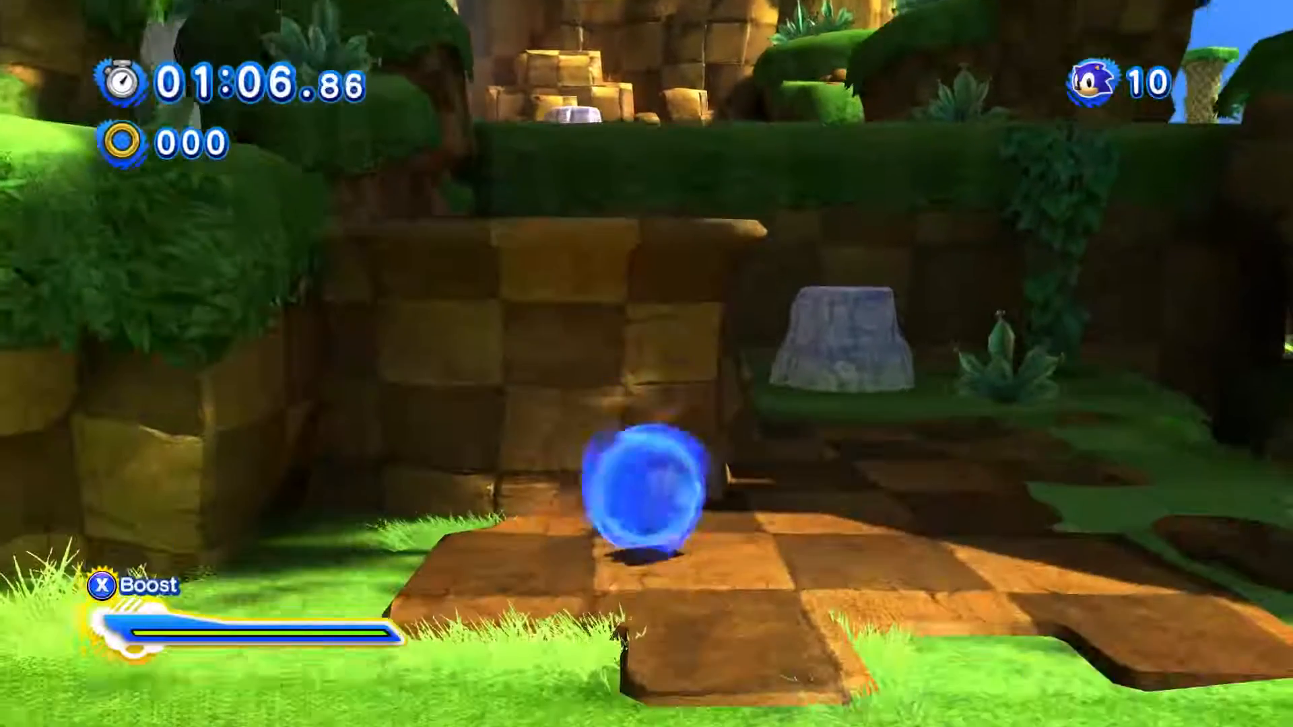
pyautogui.press('Down')
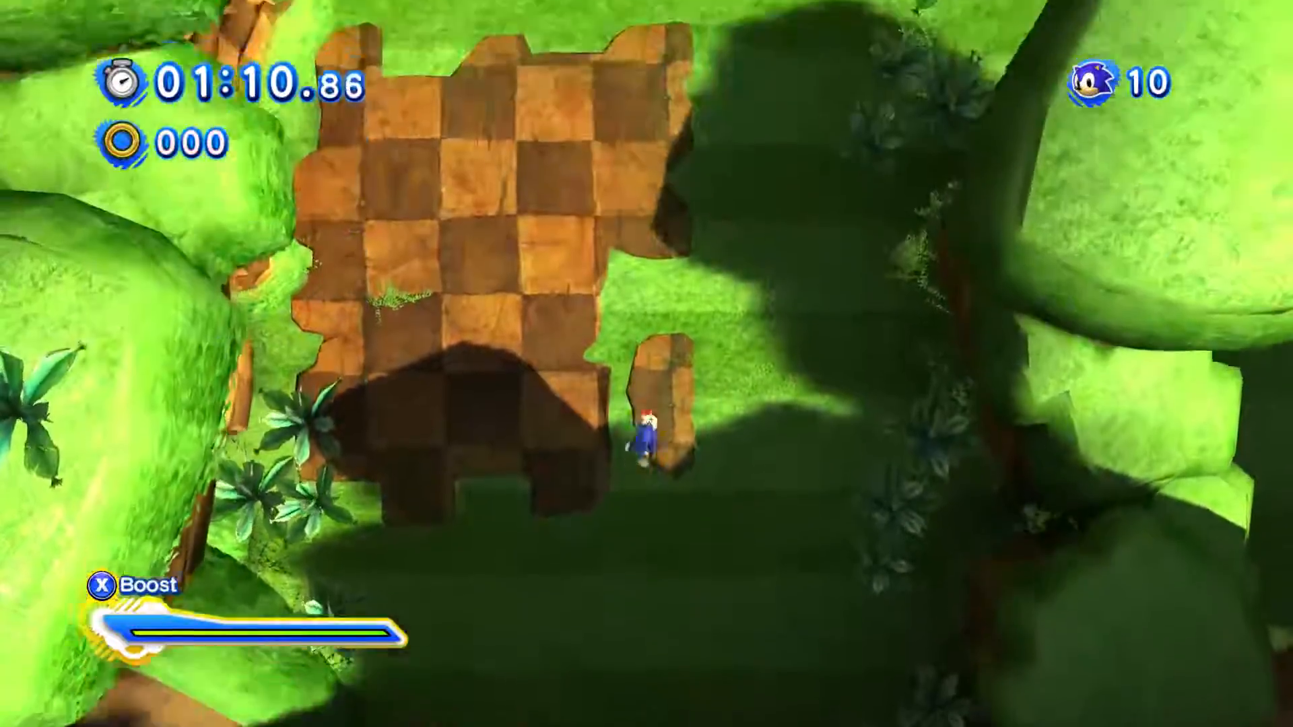
pyautogui.press('Down')
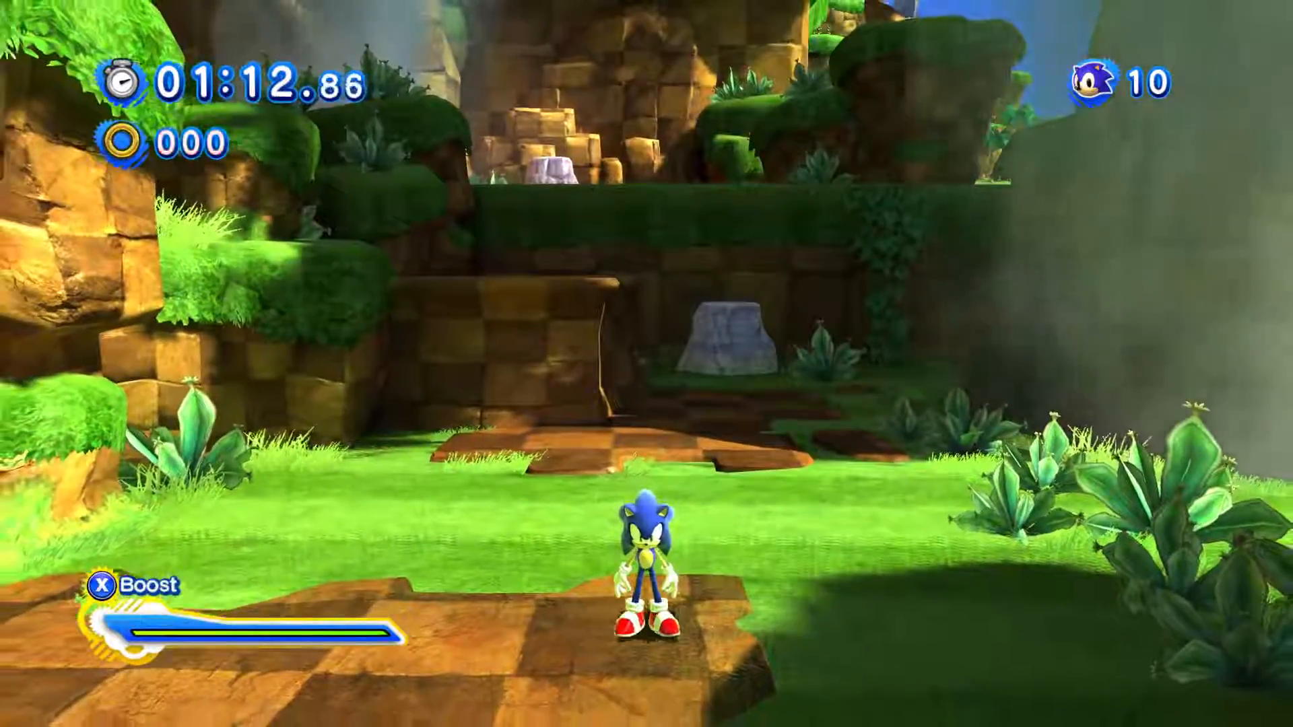